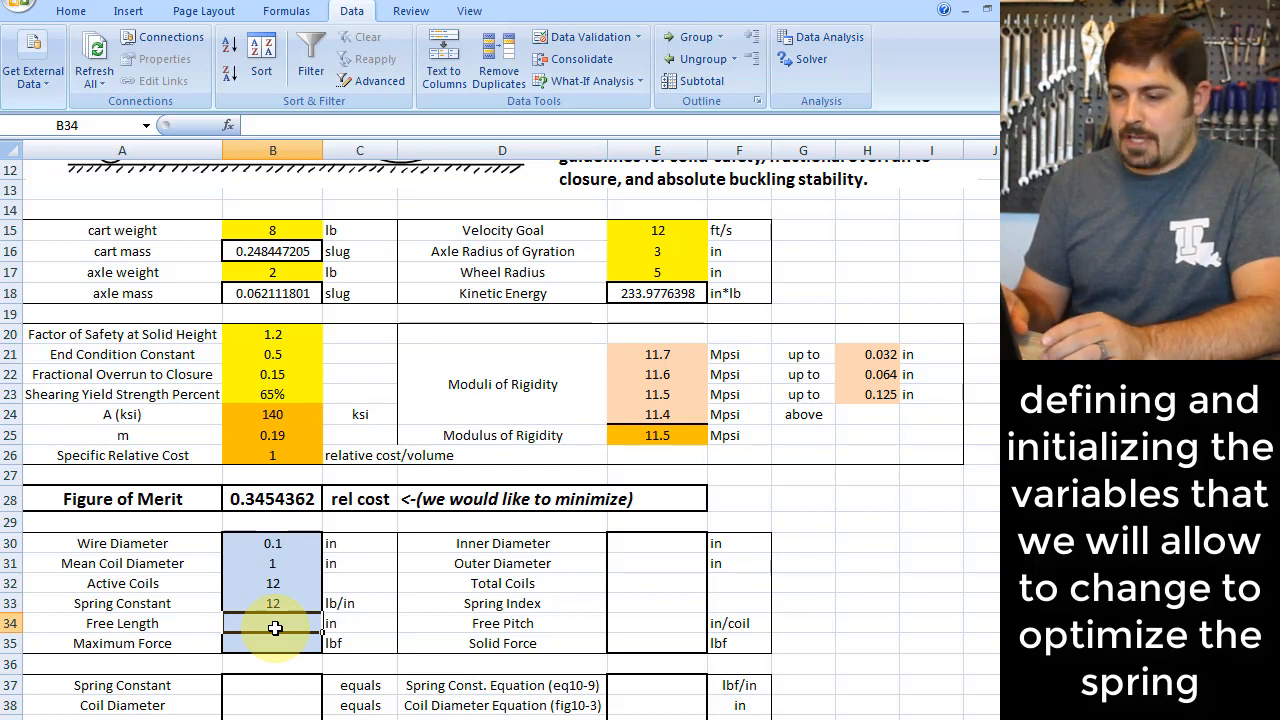
Step: Enter the initial guesses of 8 in for Free Length and 80 lbf for Maximum Force
text(8)
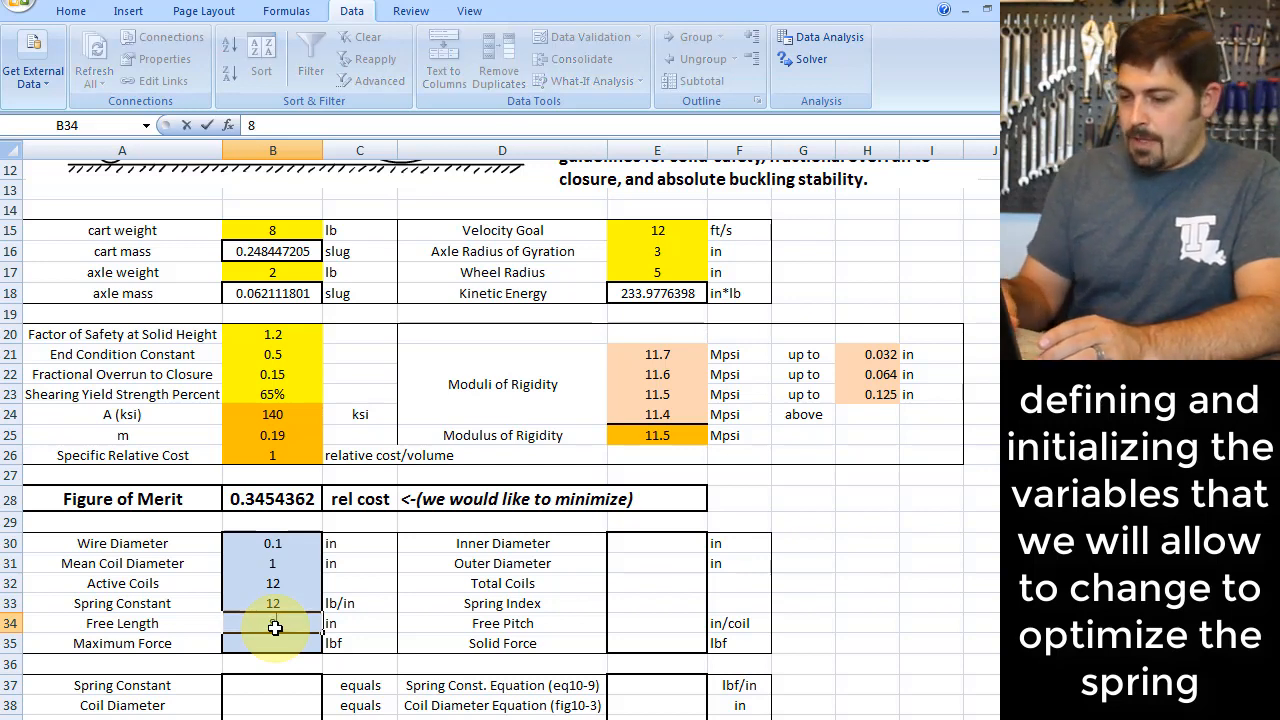
key(Return)
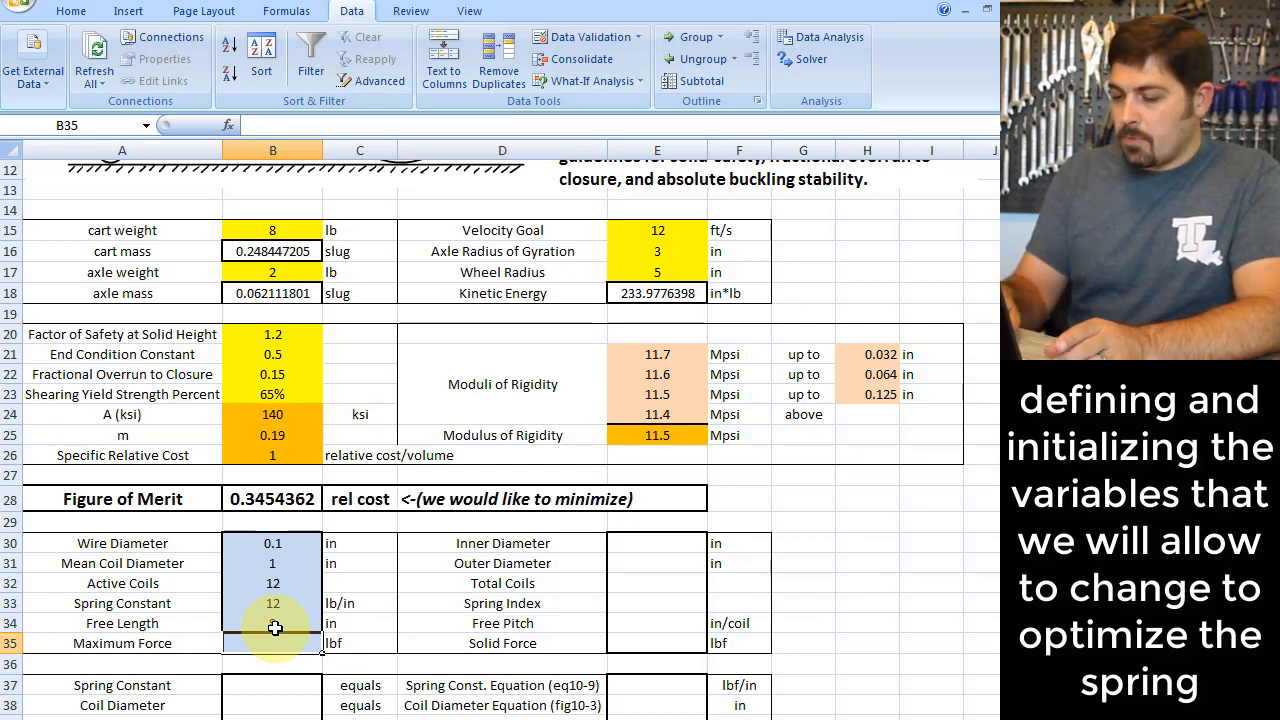
text(80)
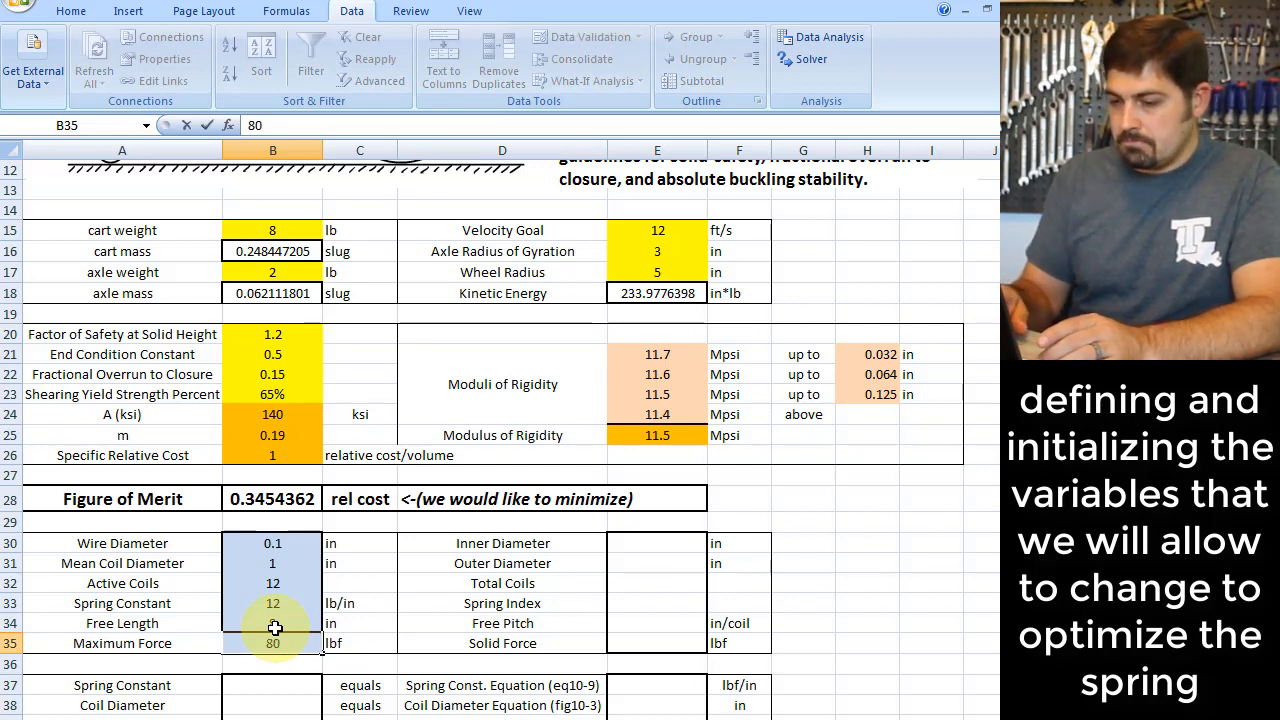
key(Tab)
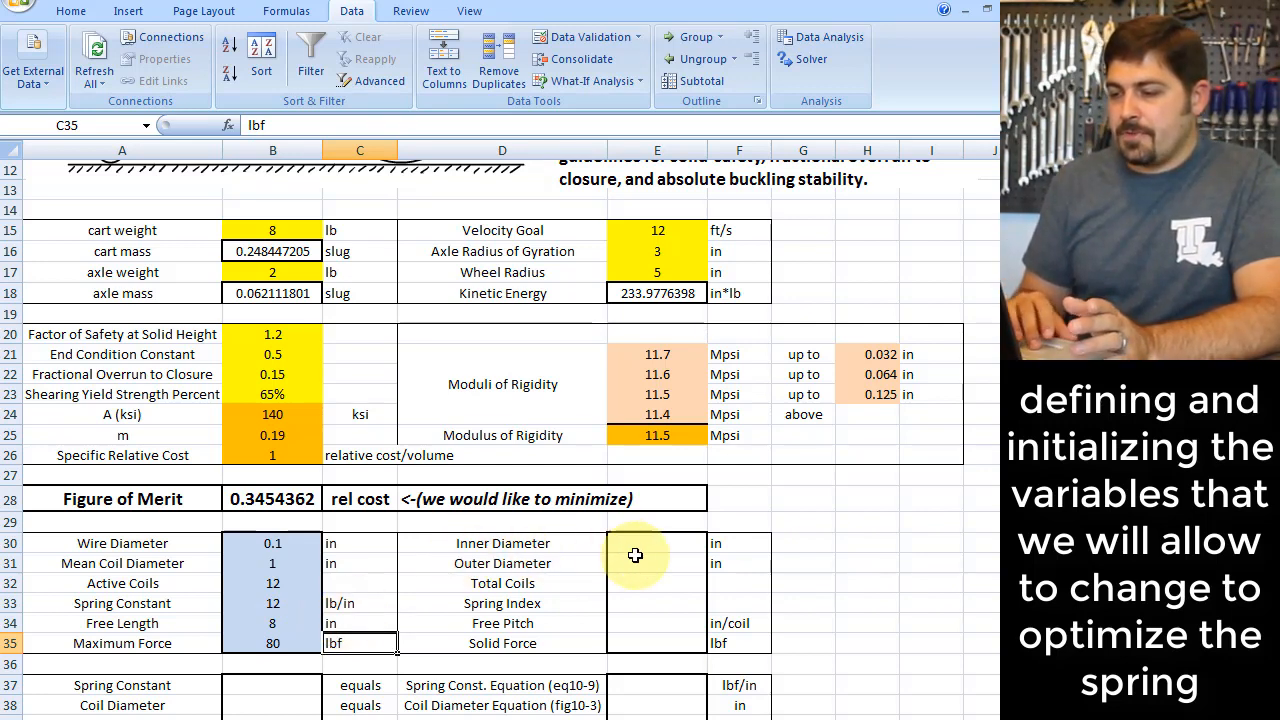
drag(649, 547, 651, 645)
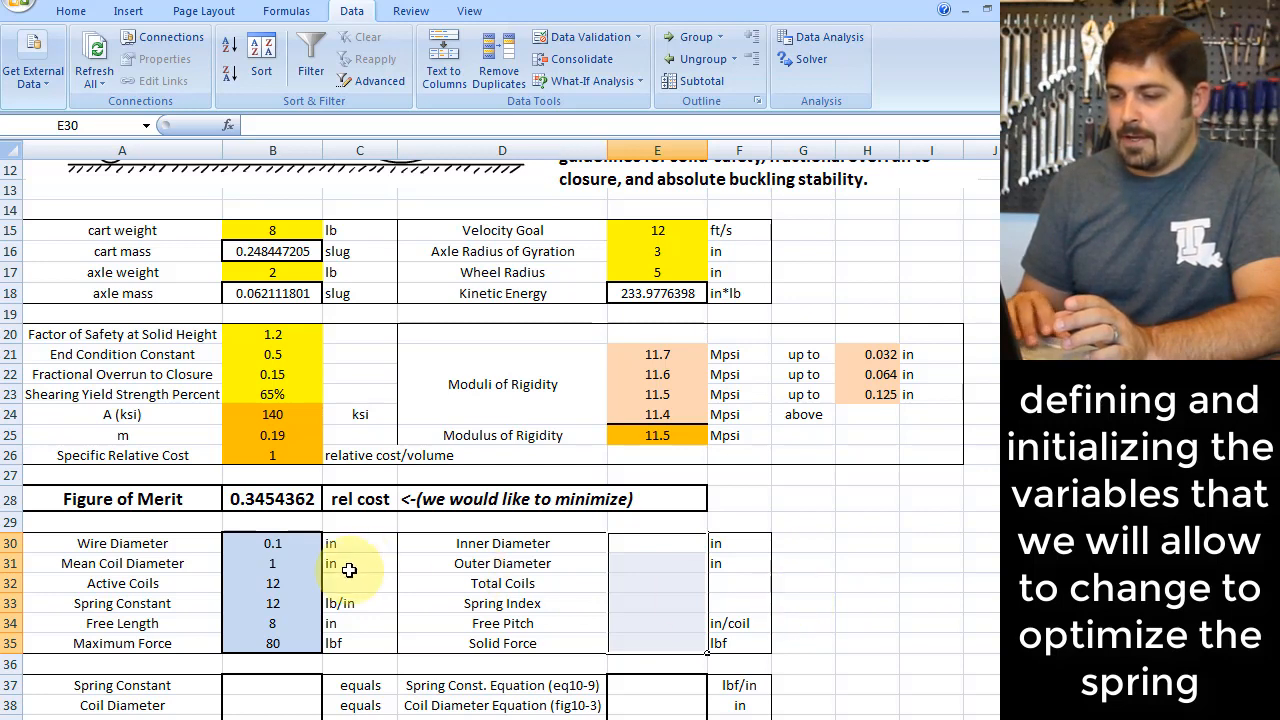
click(829, 567)
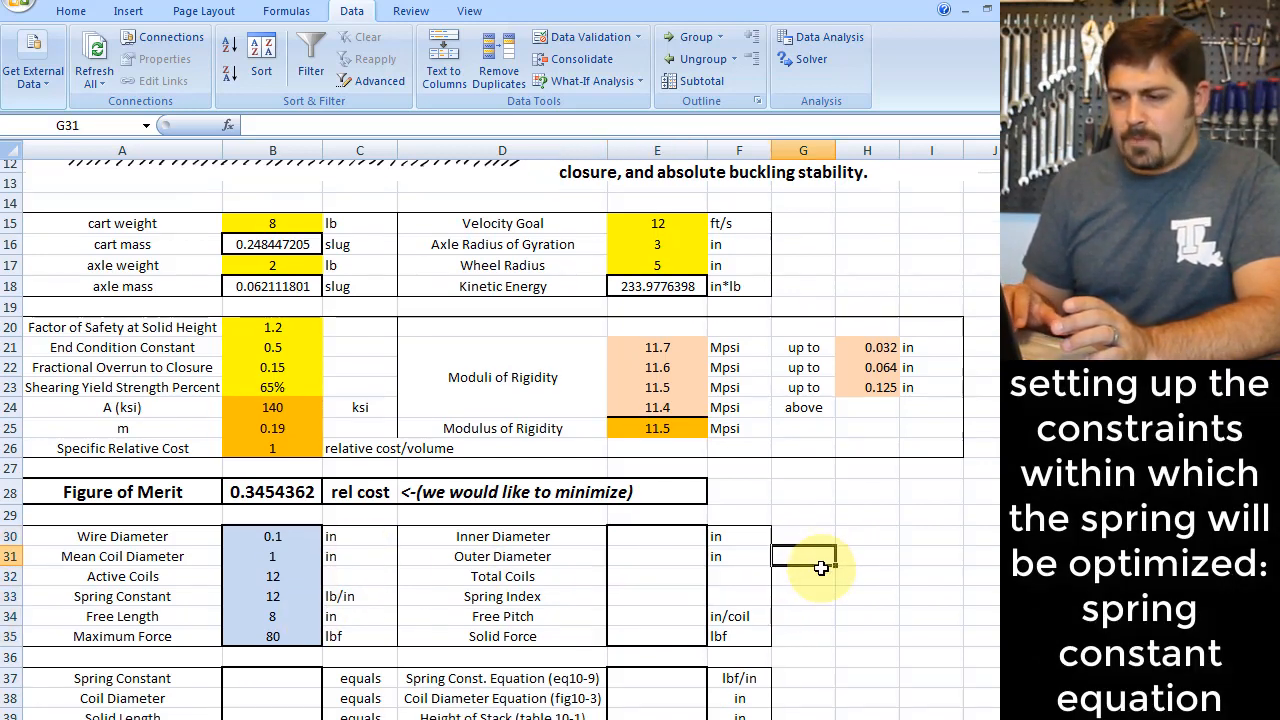
Step: Link the Spring Constant constraint in B37 to the spring constant variable with =B33
scroll(821, 568, down, 1)
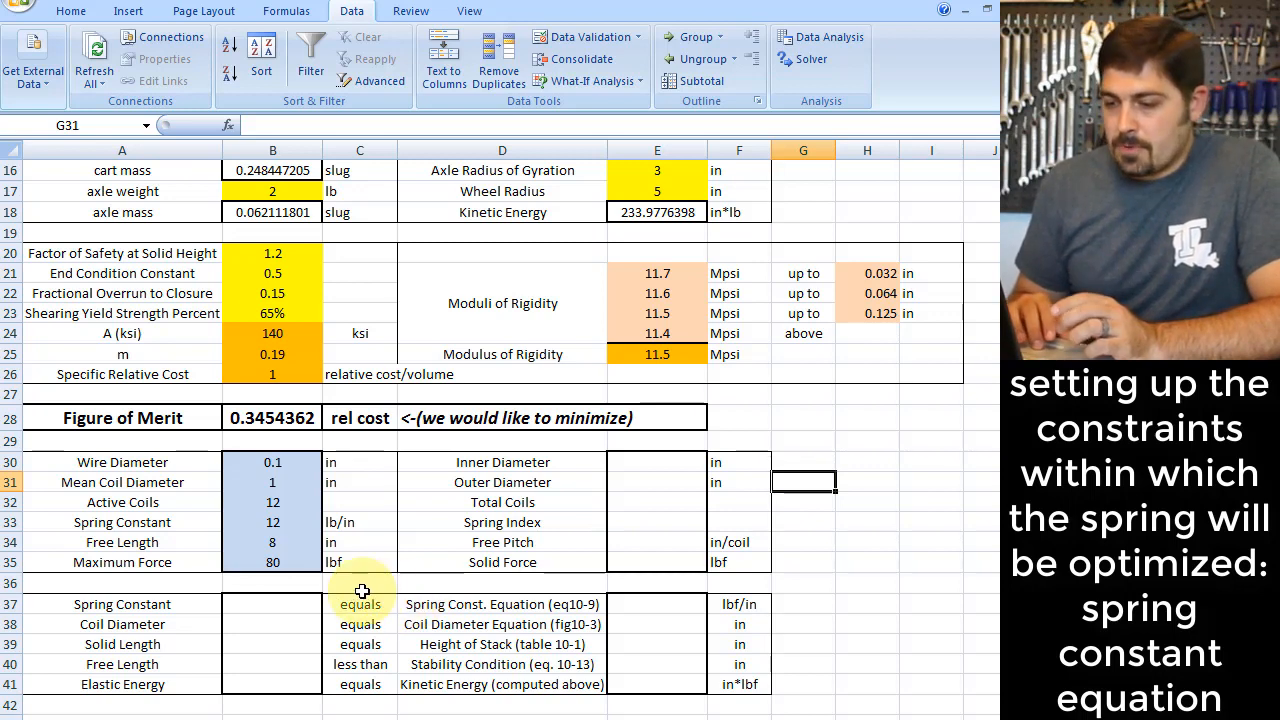
click(284, 607)
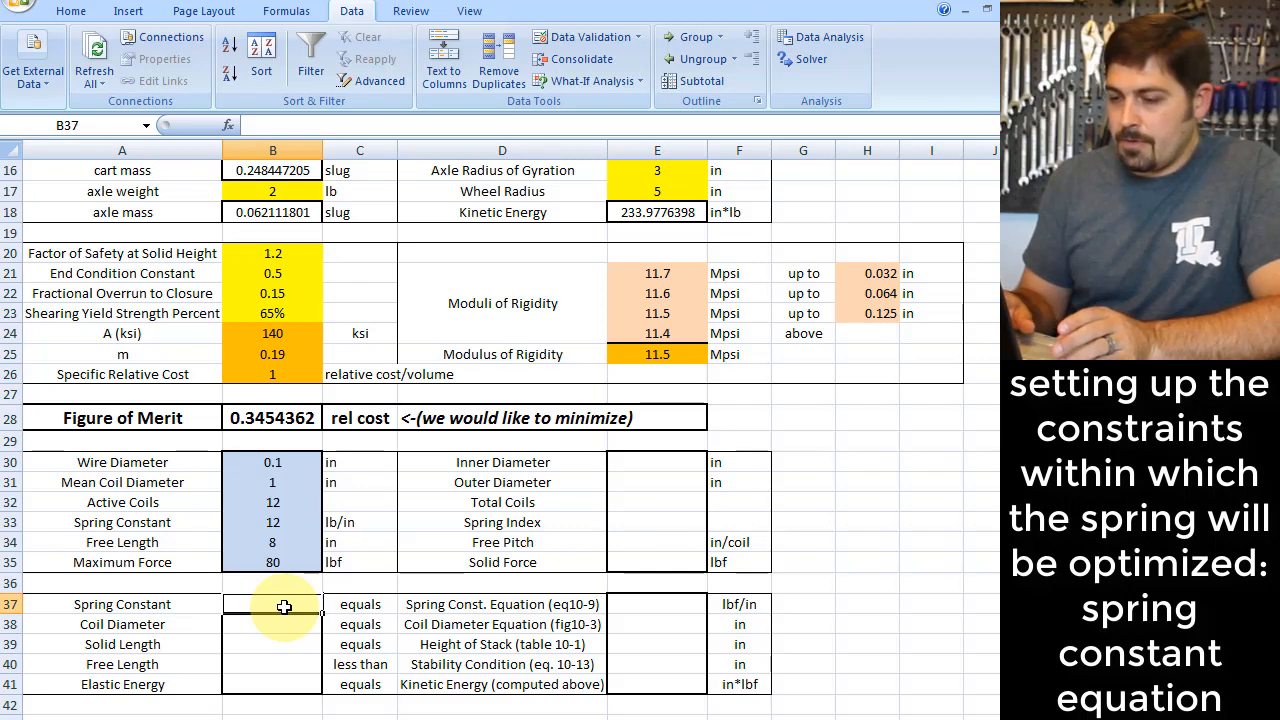
click(289, 522)
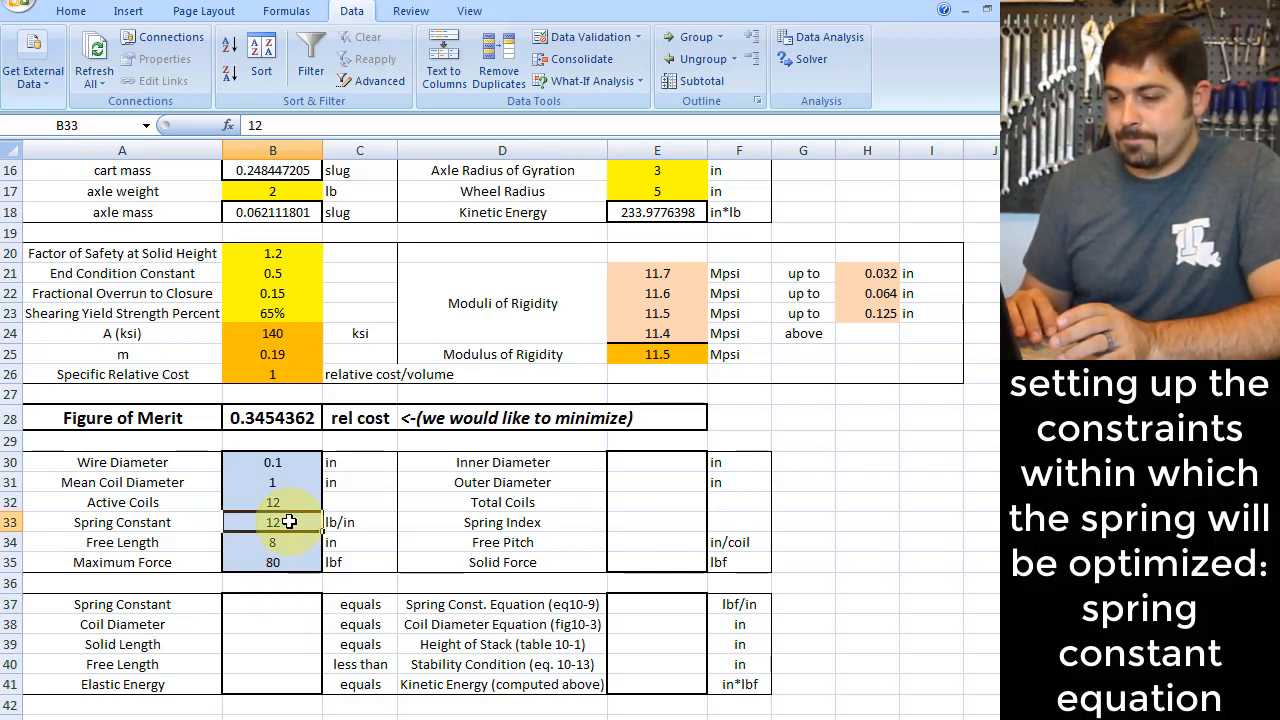
click(278, 604)
text(=)
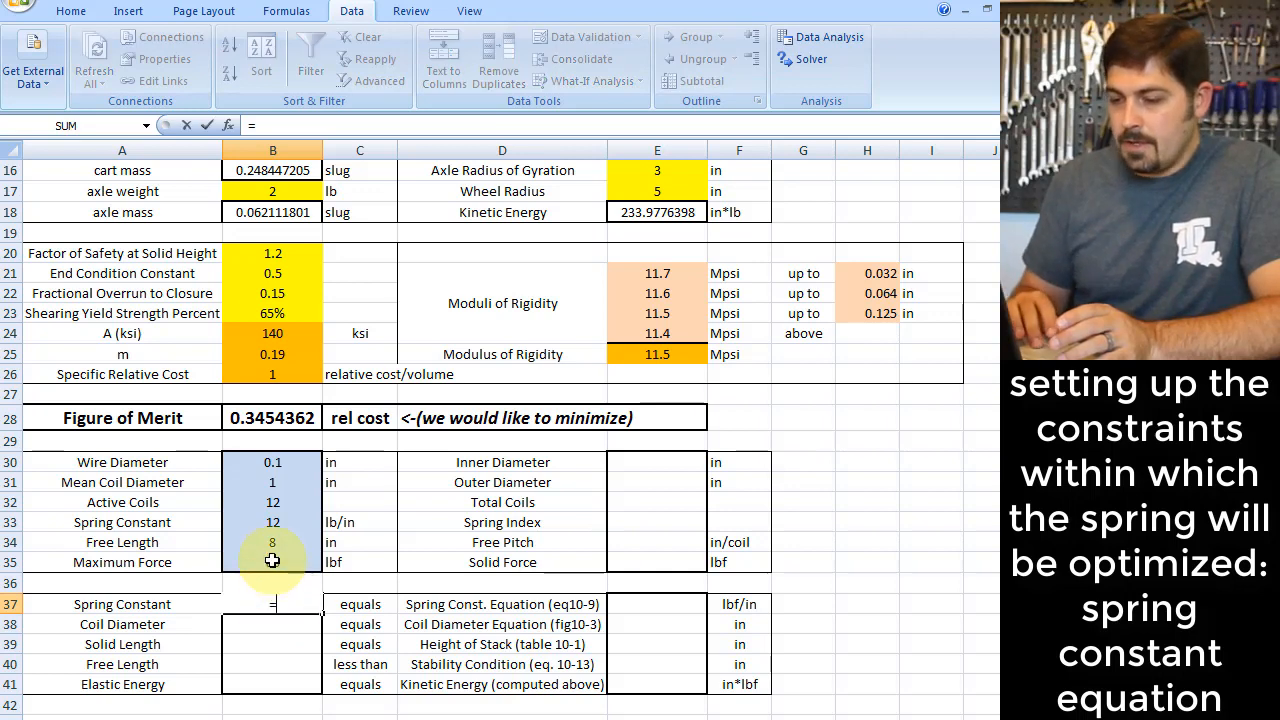
click(272, 522)
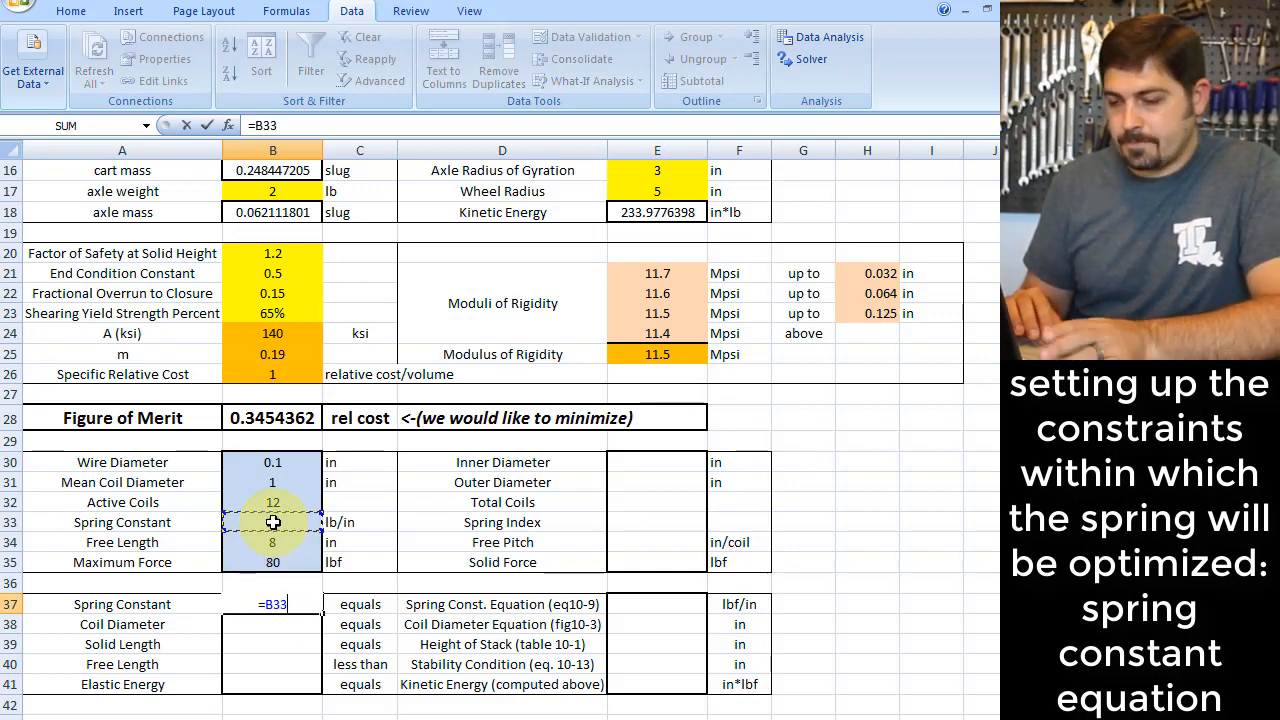
key(Tab)
key(Tab)
key(Tab)
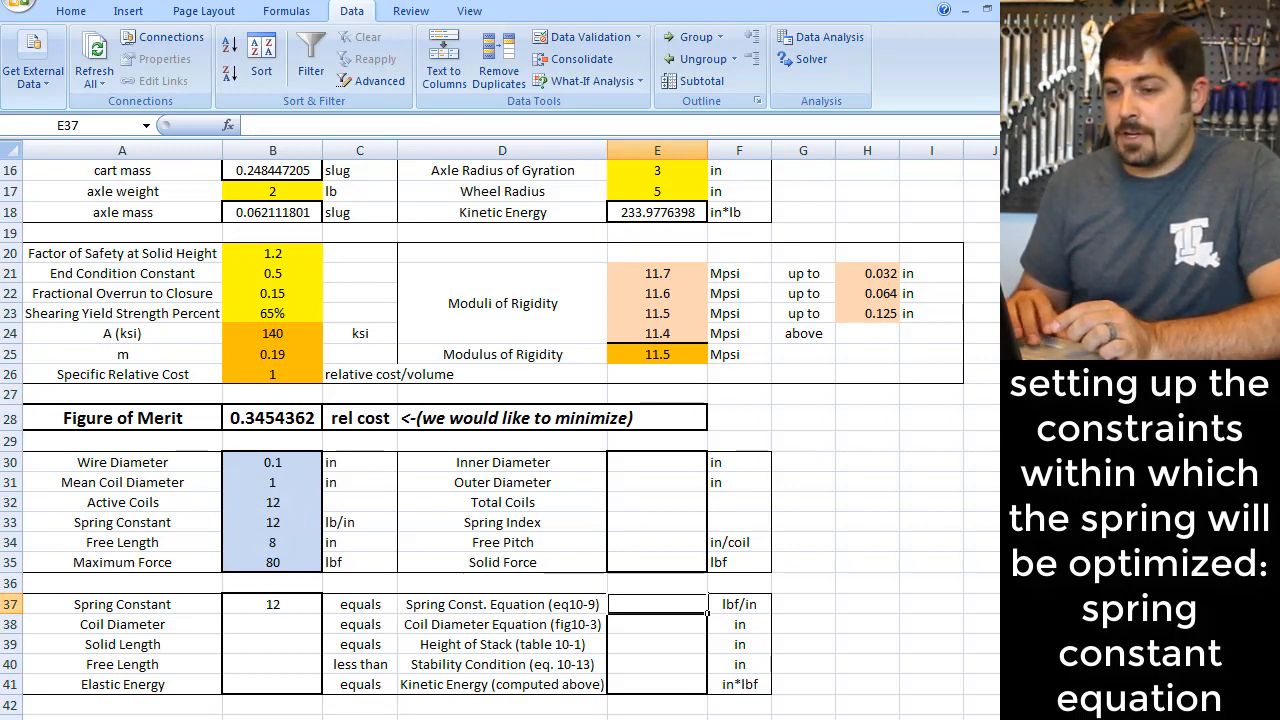
Step: Consult equation 10-9 in the handwritten notes and start the Spring Const. Equation formula in E37 as an empty quotient, =()/()
key(alt+Tab)
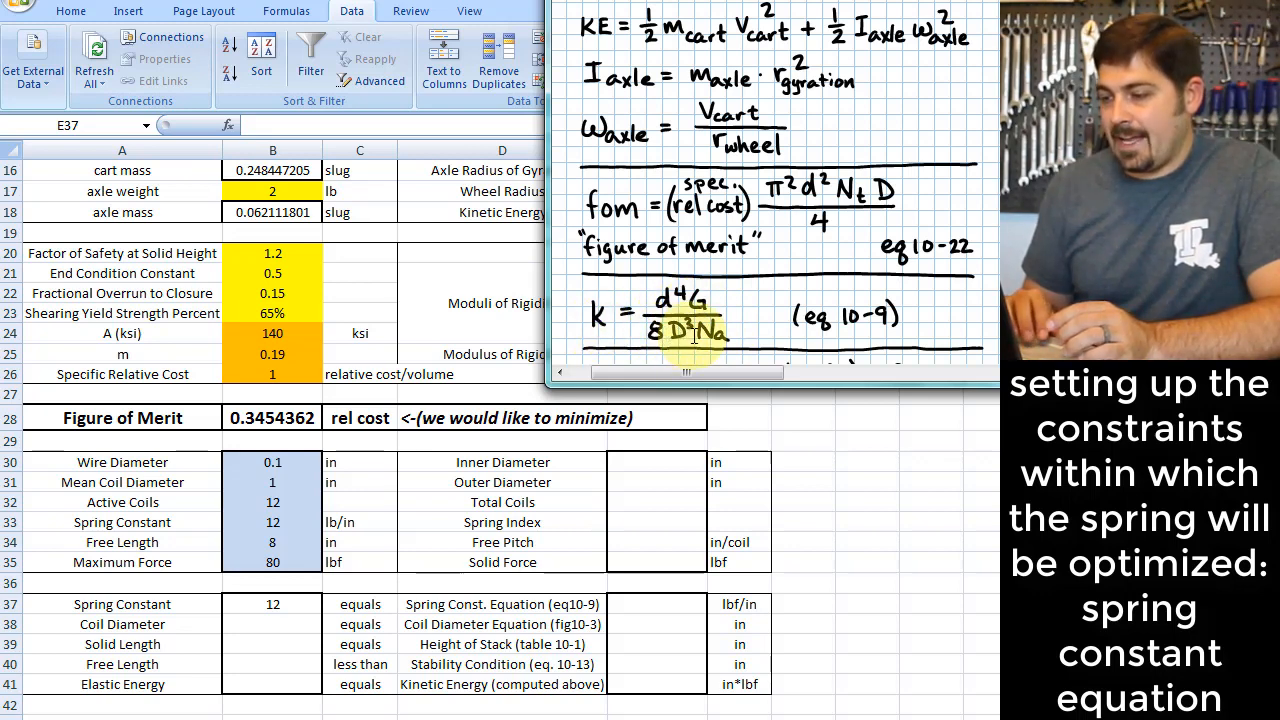
click(641, 605)
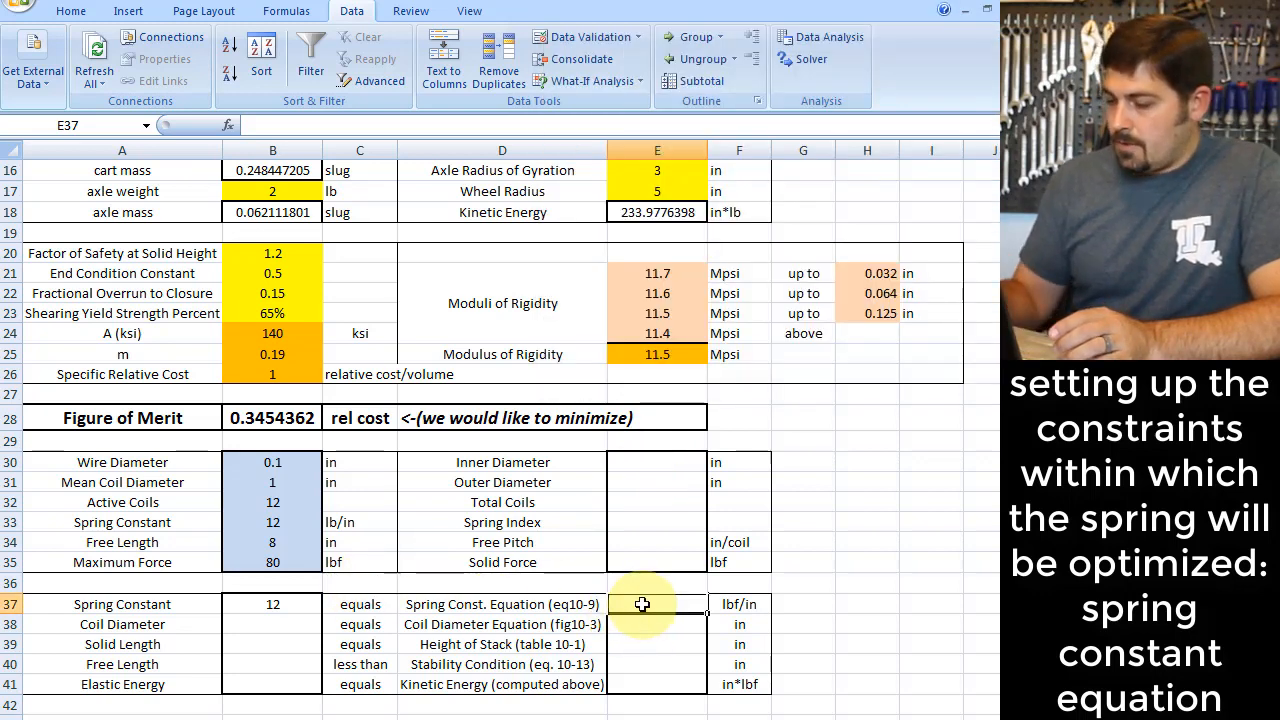
text(=)
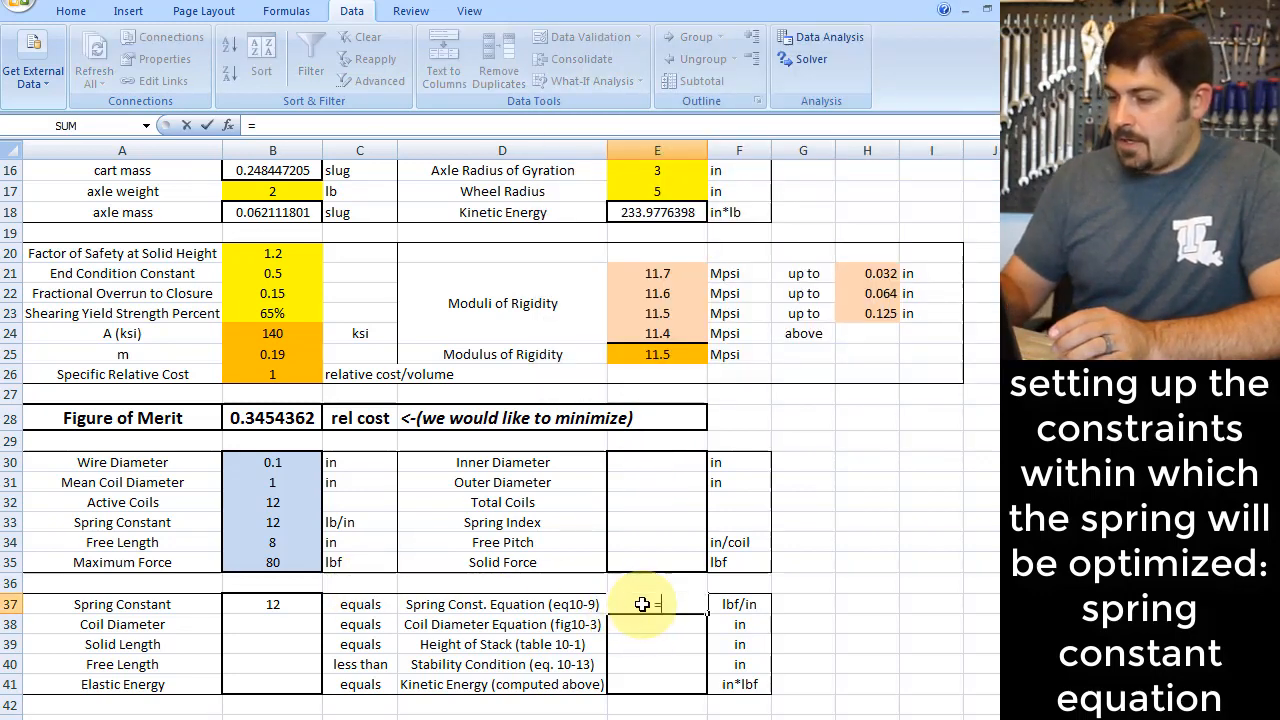
click(294, 463)
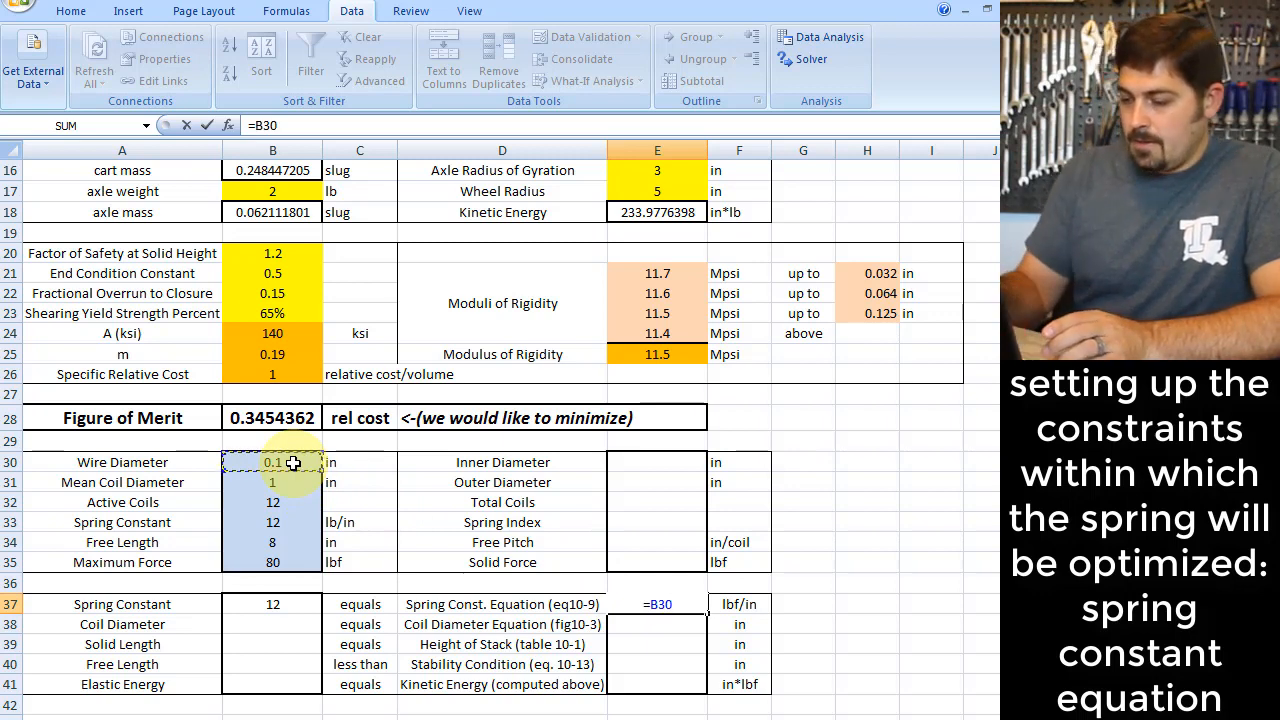
key(BackSpace)
key(BackSpace)
key(BackSpace)
text(())
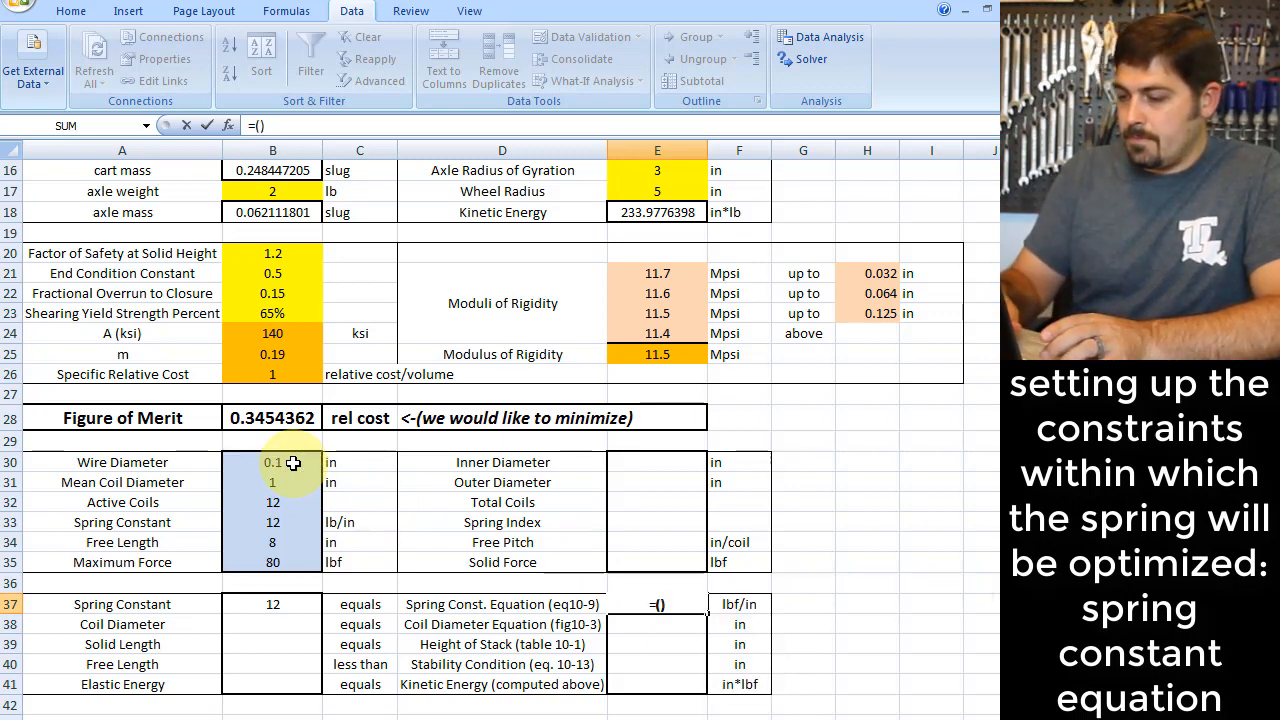
text(/())
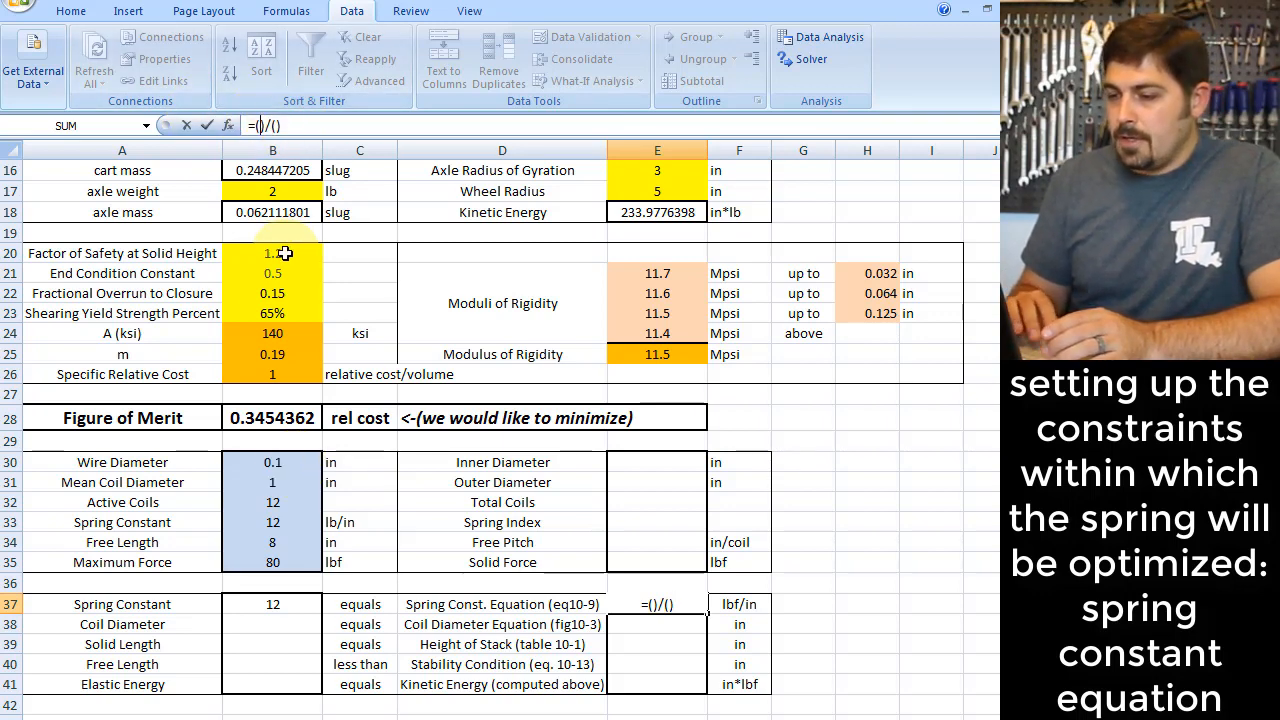
Step: Fill the numerator of the E37 formula with wire diameter to the fourth times modulus of rigidity in psi, B30^4*(E25*10^6)
click(287, 460)
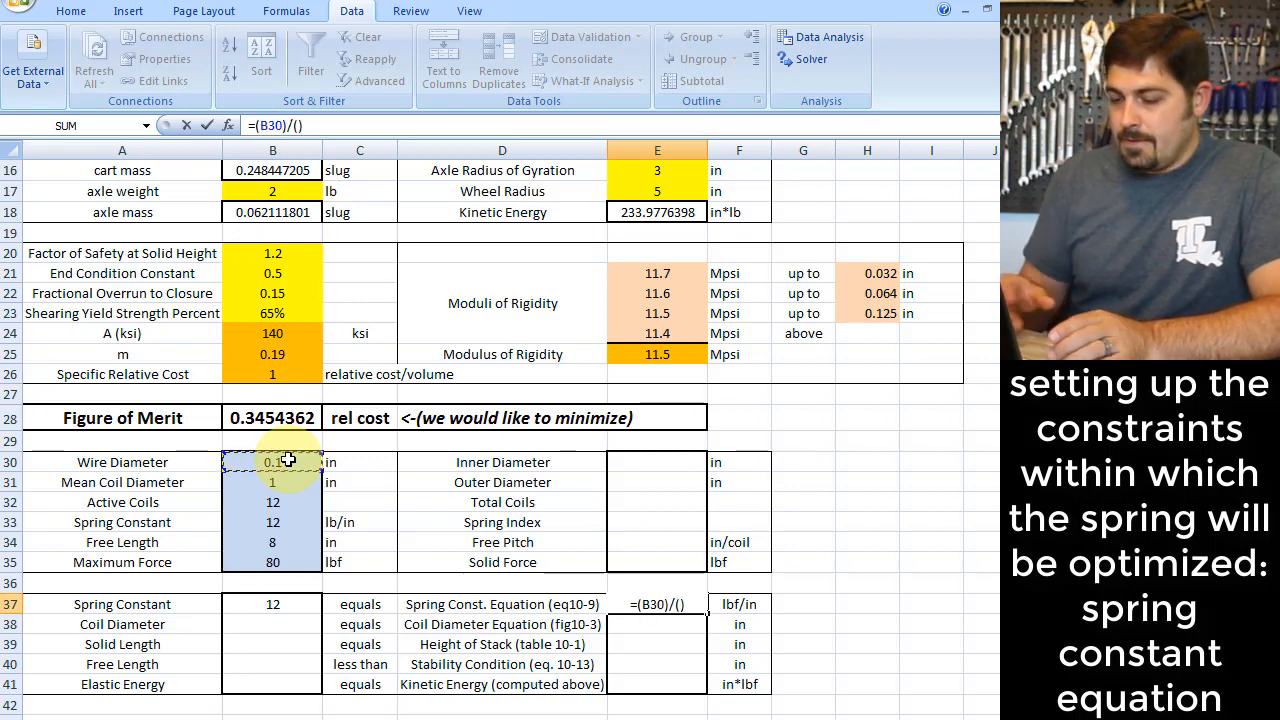
text(^4)
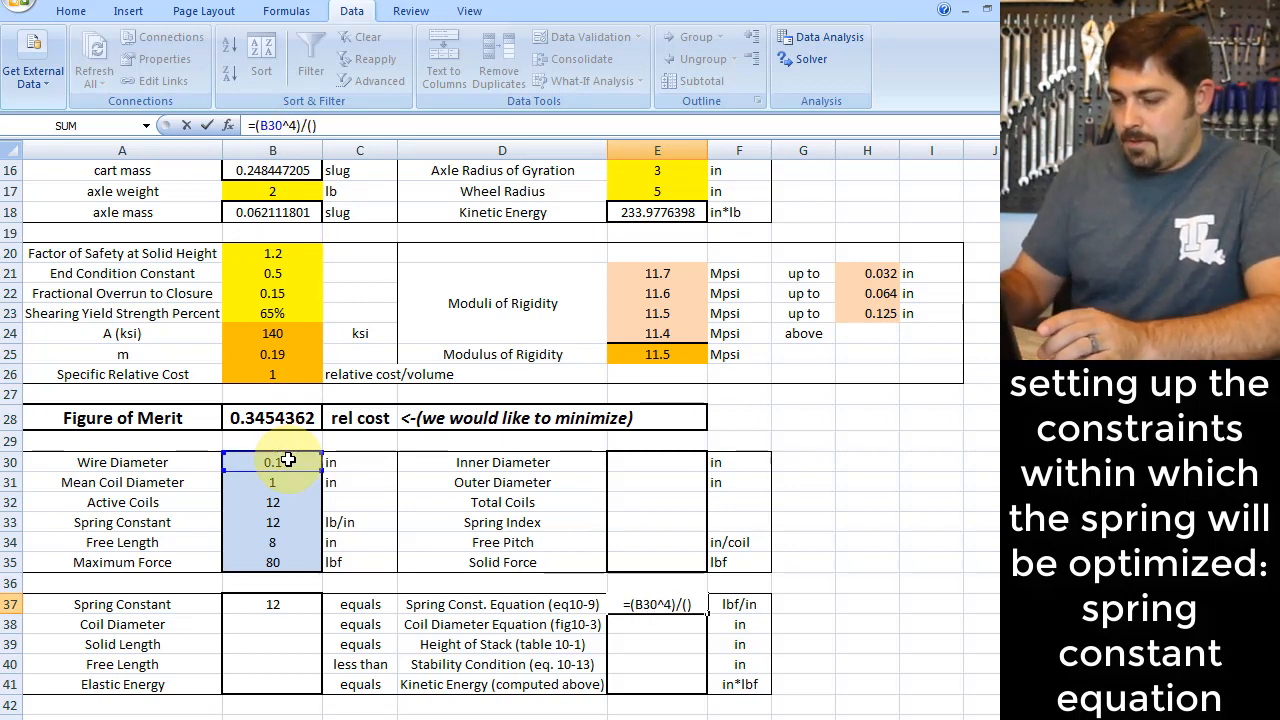
text(*)
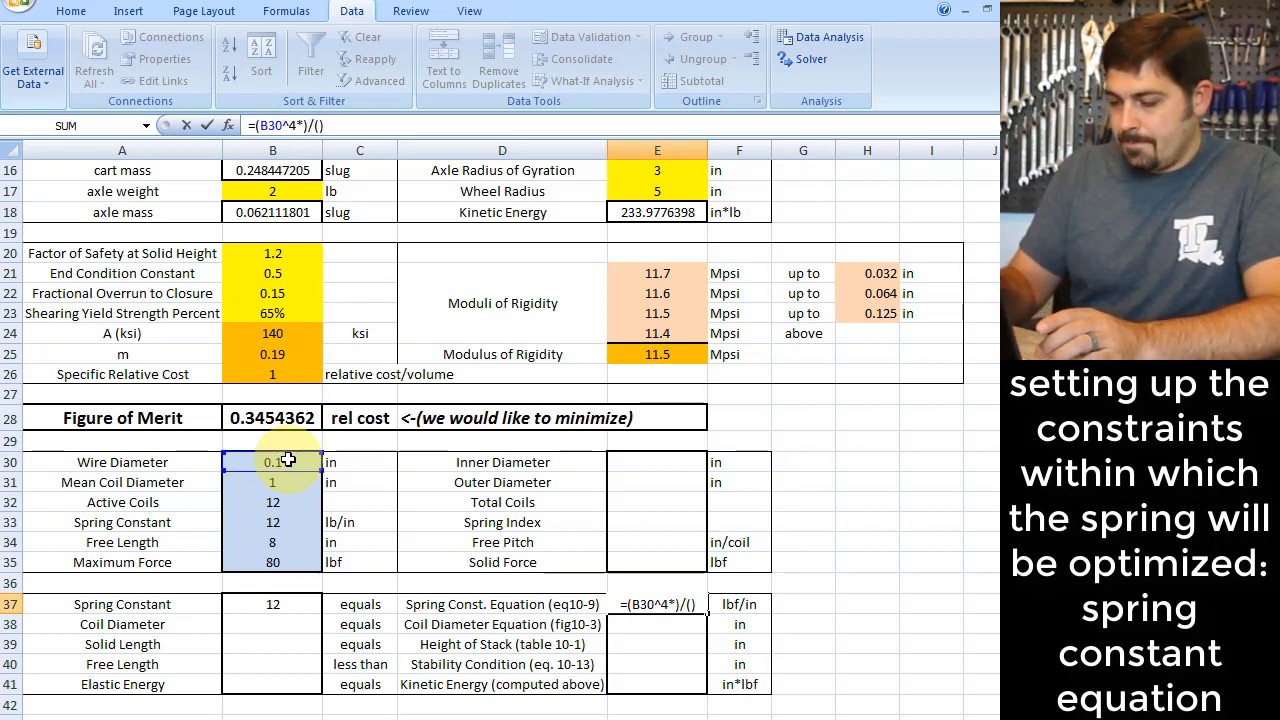
text(())
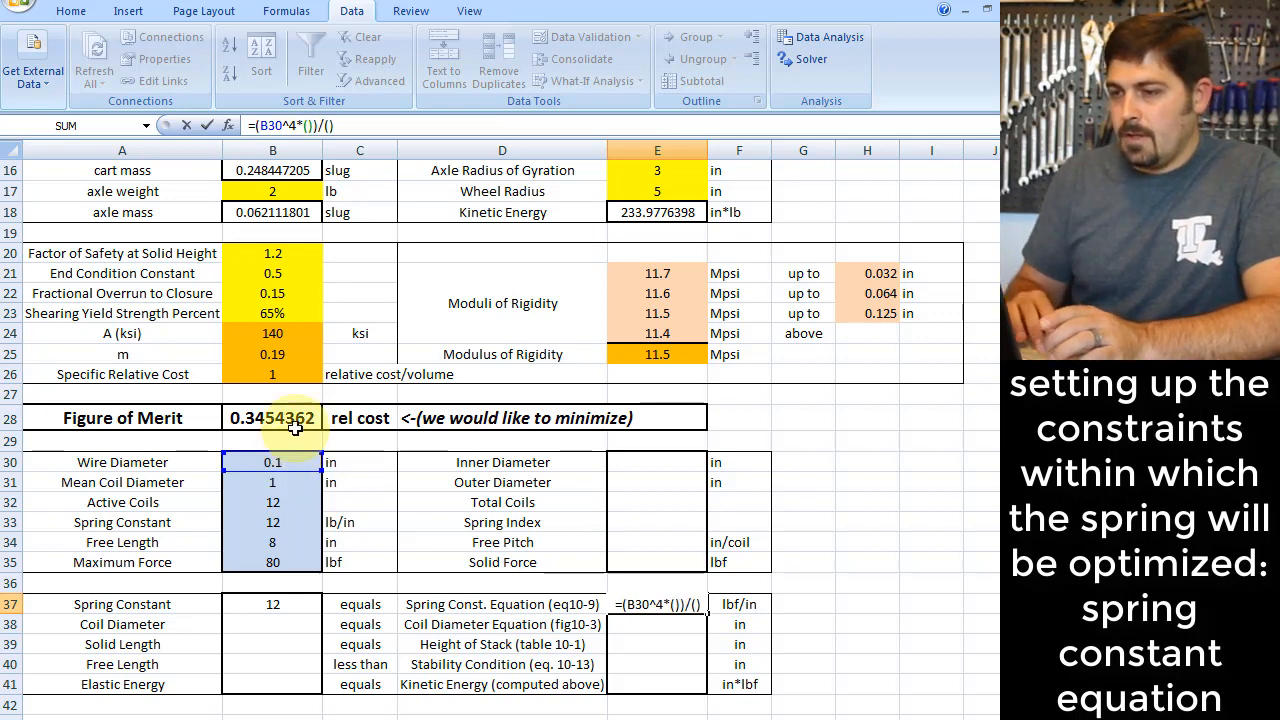
click(310, 125)
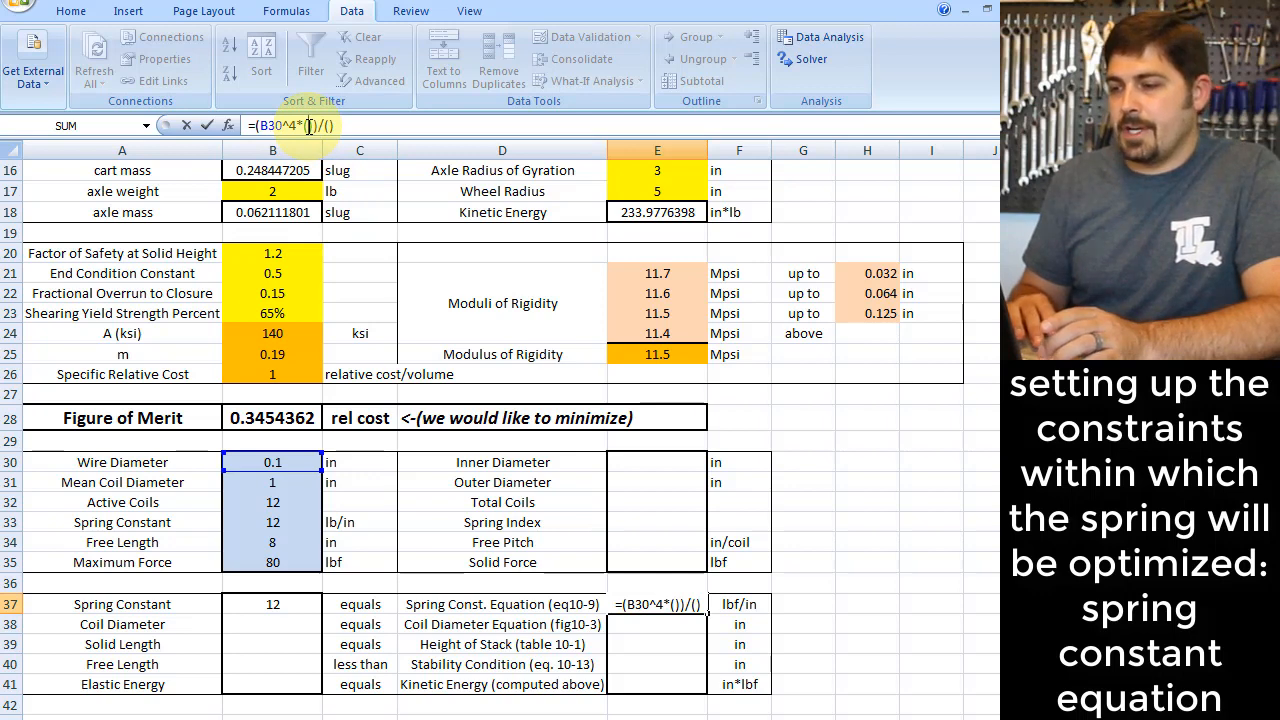
click(674, 355)
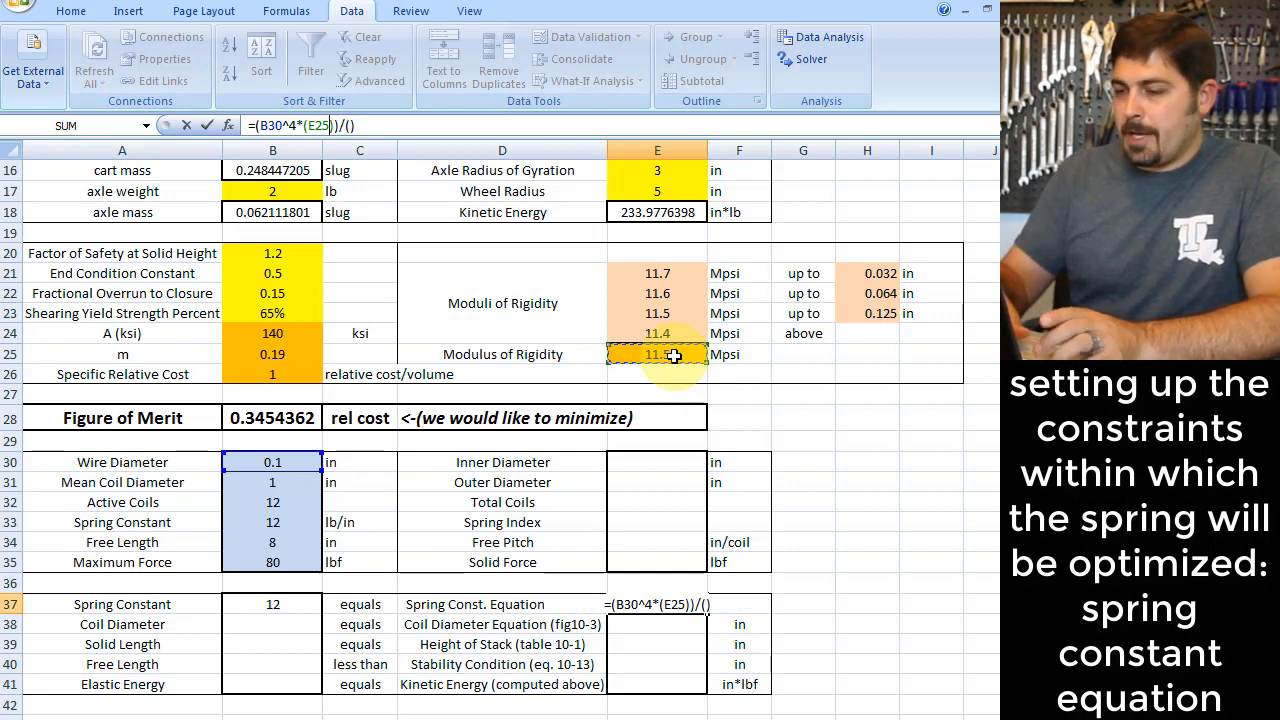
text(*)
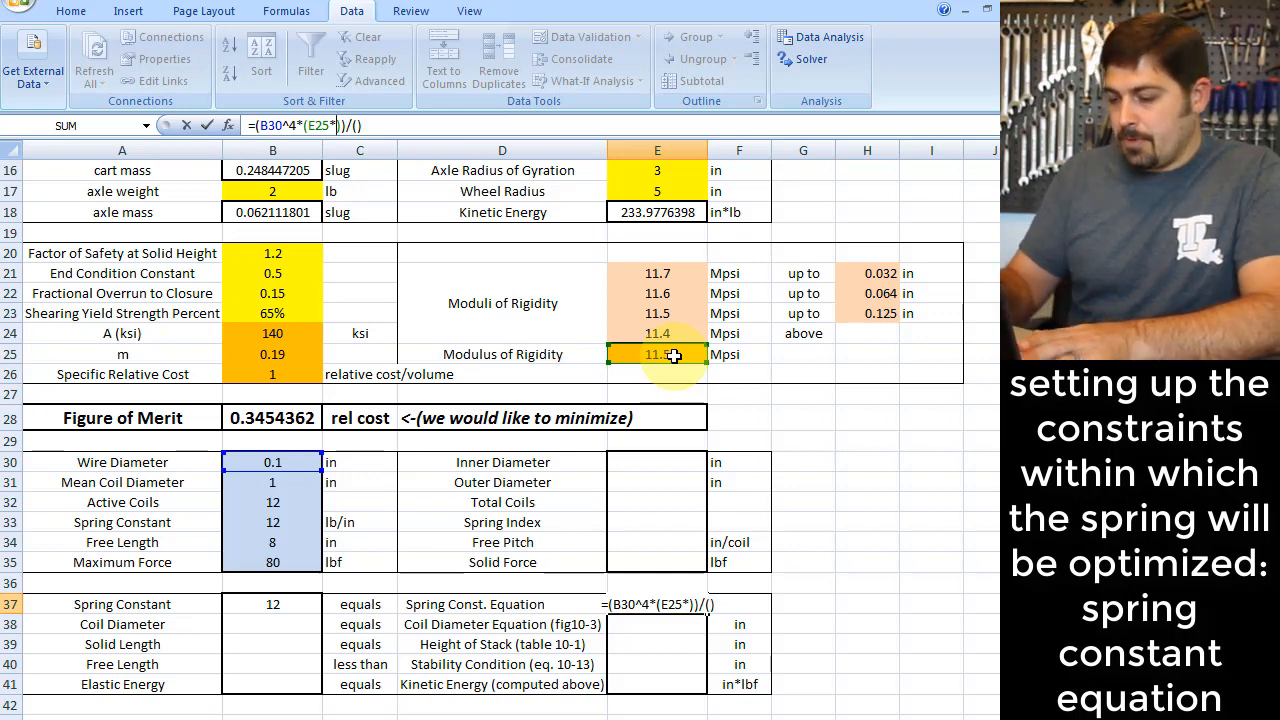
text(10^6)
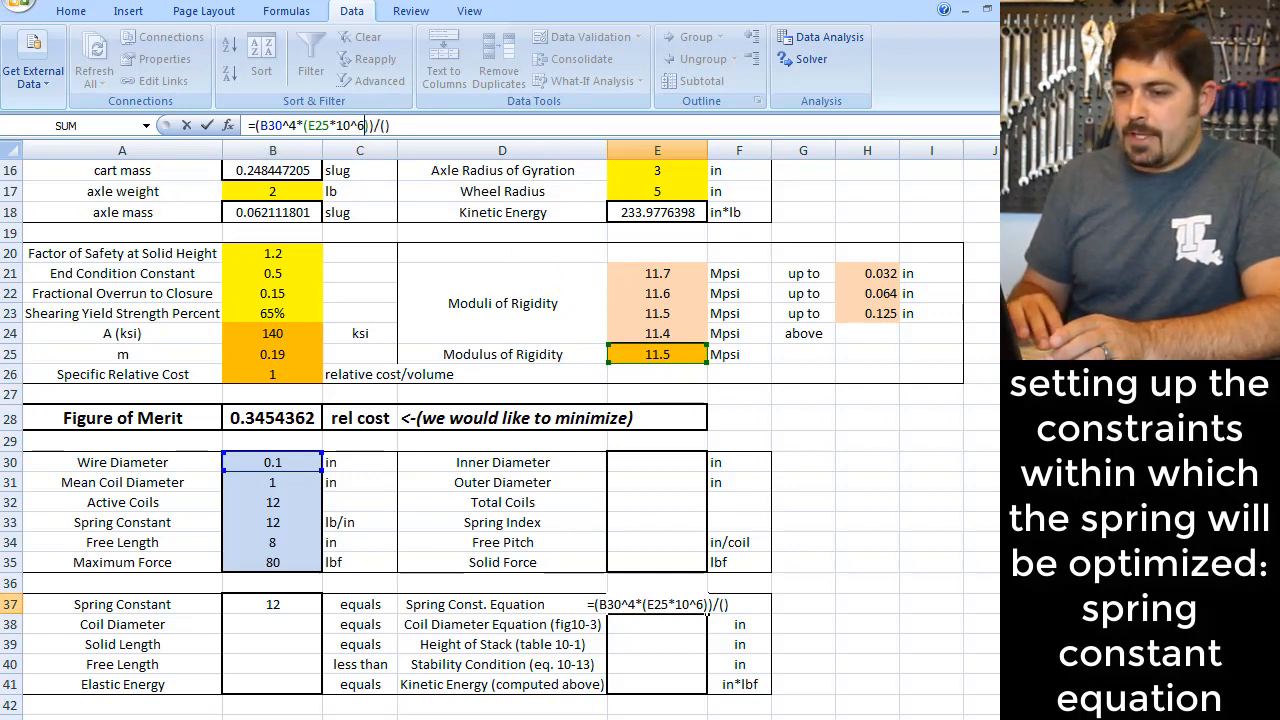
Step: Recheck equation 10-9 in the notes and complete the E37 formula with the denominator 8*B31^3*B32
key(alt+Tab)
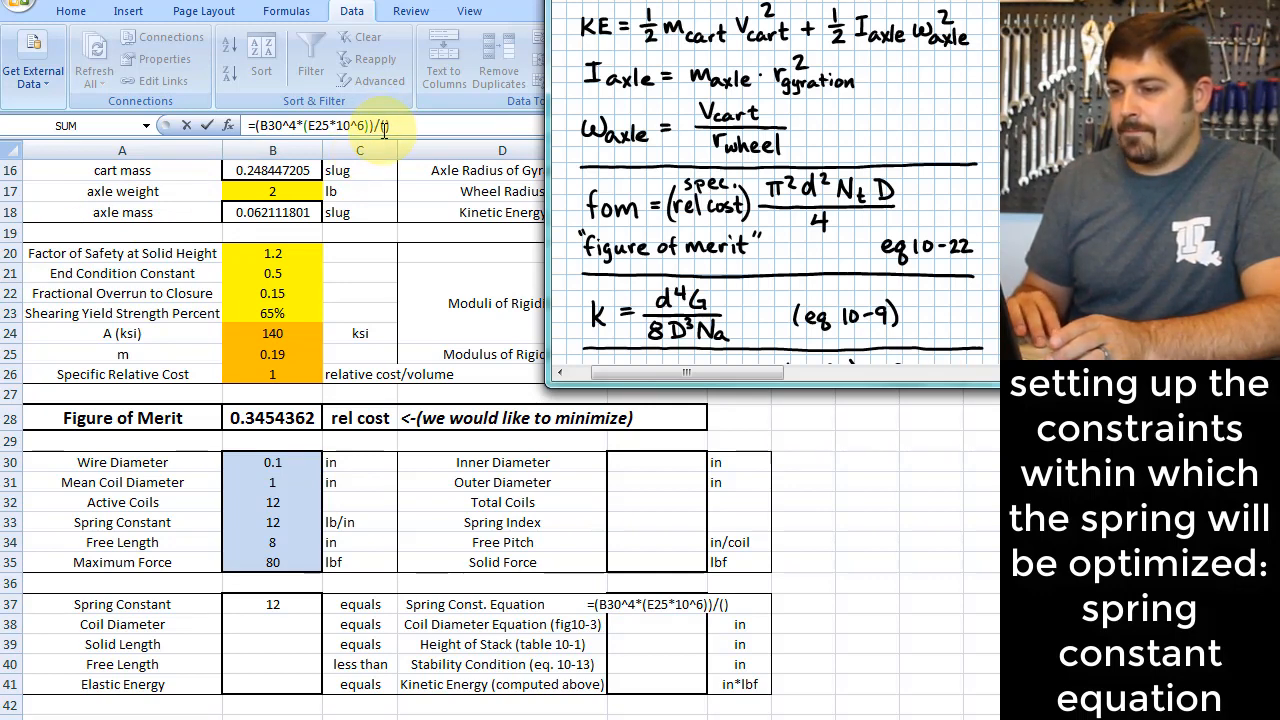
key(alt+Tab)
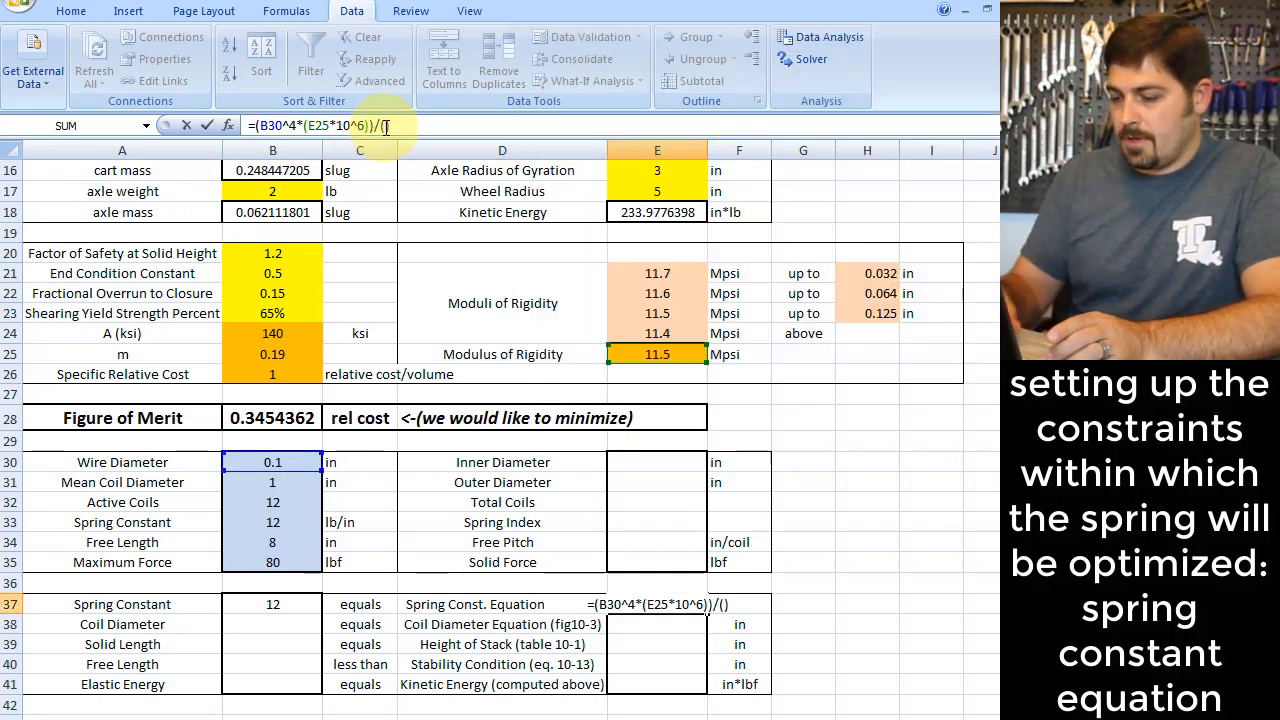
text(8*)
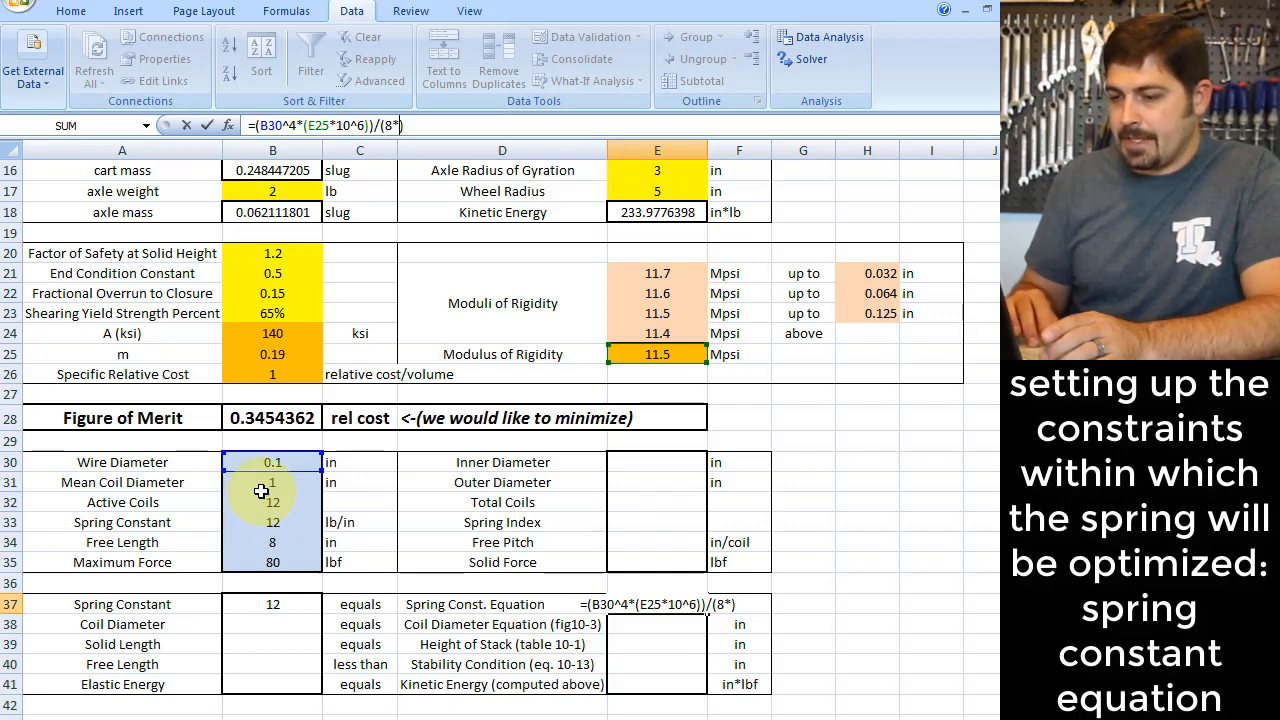
click(260, 484)
text(^3)
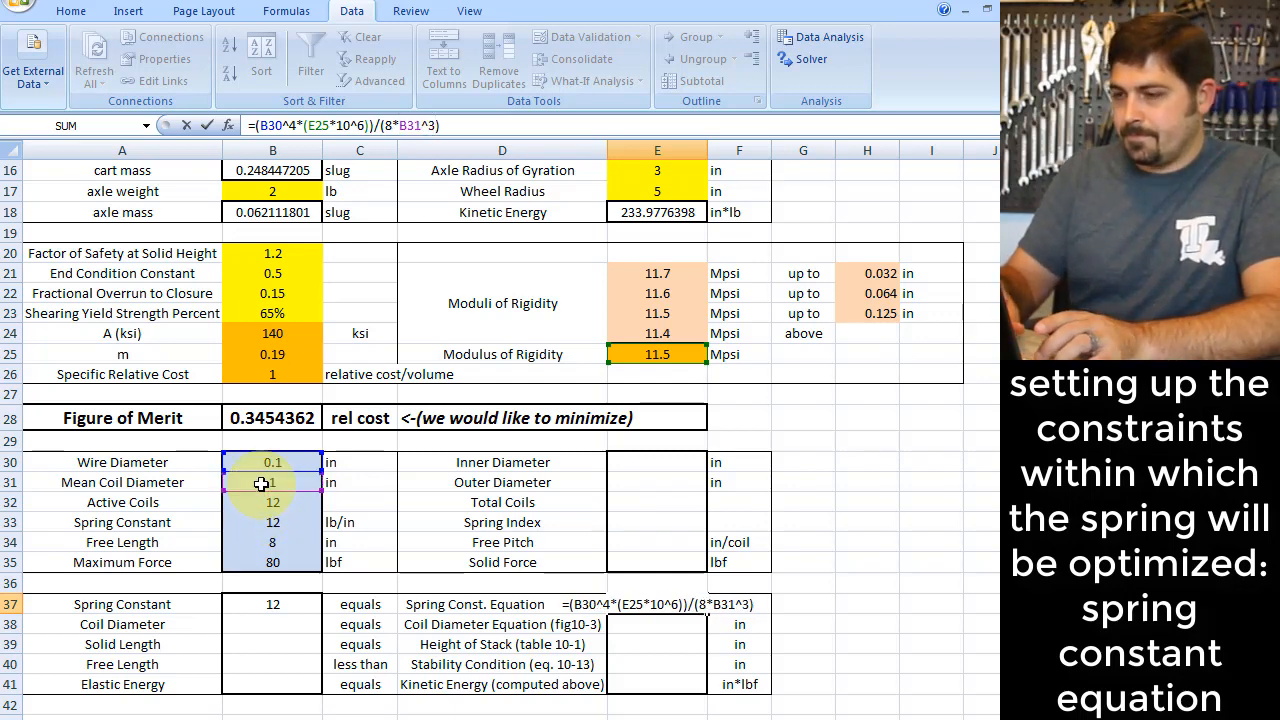
text(*)
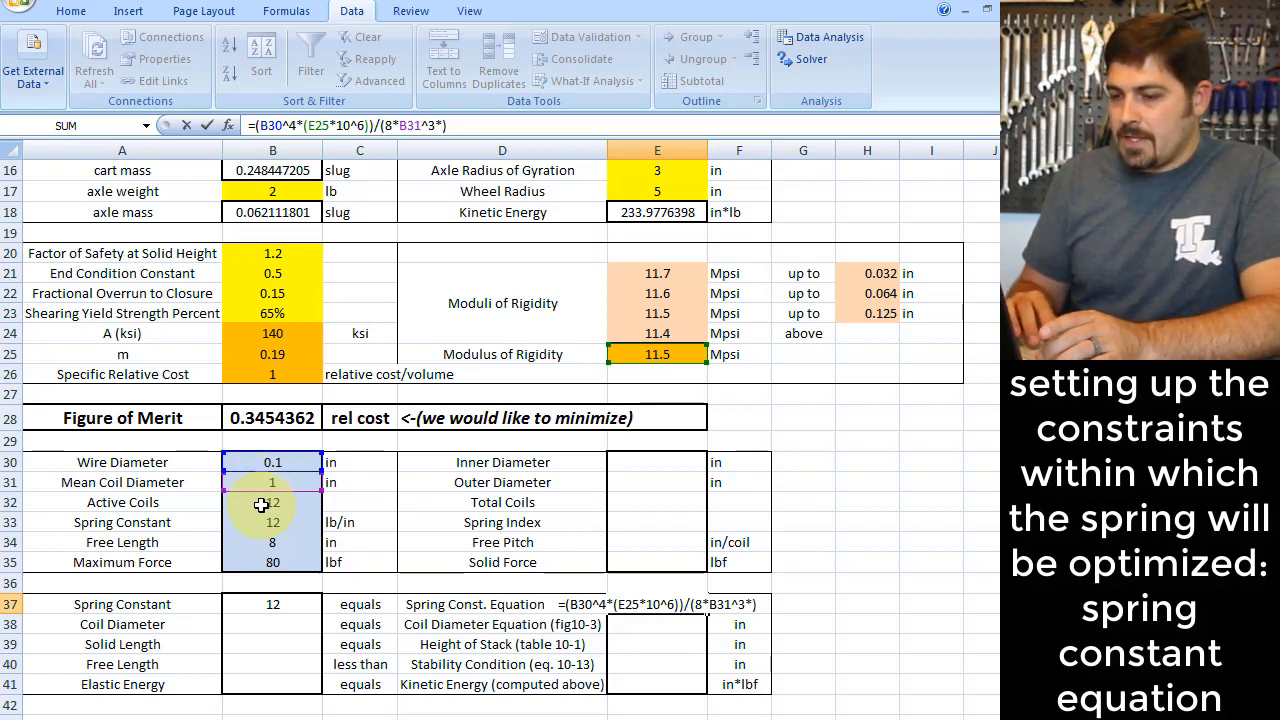
click(262, 506)
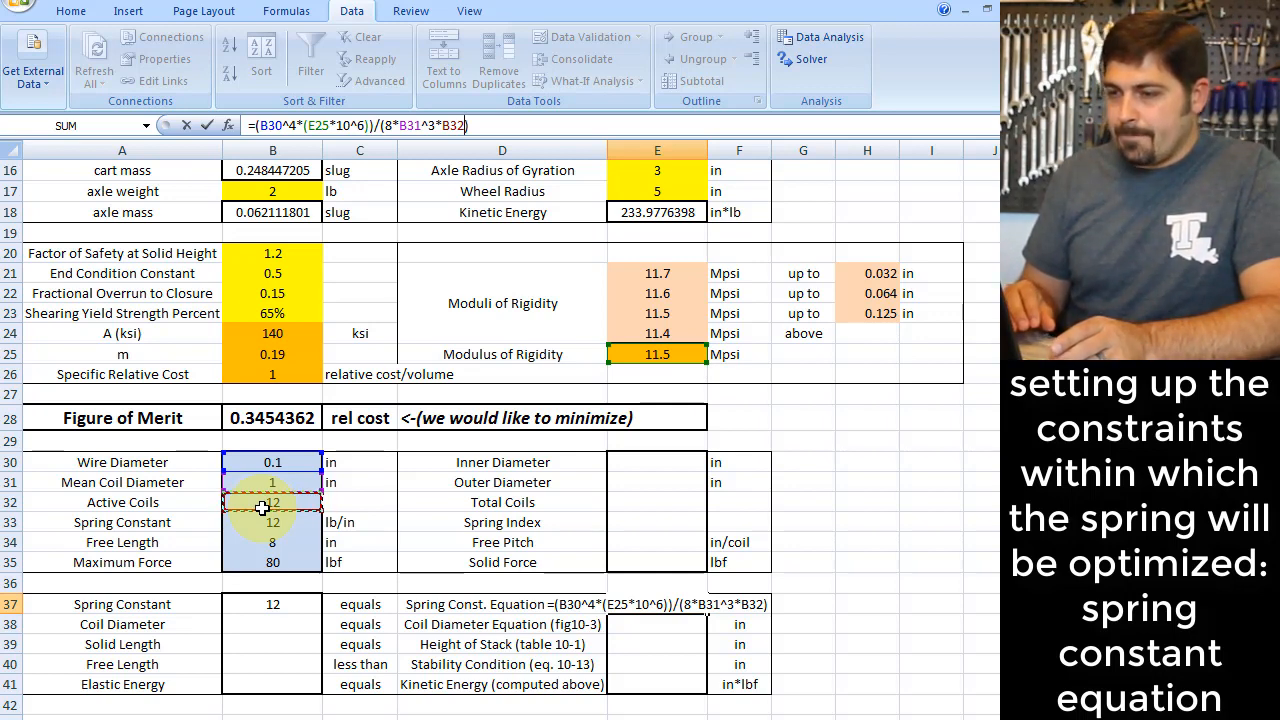
key(Tab)
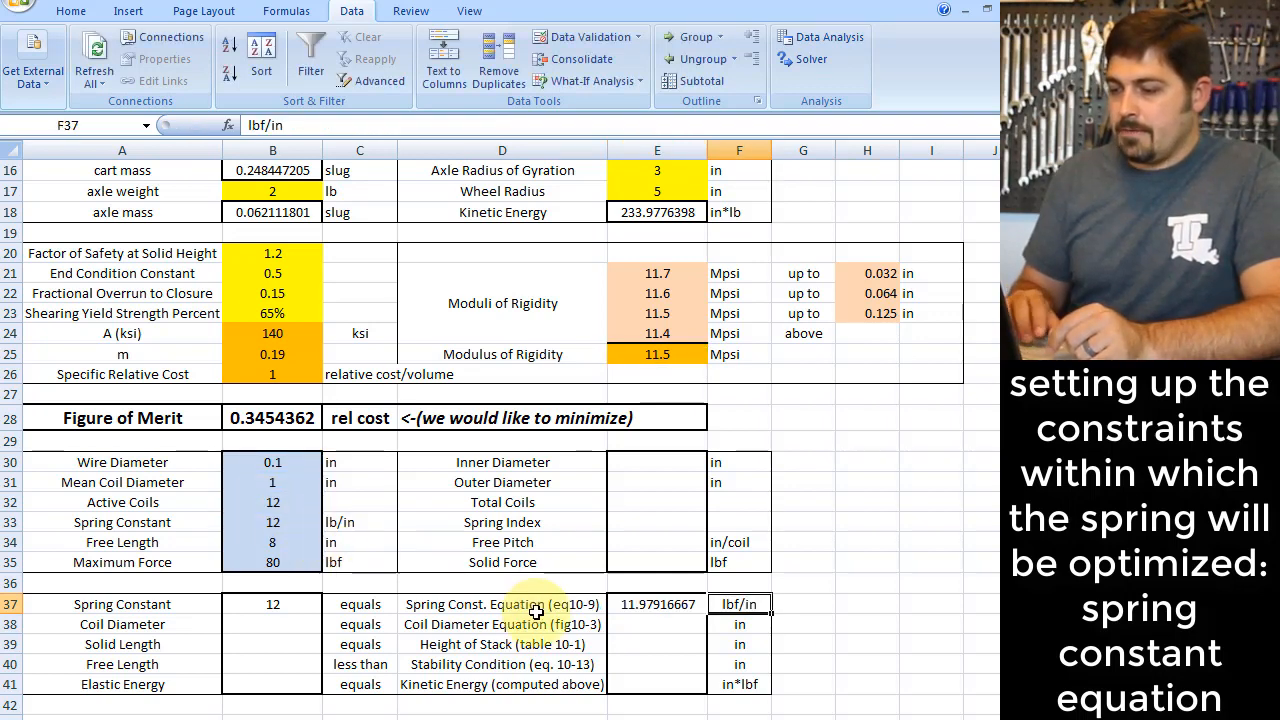
click(678, 606)
click(655, 630)
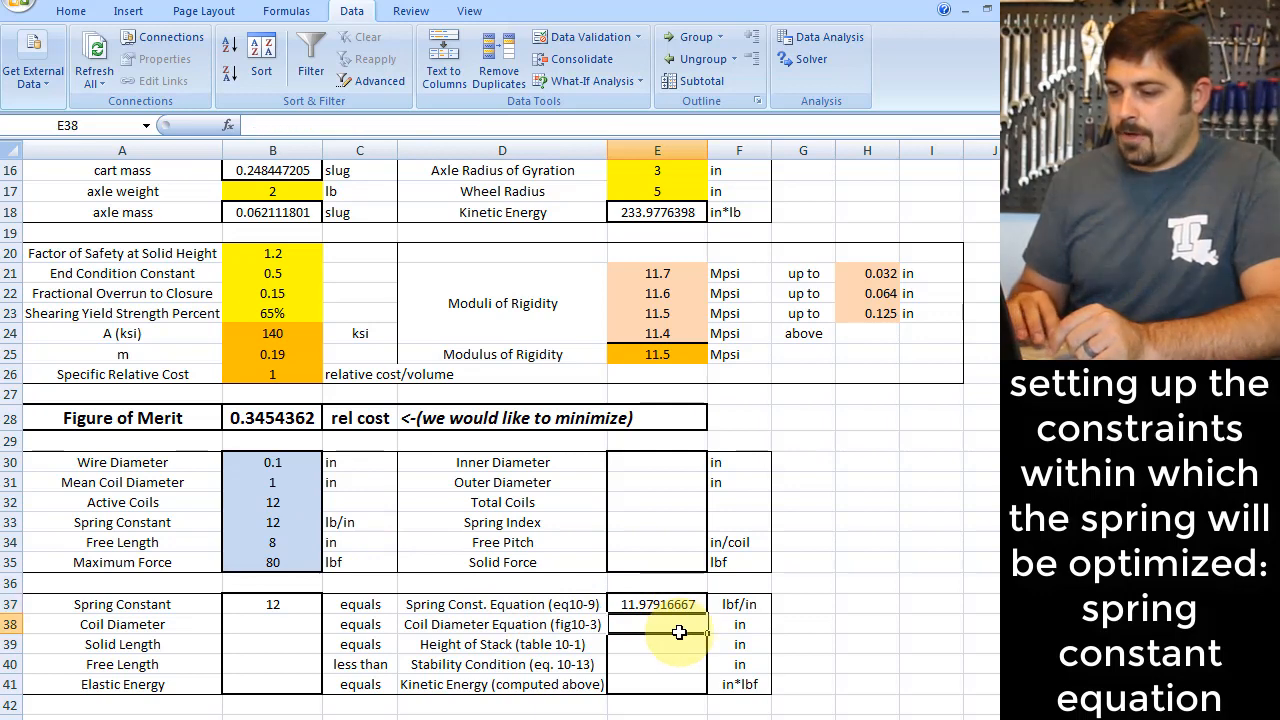
click(295, 603)
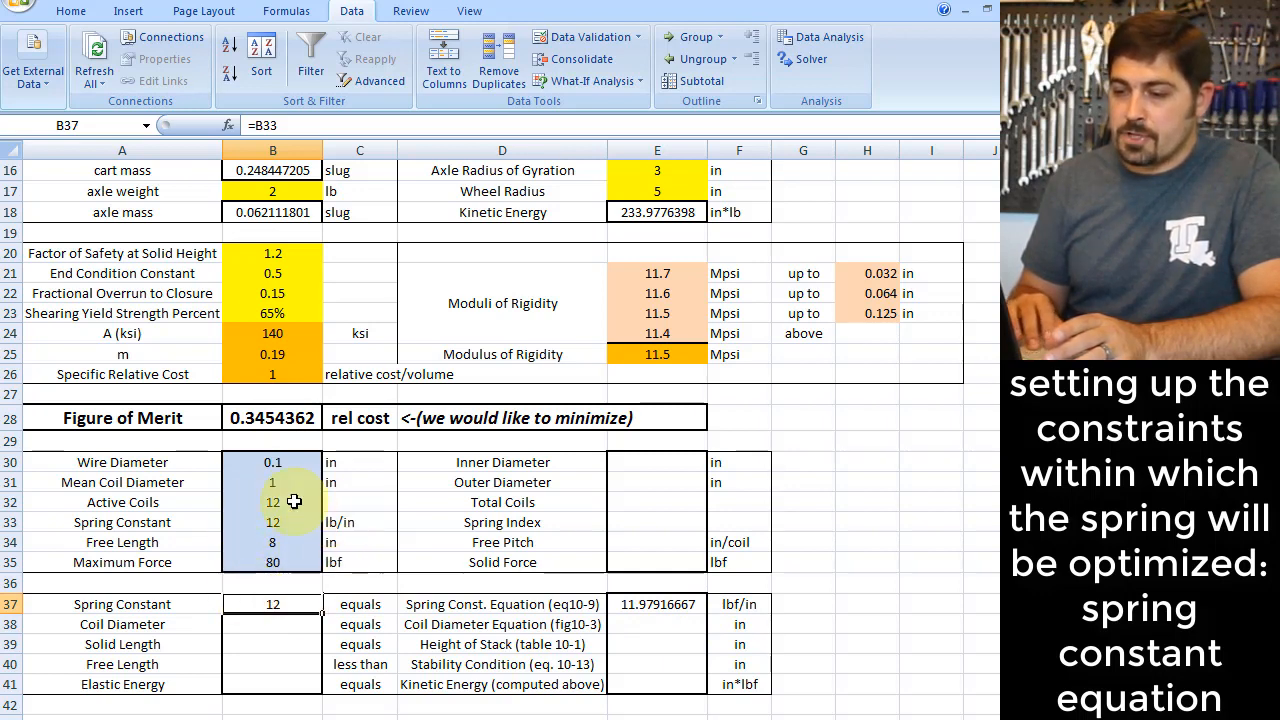
Step: Consult the fig 10-3 coil diameter equations in the handwritten notes and link the Coil Diameter constraint in B38 to mean coil diameter with =B31
click(269, 625)
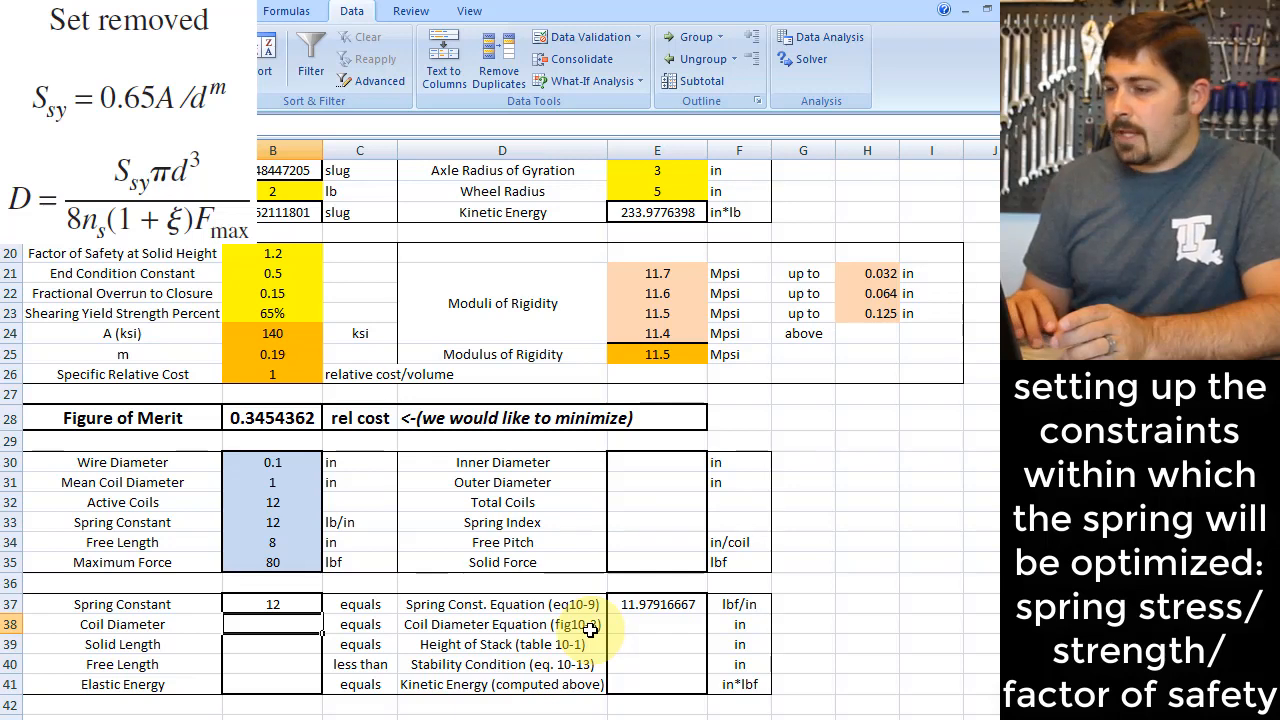
key(alt+Tab)
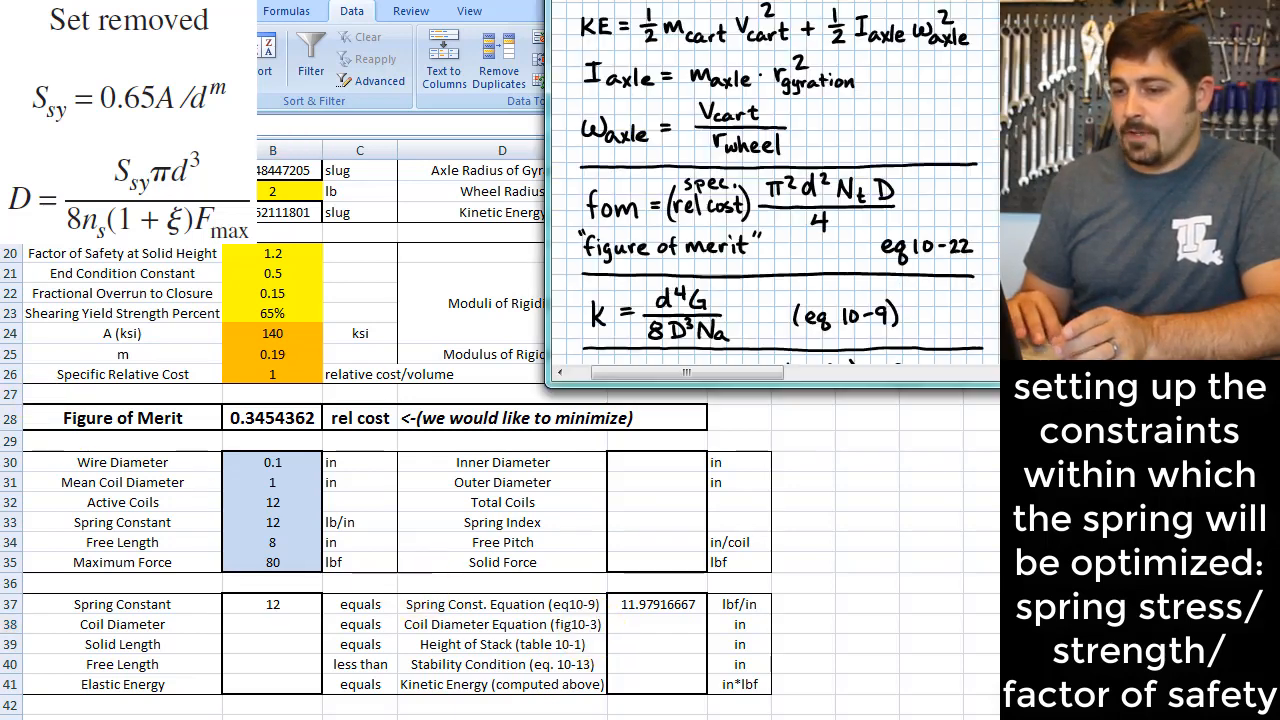
scroll(735, 270, down, 4)
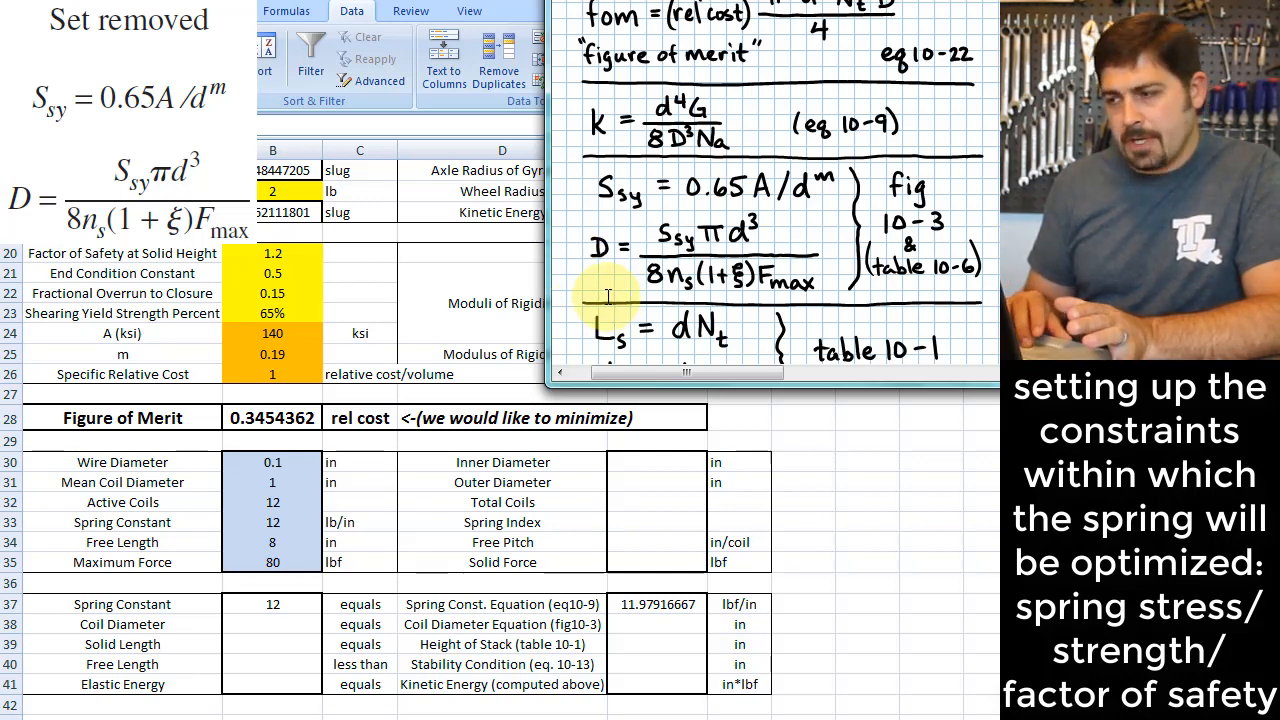
click(276, 622)
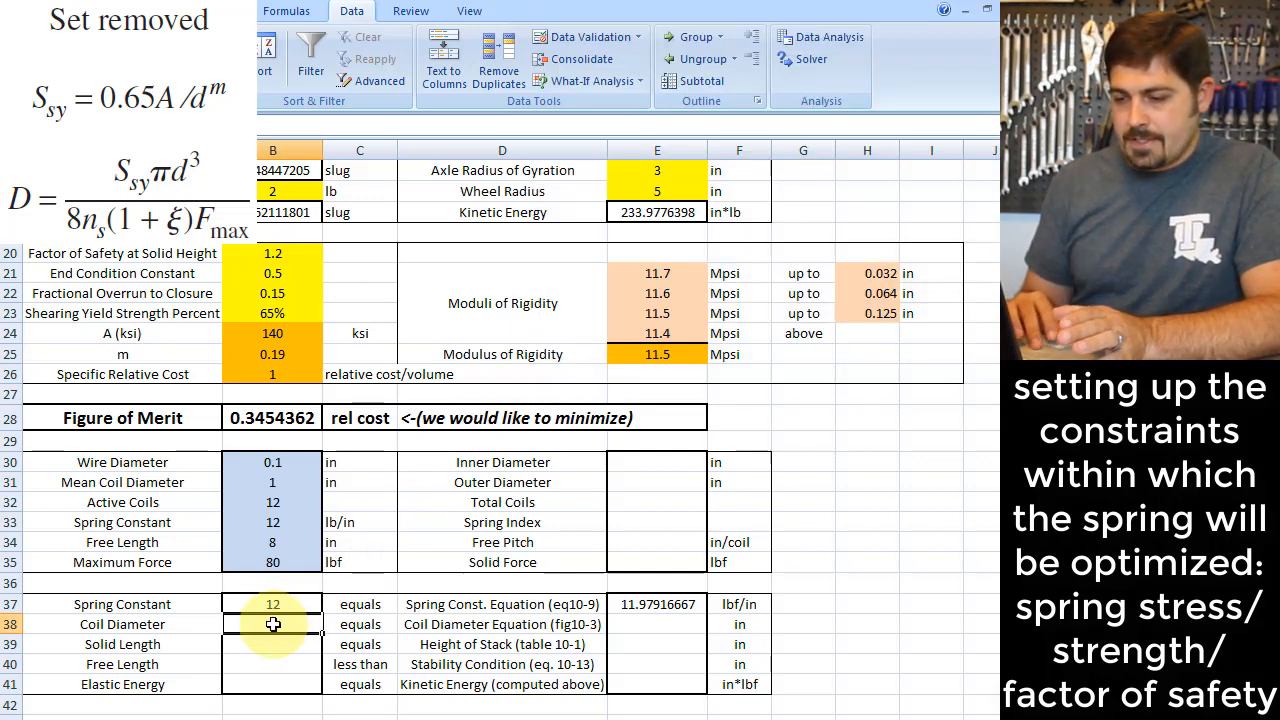
click(256, 482)
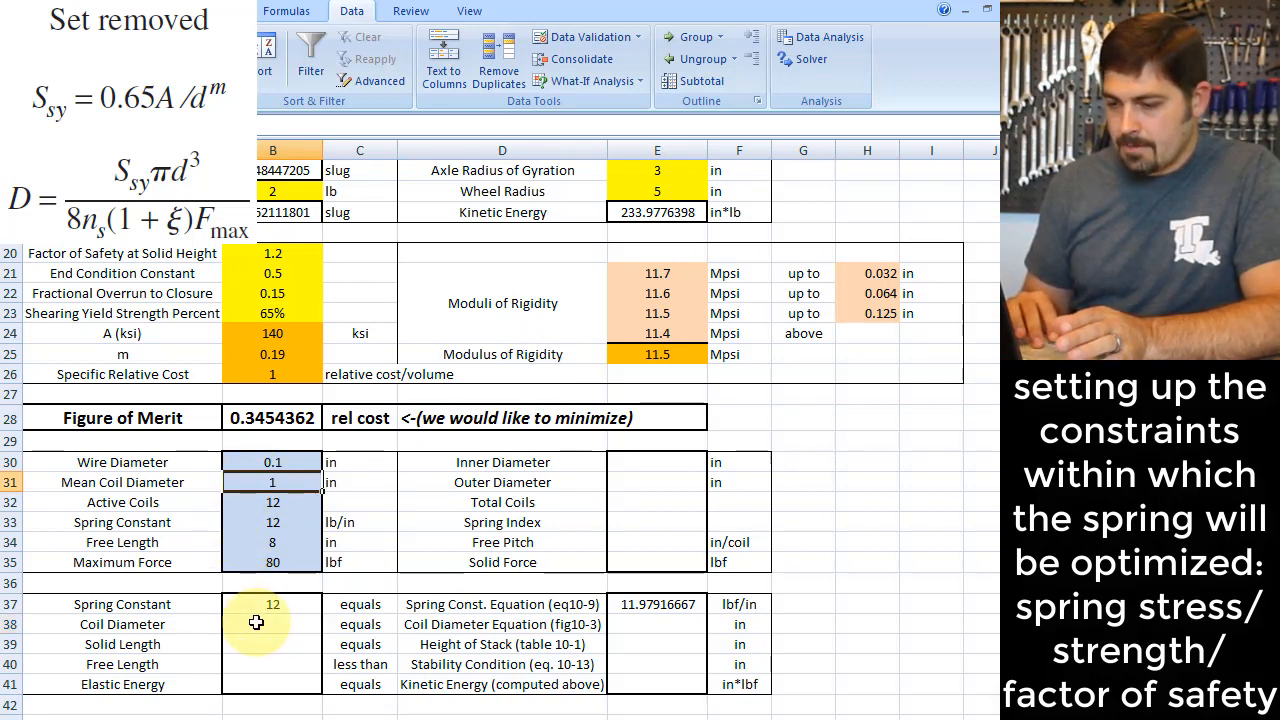
click(256, 622)
text(=)
click(276, 482)
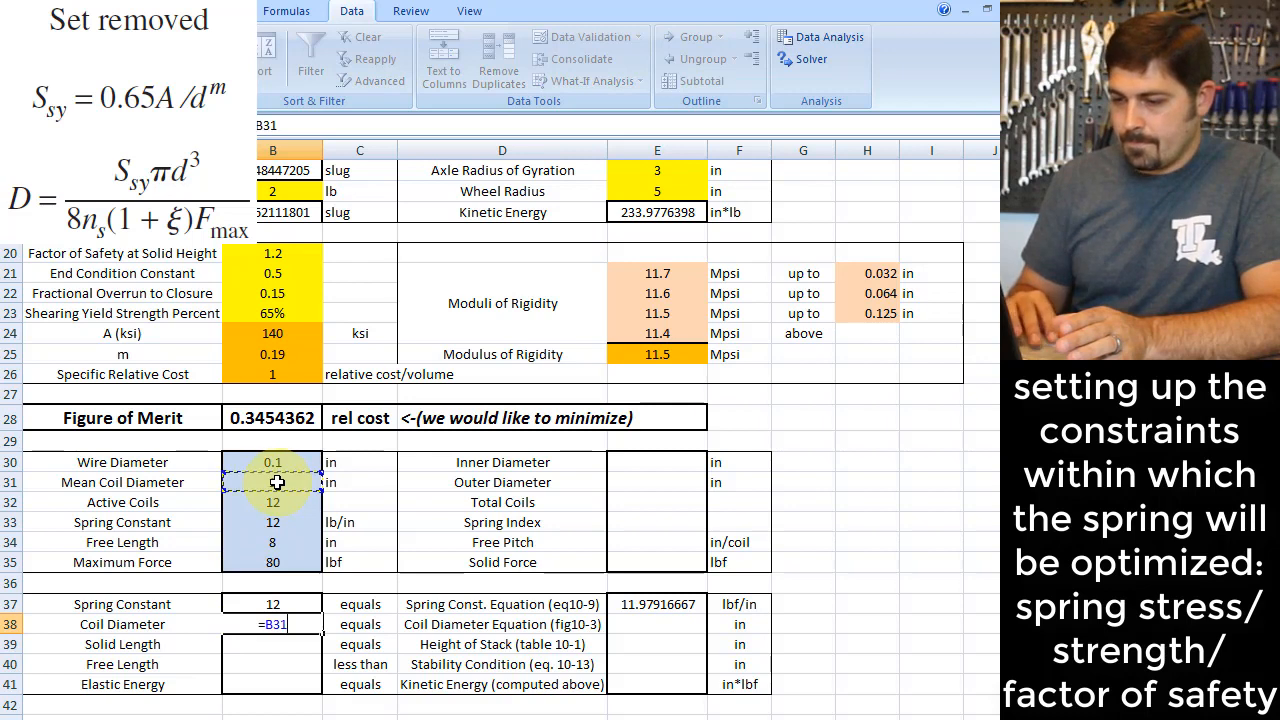
key(Tab)
Step: Start the Coil Diameter Equation formula in E38 as an empty quotient with a nested group in the numerator, =(())/()
key(Tab)
key(Tab)
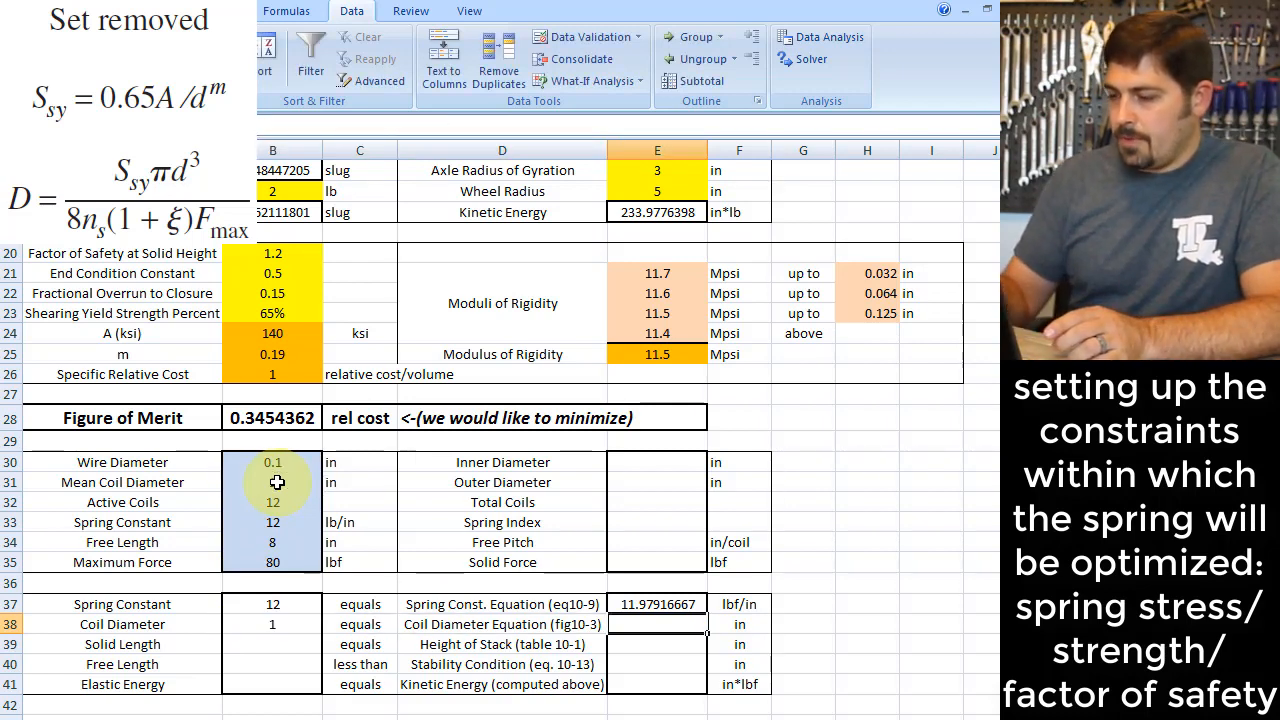
text(=)
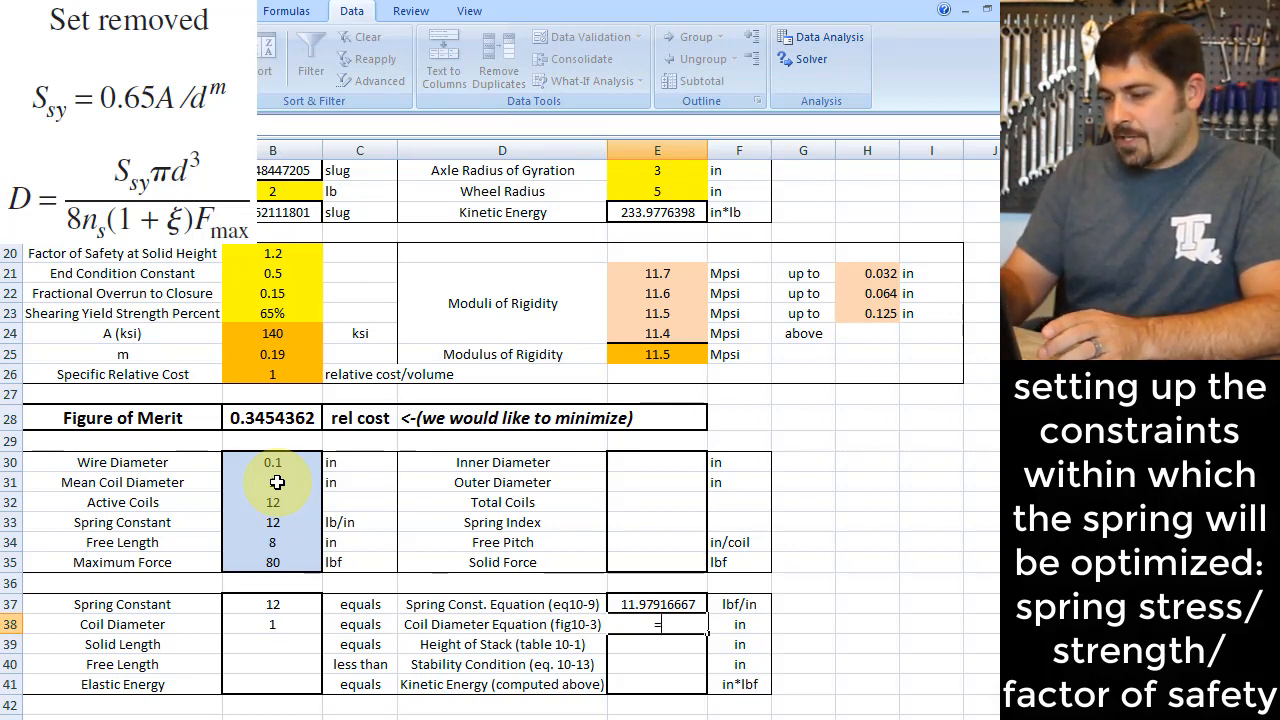
text(()/()
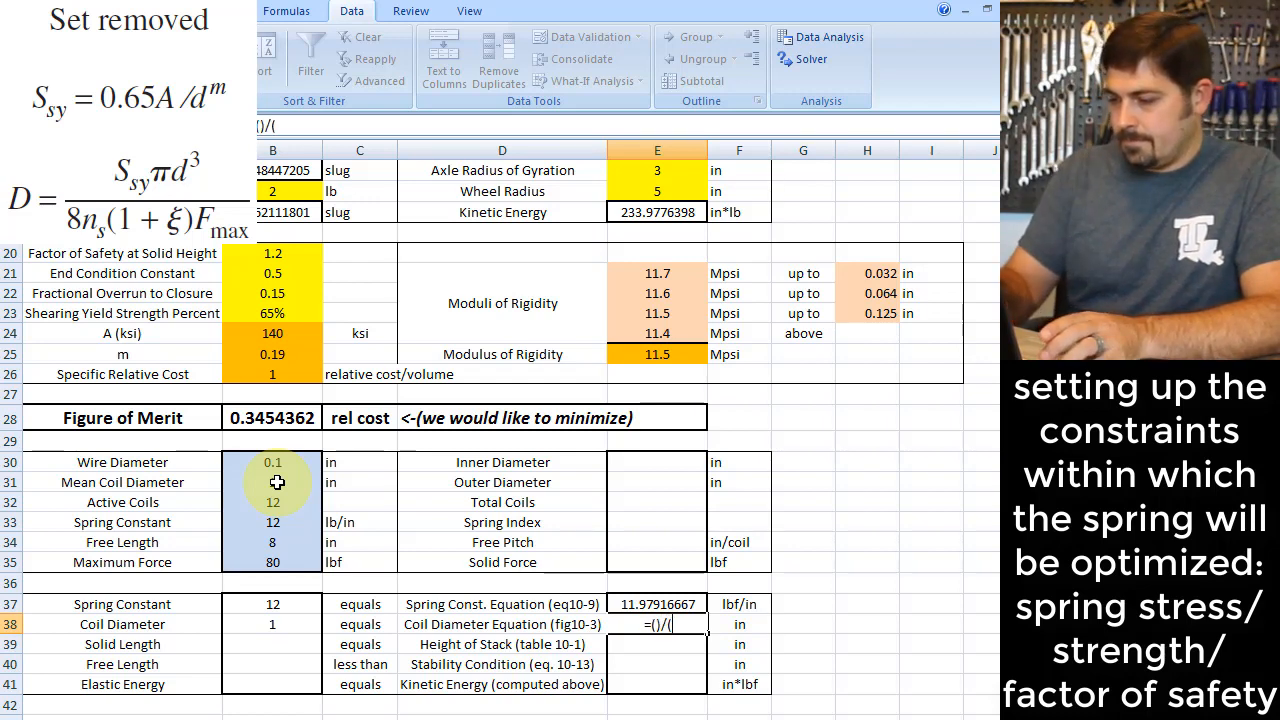
text())
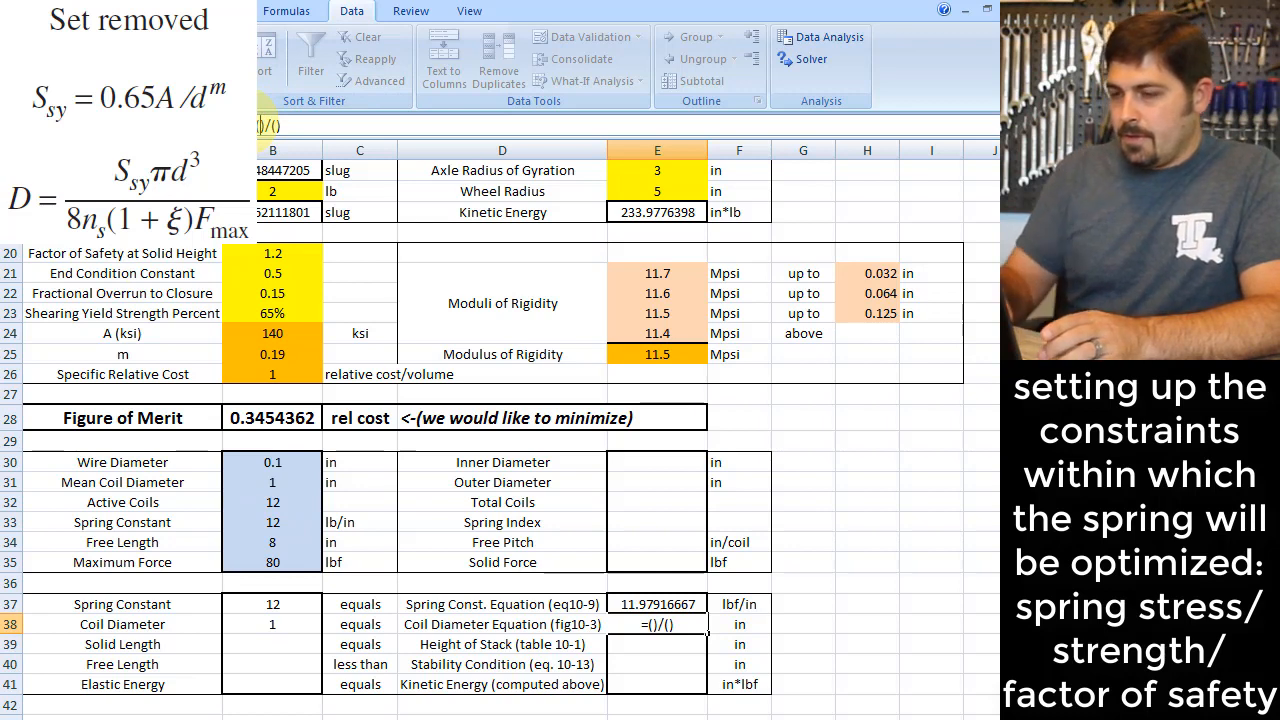
text(())
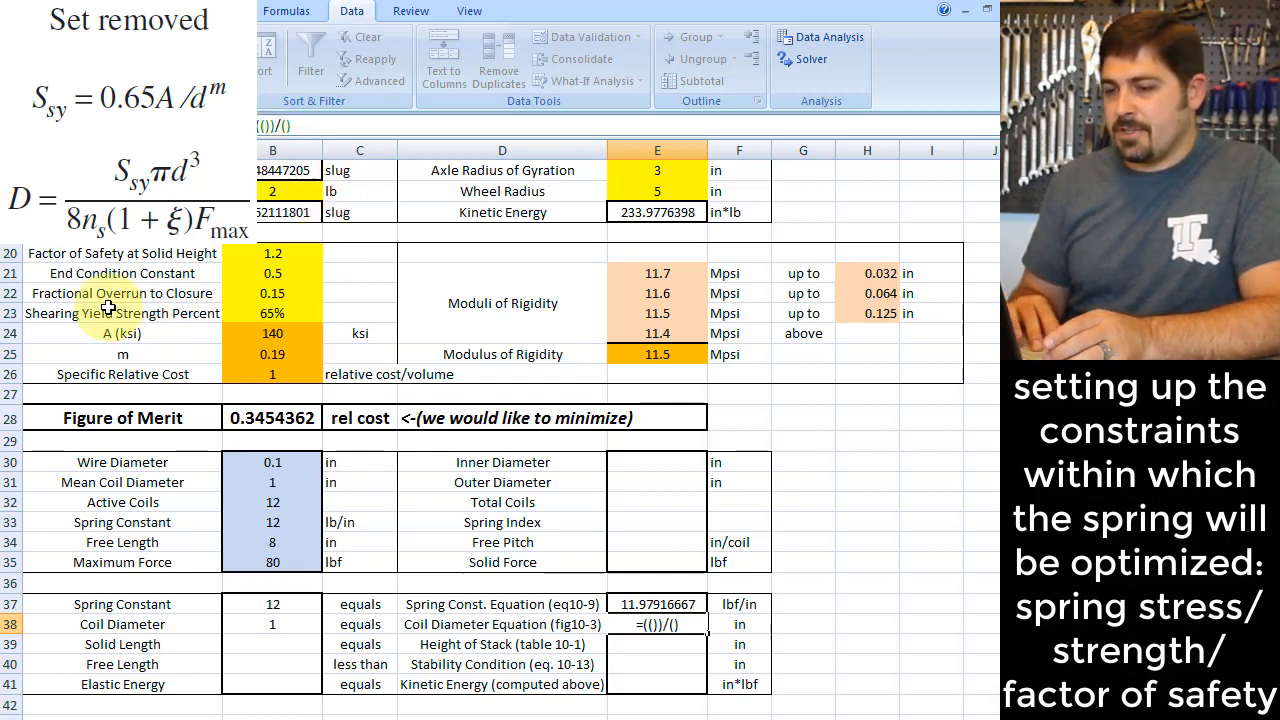
Step: Fill the nested numerator group of E38 with shearing yield strength percent times A converted to psi, B23*B24*1000
click(266, 314)
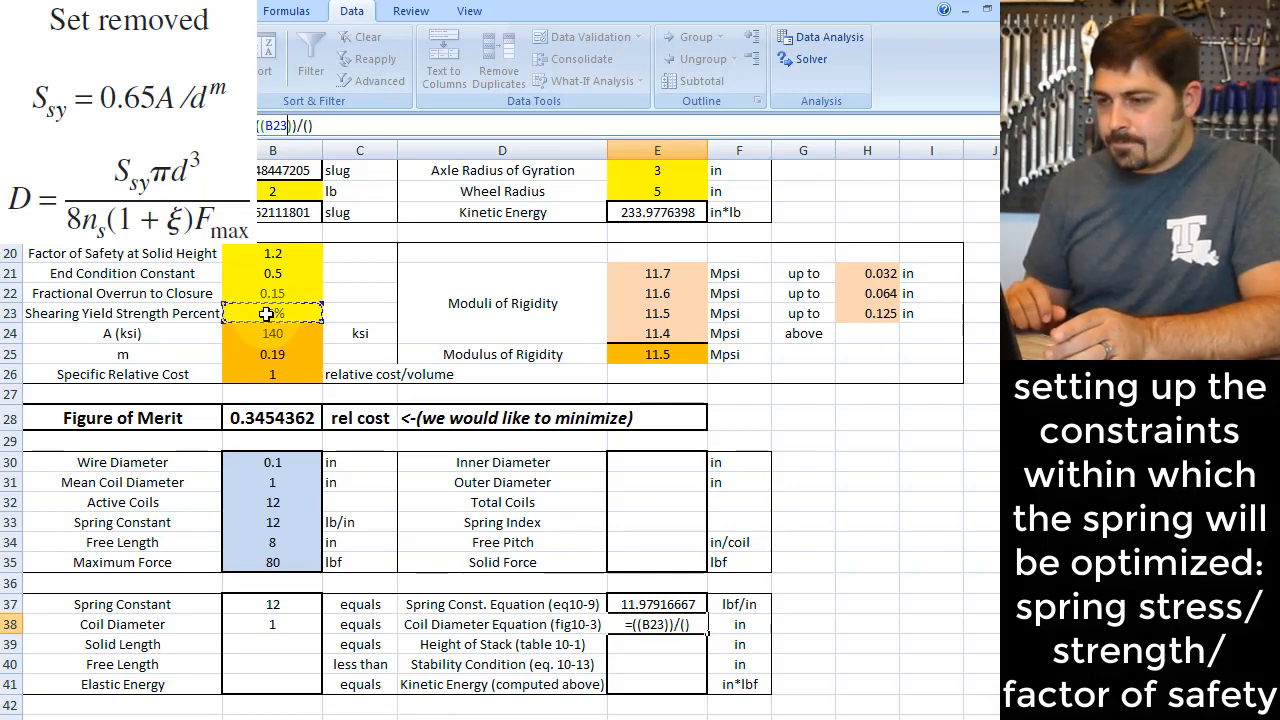
text(*)
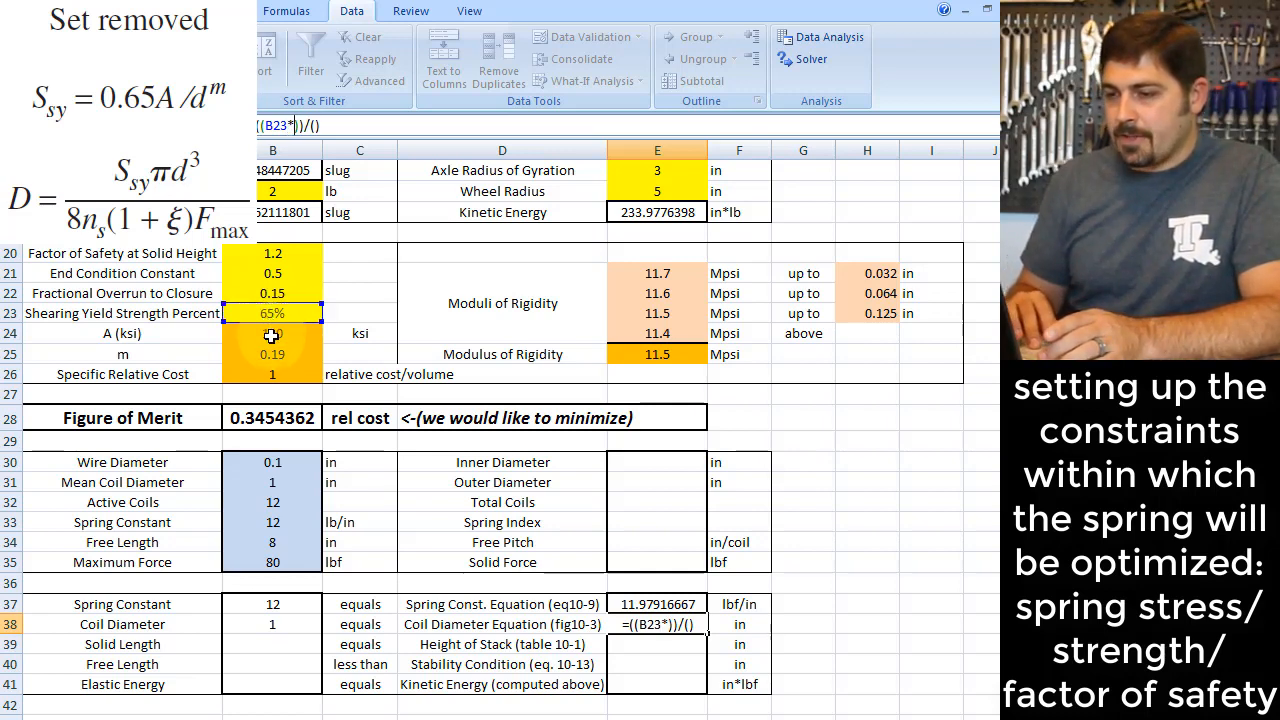
click(271, 336)
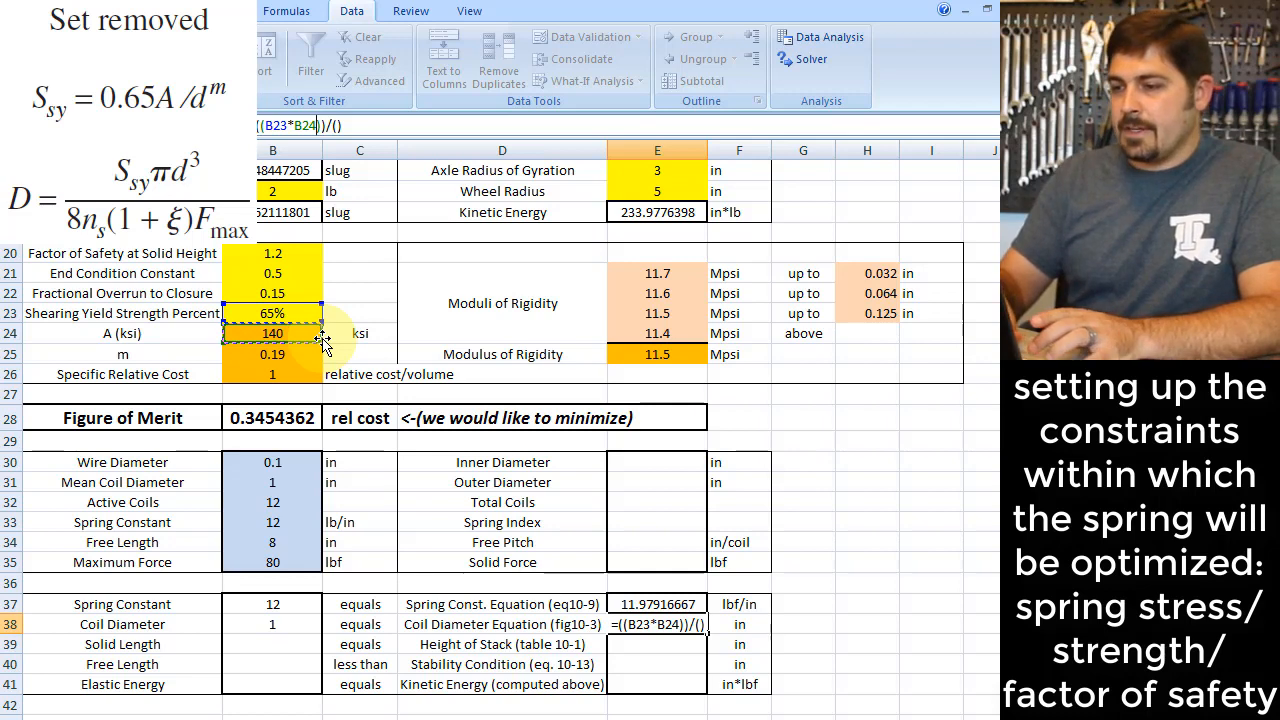
text(*1))
text(000)
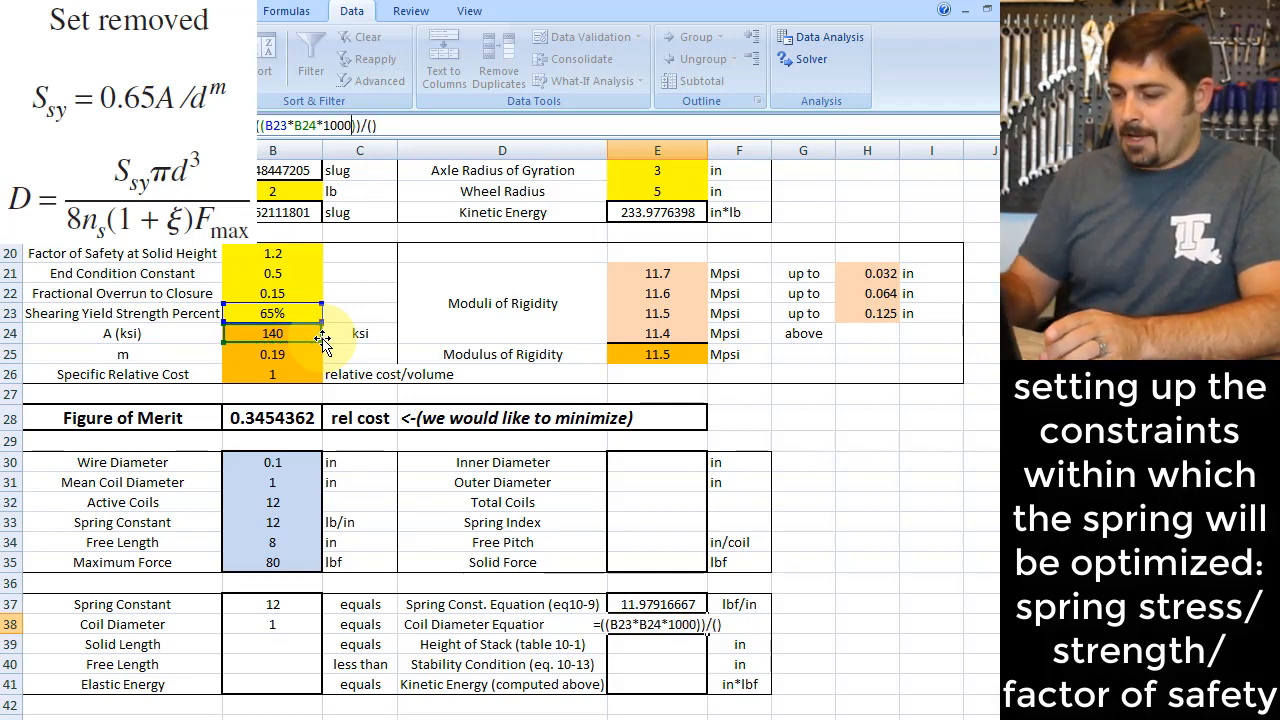
text(*)
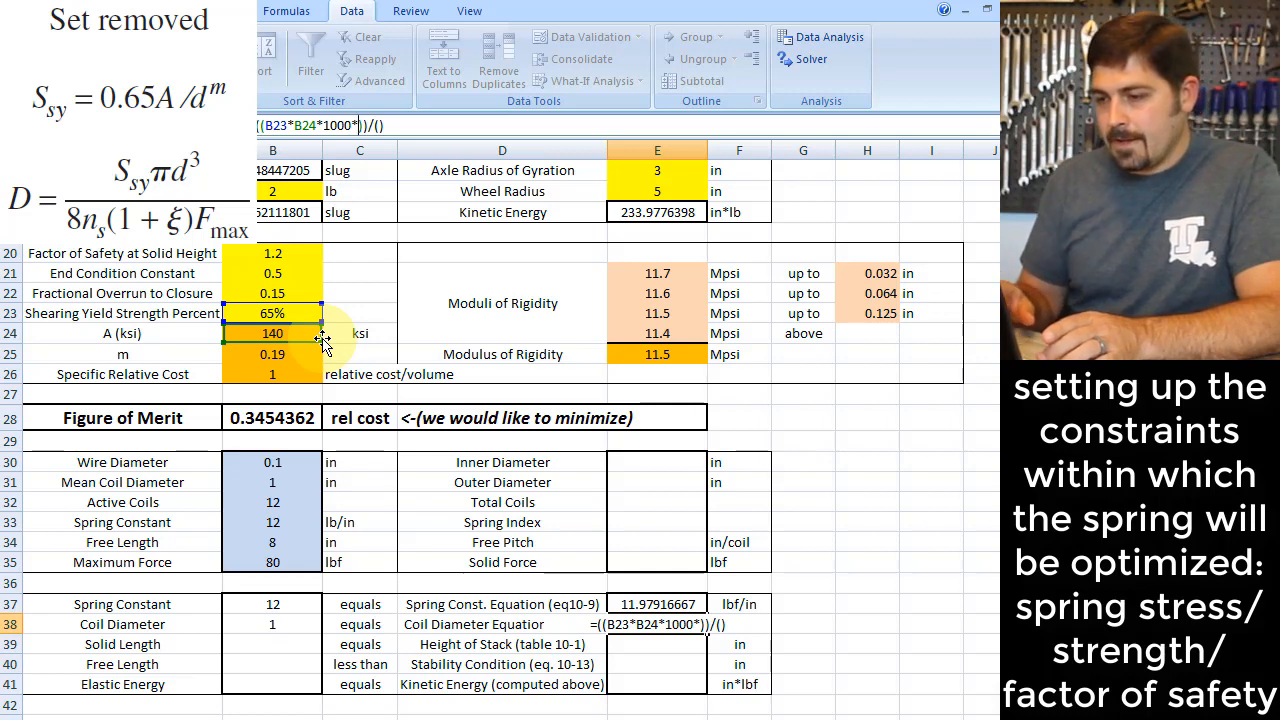
key(BackSpace)
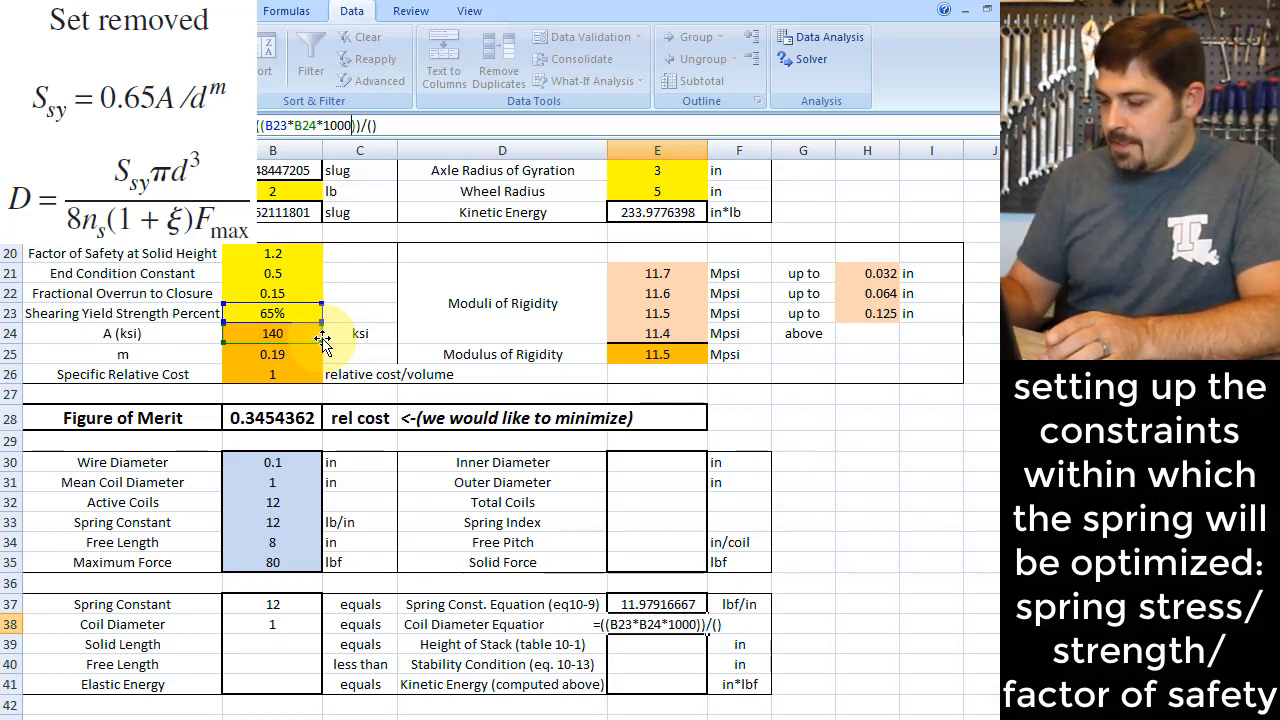
Step: Divide the strength term in the E38 formula by wire diameter raised to the exponent m, /(B30^B25)
text(/())
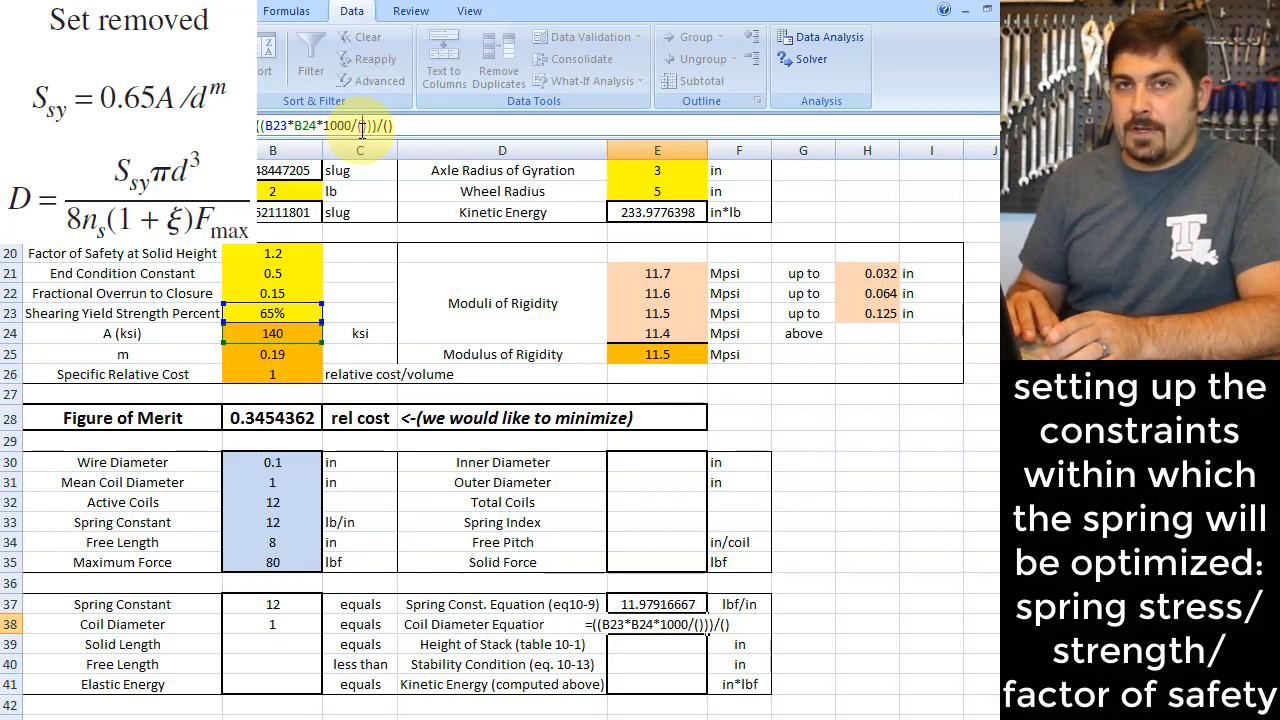
click(298, 465)
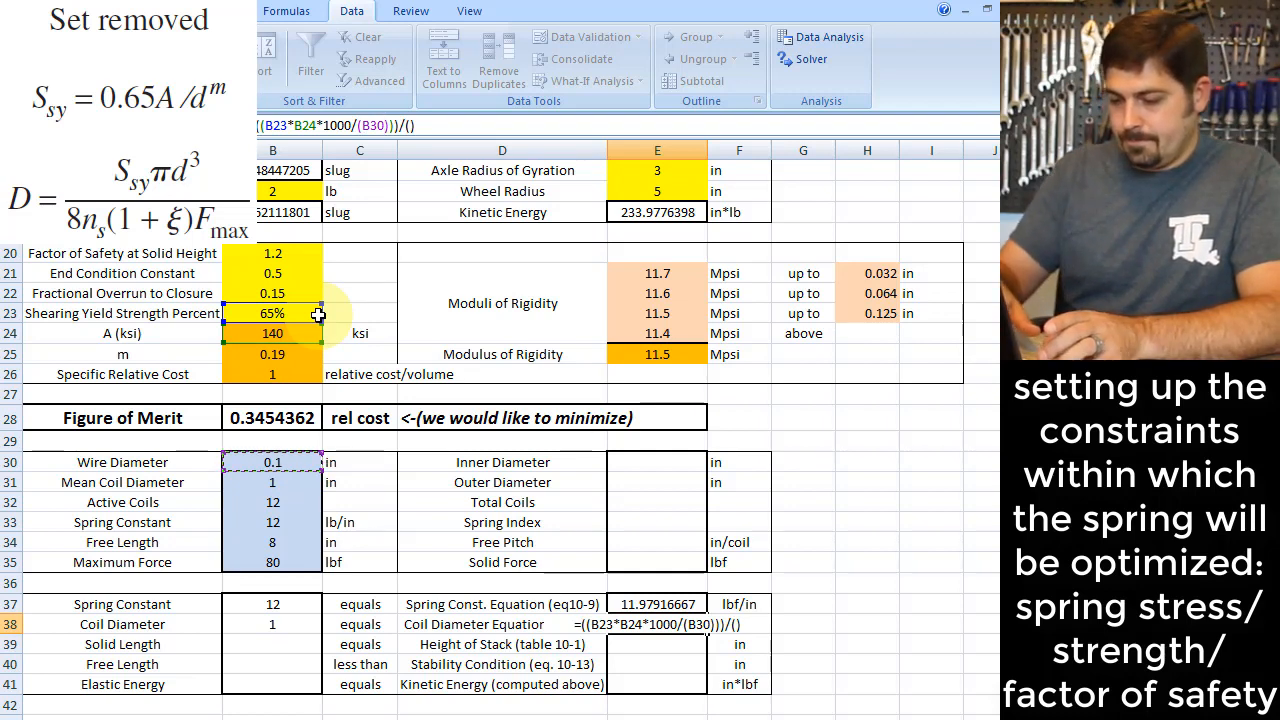
text(^)
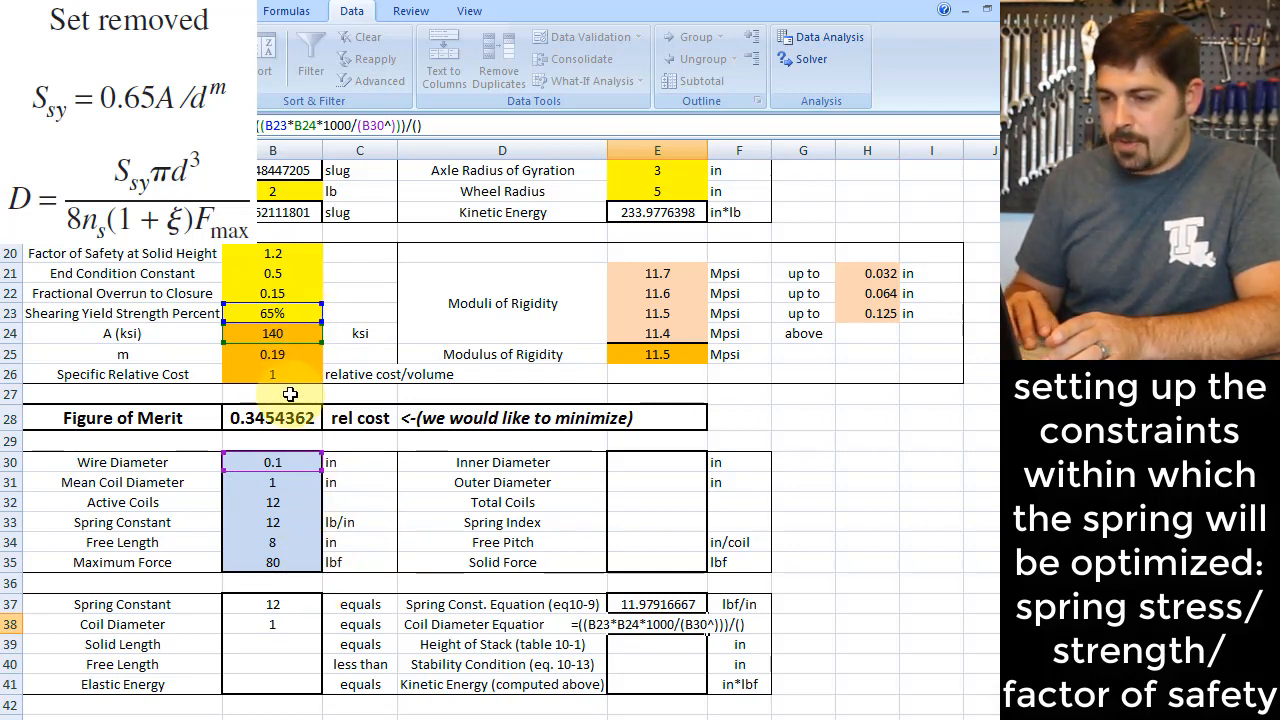
click(276, 355)
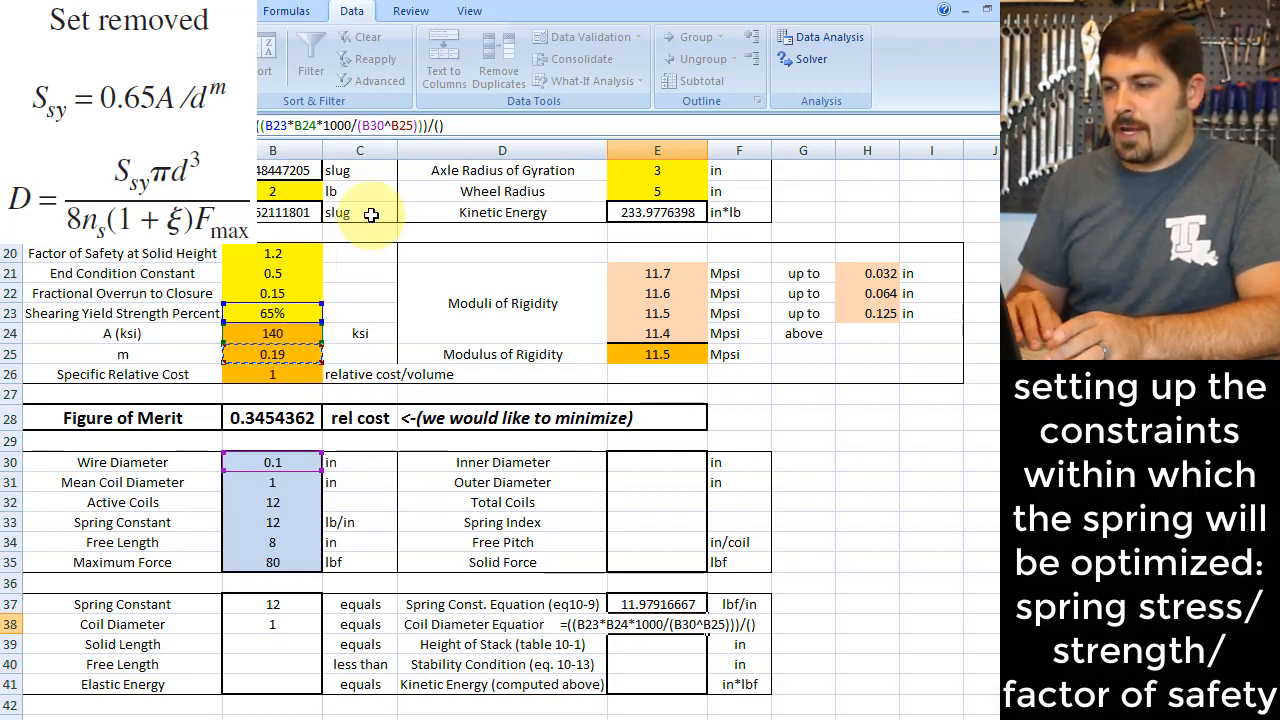
Step: Recheck the coil diameter equation in the notes and multiply the strength term in the E38 numerator by pi()*B31^3
click(420, 124)
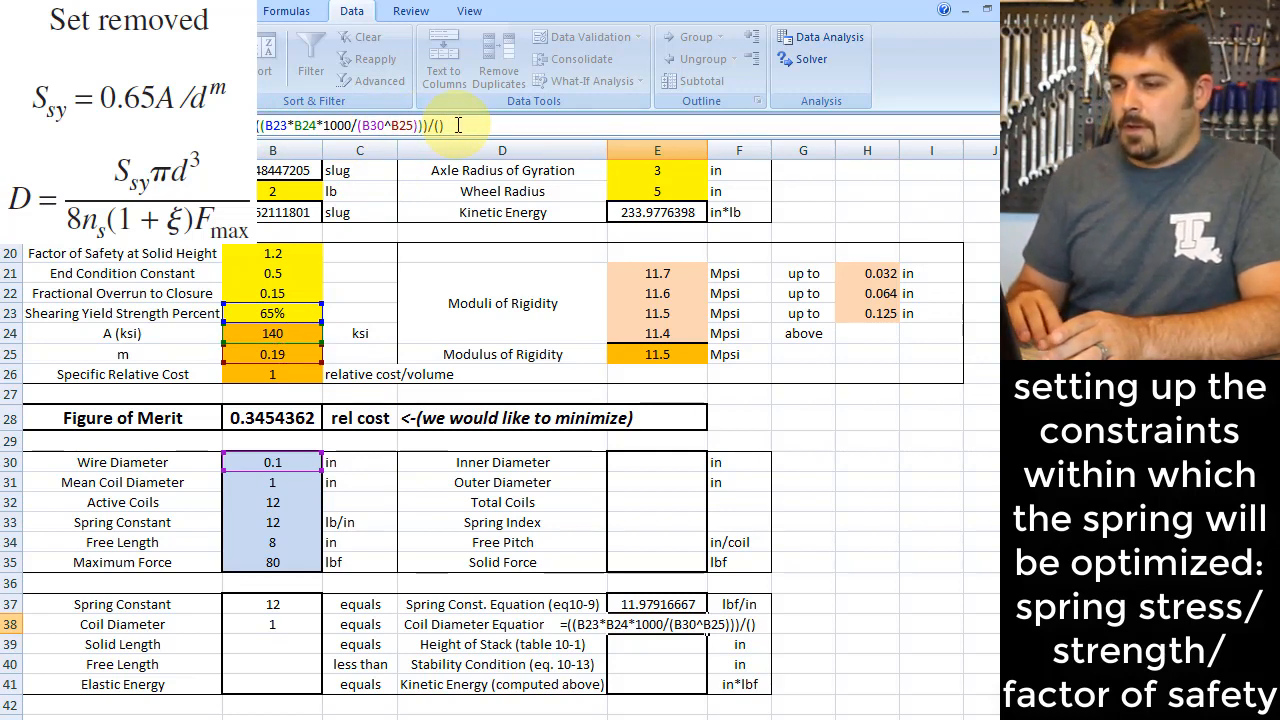
click(423, 125)
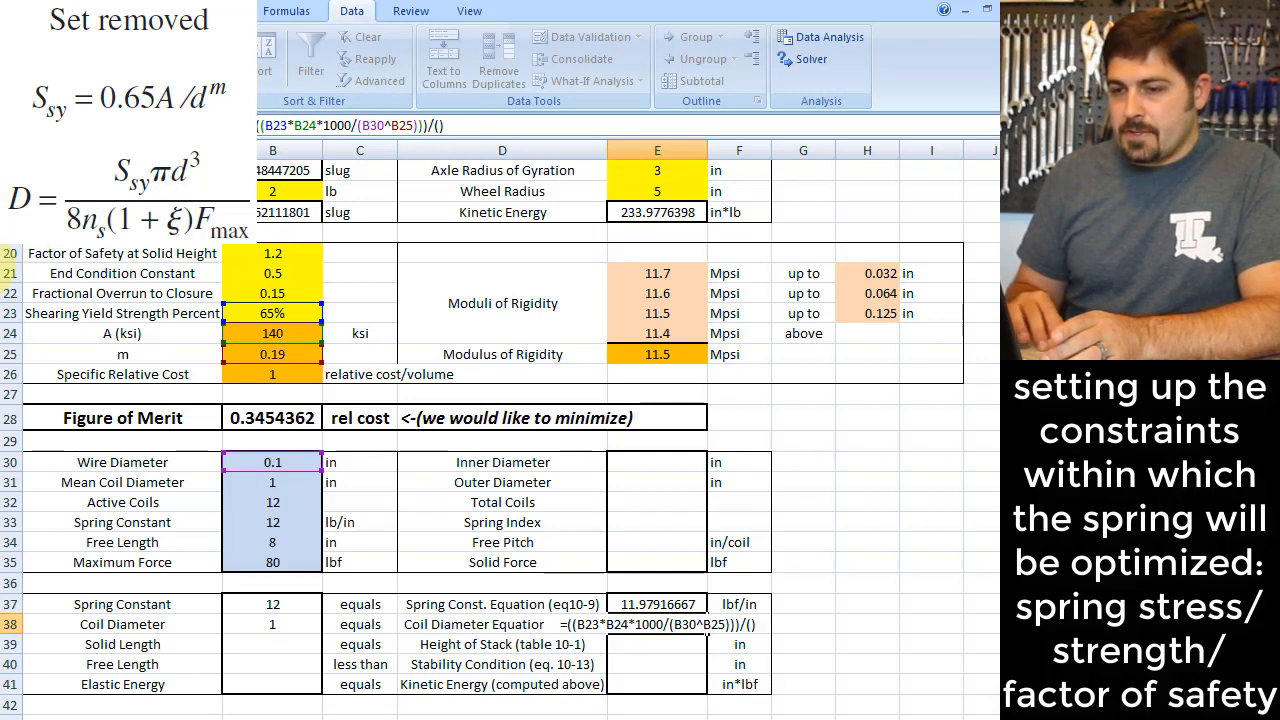
key(alt+Tab)
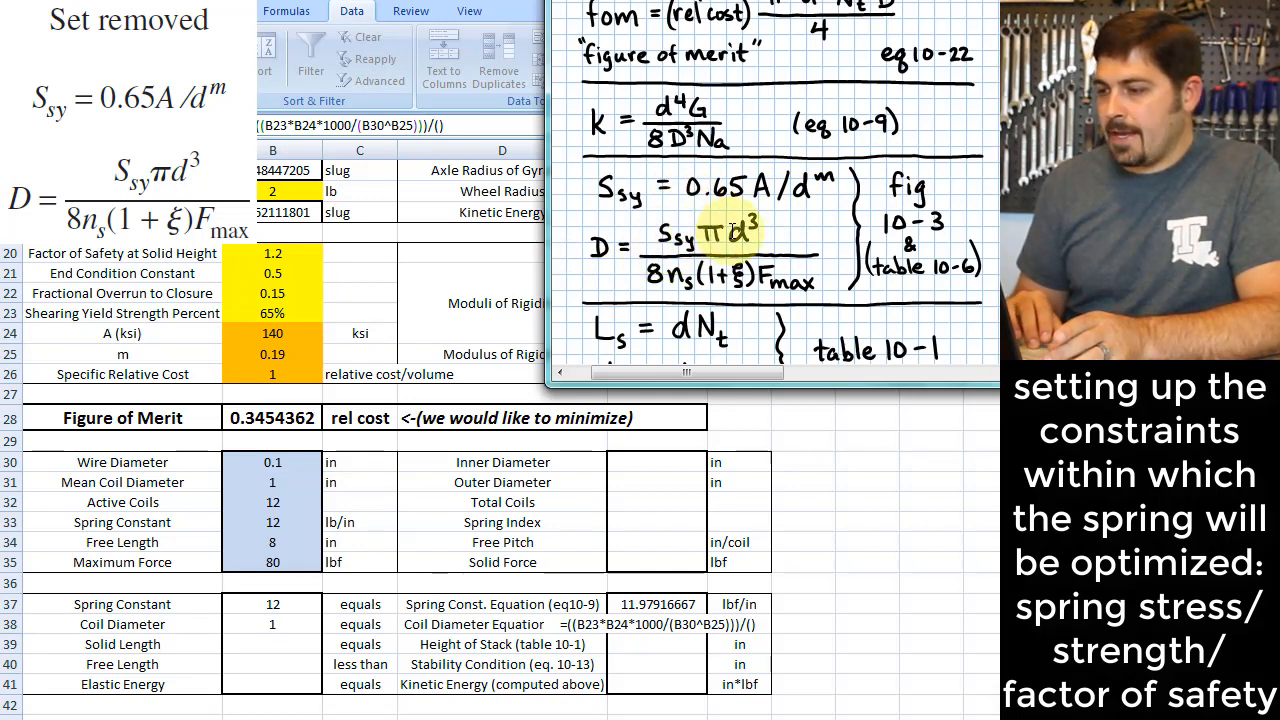
click(382, 5)
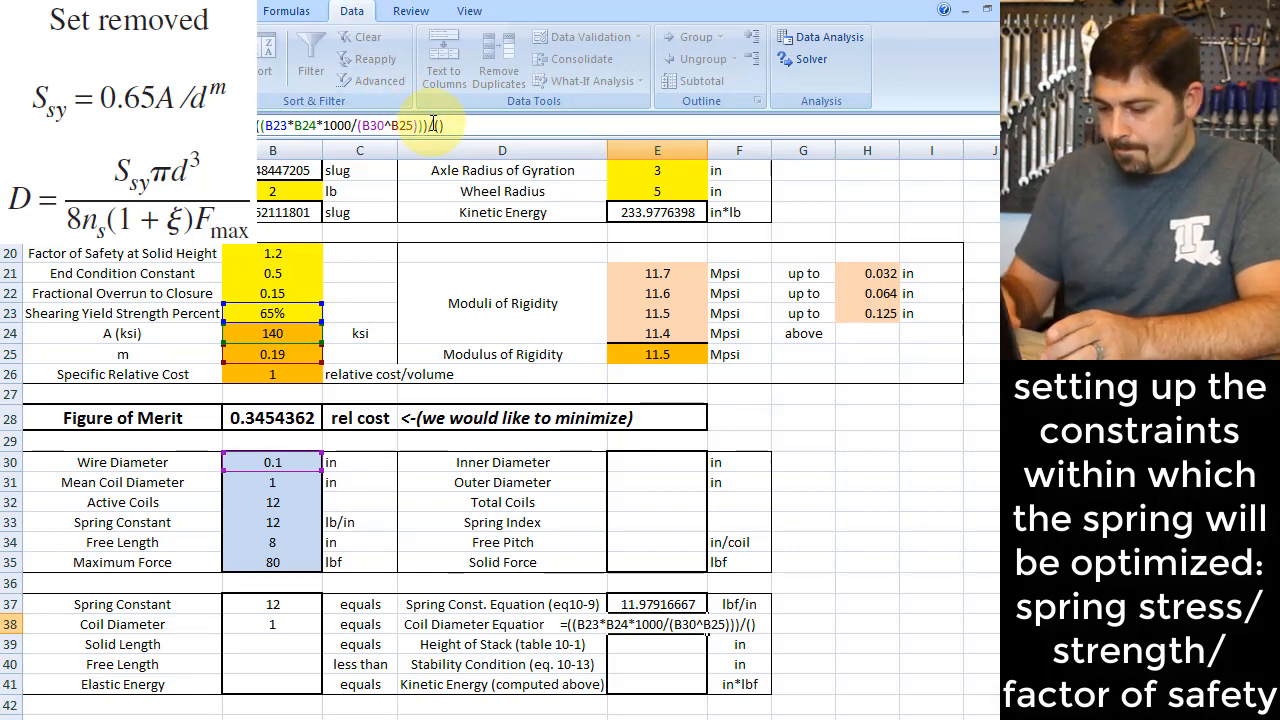
text(*/)
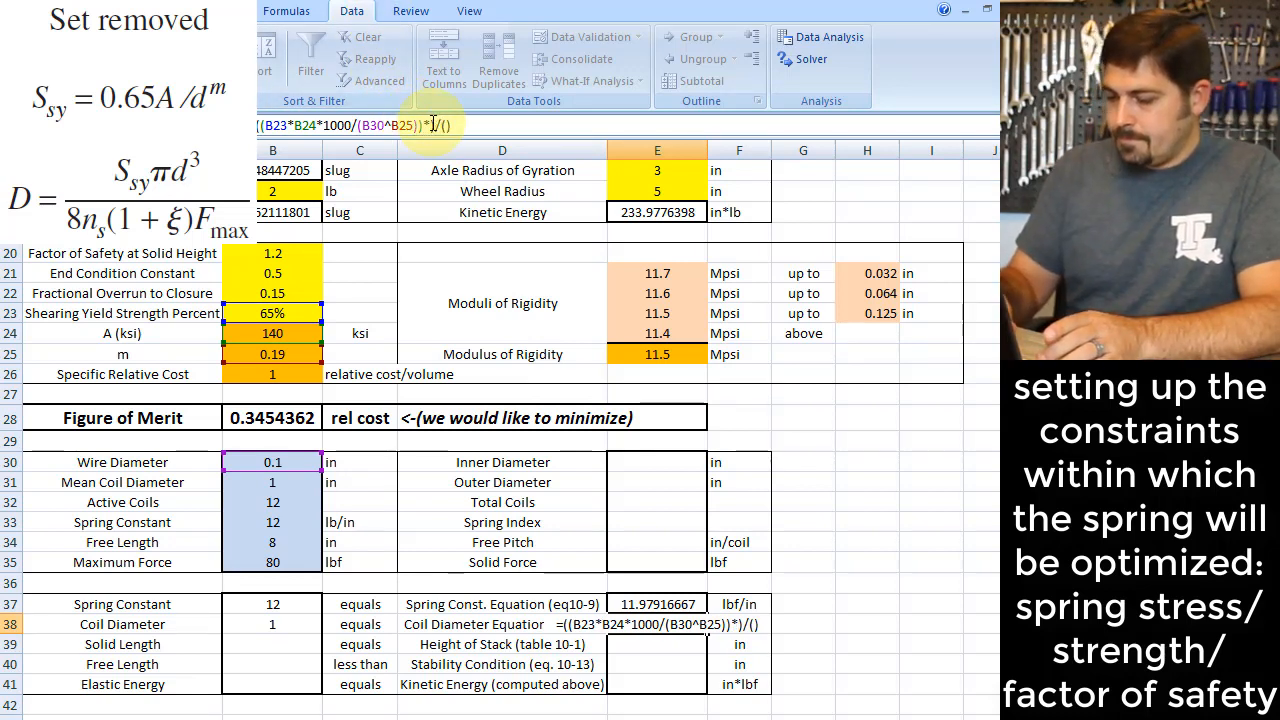
text(pi())
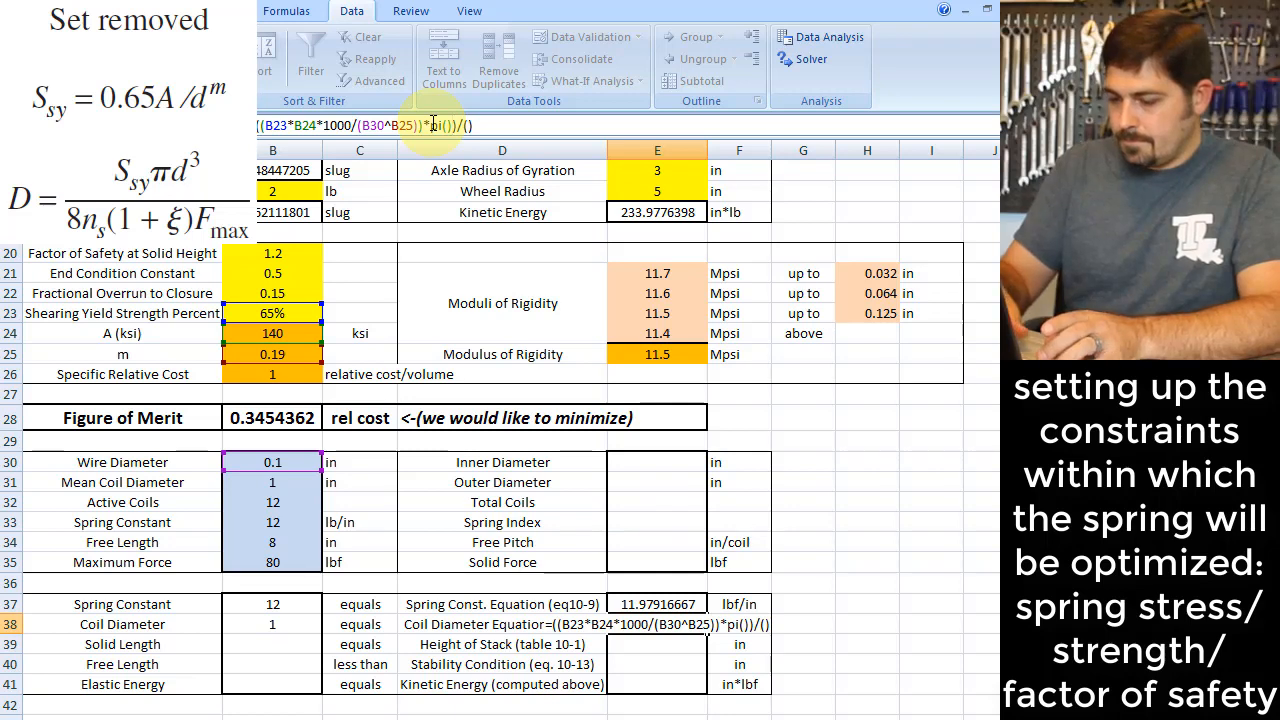
text(*)
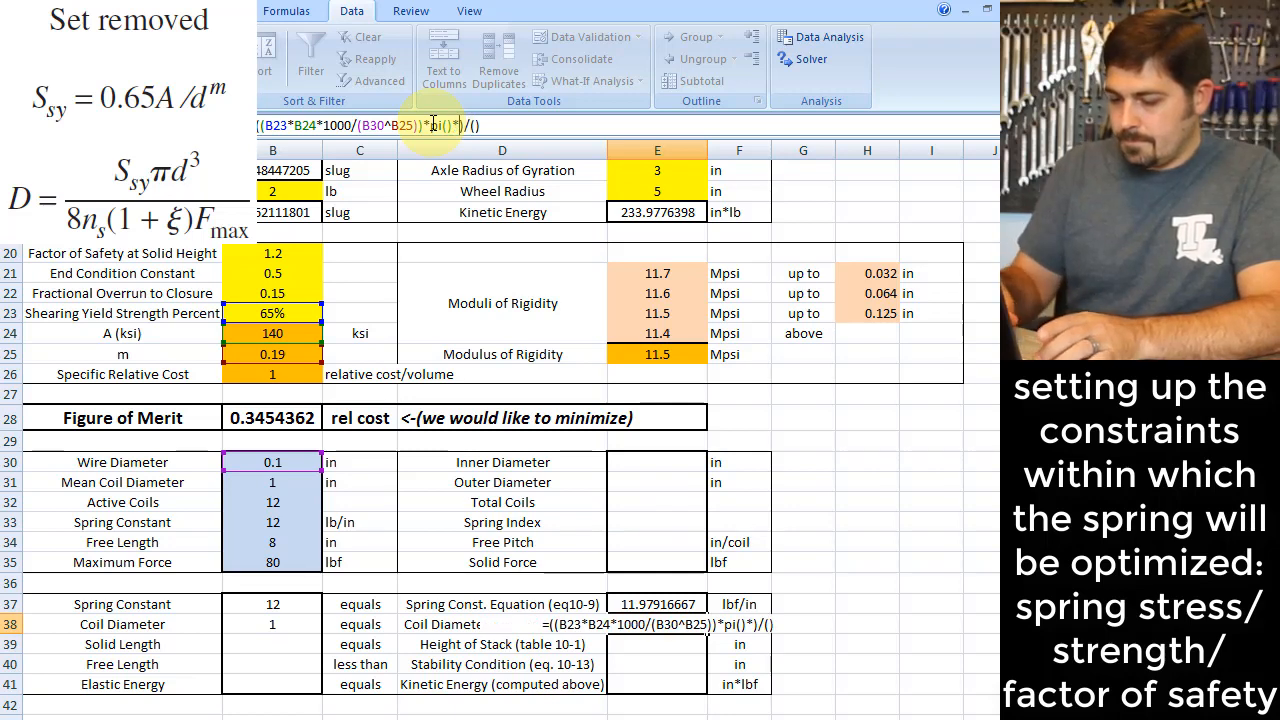
click(284, 487)
text(^)
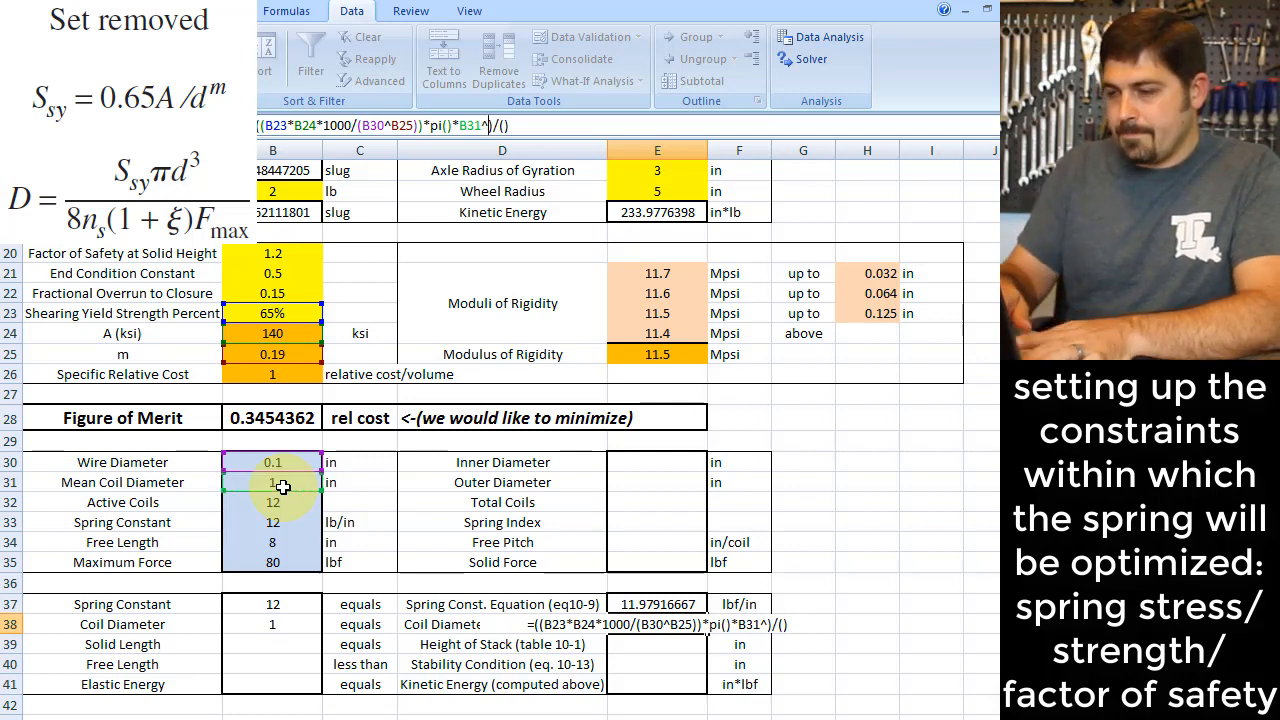
text(3)
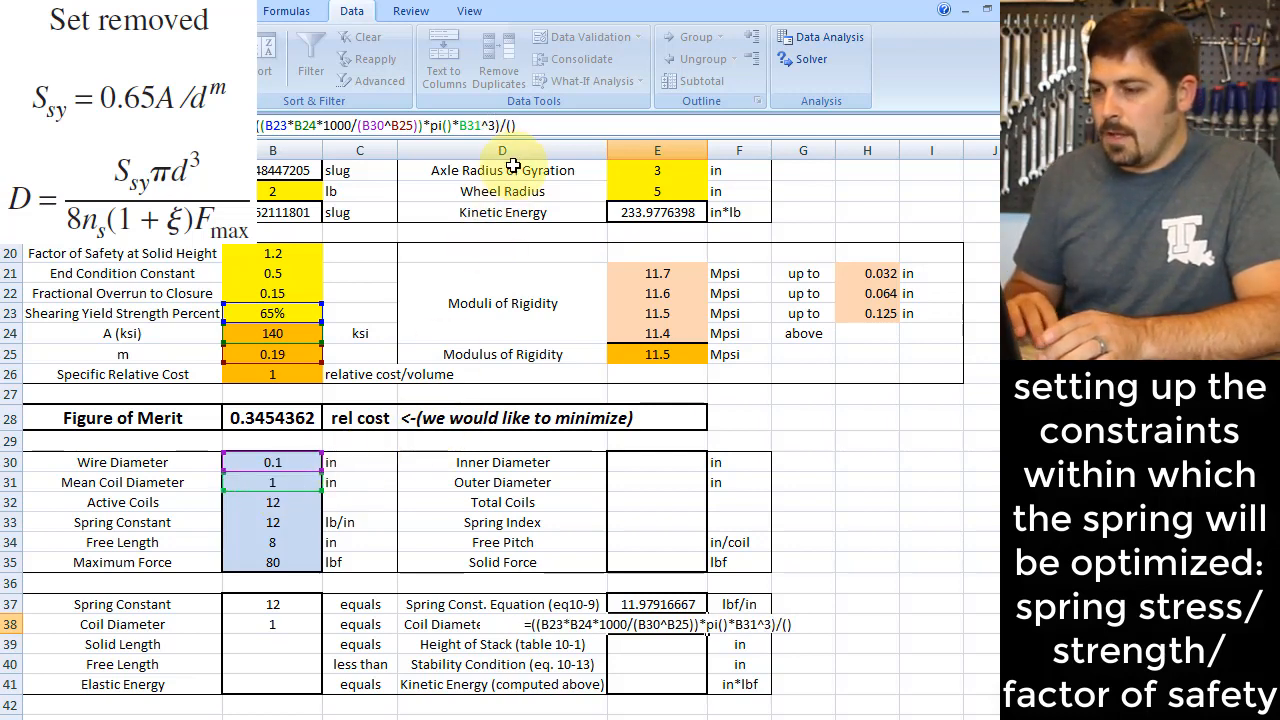
Step: Begin the denominator of the E38 coil diameter formula with 8 times the factor of safety at solid height, 8*B20, checking the equation in the notes
click(512, 127)
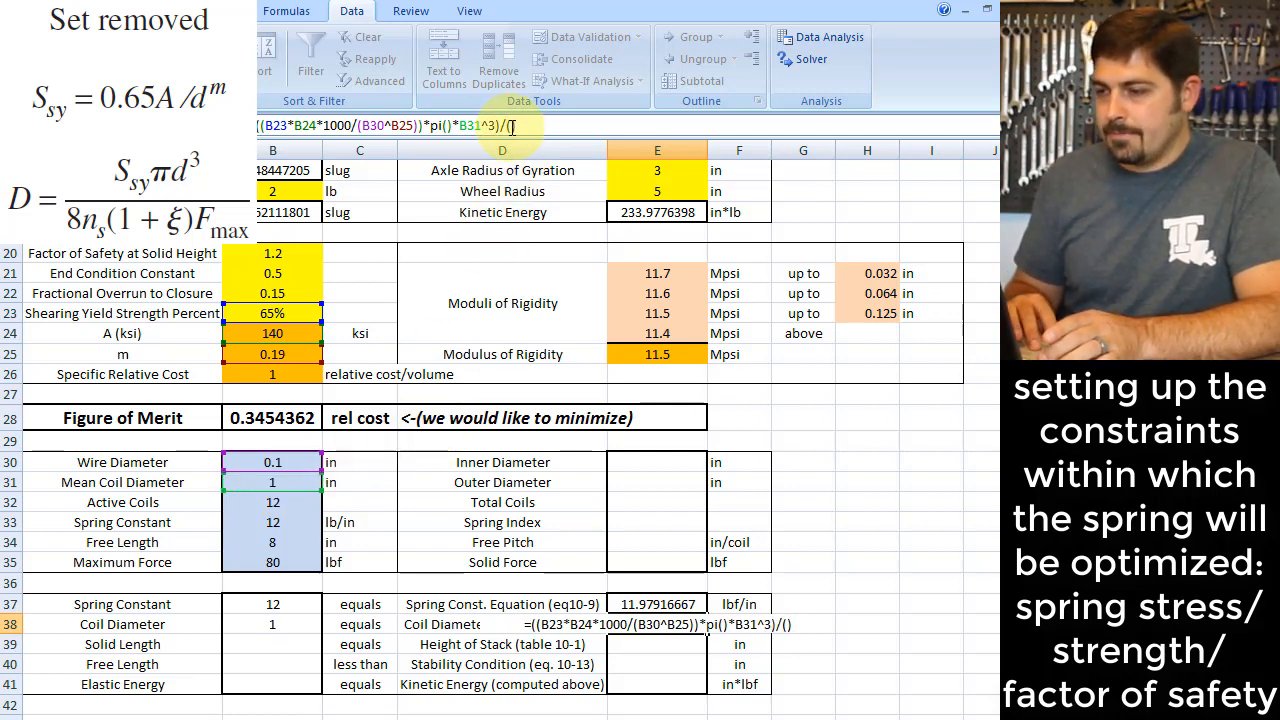
text(()
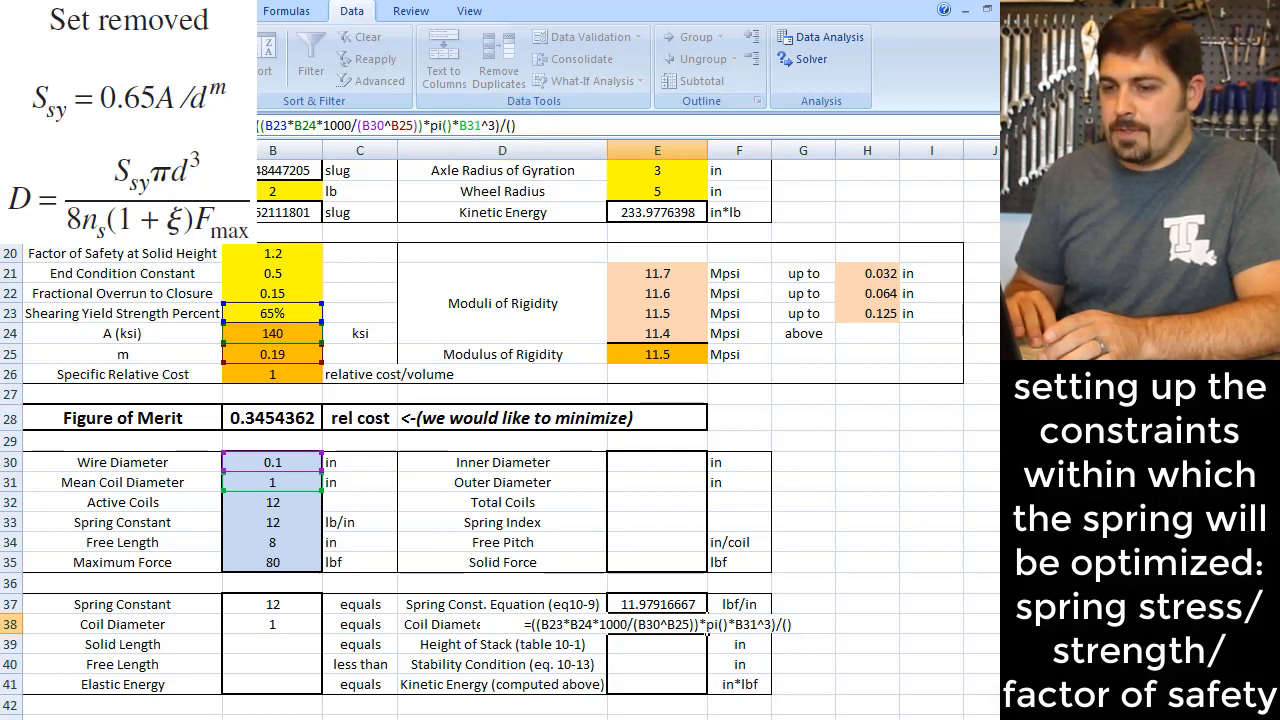
key(alt+Tab)
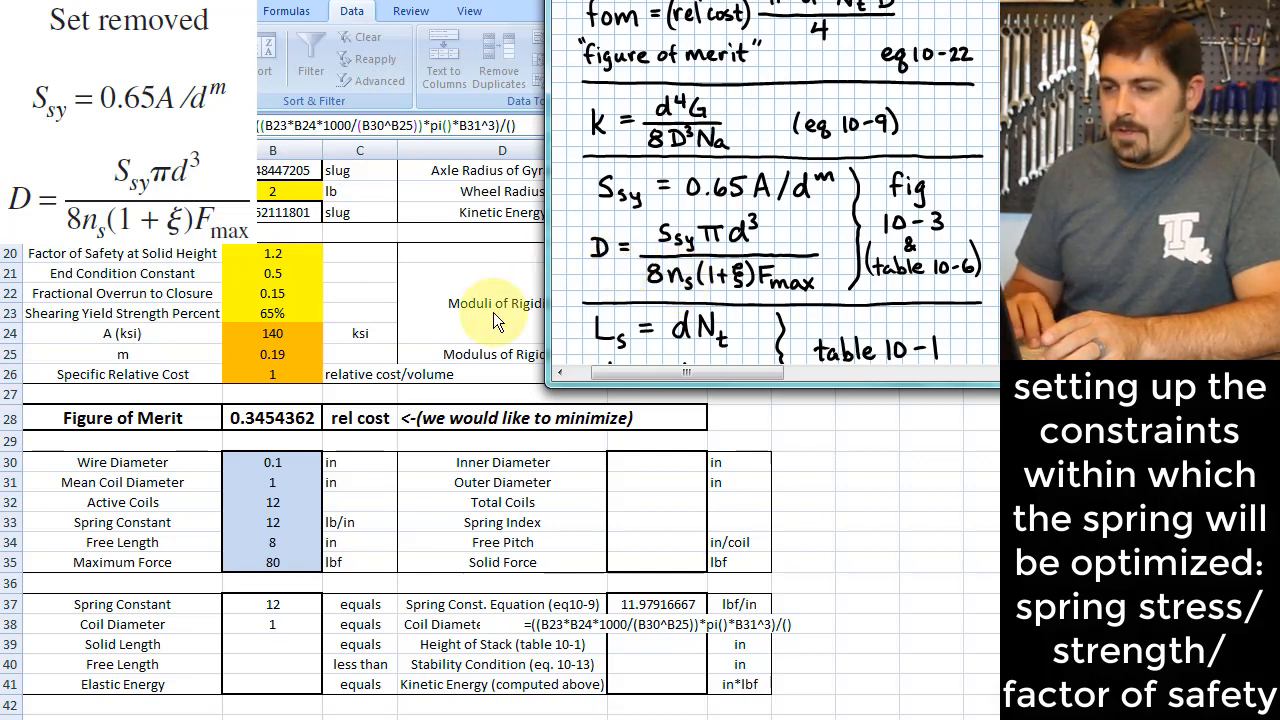
click(511, 125)
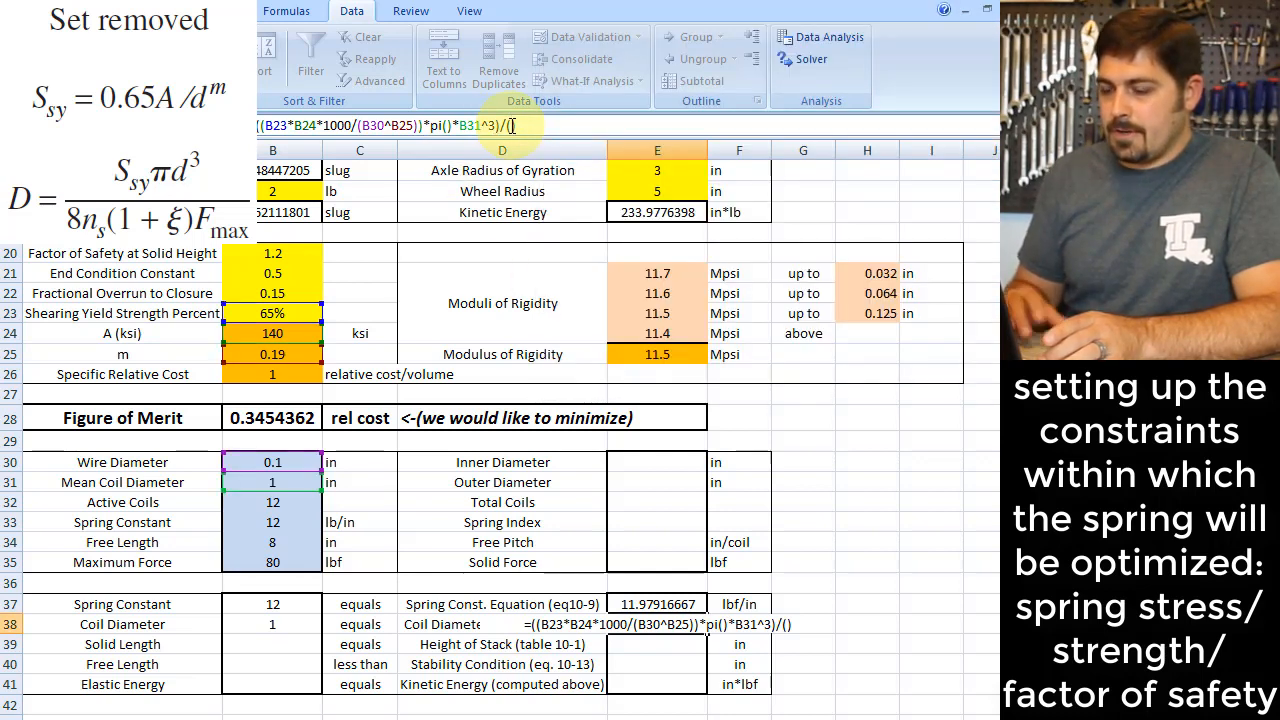
text(8*)
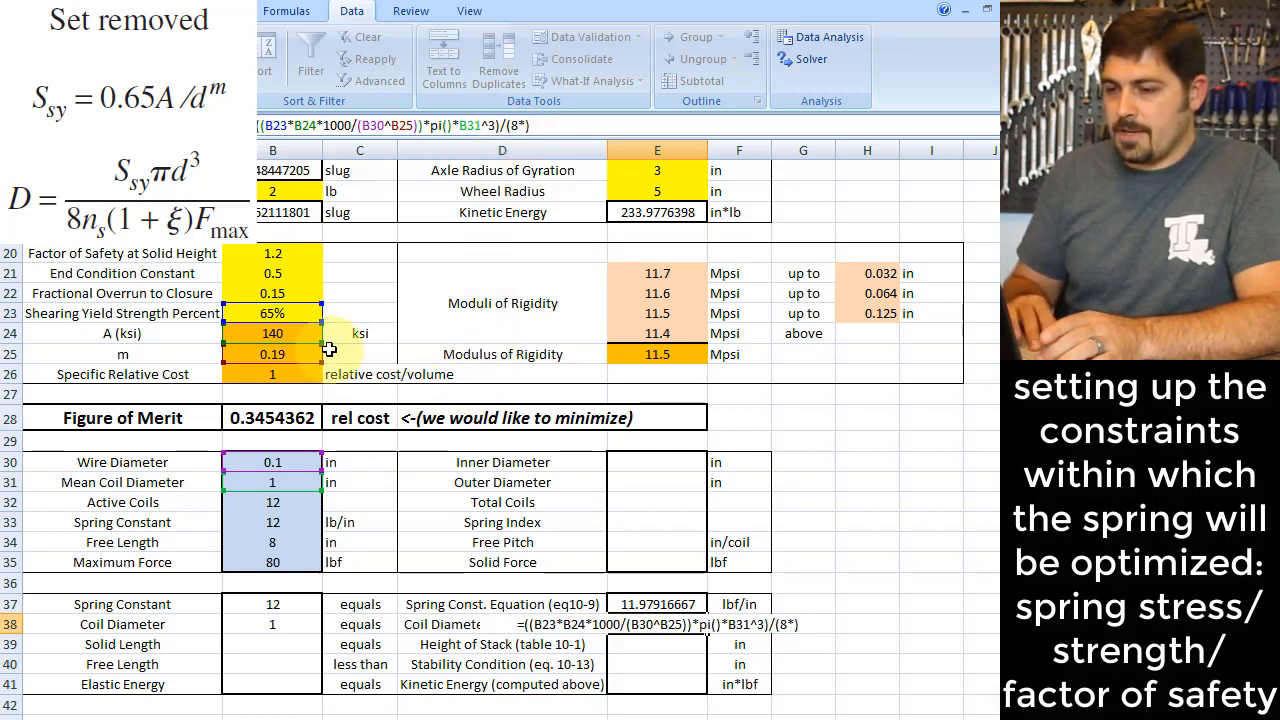
click(277, 256)
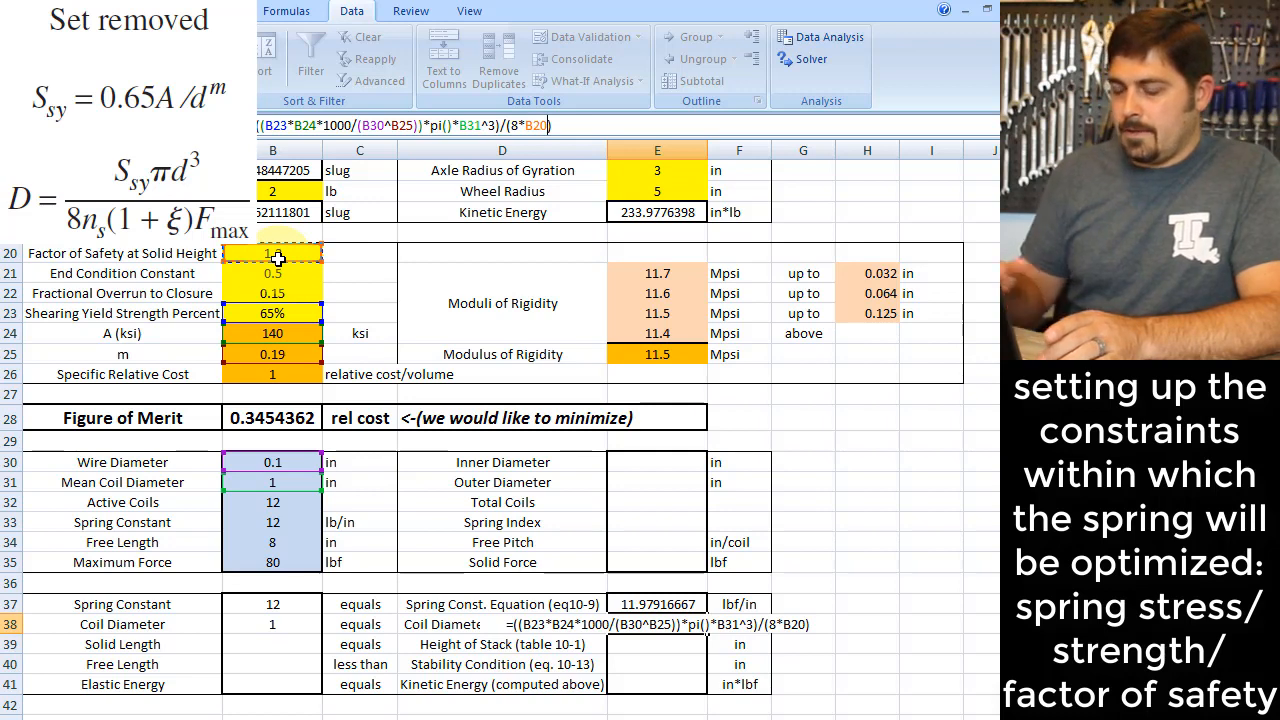
text(*)
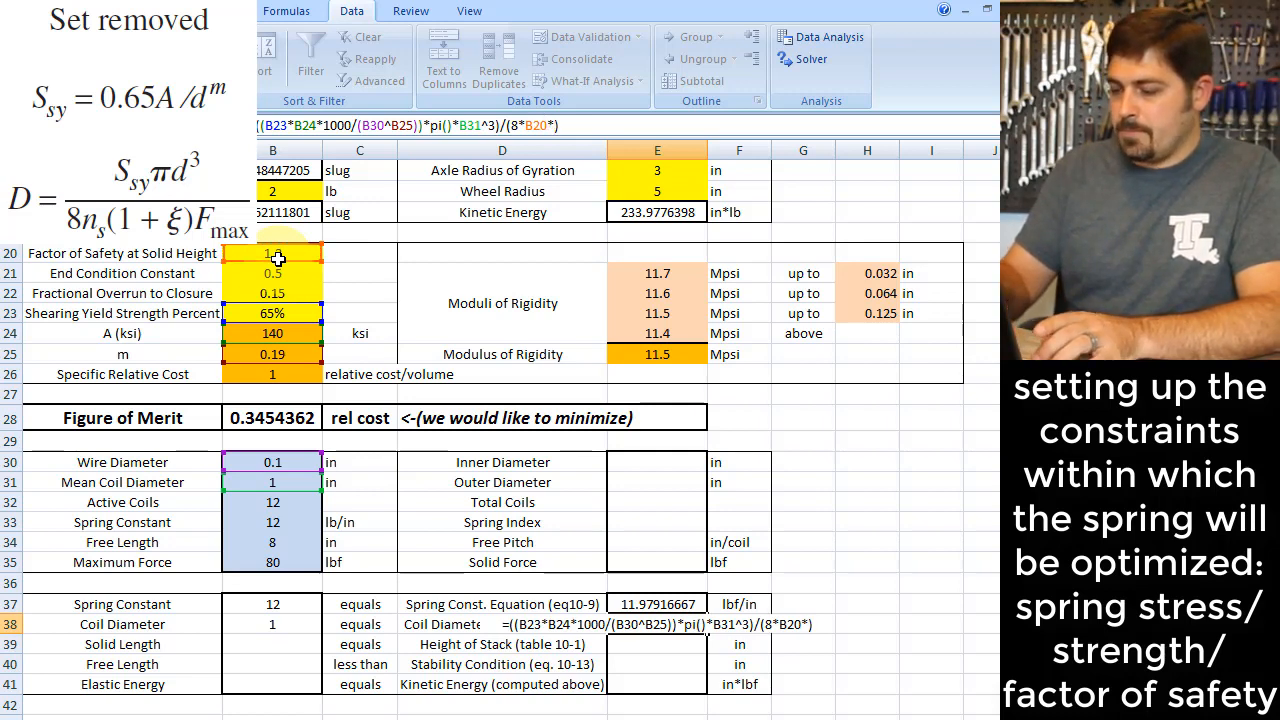
Step: Multiply the E38 denominator by one plus the fractional overrun to closure, *(1+B22)
text(())
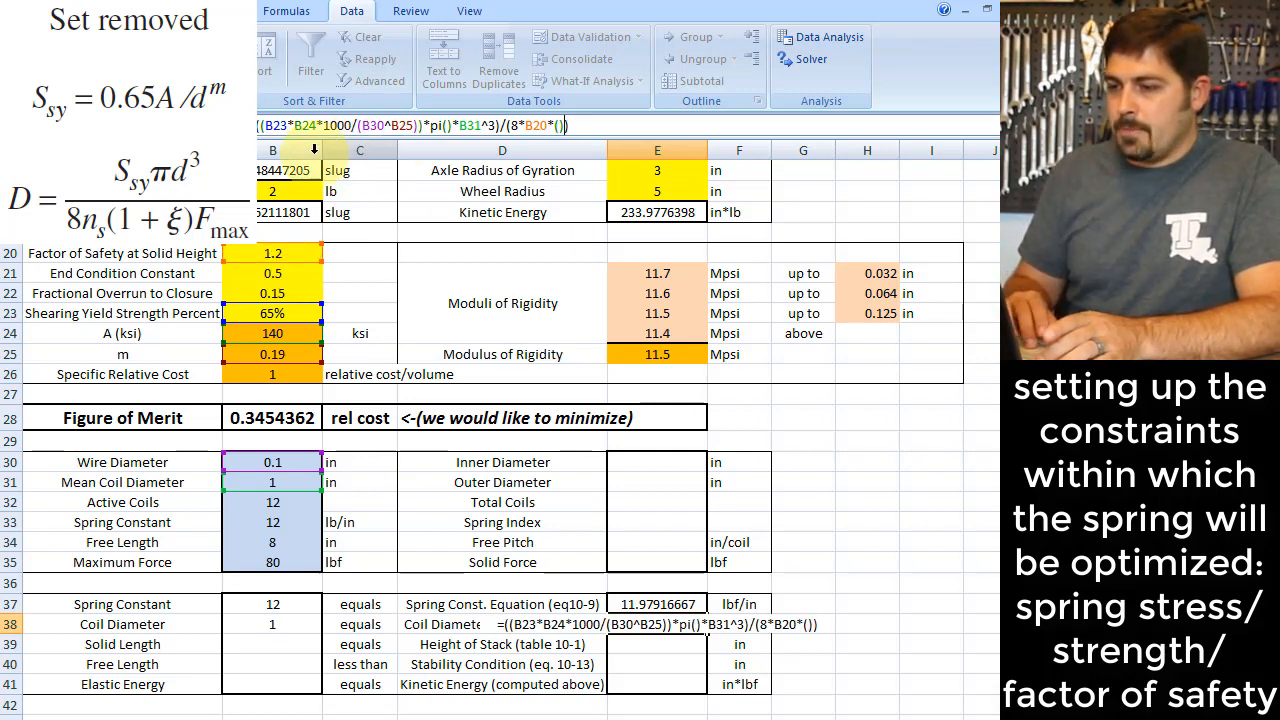
click(557, 126)
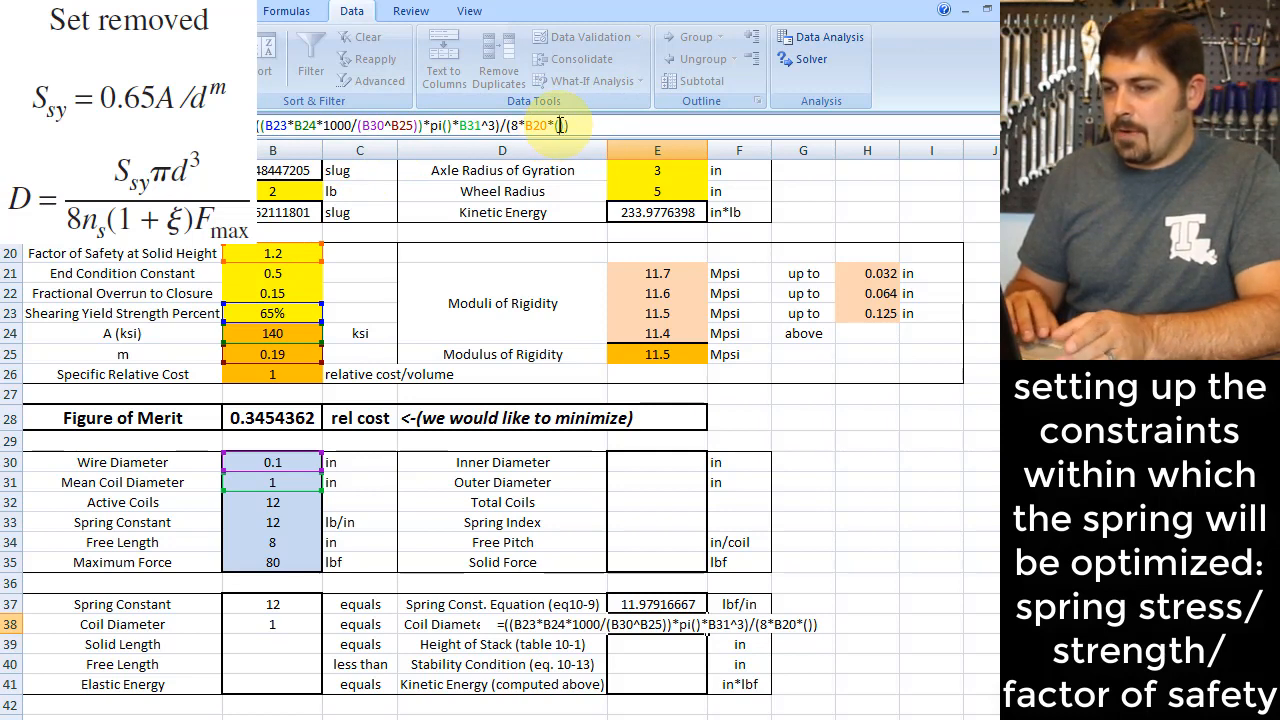
text(1+)
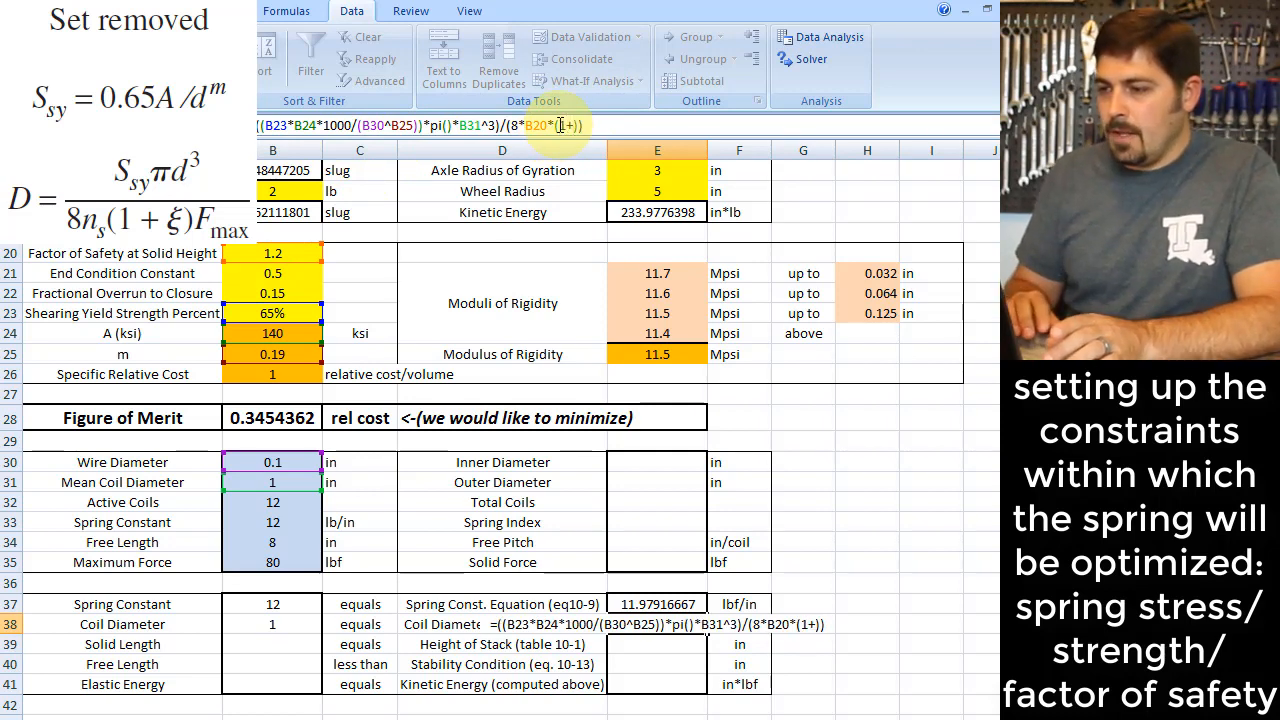
click(269, 293)
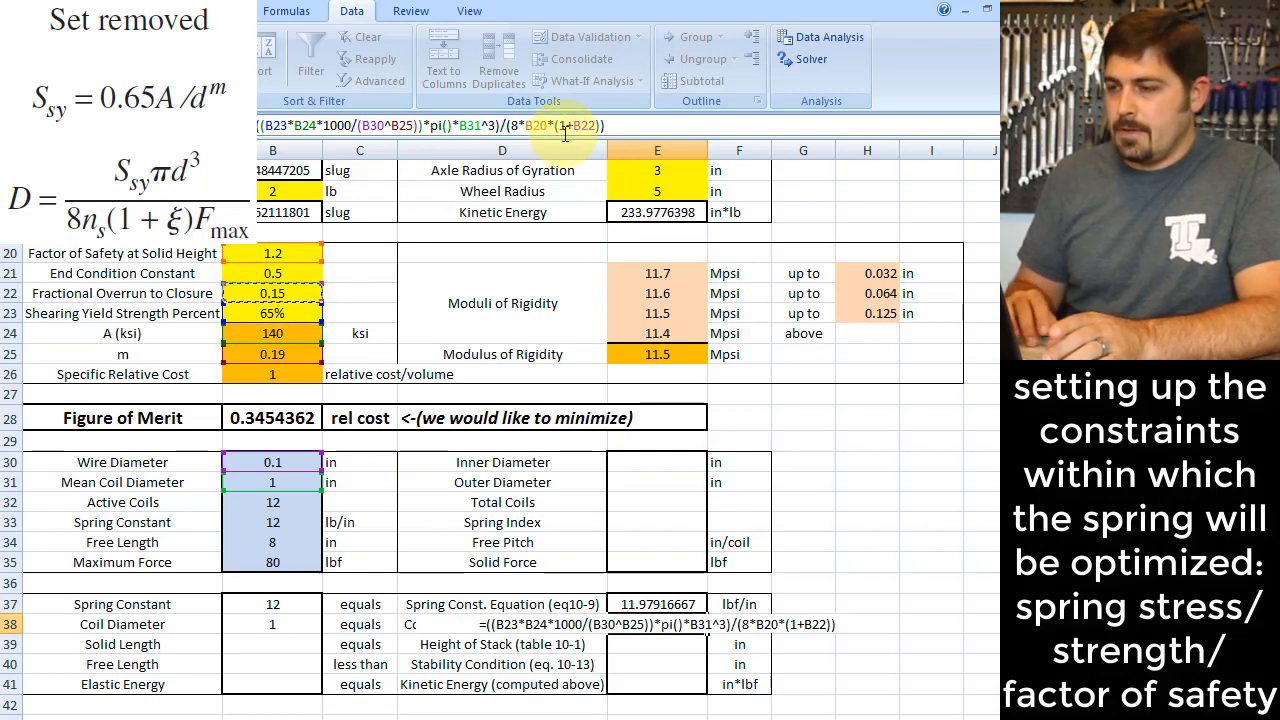
Step: Multiply the E38 denominator by the maximum force, *B35, and enter the formula with wire diameter cubed, B30^3, in the numerator
click(601, 124)
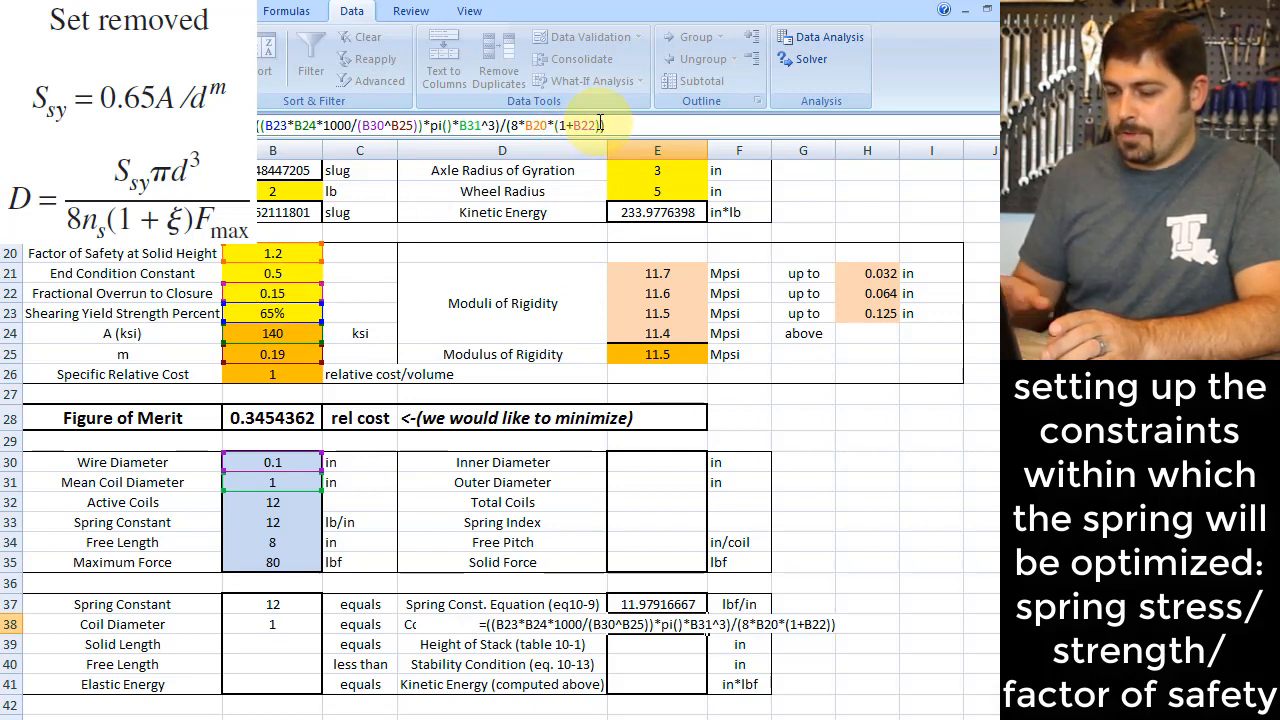
text(*)
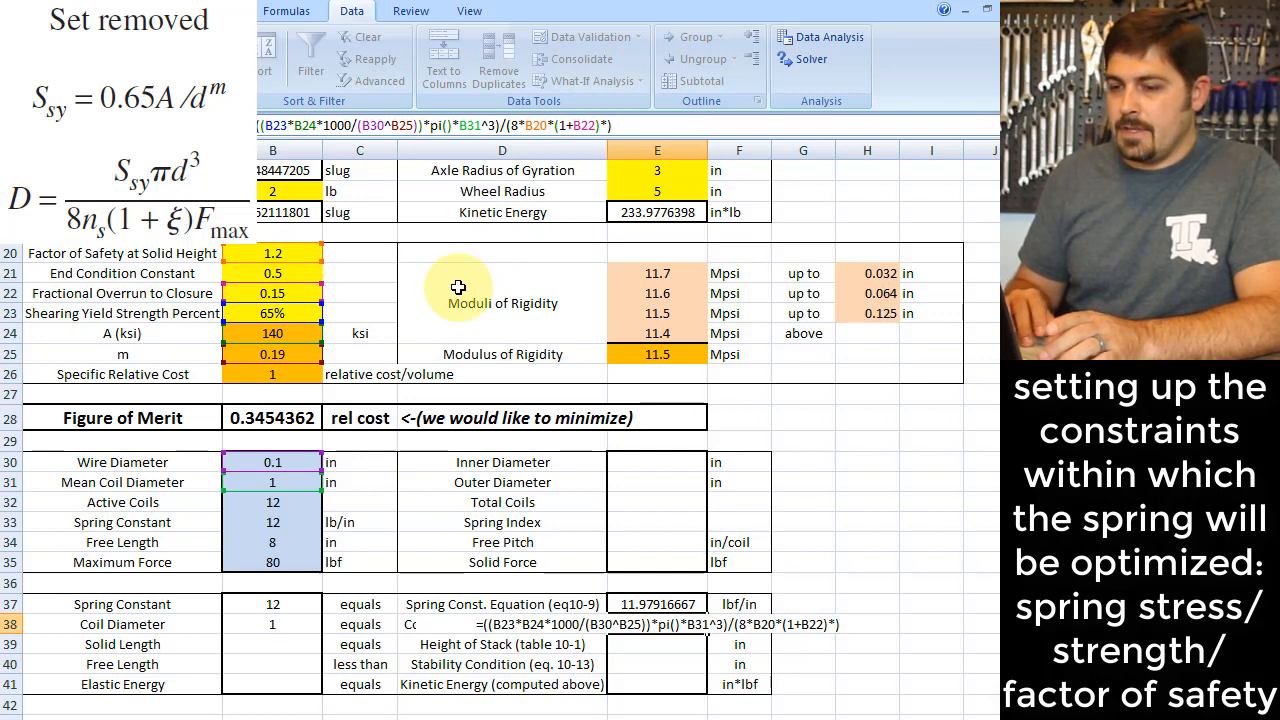
click(296, 566)
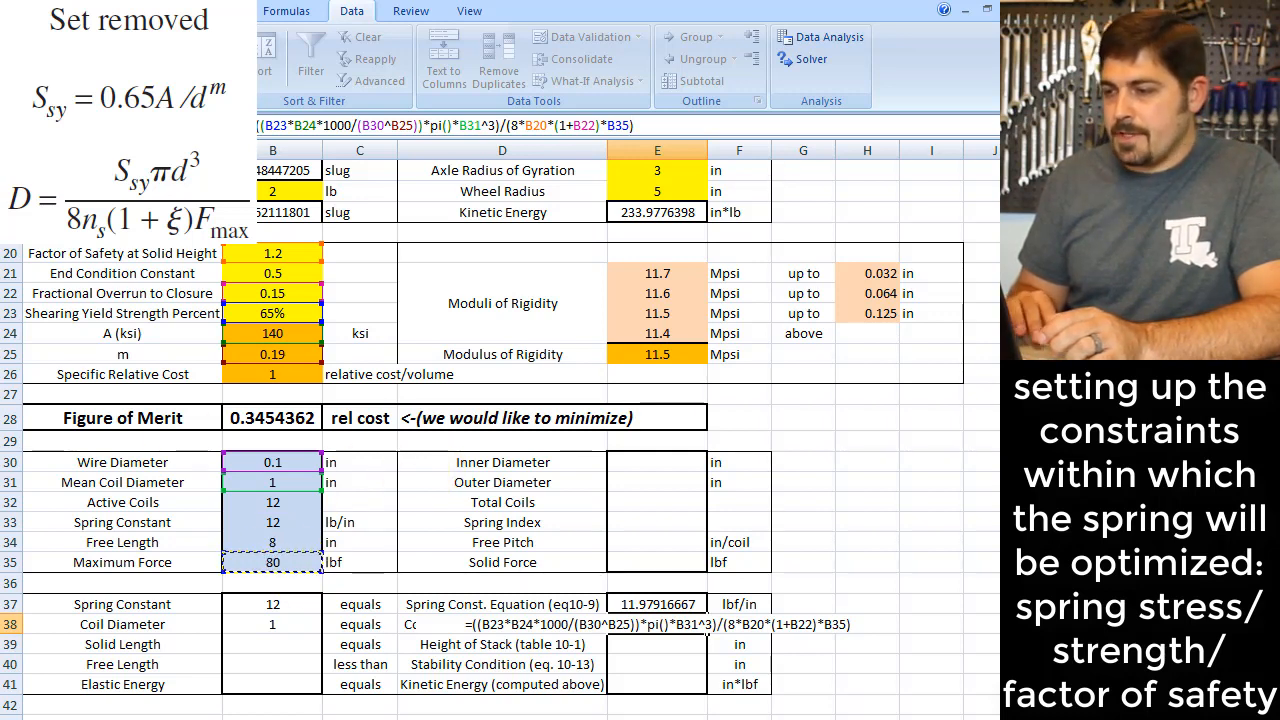
key(alt+Tab)
key(alt+Tab)
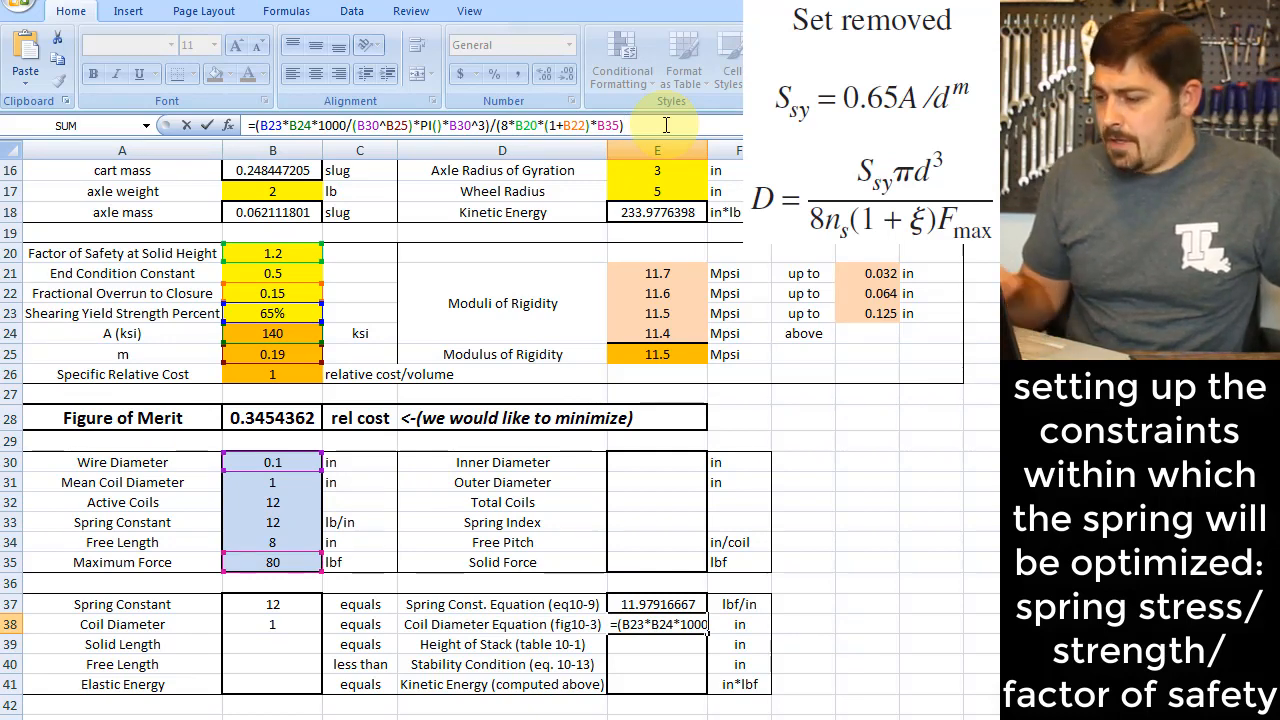
key(Return)
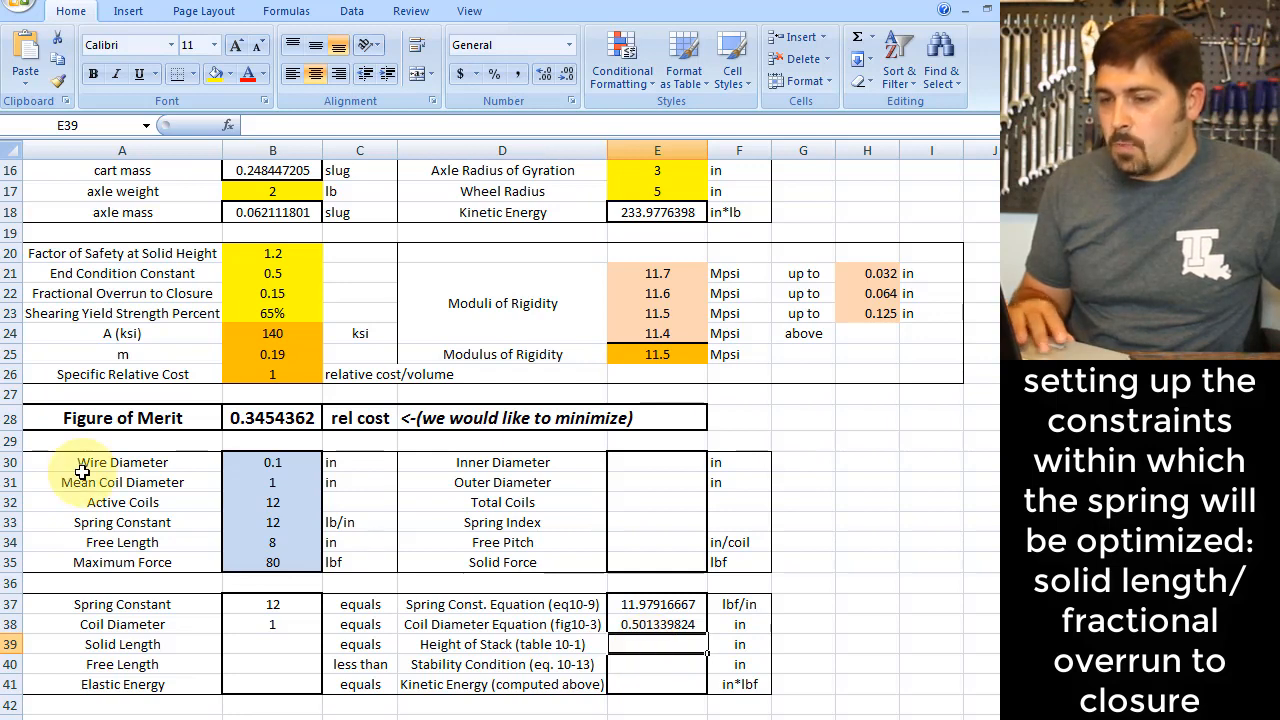
Step: Consult the Table 10-1 solid length equations in the notes and start the Height of Stack formula in E39 as =B30*()
click(2, 286)
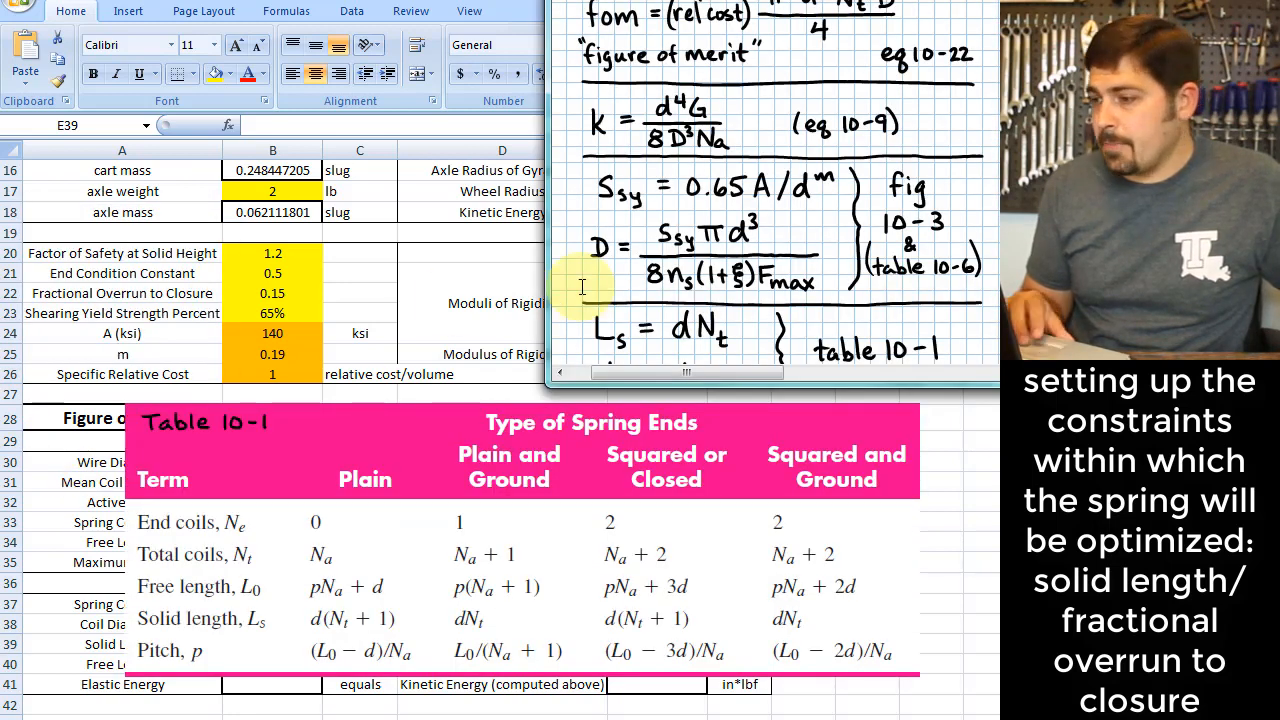
scroll(990, 163, down, 4)
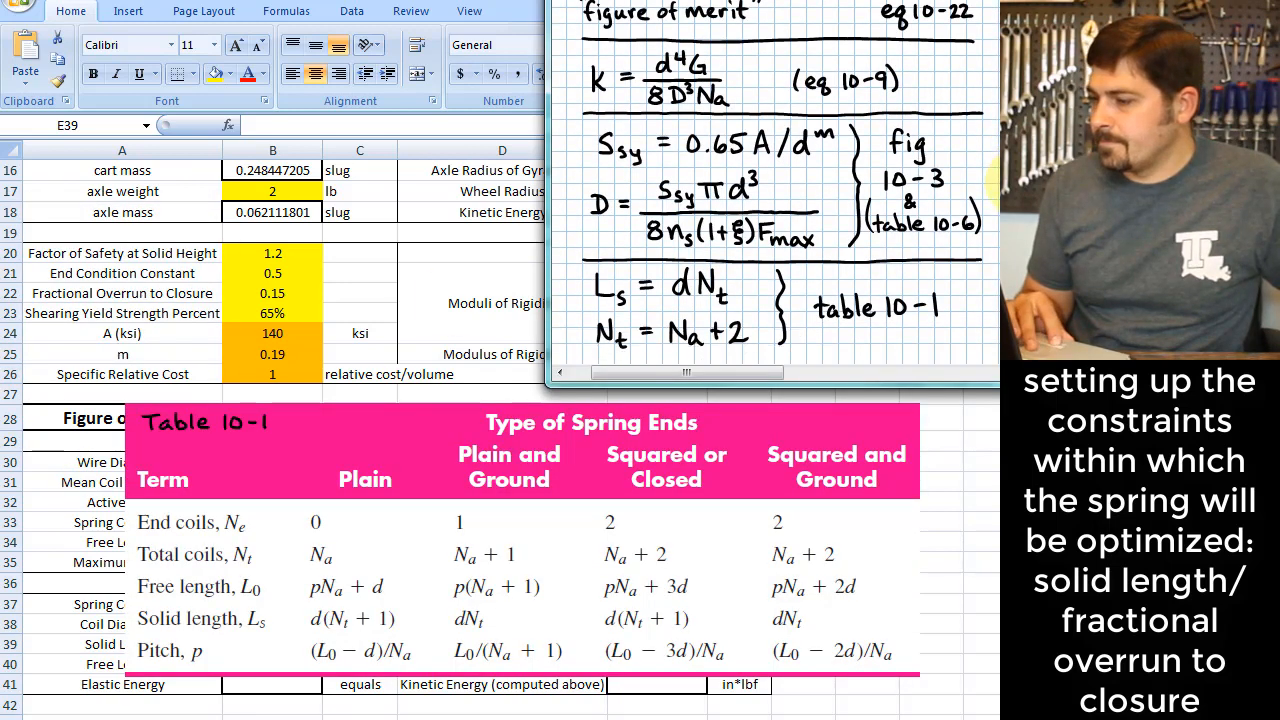
drag(1018, 210, 1018, 215)
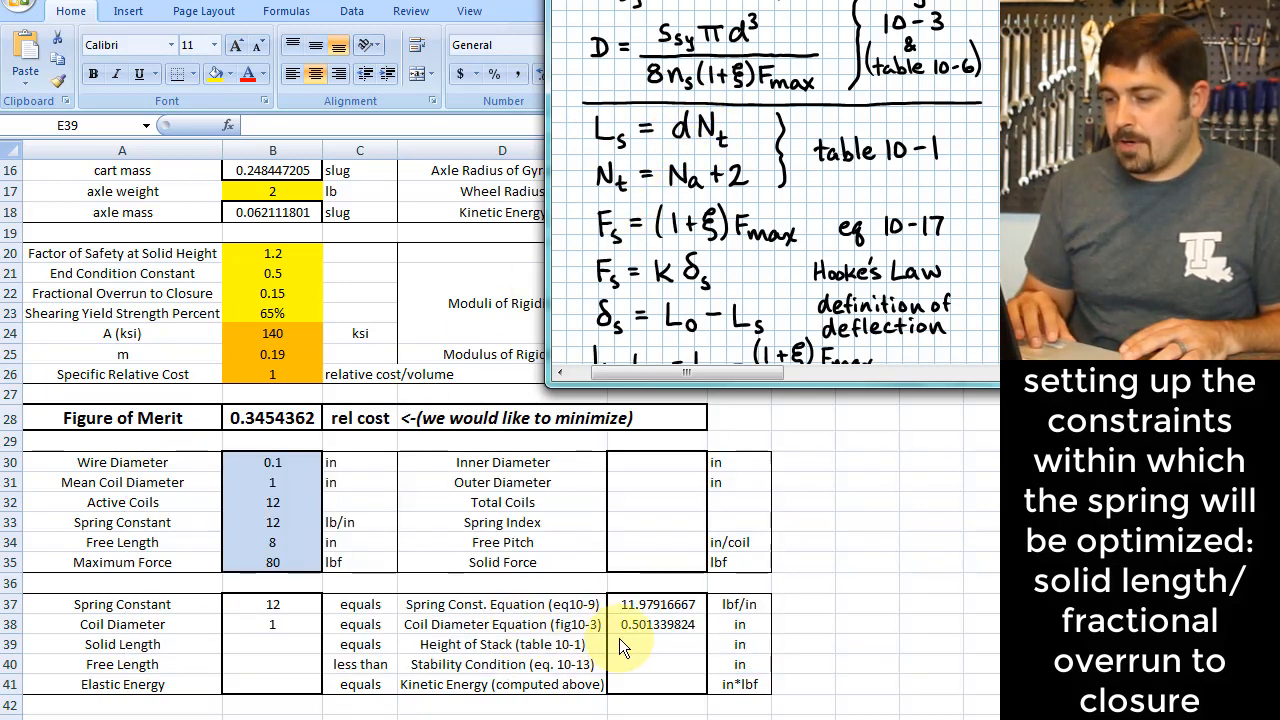
click(620, 648)
text(=)
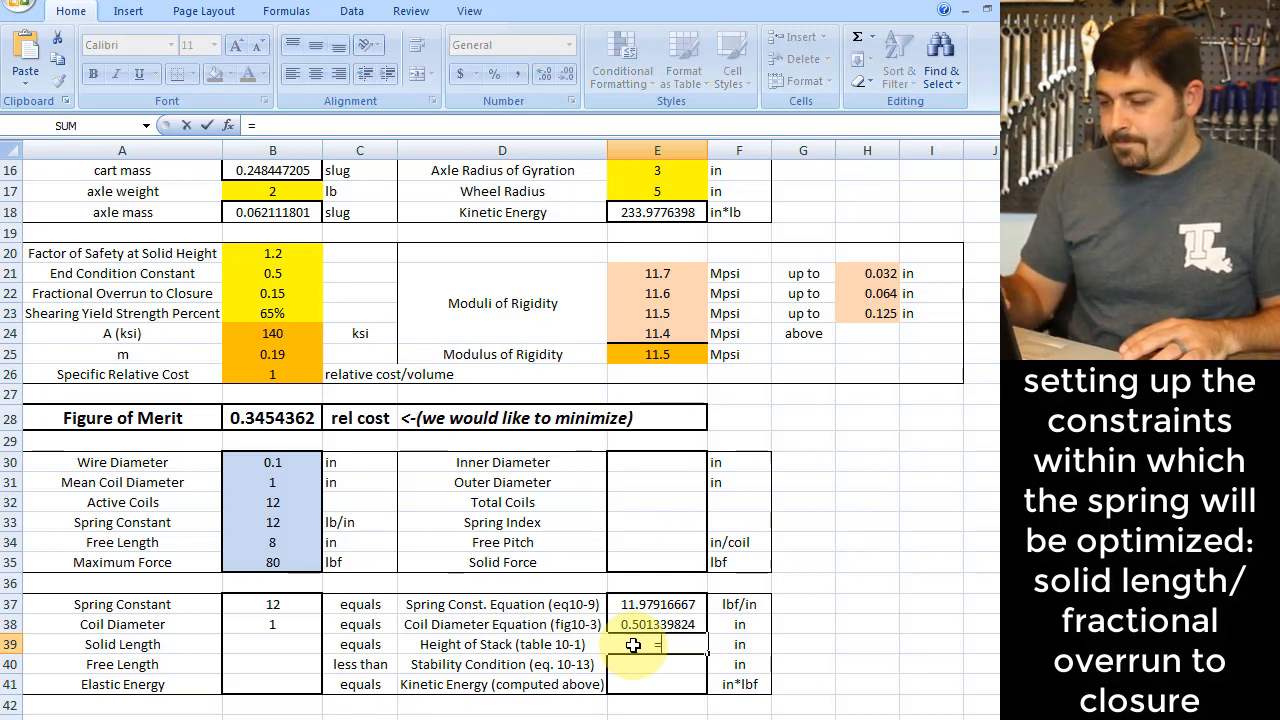
click(260, 463)
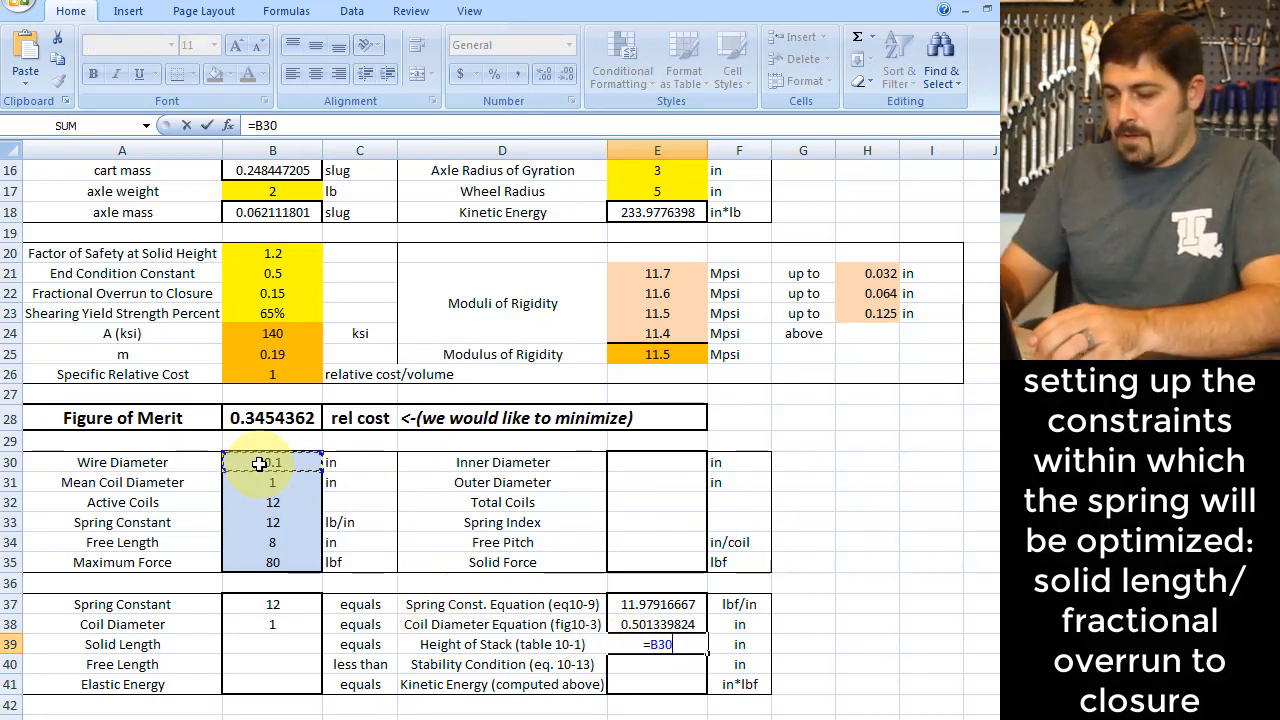
text(*)
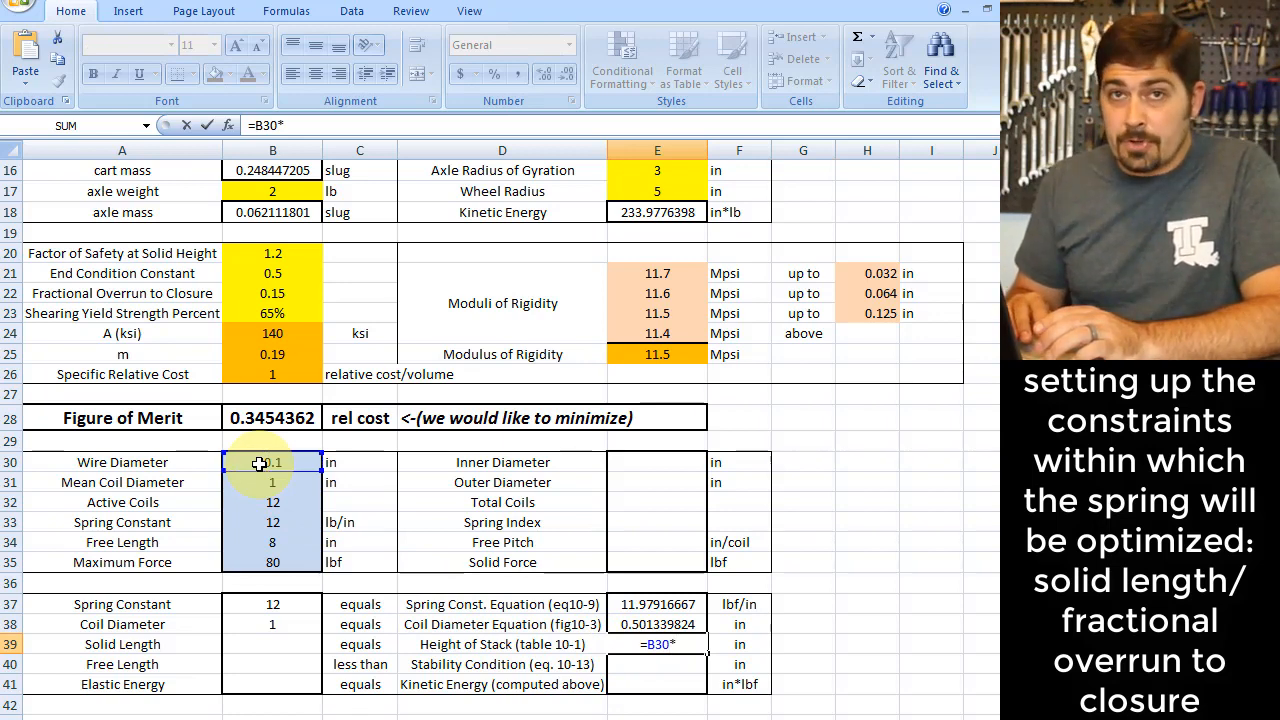
text(())
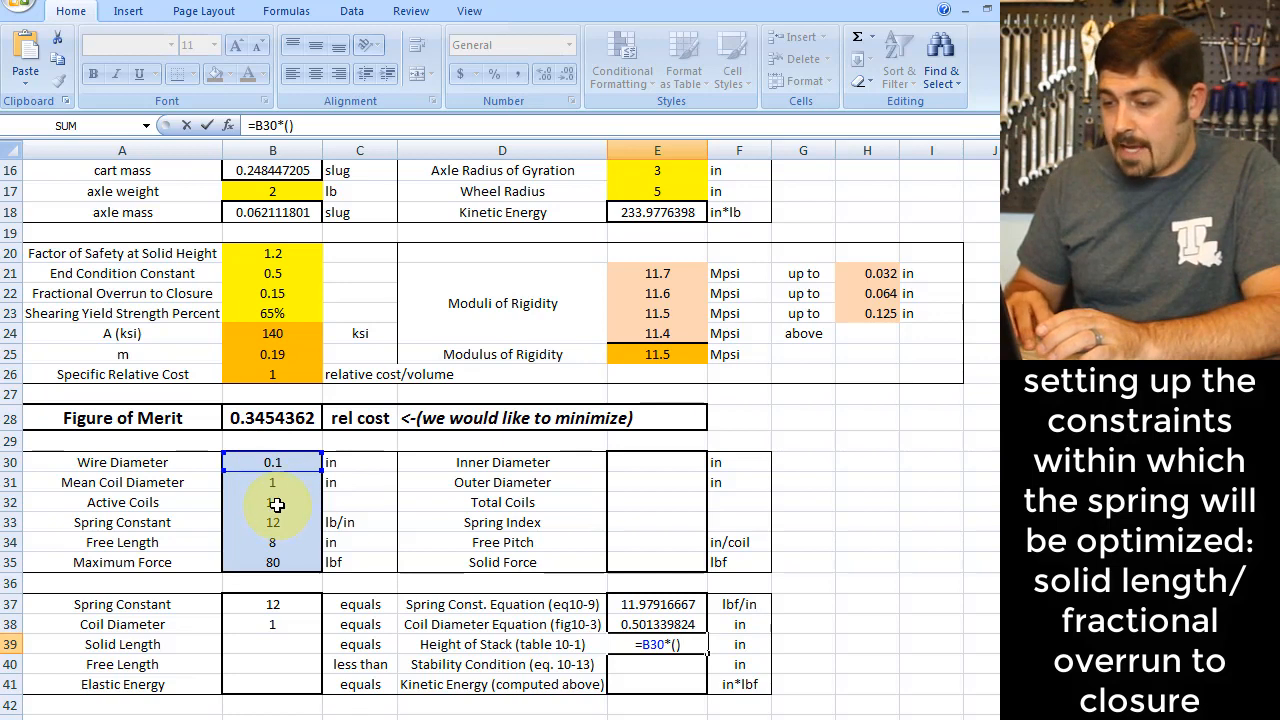
Step: Fill the group in the E39 formula with active coils plus 2 and enter it as =B30*(B32+2)
click(277, 505)
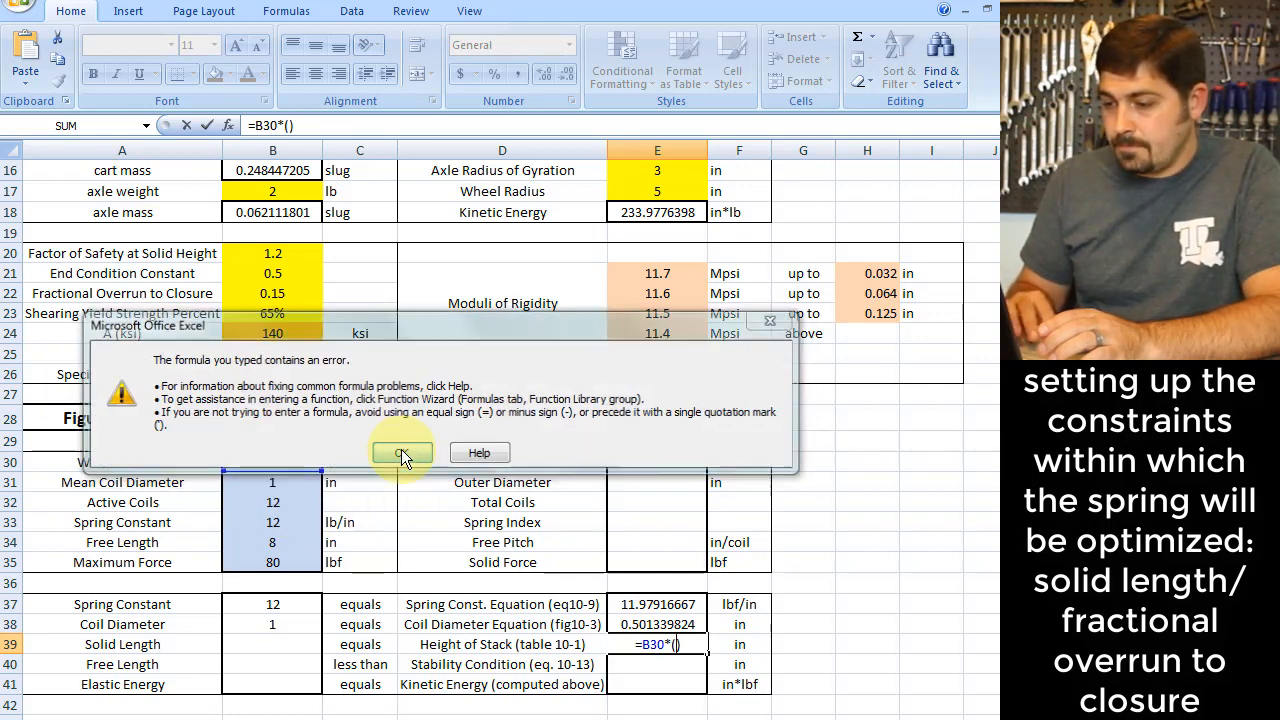
click(401, 455)
click(259, 502)
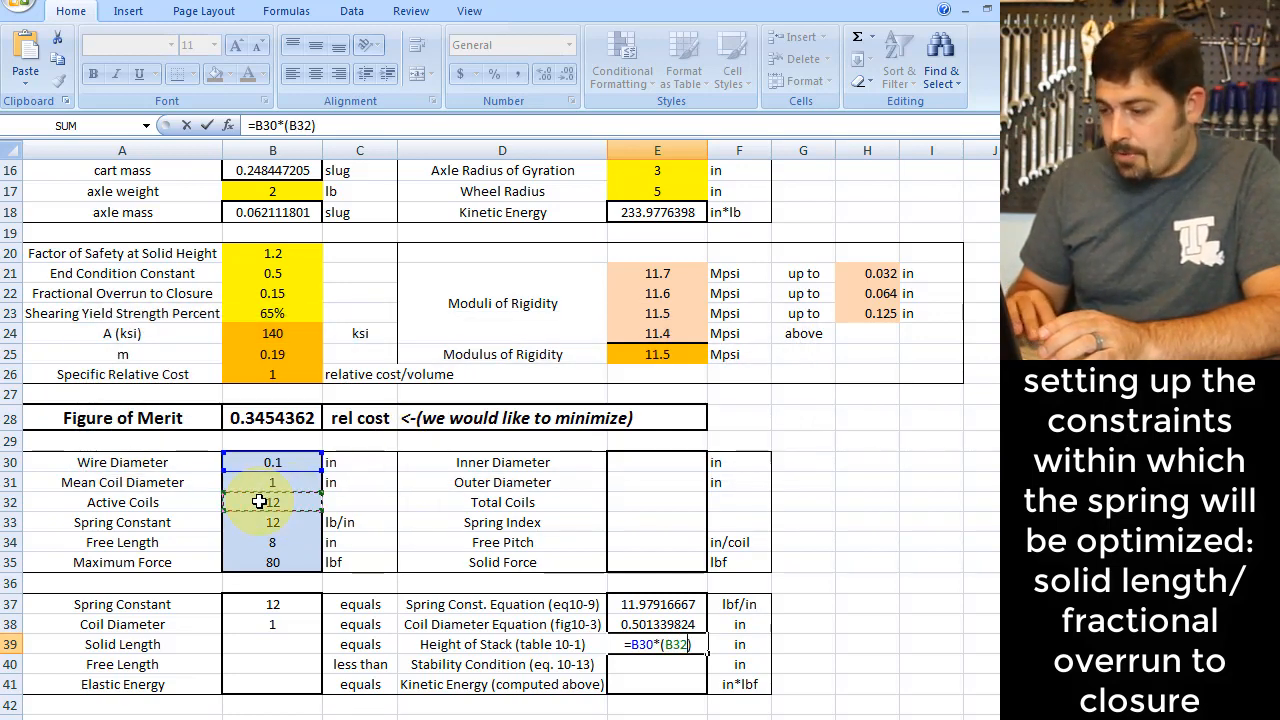
text(+2)
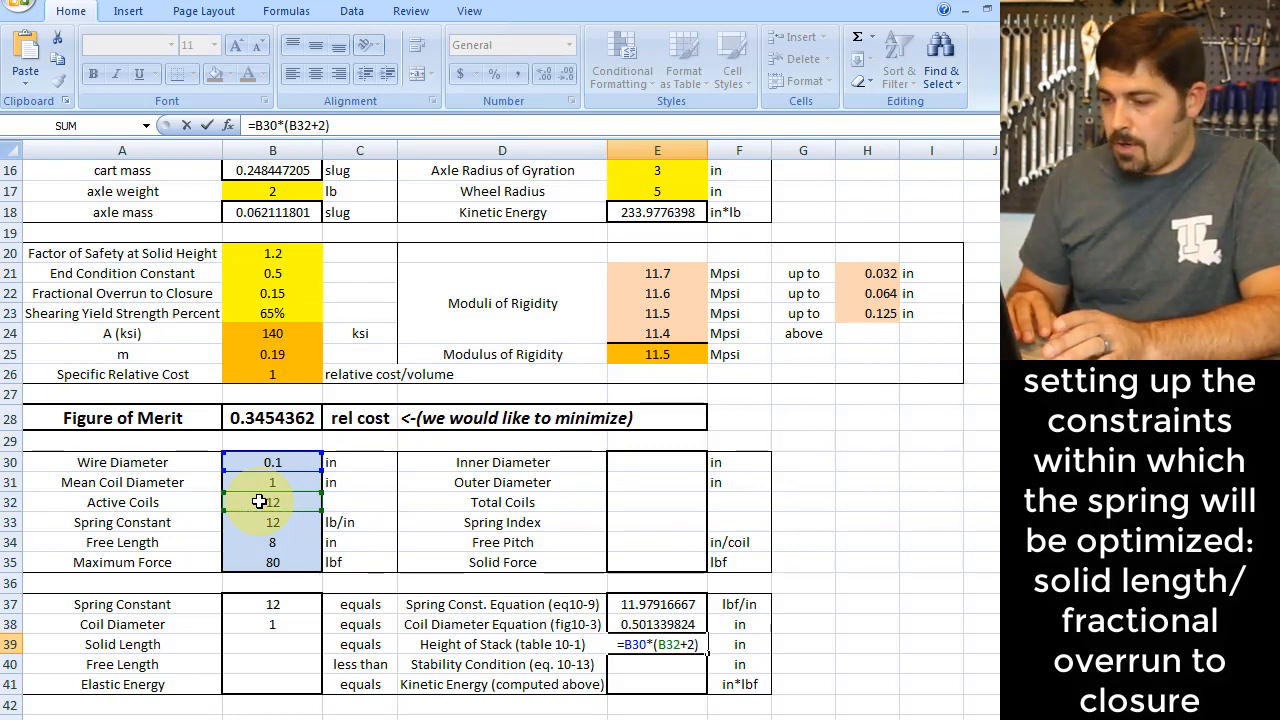
key(Return)
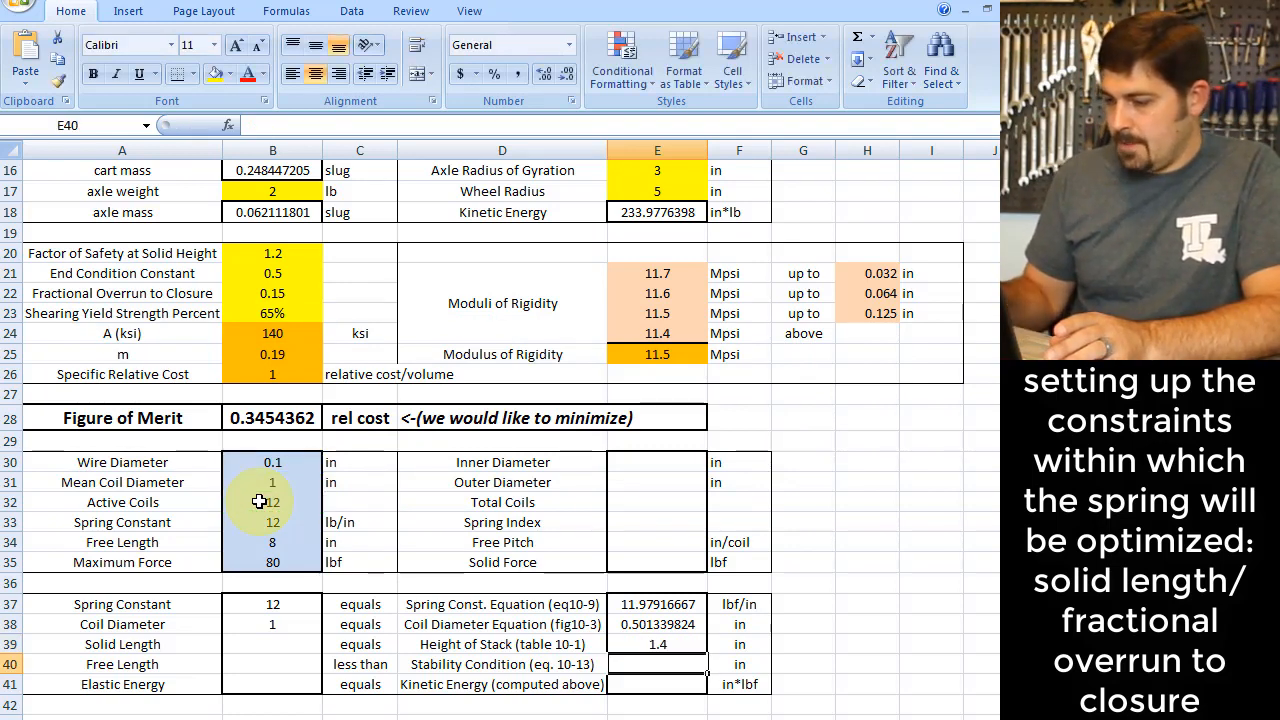
Step: Consult the solid length equation in the notes and build the Solid Length formula in B39 up to =B34-((1+B22))/()
click(293, 645)
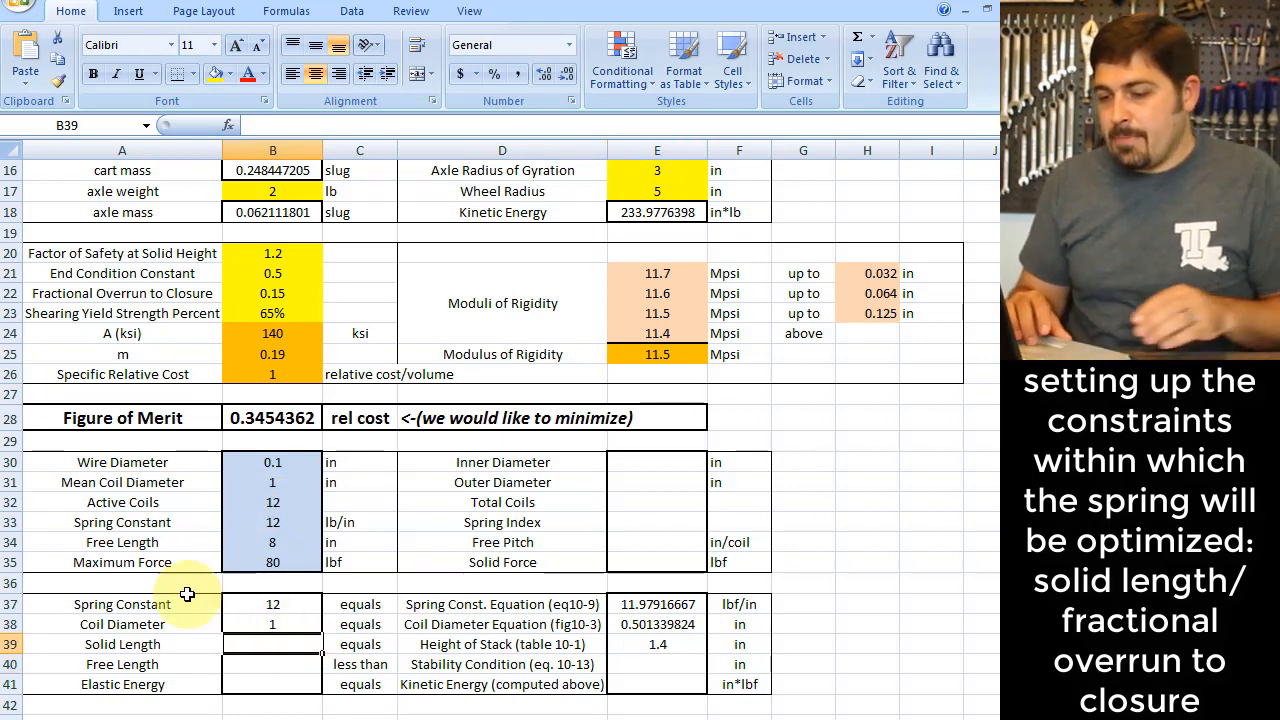
key(alt+Tab)
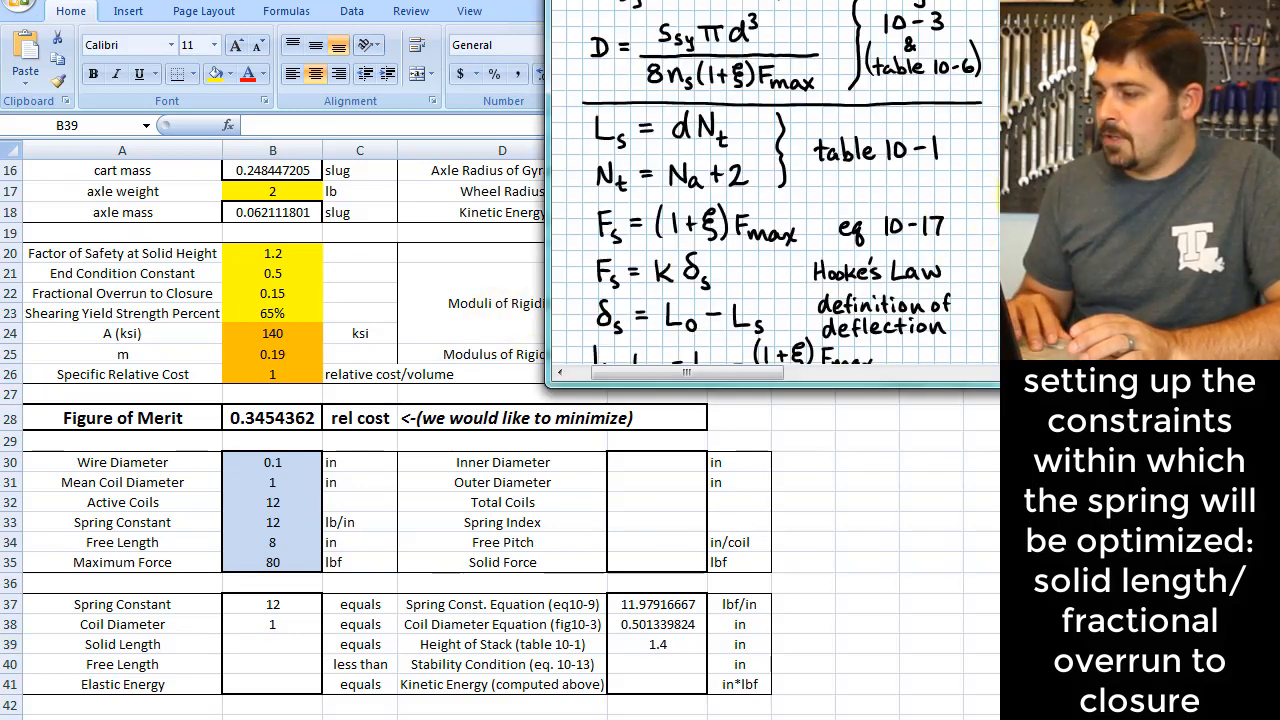
scroll(776, 200, down, 2)
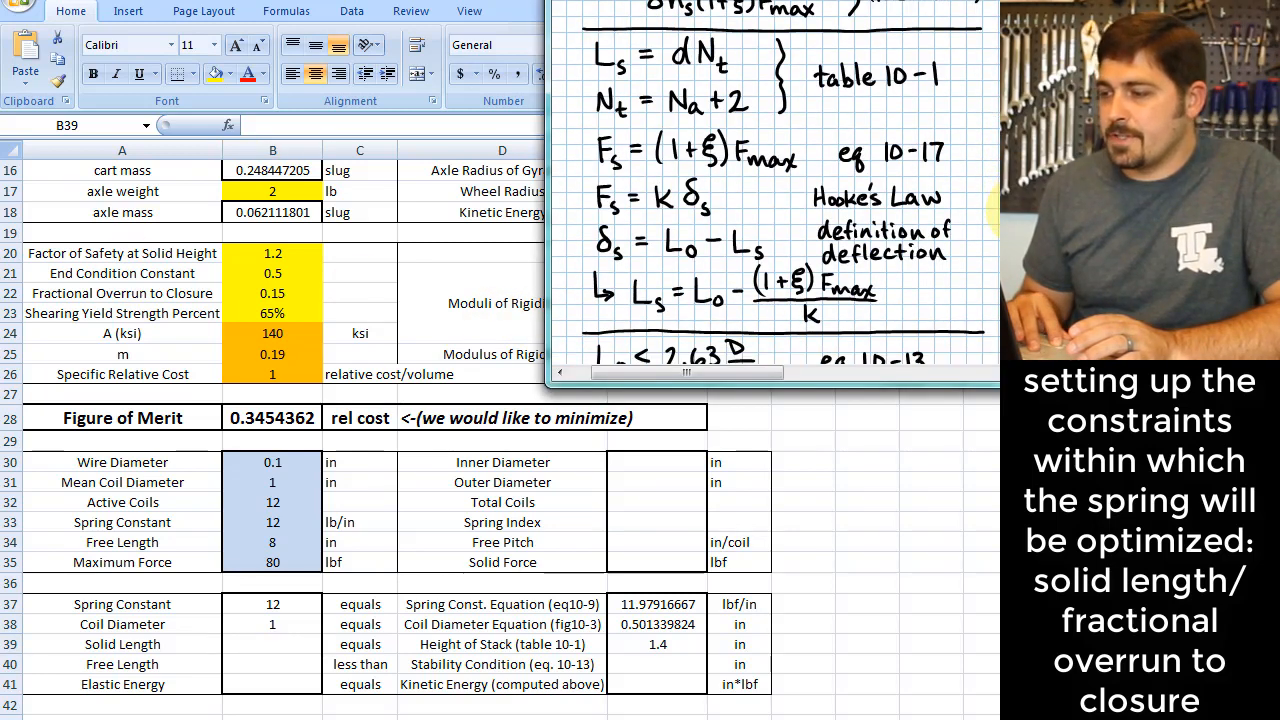
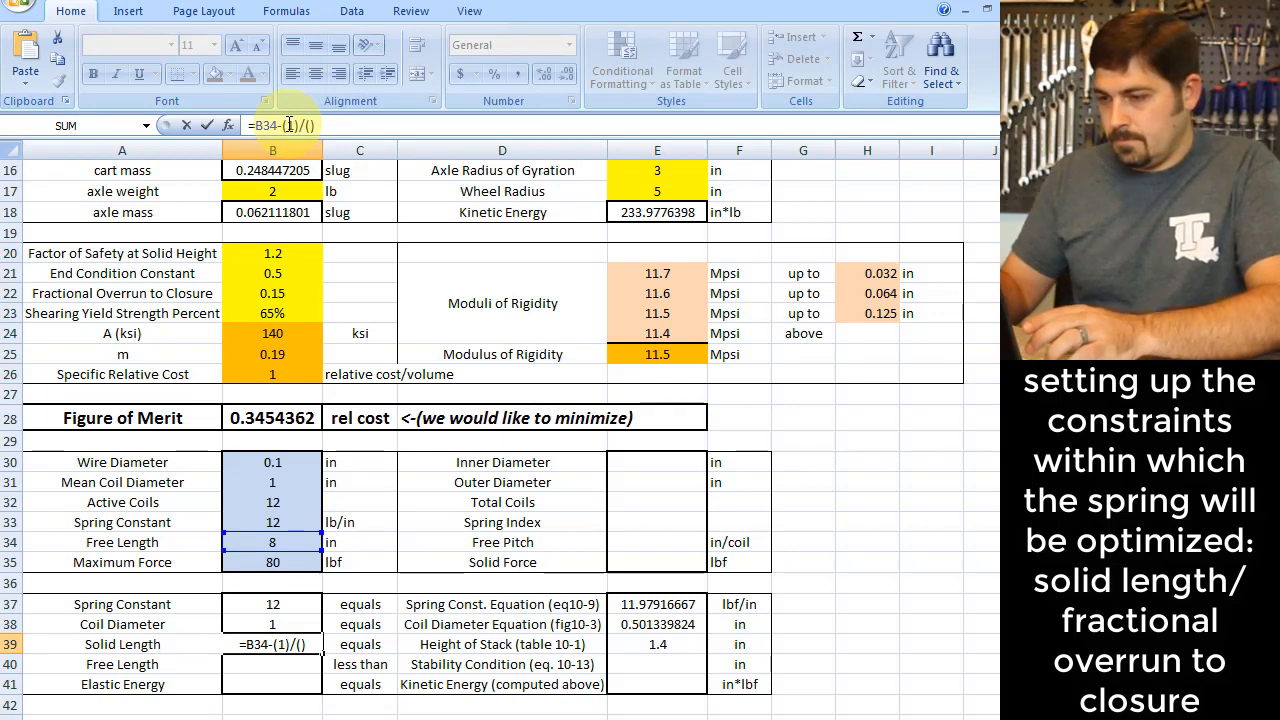
key(BackSpace)
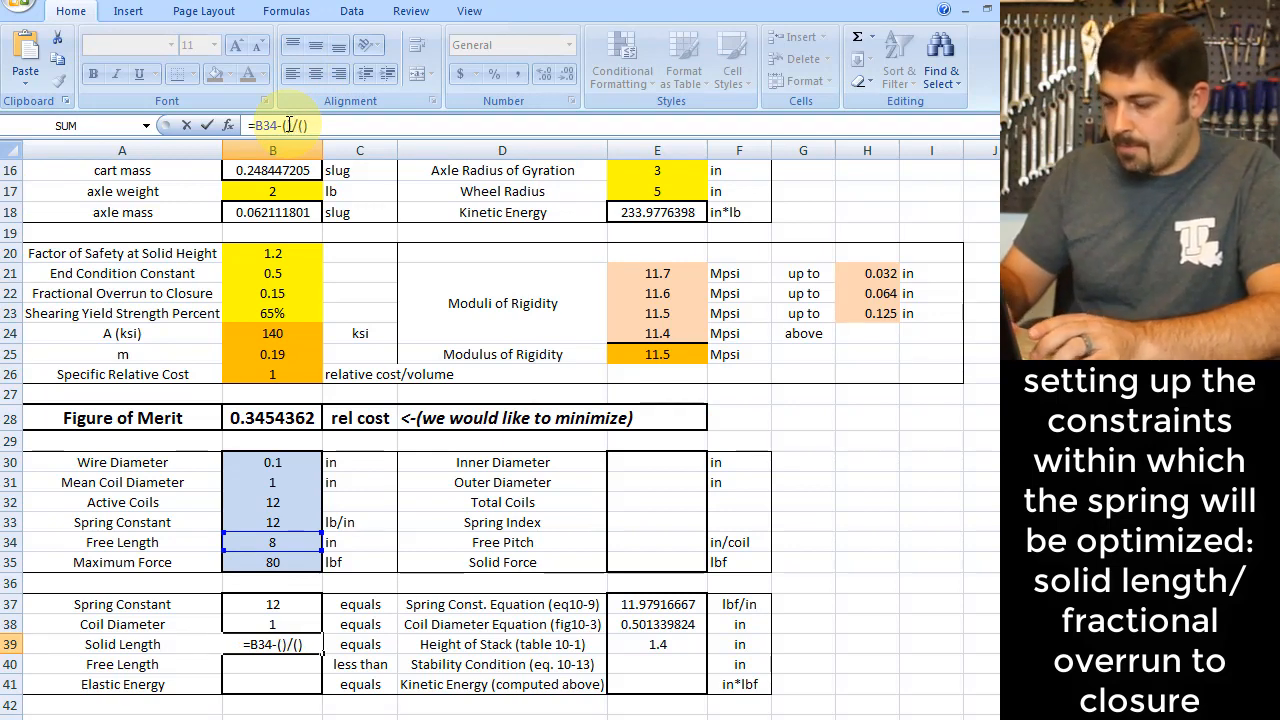
text(())
key(Left)
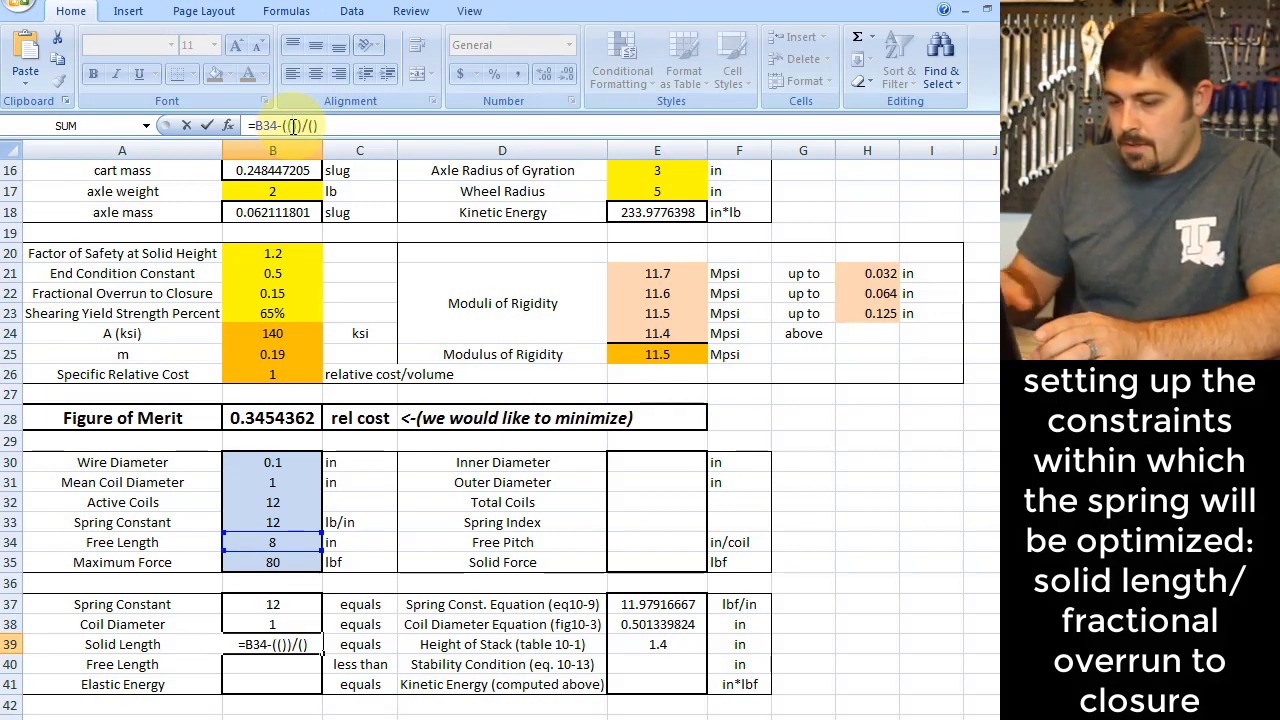
text(1+)
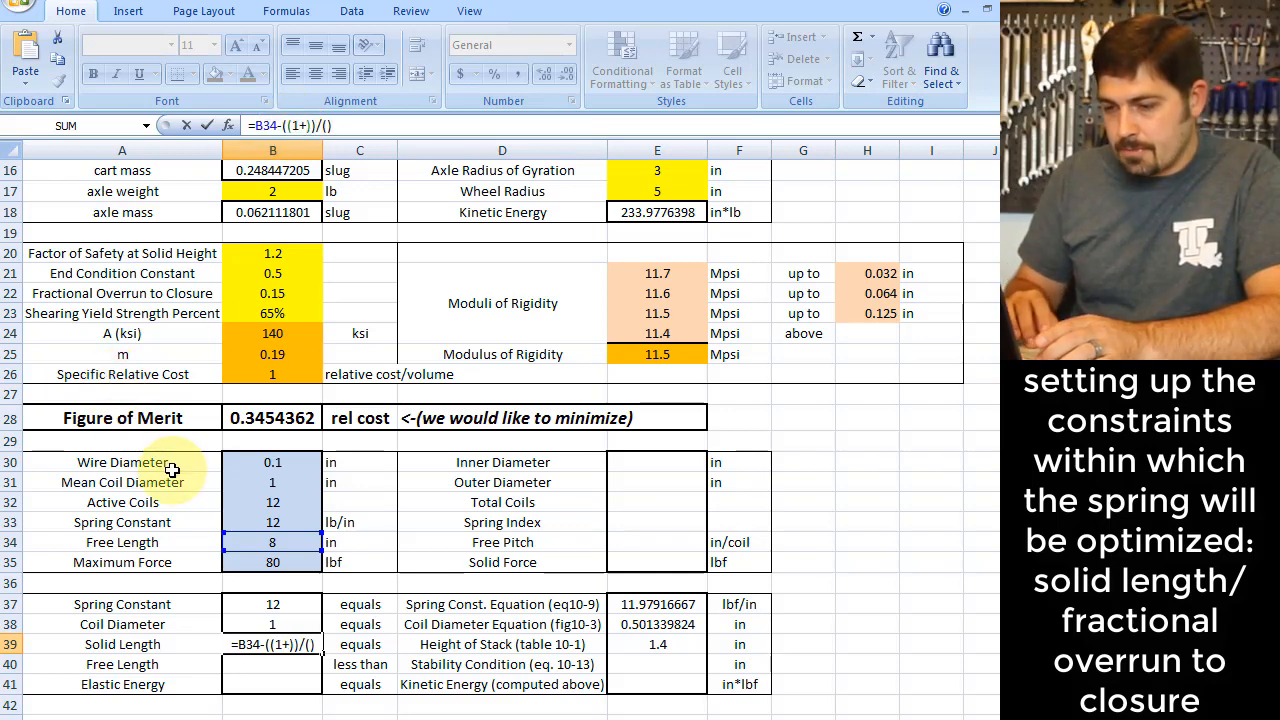
click(275, 291)
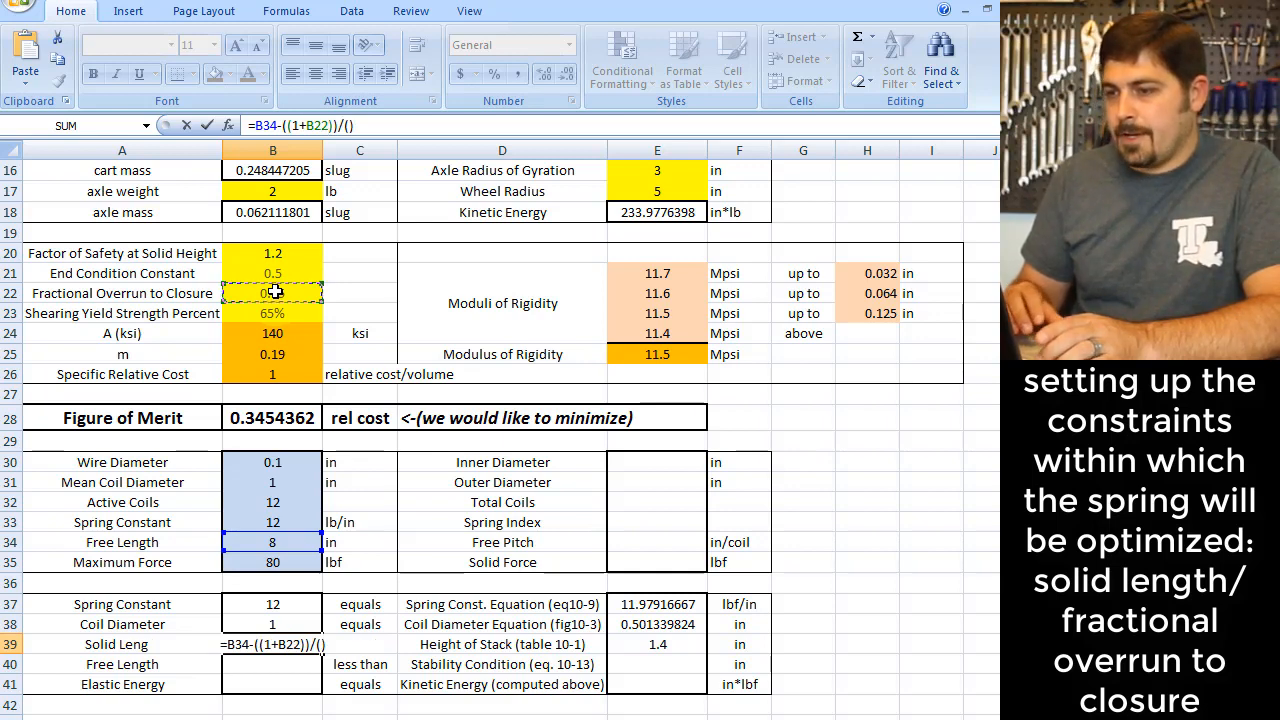
Step: Multiply the B39 numerator by the maximum force, divide by the spring constant, and enter it as =B34-((1+B22)*B35)/(B33)
click(334, 125)
text(*)
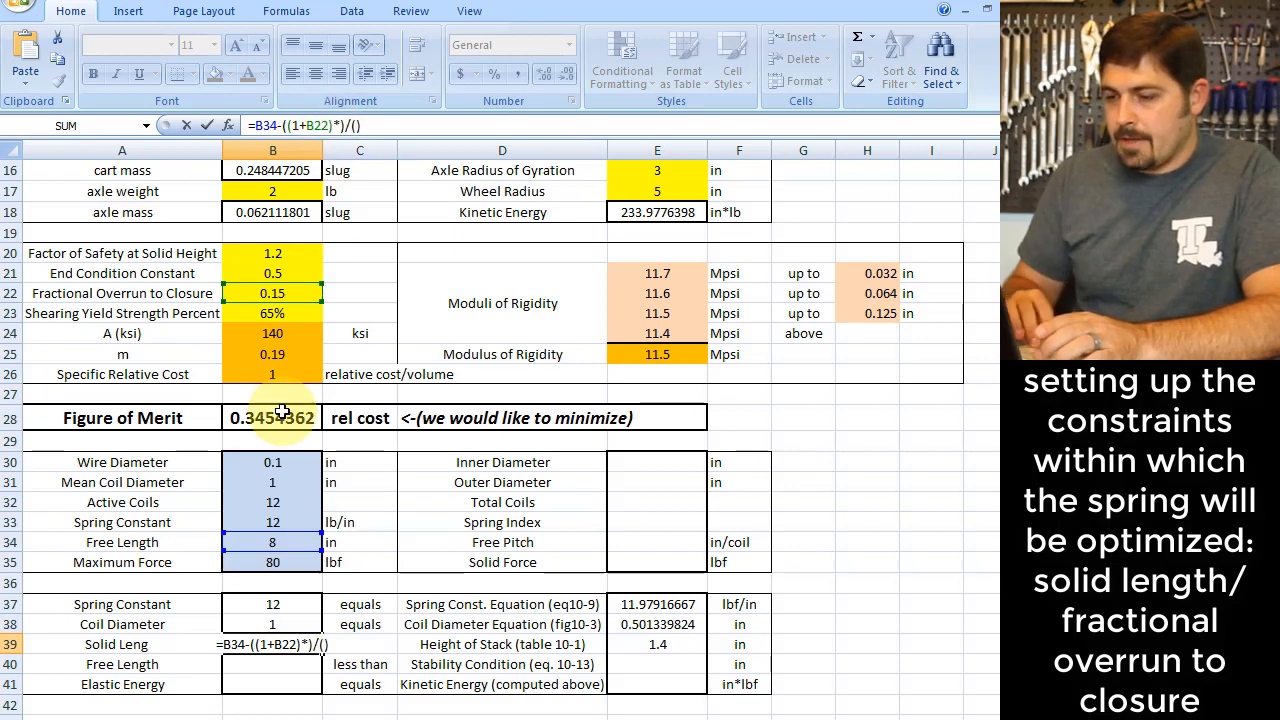
click(285, 565)
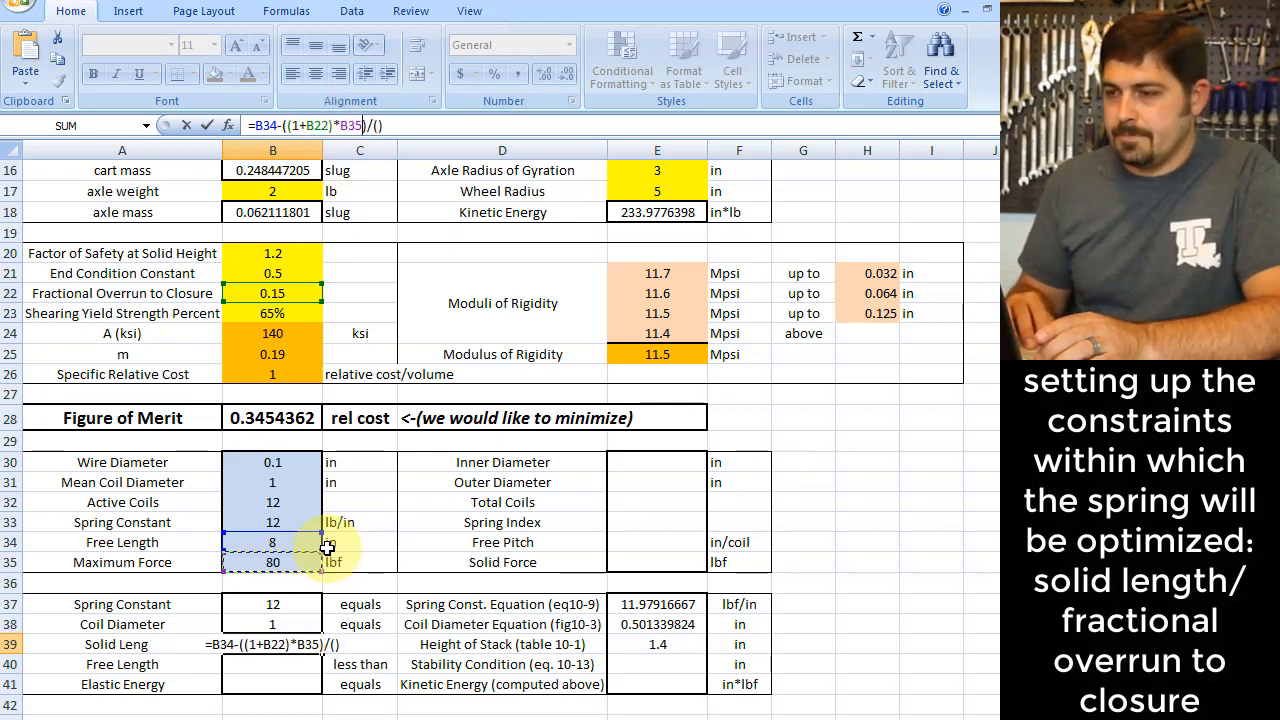
key(alt+Tab)
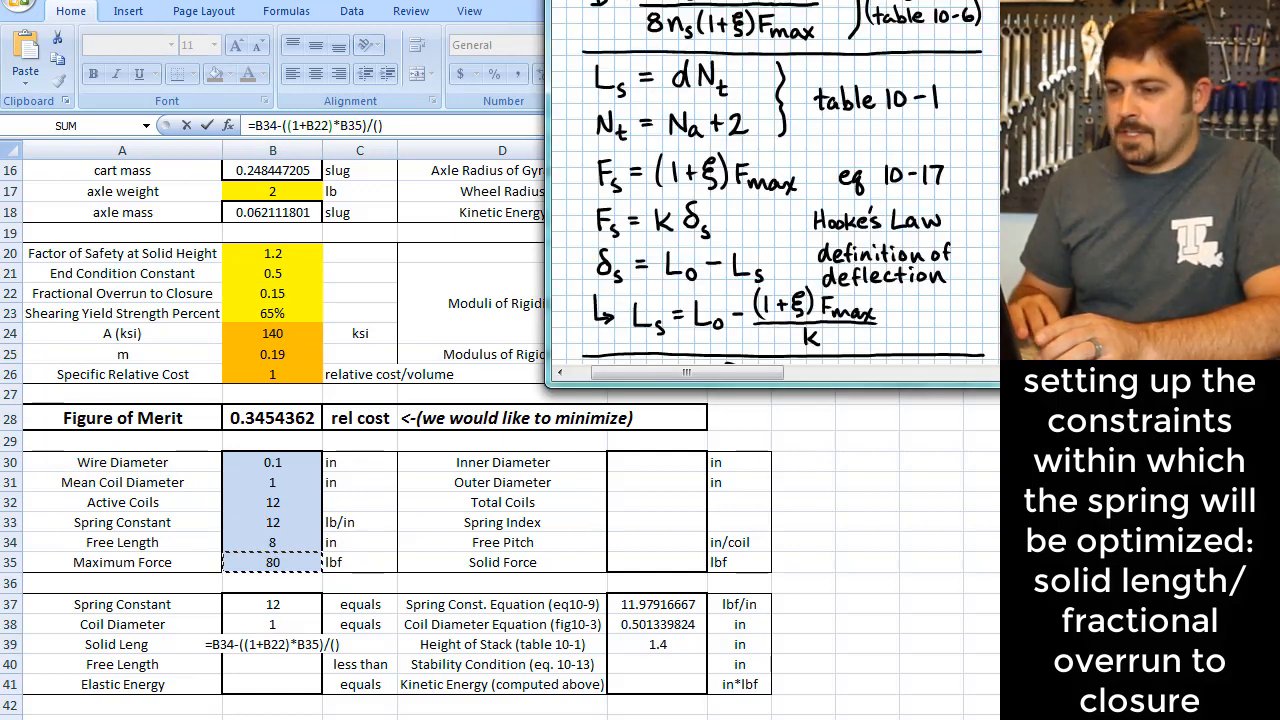
click(377, 125)
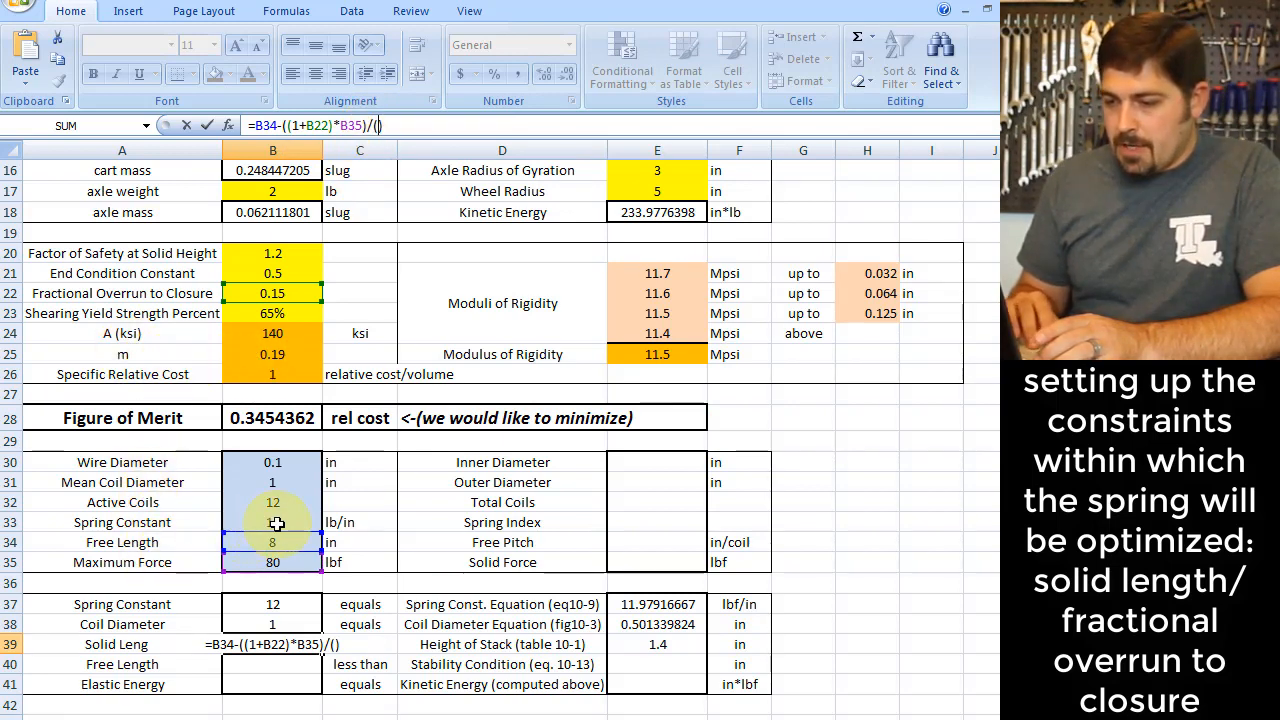
click(277, 523)
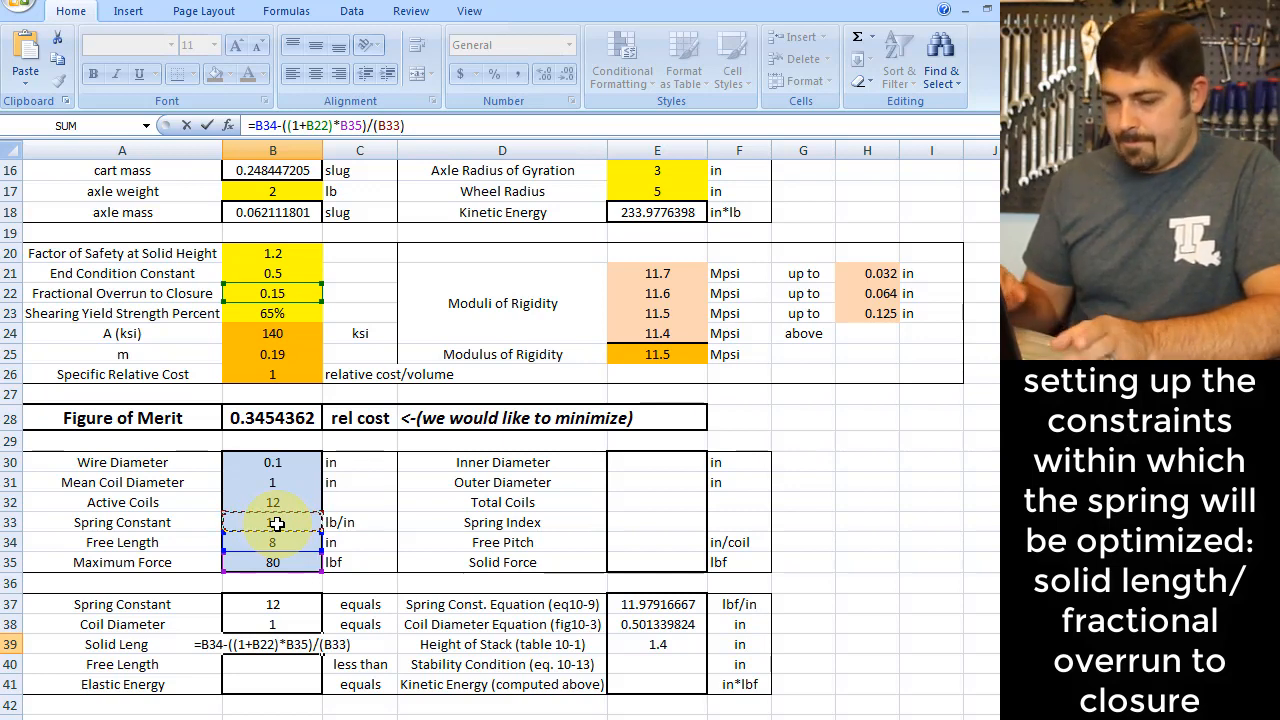
key(Tab)
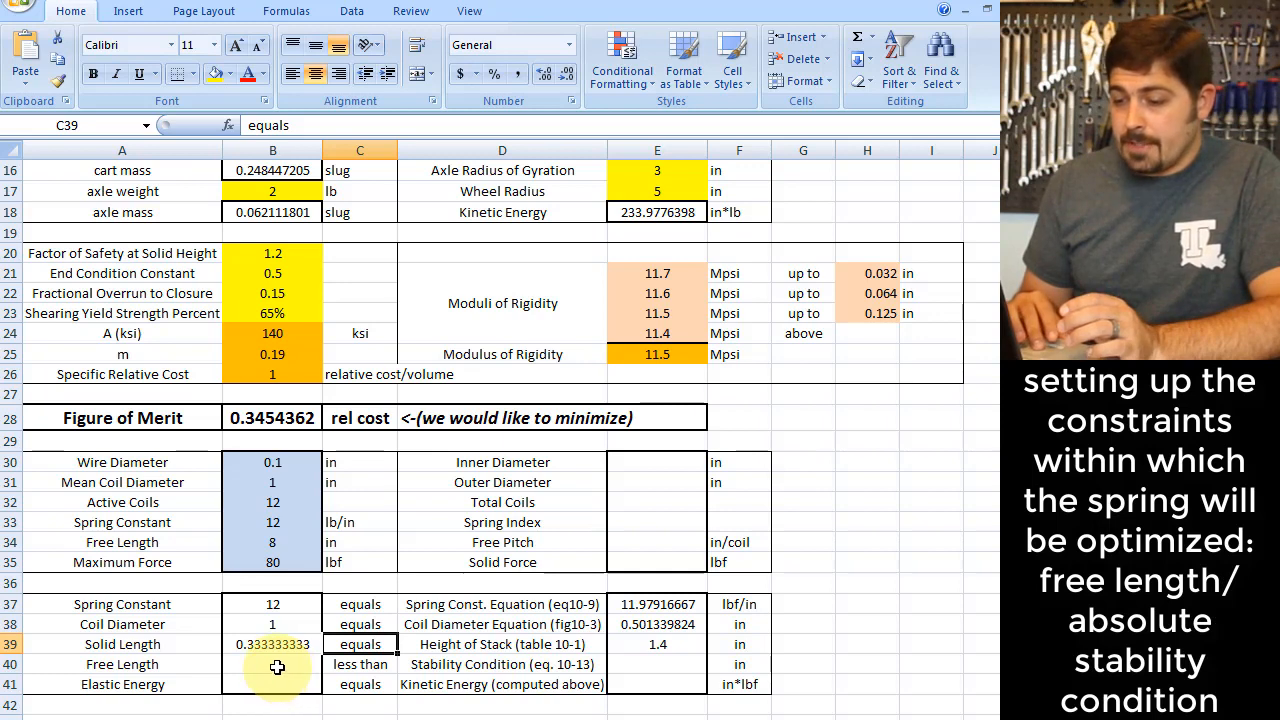
Step: Link the Free Length constraint in B40 to the free length variable with =B34
click(277, 667)
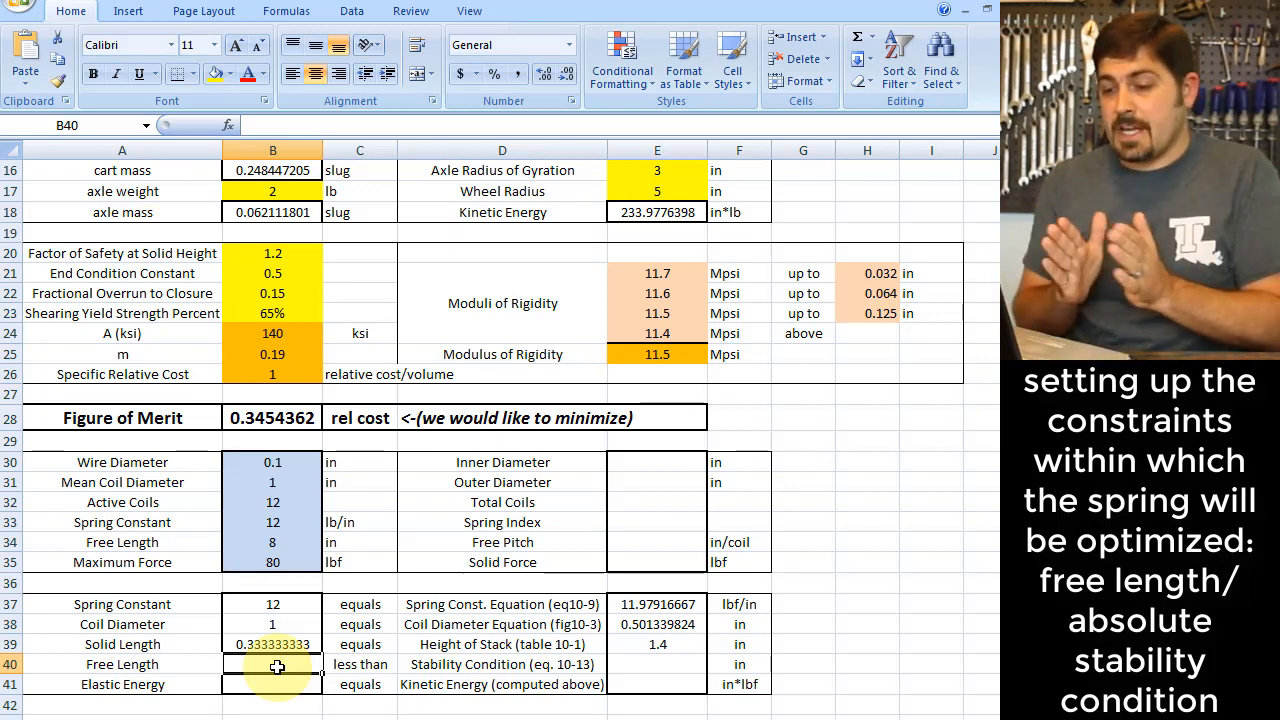
click(241, 542)
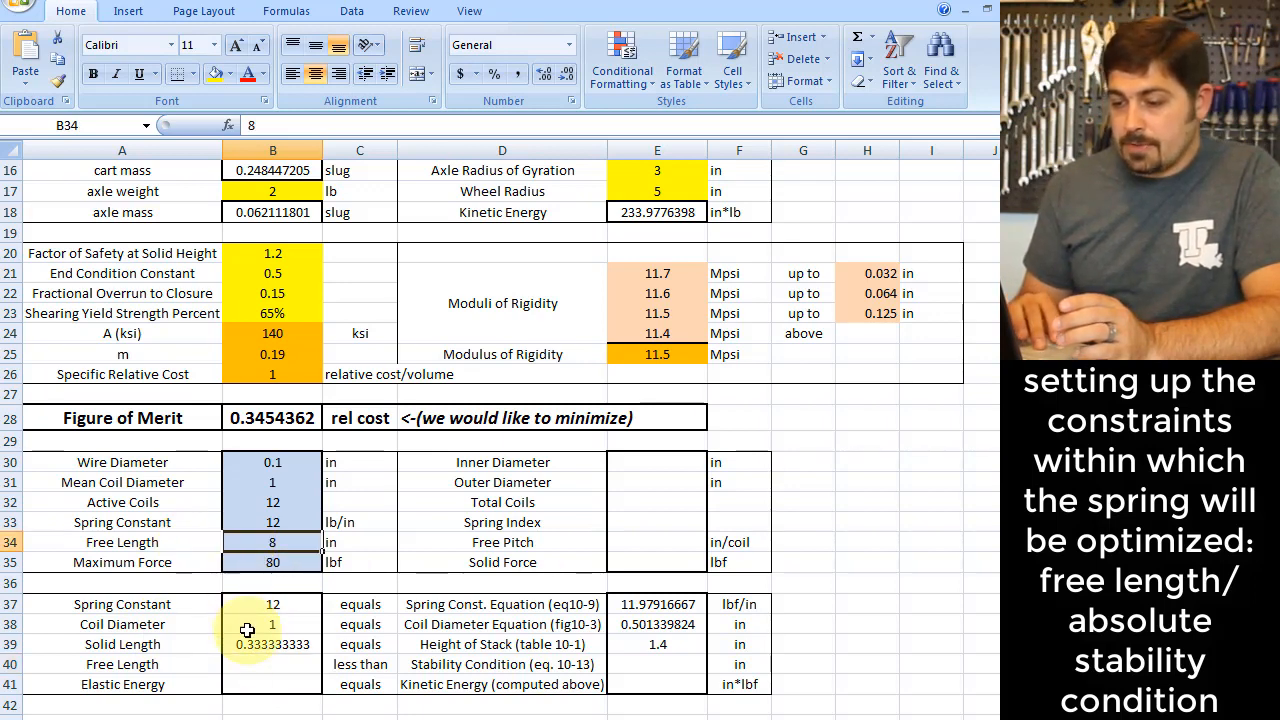
click(248, 671)
text(=)
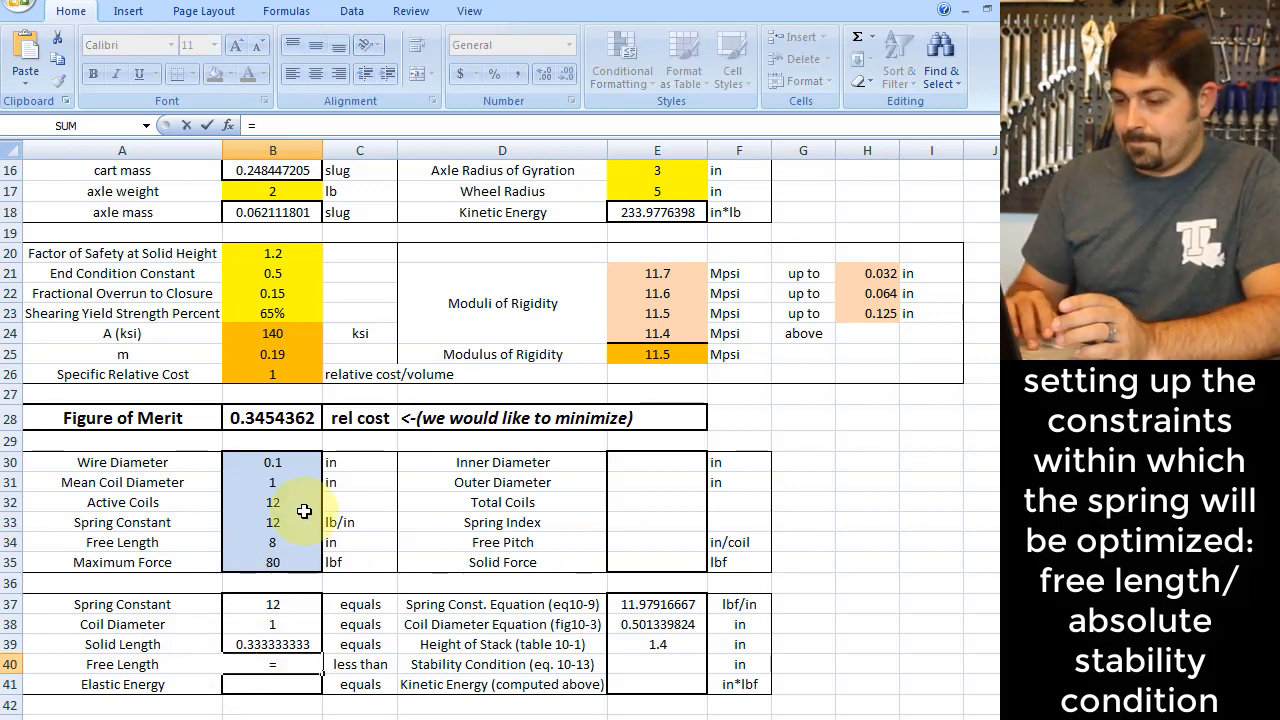
click(286, 542)
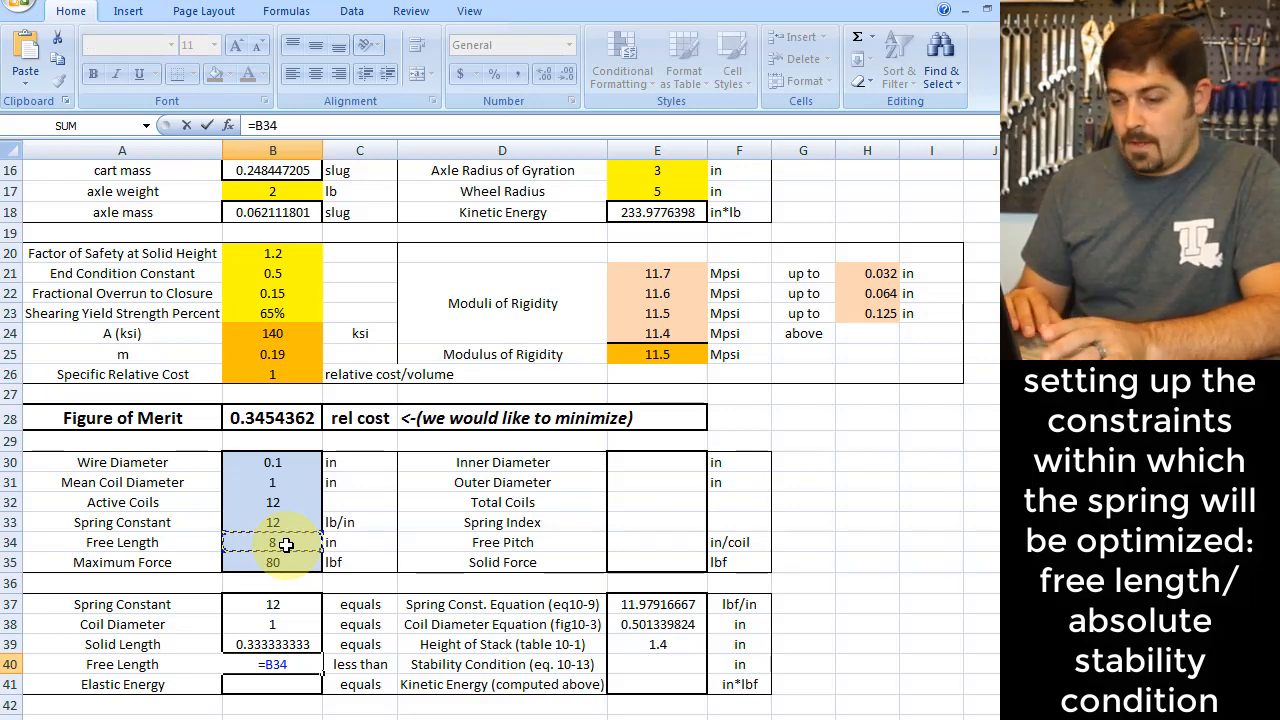
key(Tab)
key(Tab)
key(Tab)
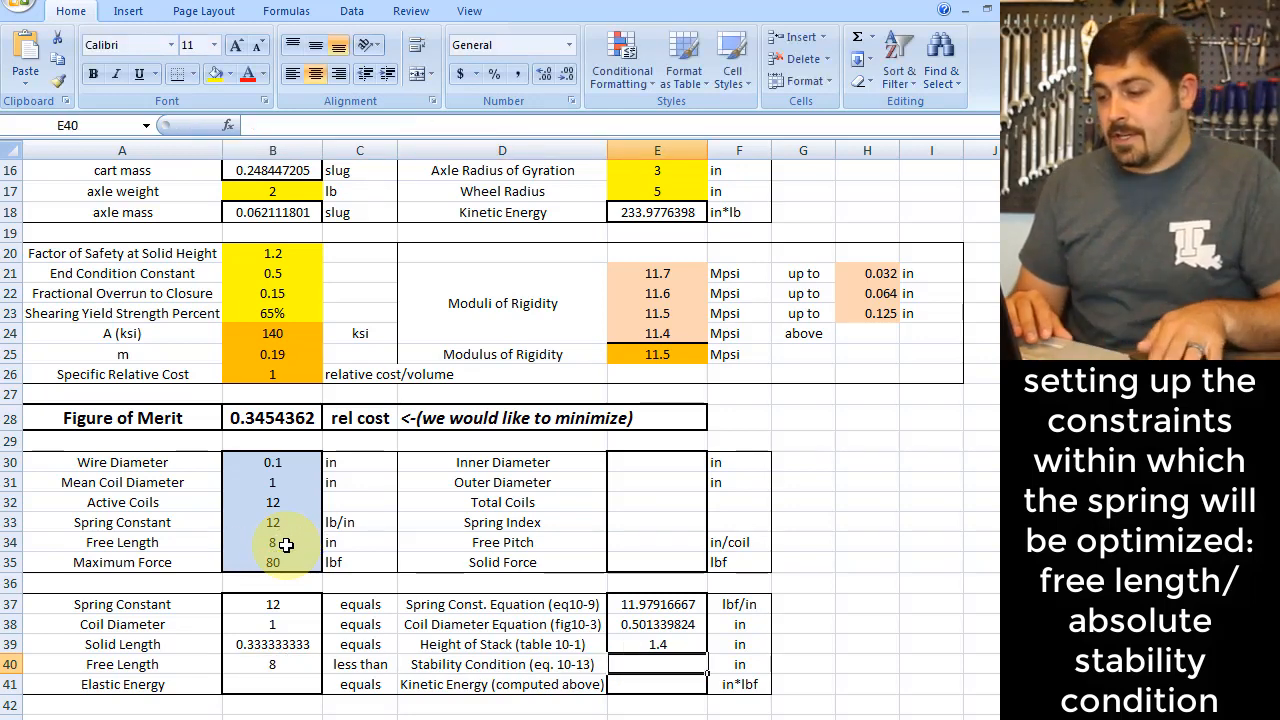
Step: Consult equation 10-13 in the notes and enter the Stability Condition in E40 as =2.63*B31/B21
key(alt+Tab)
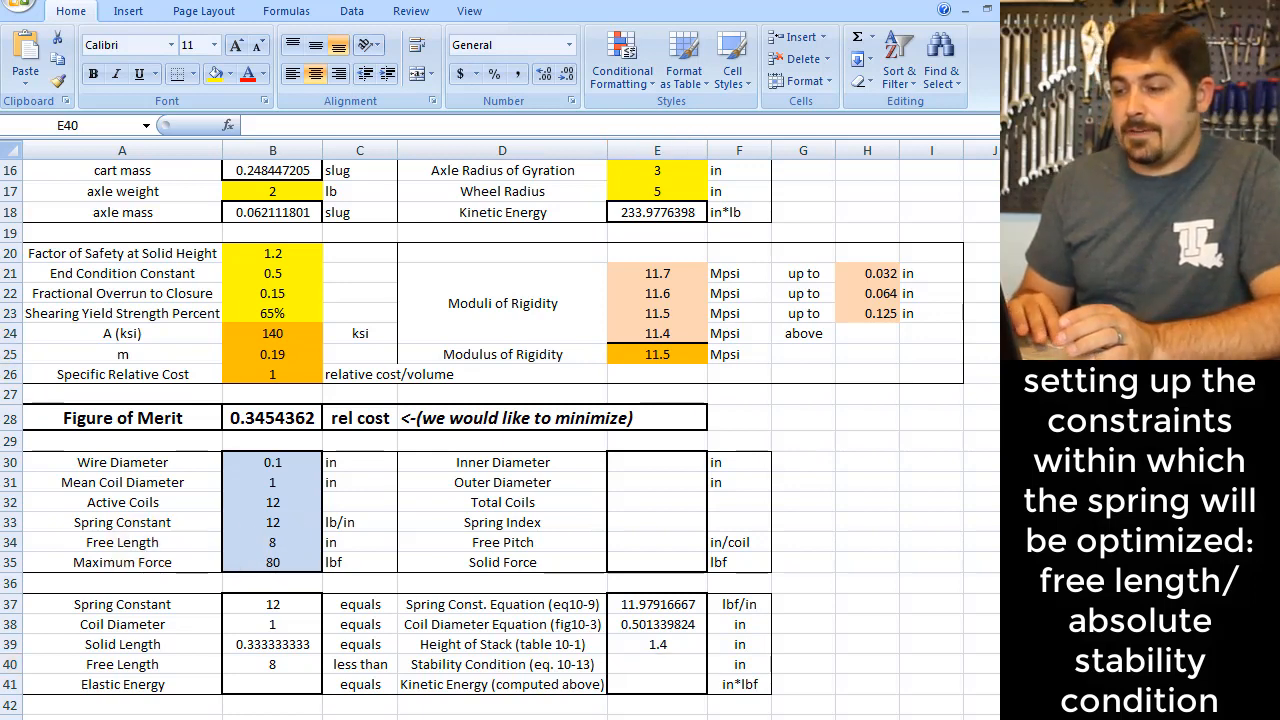
scroll(740, 258, down, 3)
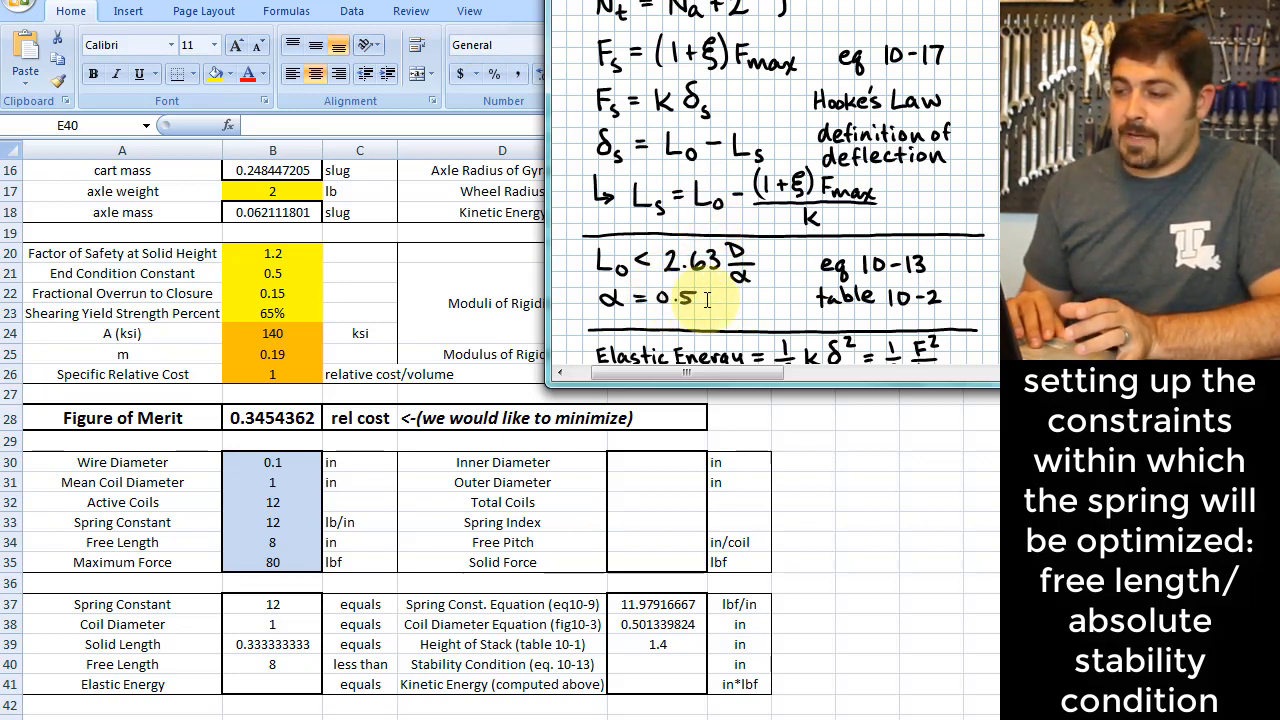
click(403, 3)
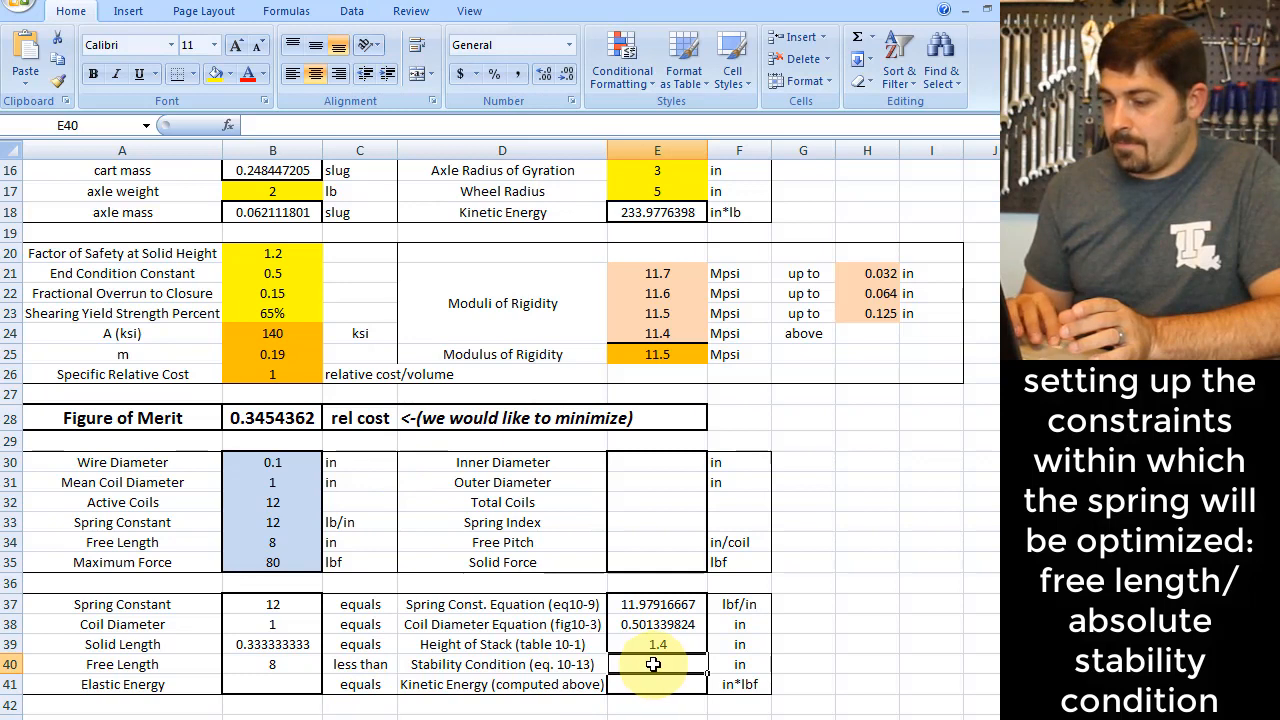
text(=)
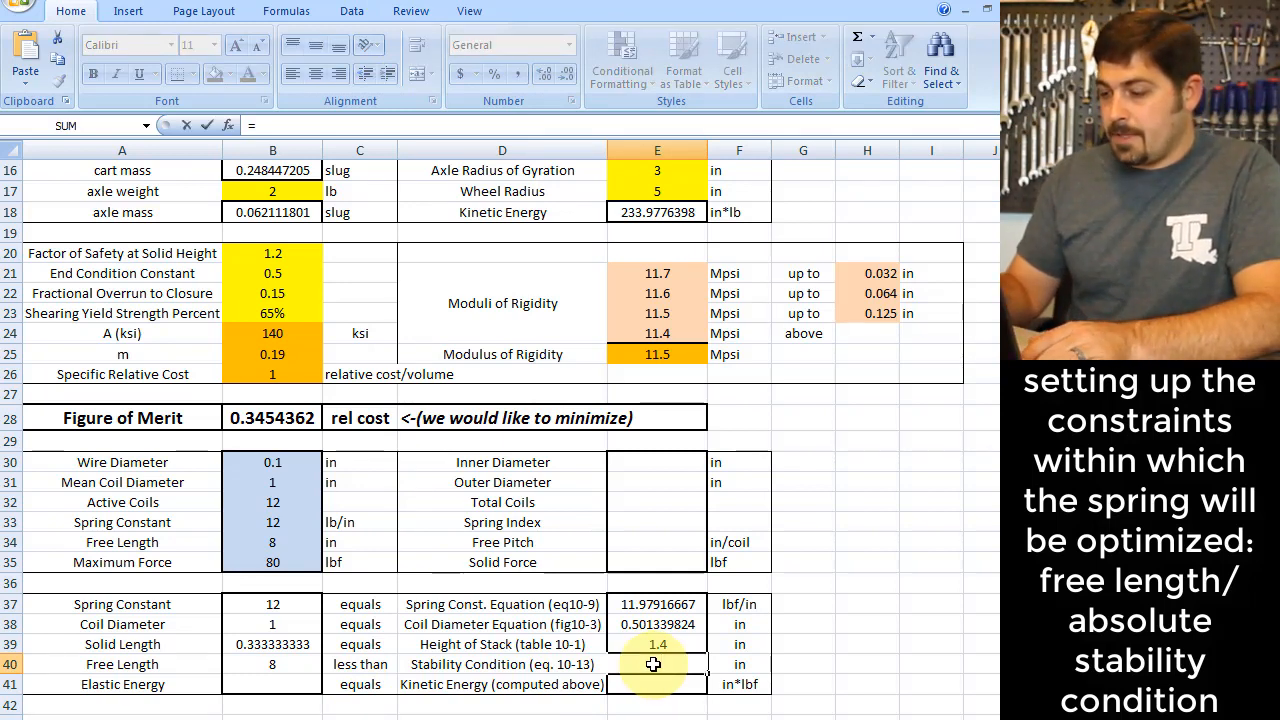
text(2.63)
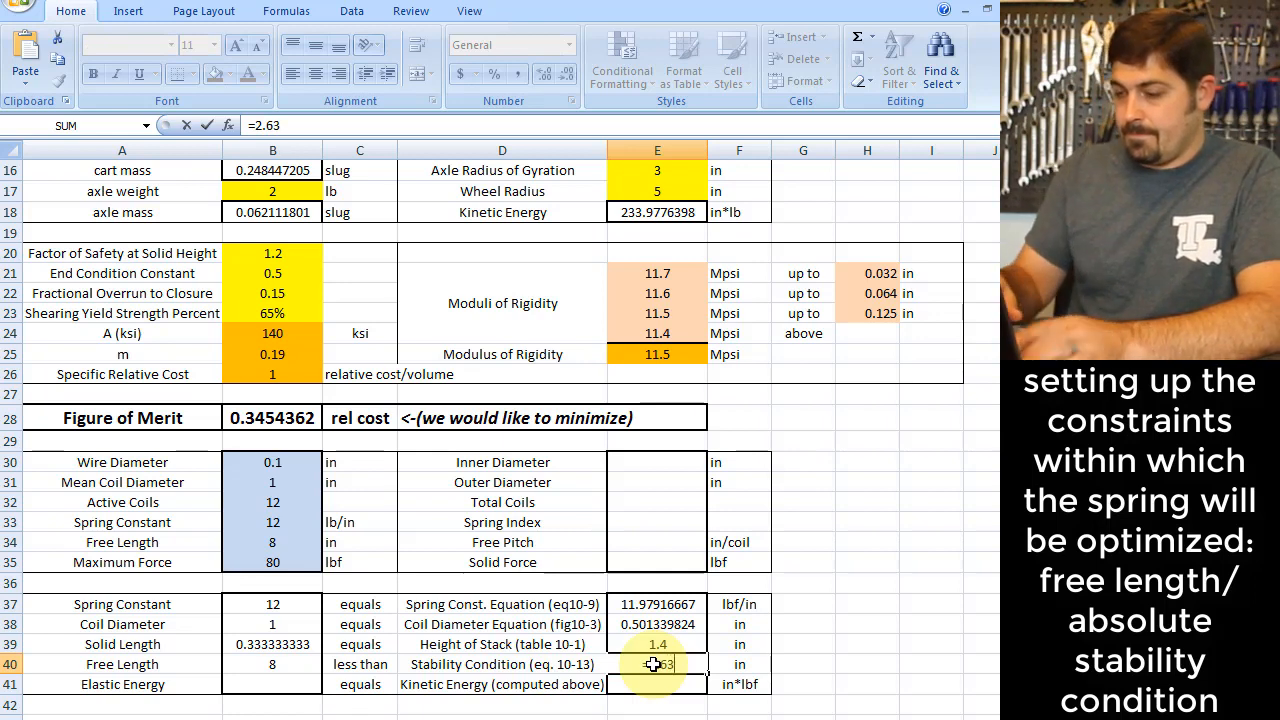
text(*)
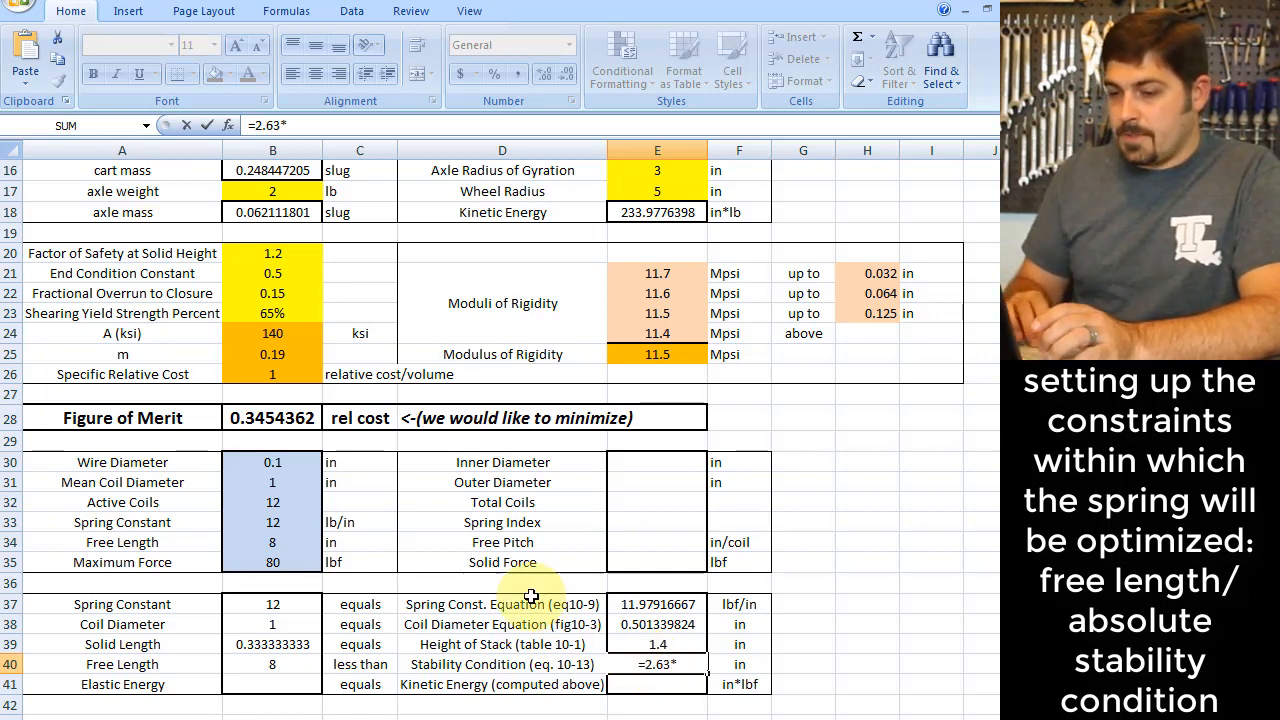
click(246, 484)
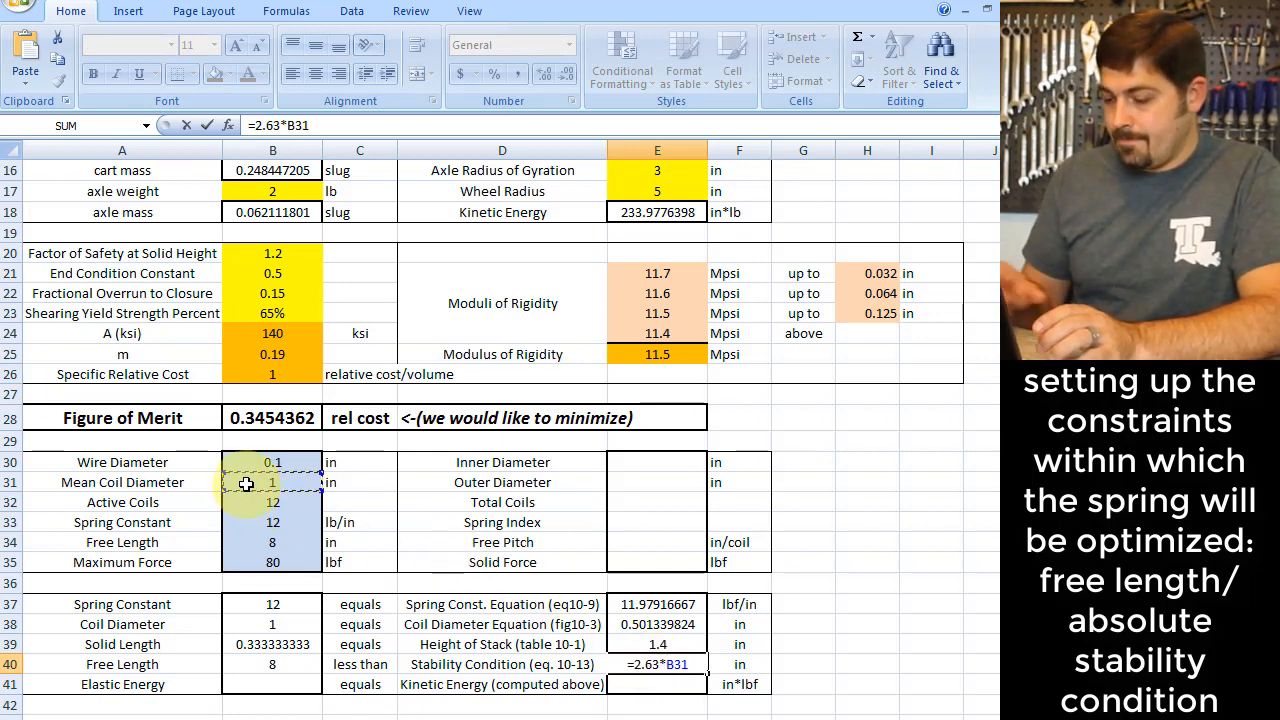
text(/)
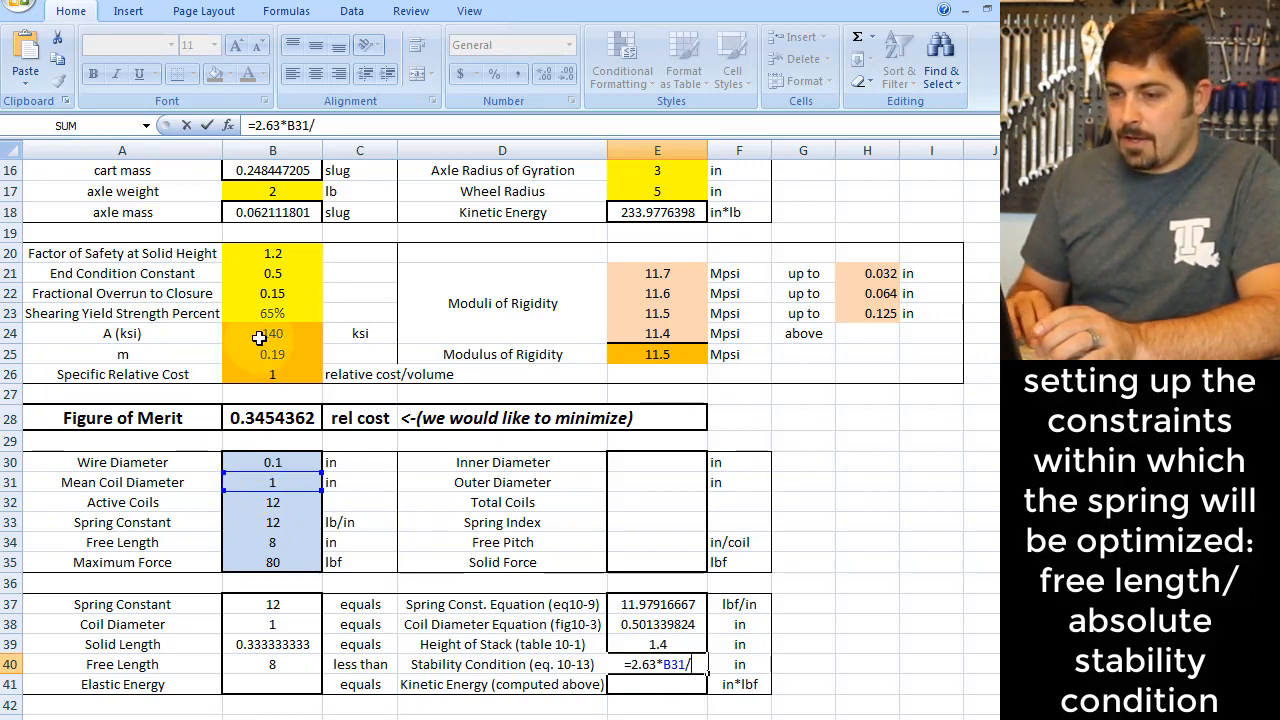
click(271, 276)
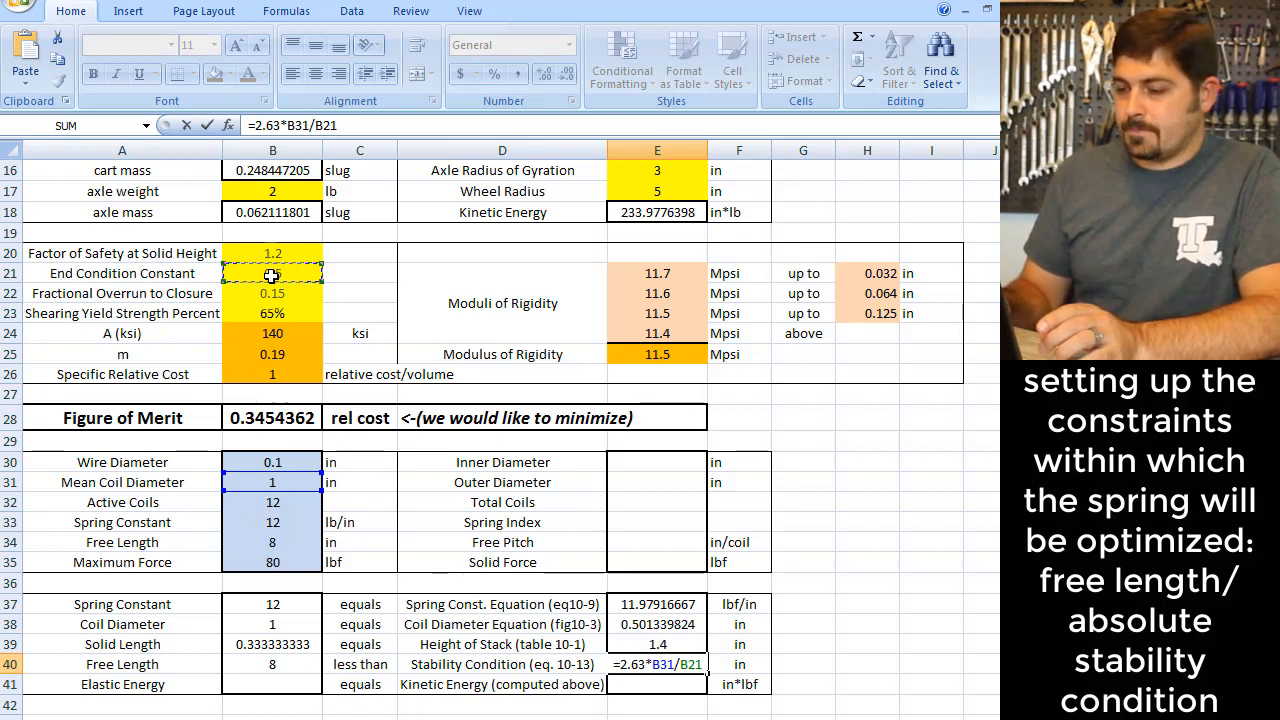
key(Return)
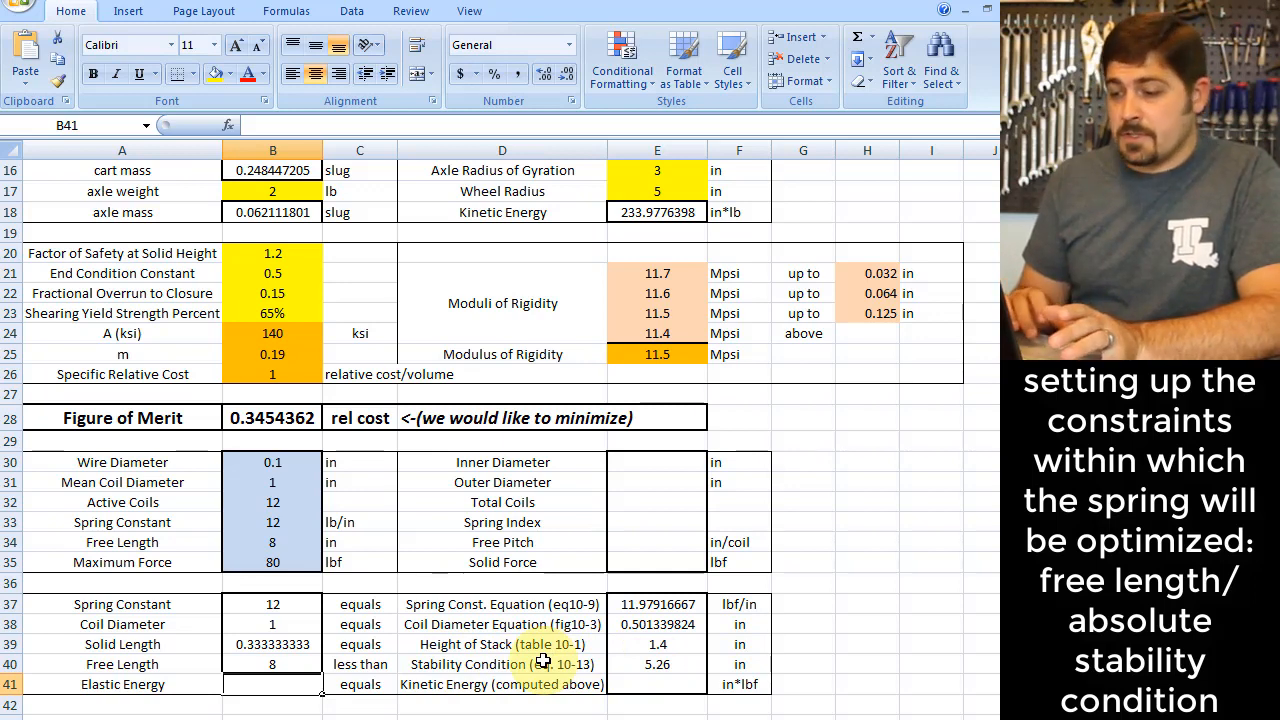
click(375, 665)
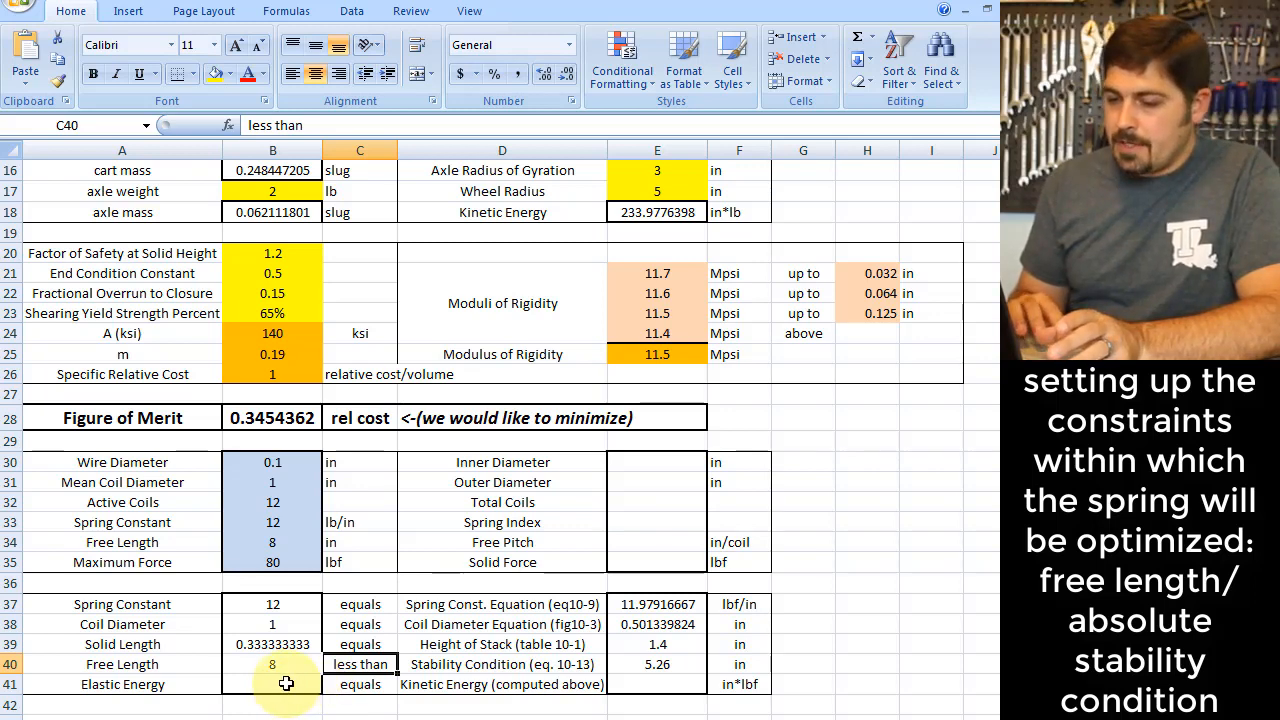
Step: Consult the elastic energy equation in the notes and enter the Elastic Energy formula in B41 as =0.5*B35^2/B33
click(287, 684)
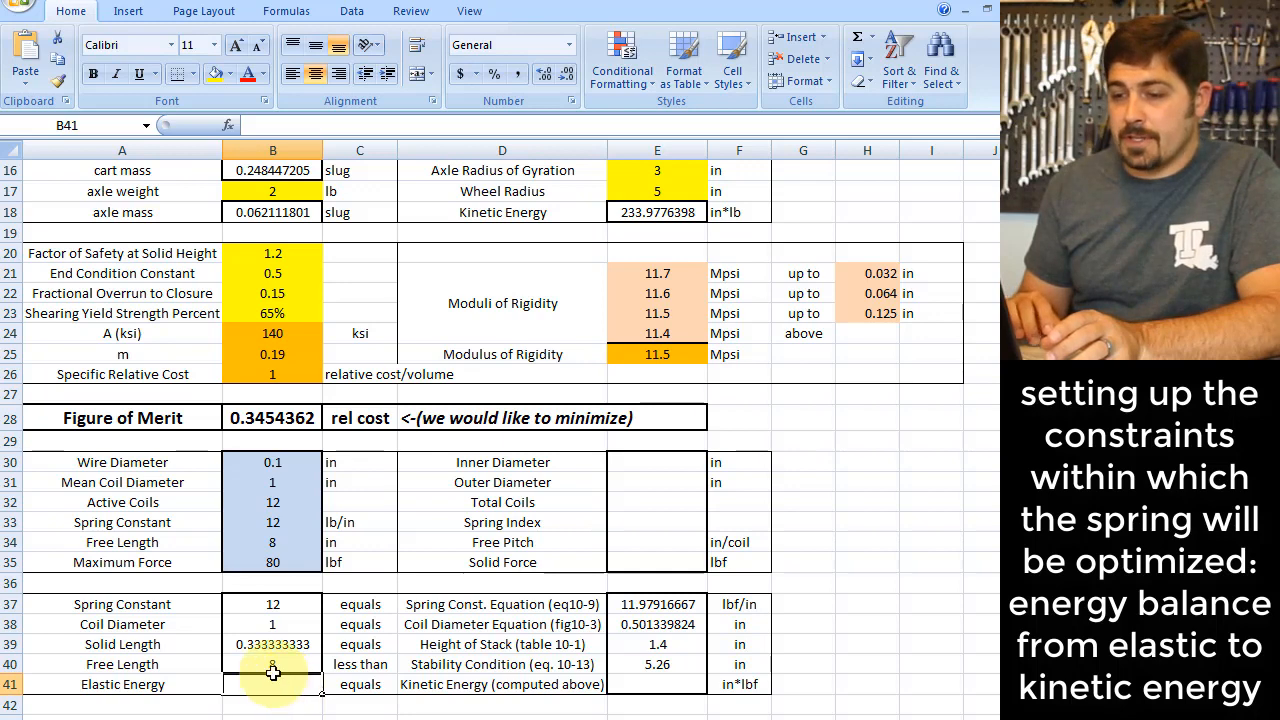
click(2, 286)
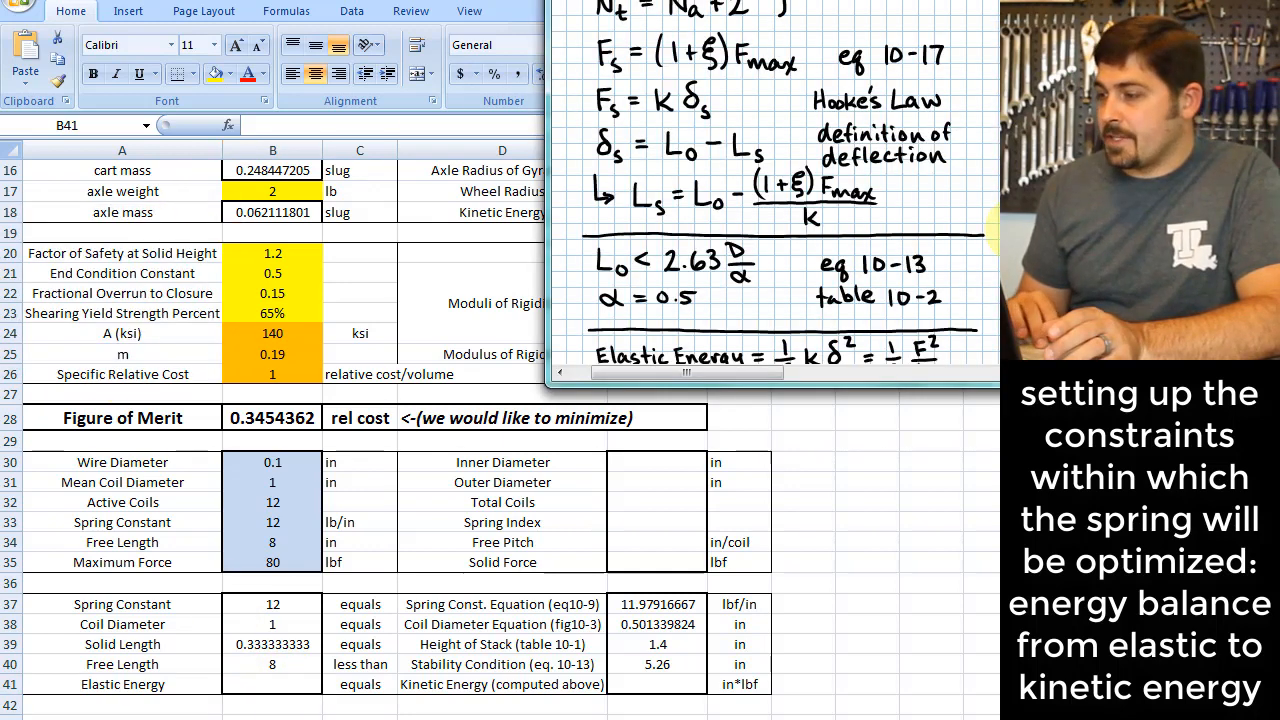
scroll(993, 224, down, 3)
scroll(993, 262, up, 1)
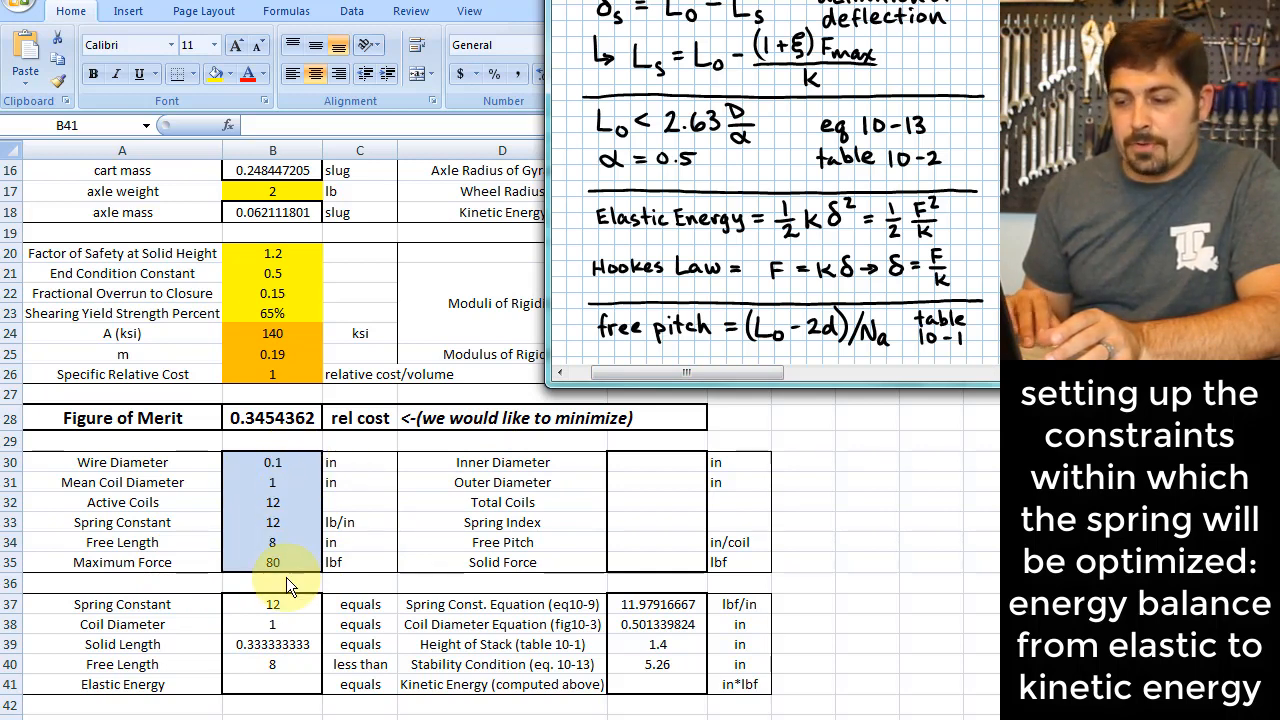
click(392, 3)
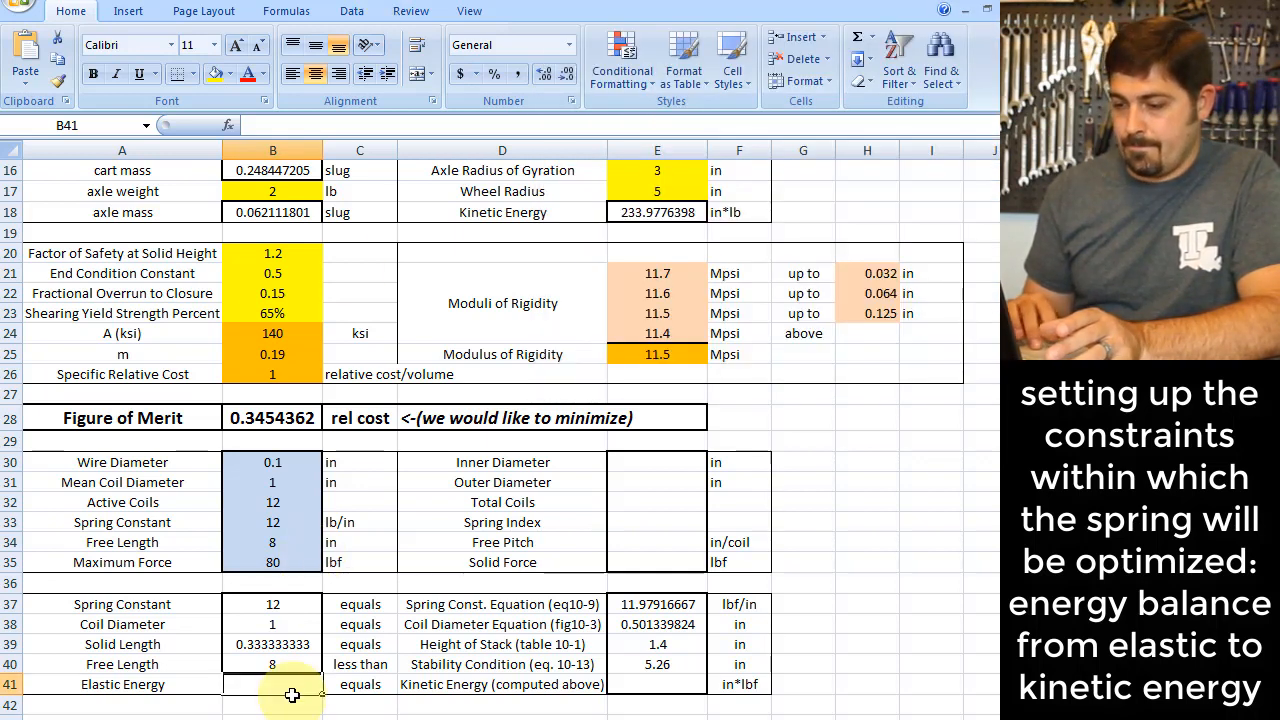
text(=)
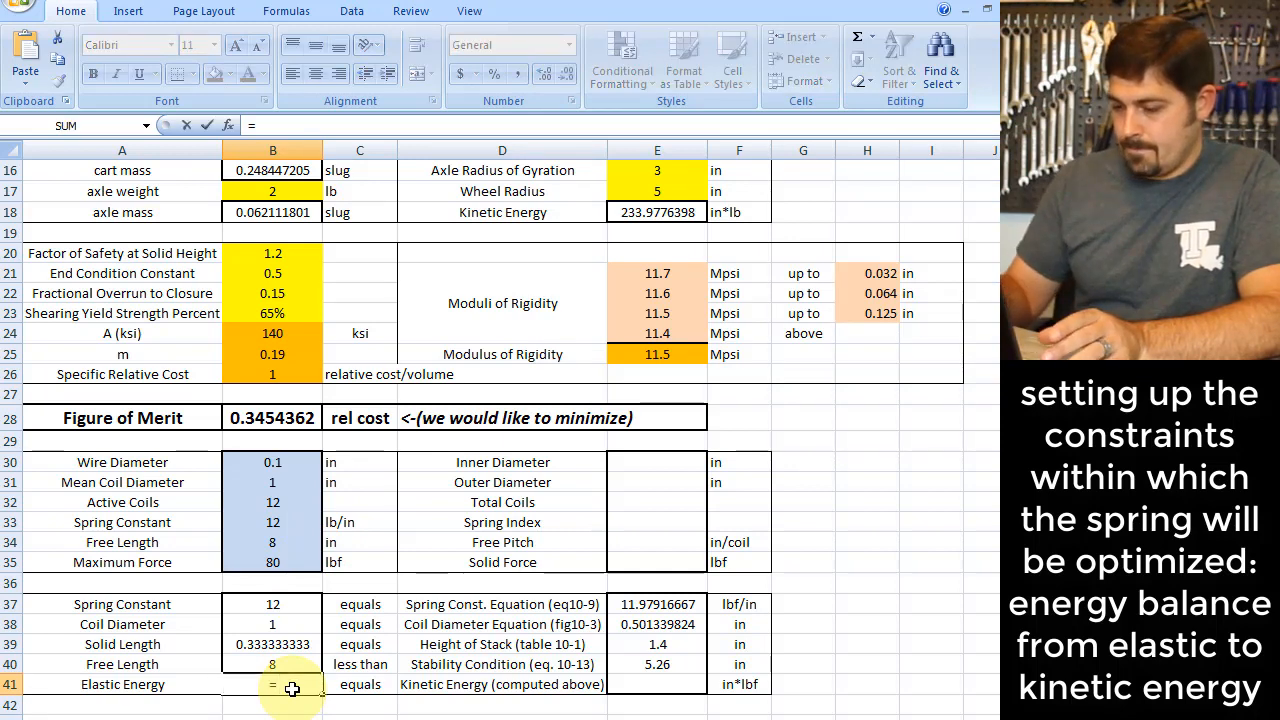
text(0.5)
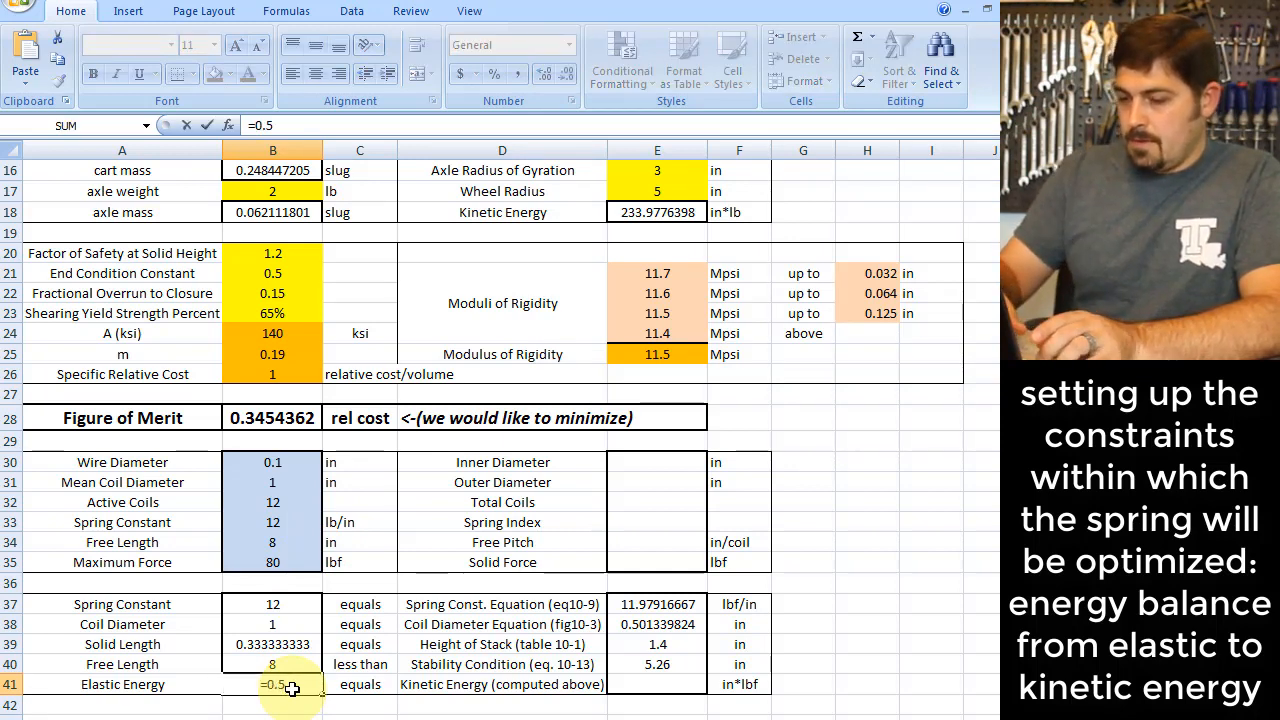
text(*)
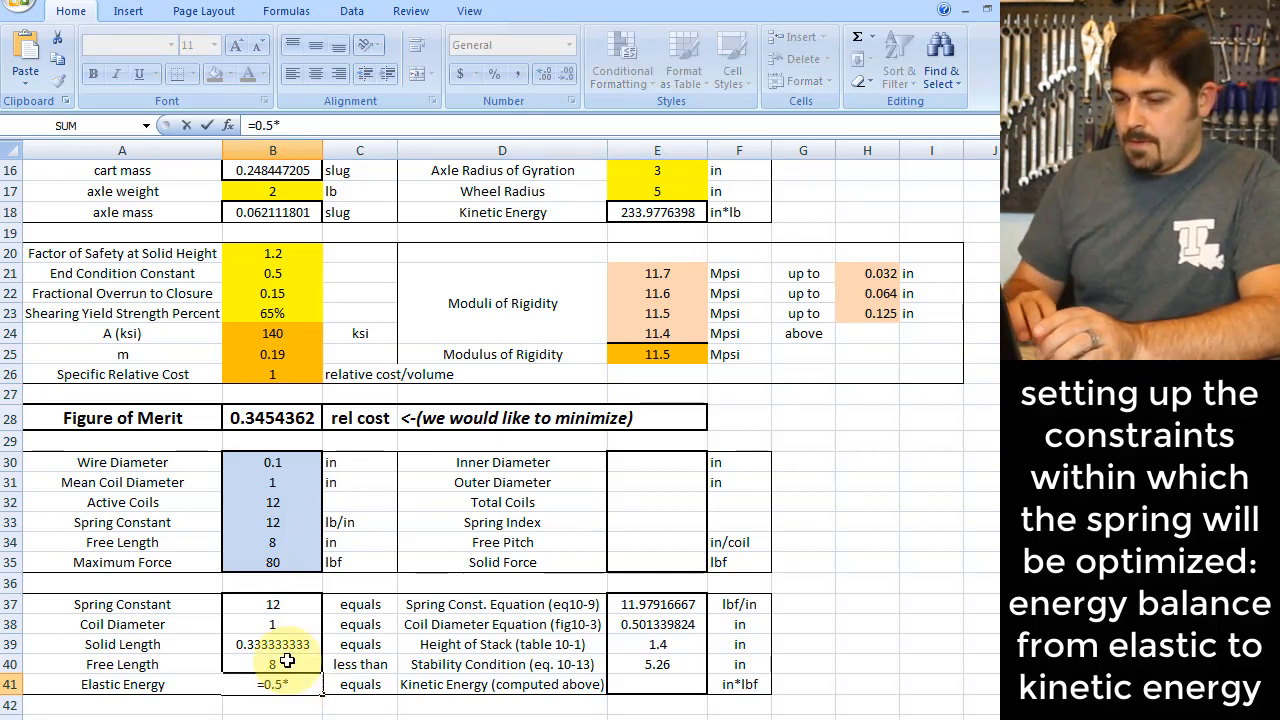
click(277, 565)
text(^2/)
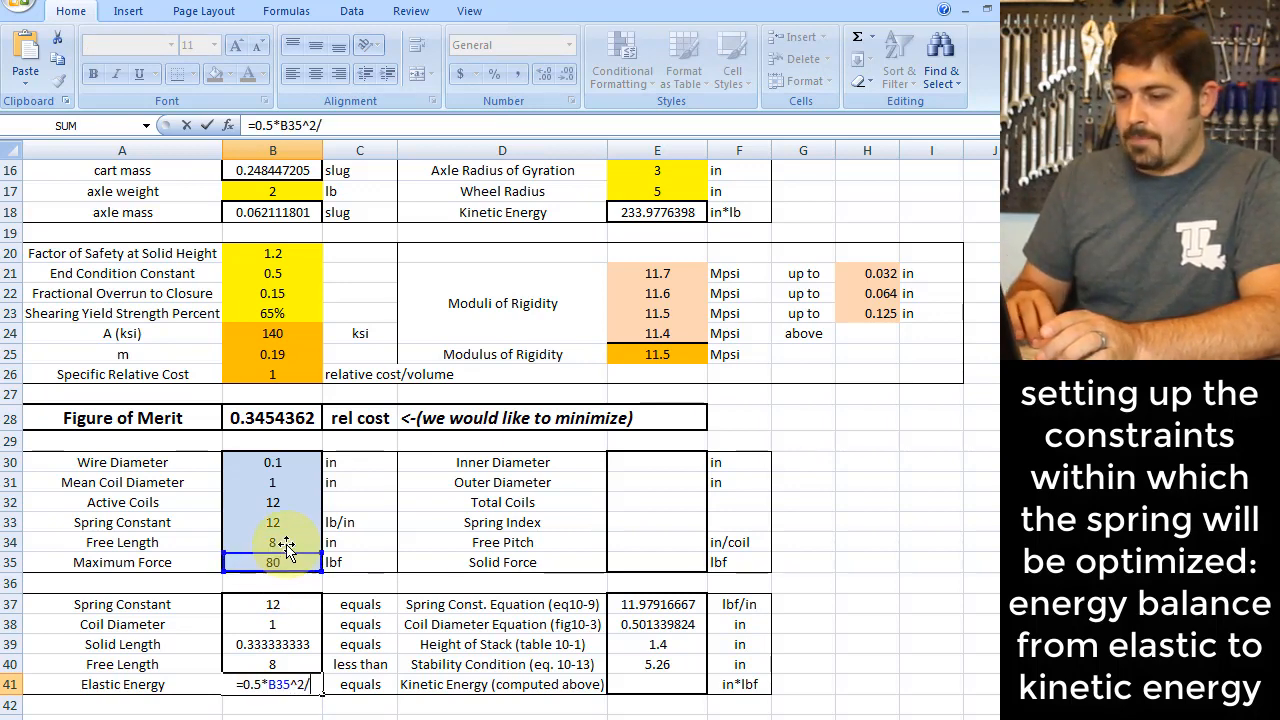
click(280, 522)
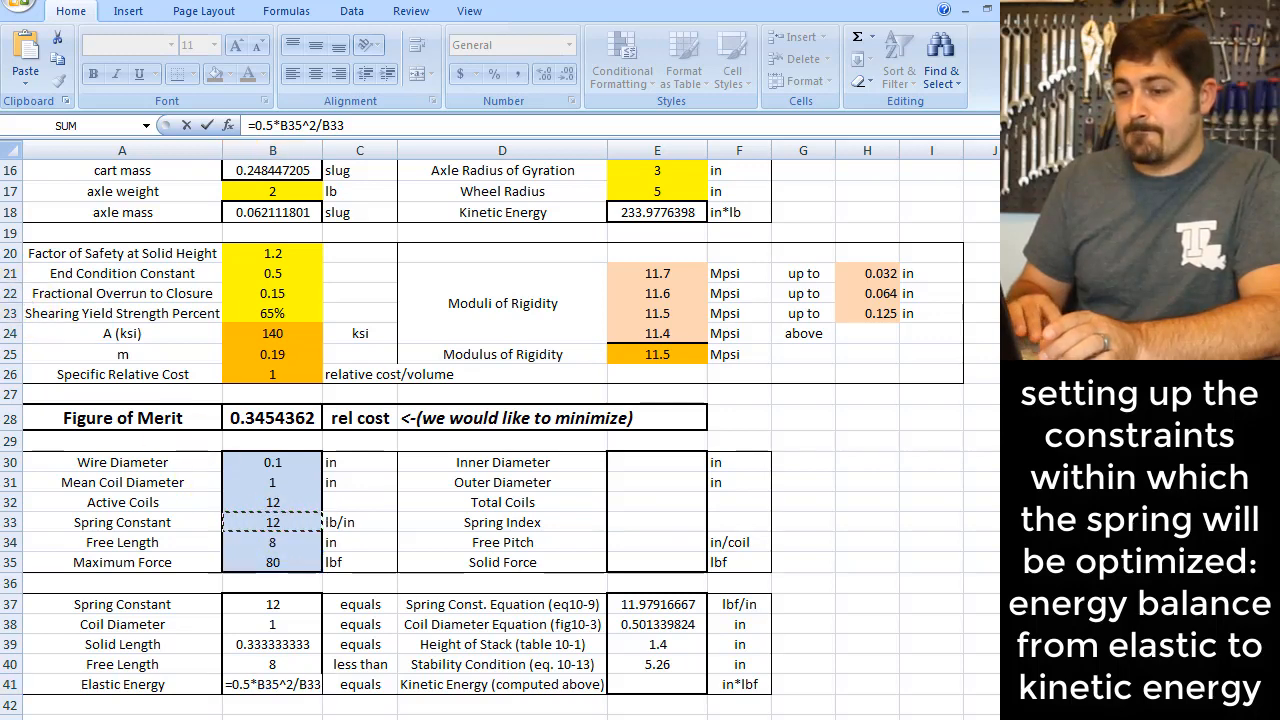
click(391, 127)
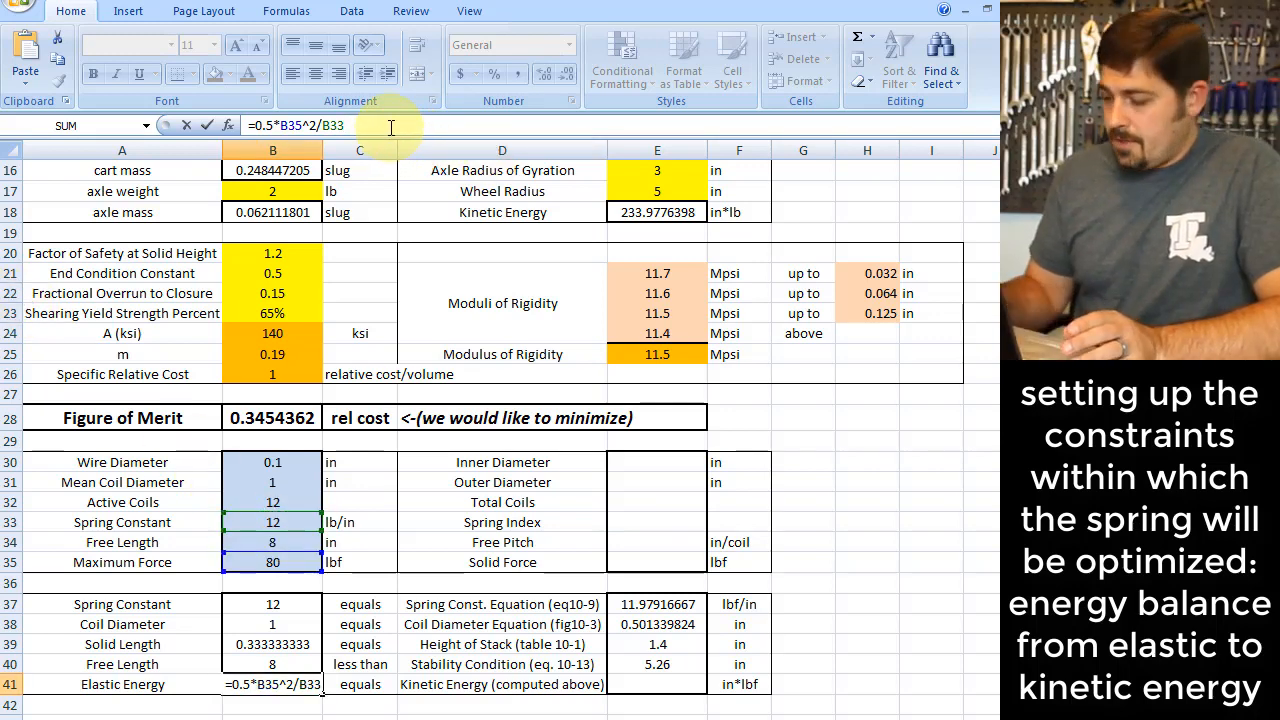
key(Return)
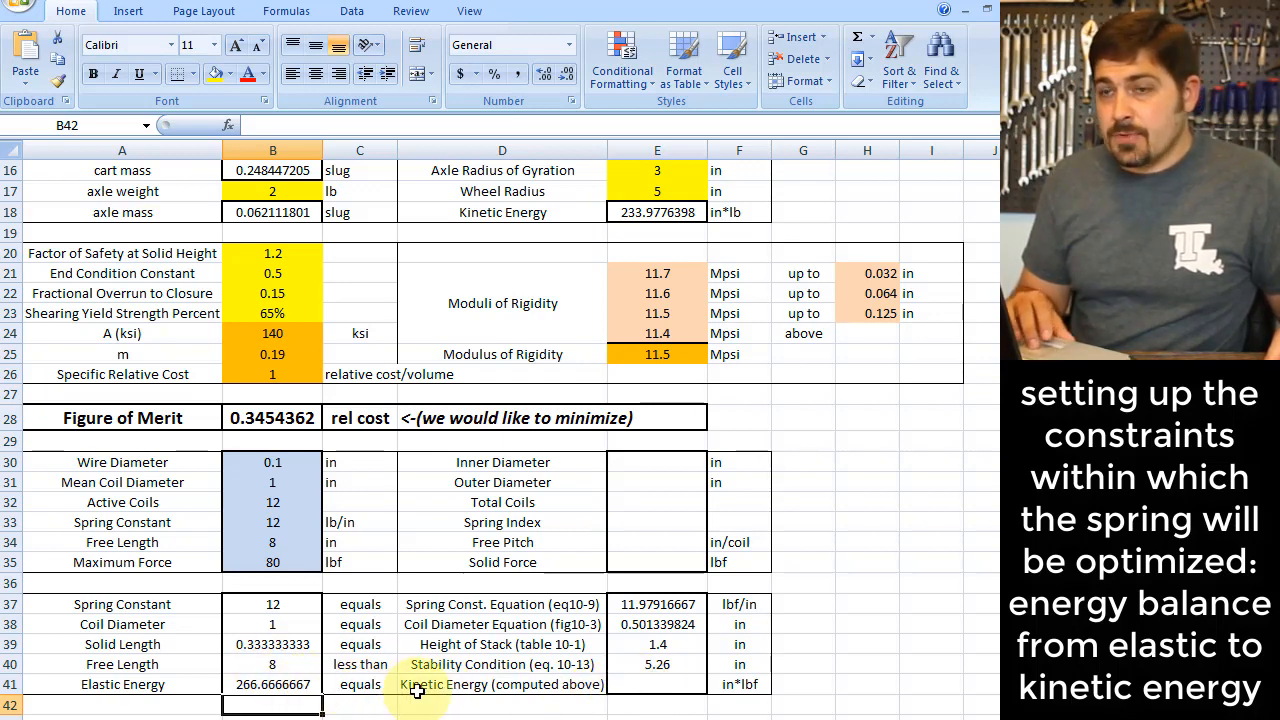
Step: Link the Kinetic Energy constraint in E41 to the kinetic energy computed above with =E18
click(651, 686)
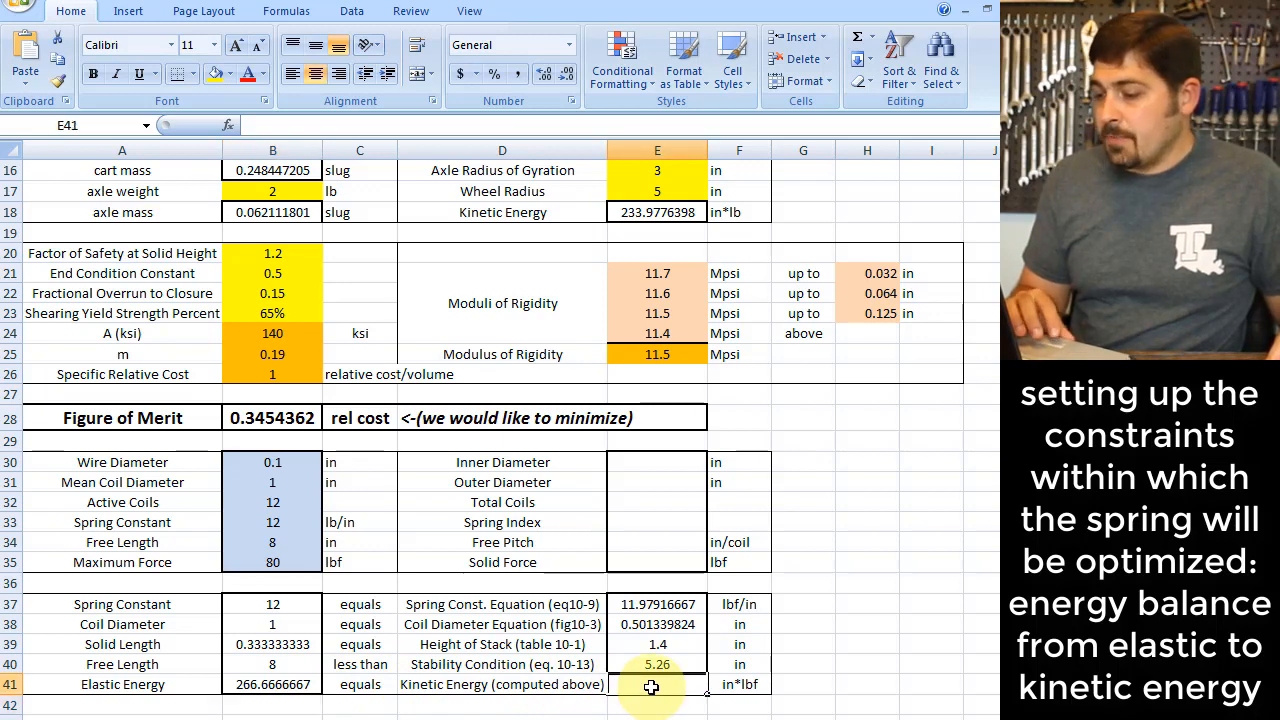
text(=)
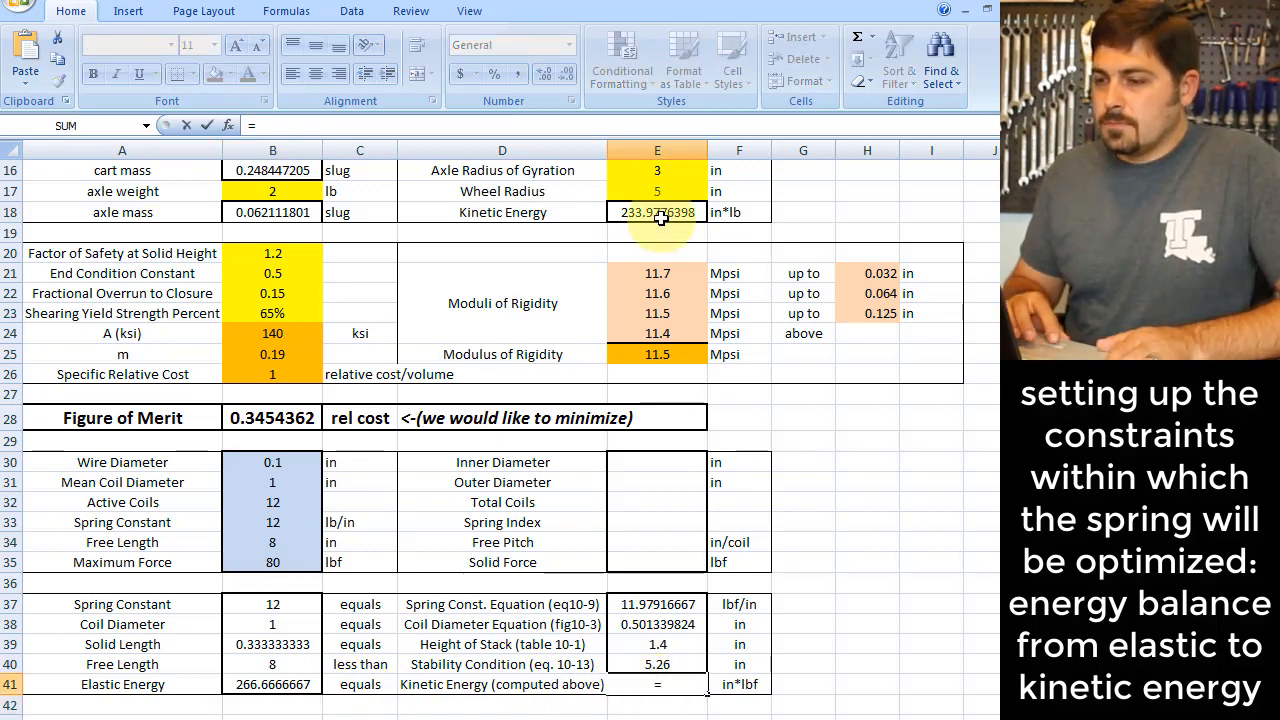
click(660, 218)
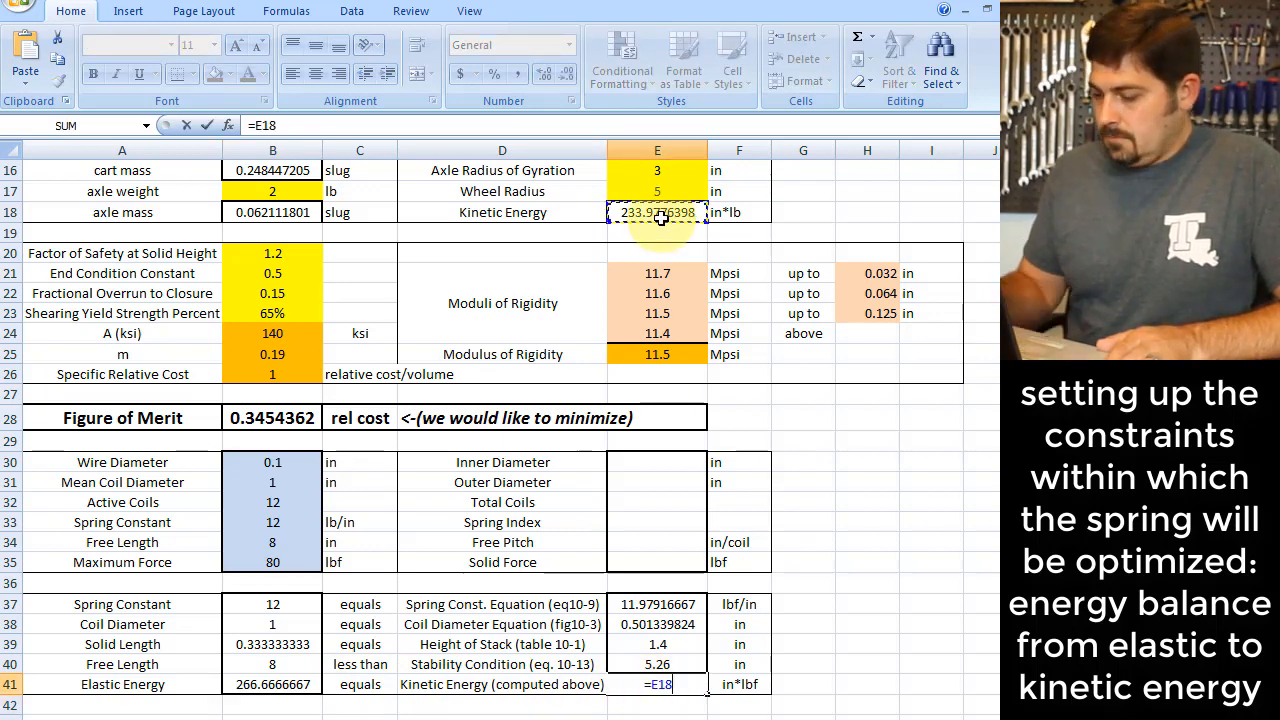
key(Return)
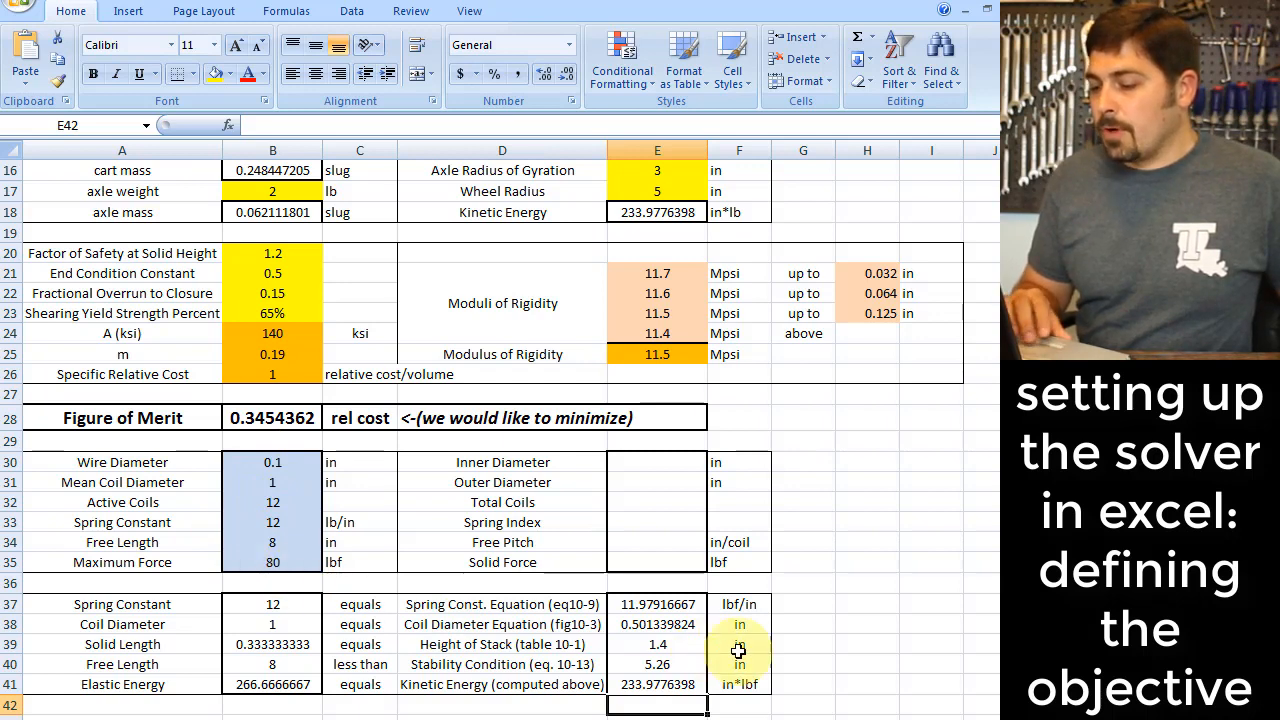
click(808, 650)
click(865, 646)
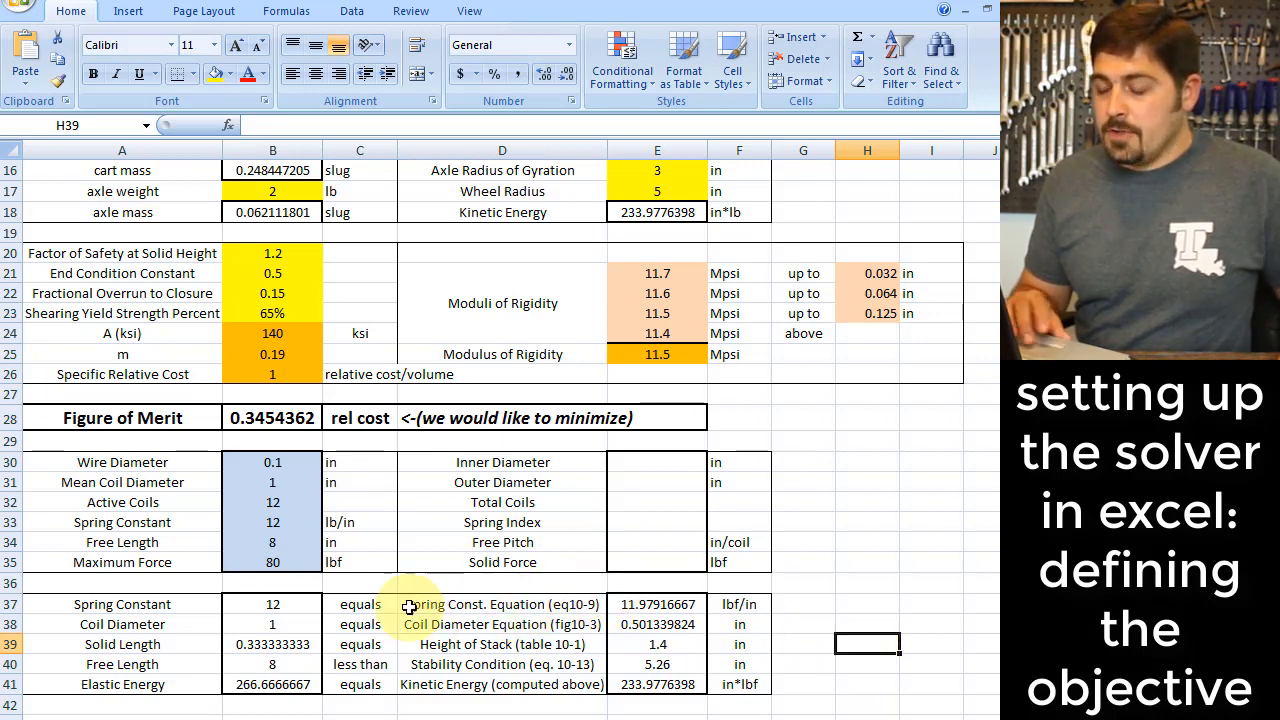
Step: Open Solver with the Figure of Merit in B28 as the target cell and move its dialog clear of the variables
click(277, 418)
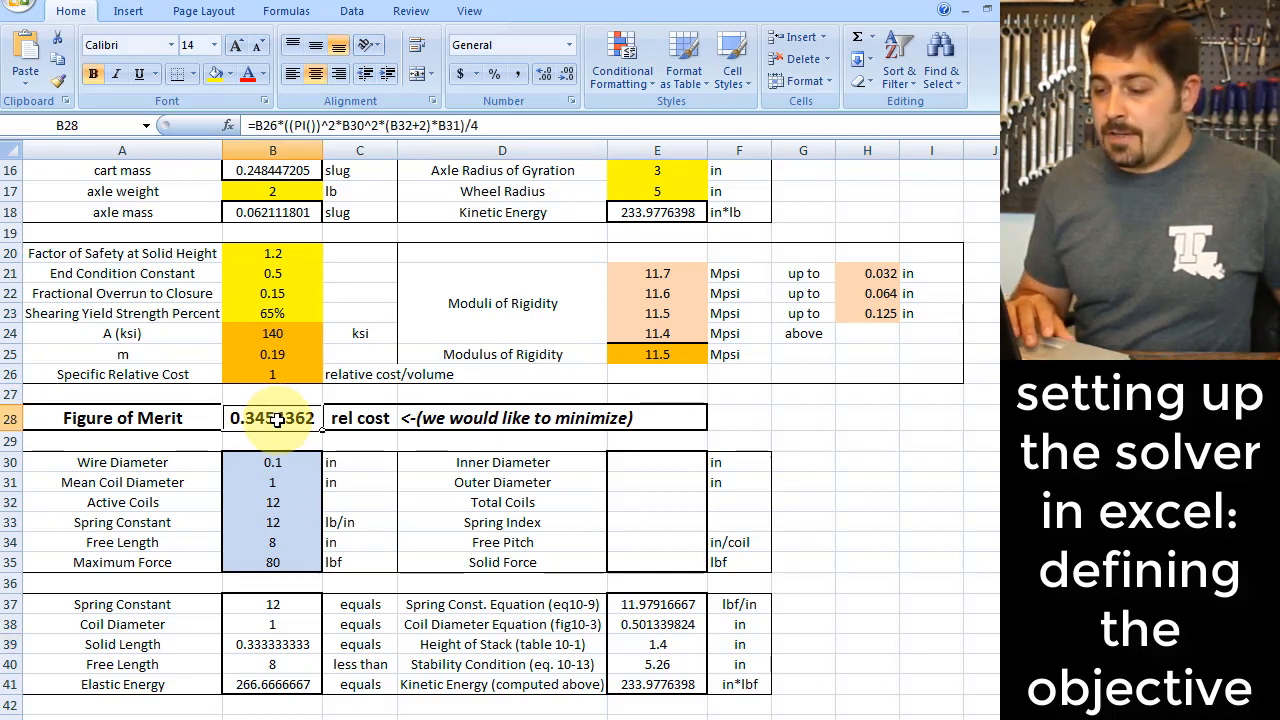
drag(290, 463, 663, 683)
click(285, 413)
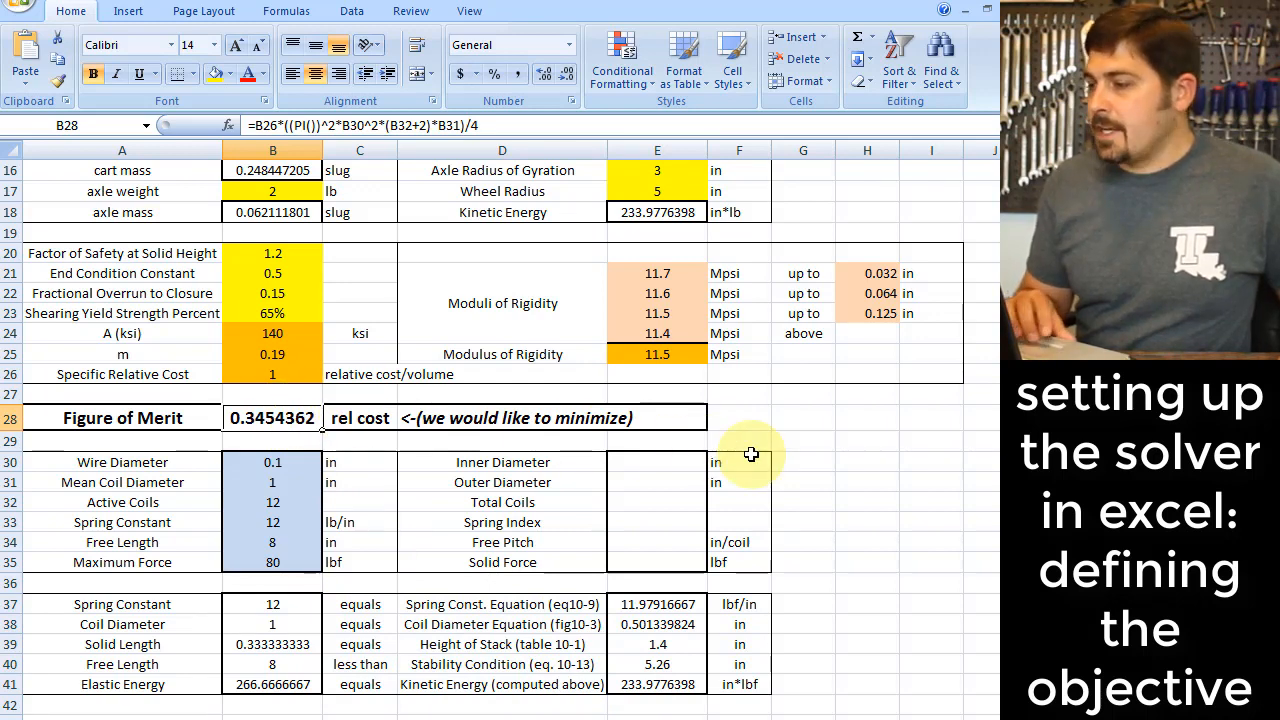
click(352, 14)
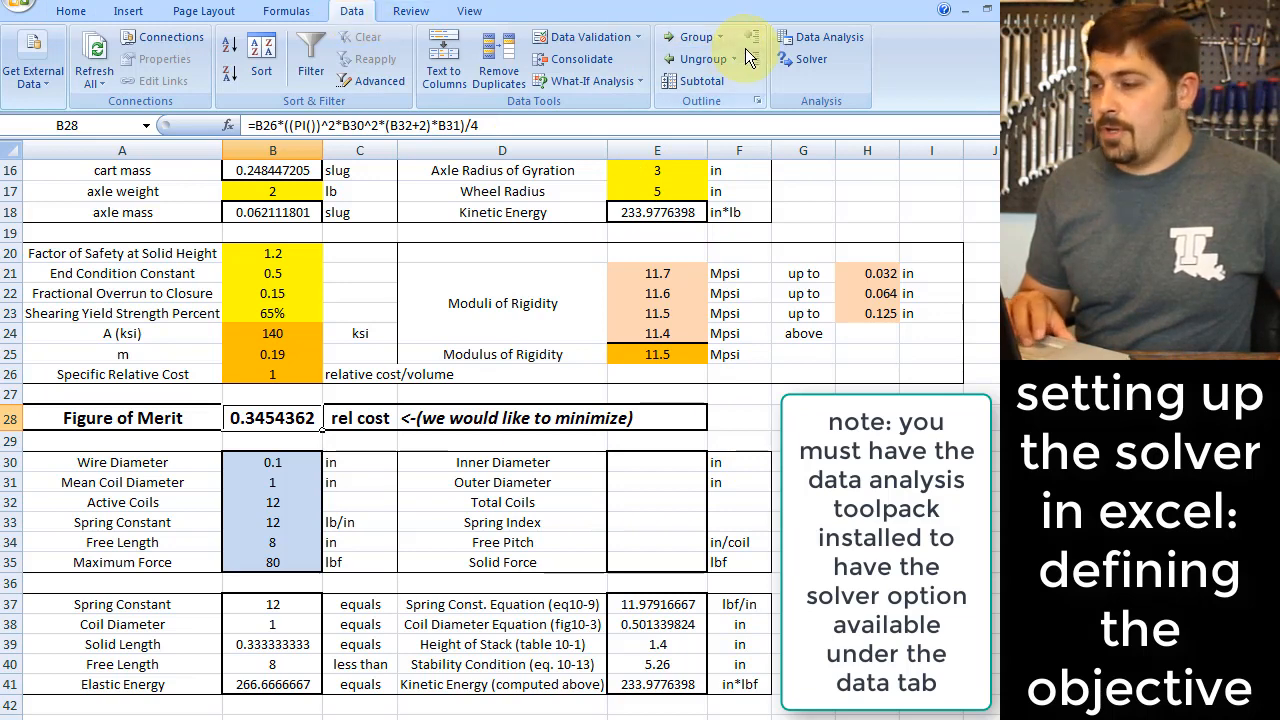
click(814, 63)
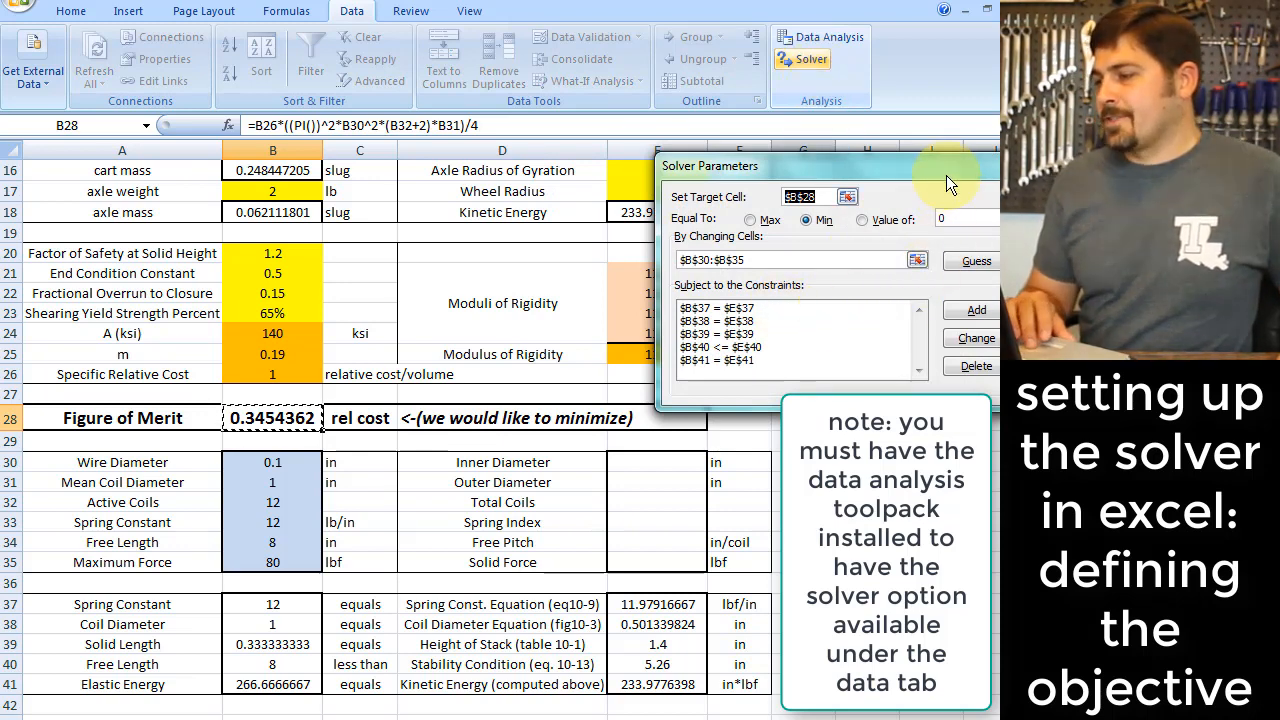
drag(946, 171, 825, 140)
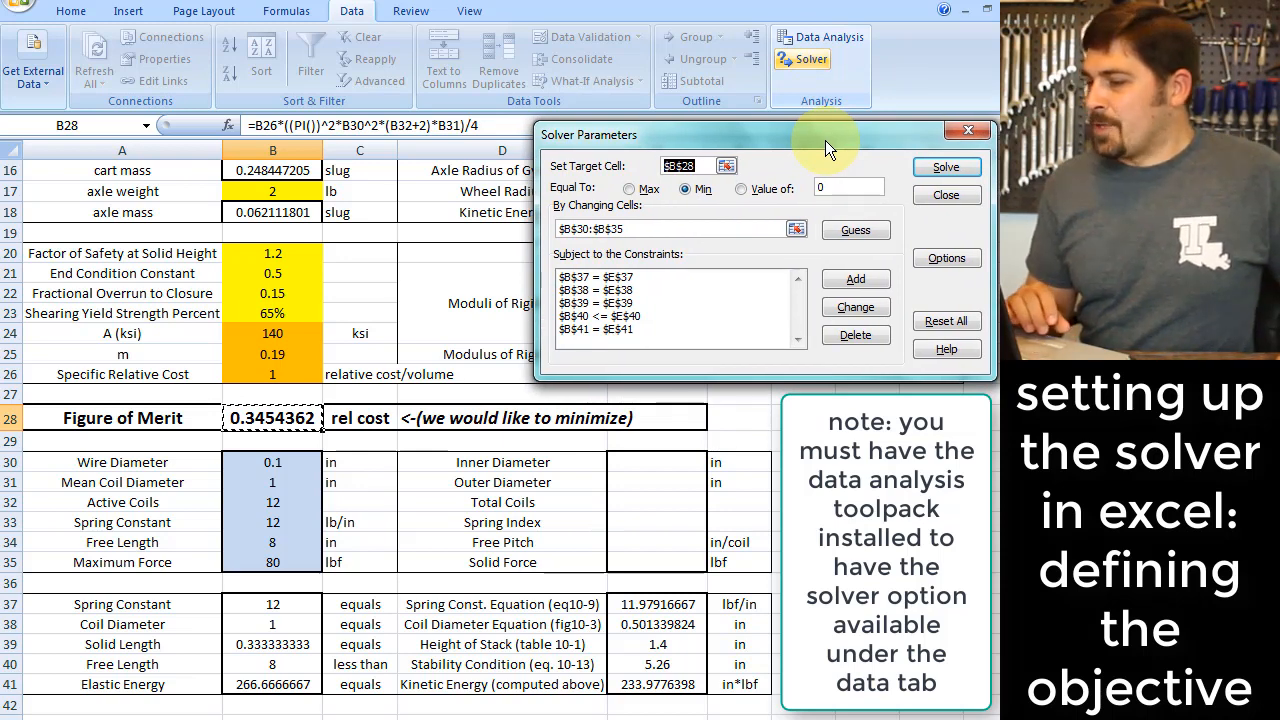
Step: Keep the target B28 set to Min and specify the spring variables $B$30:$B$35 as Solver's changing cells
click(701, 166)
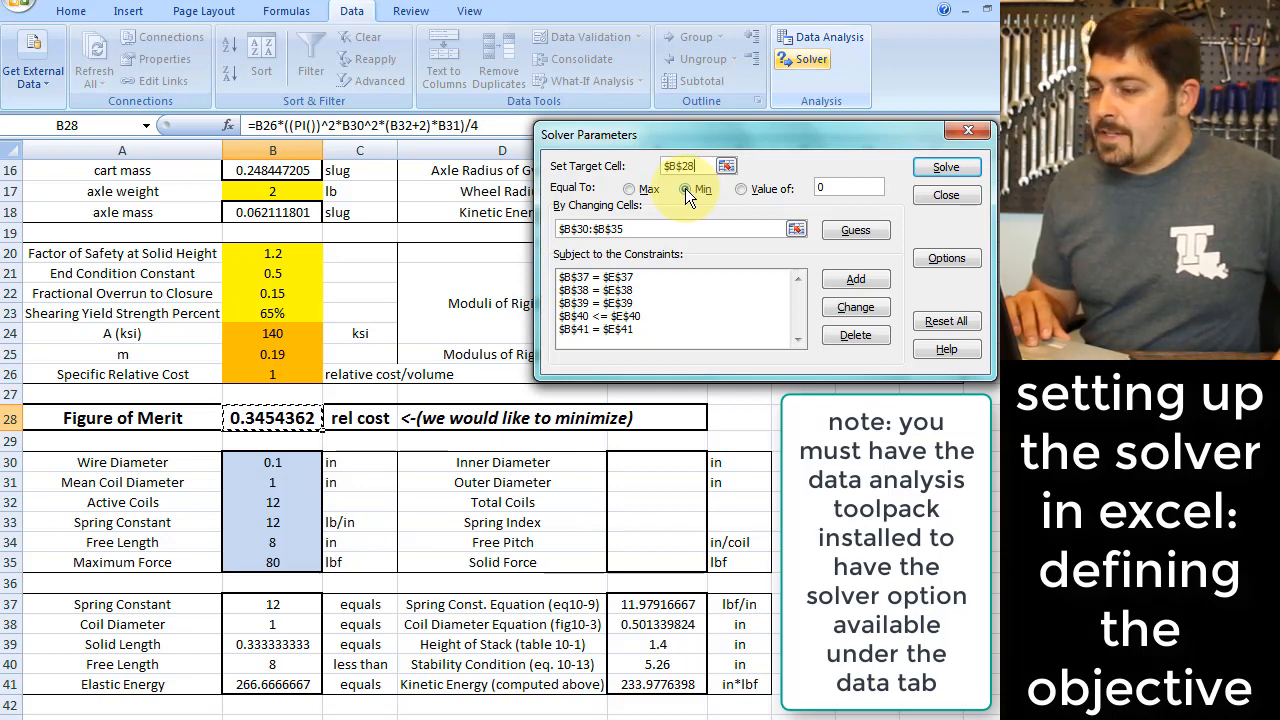
click(630, 229)
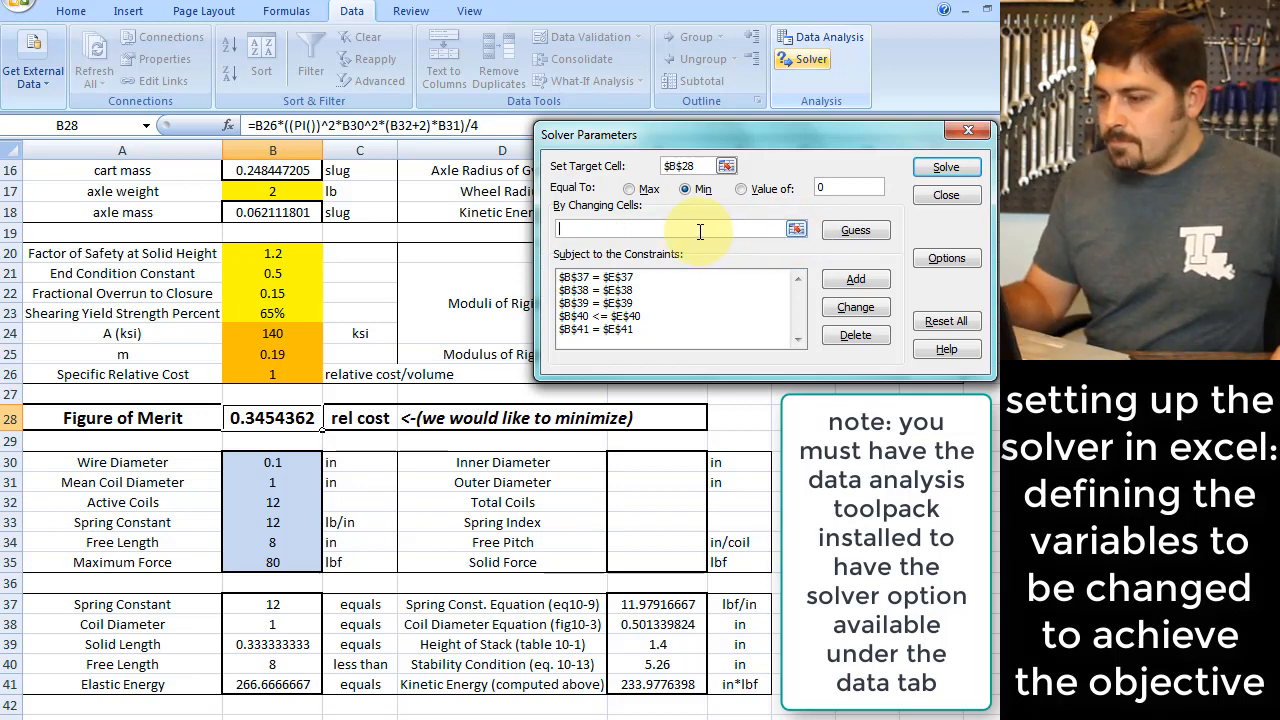
drag(297, 460, 289, 562)
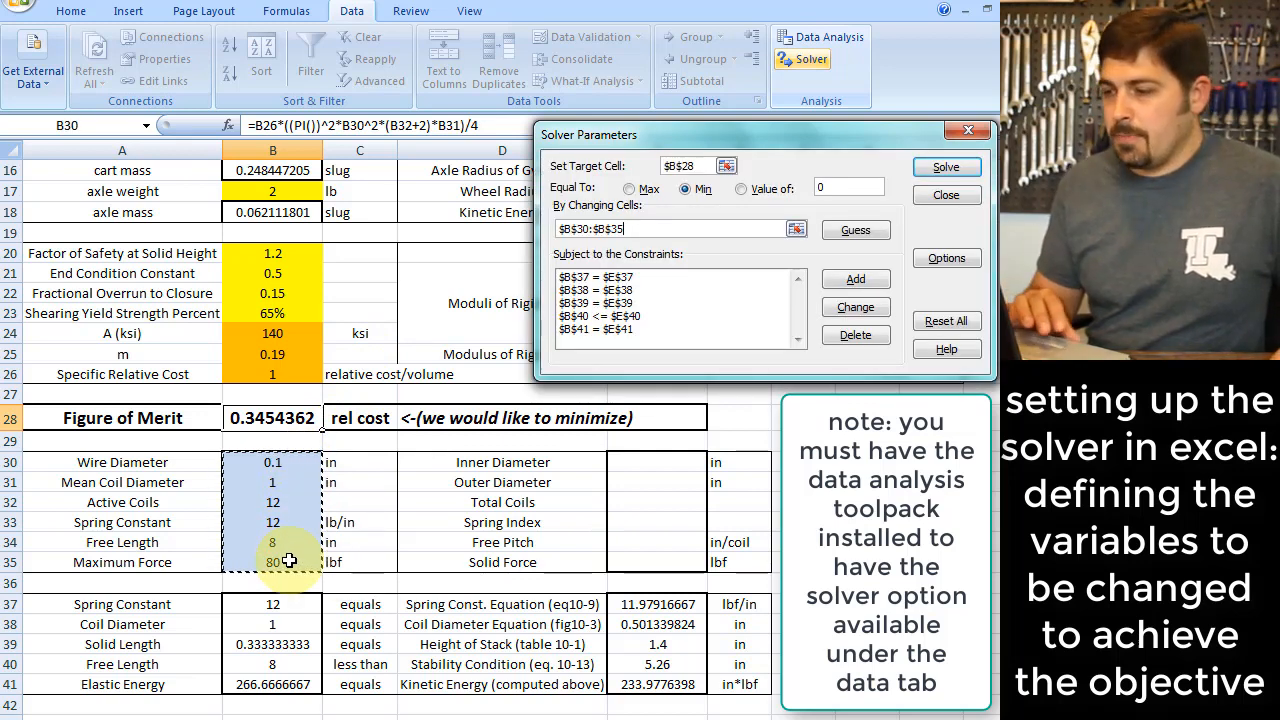
Step: Delete the existing Solver constraints $B$41 = $E$41 and $B$40 <= $E$40
click(615, 278)
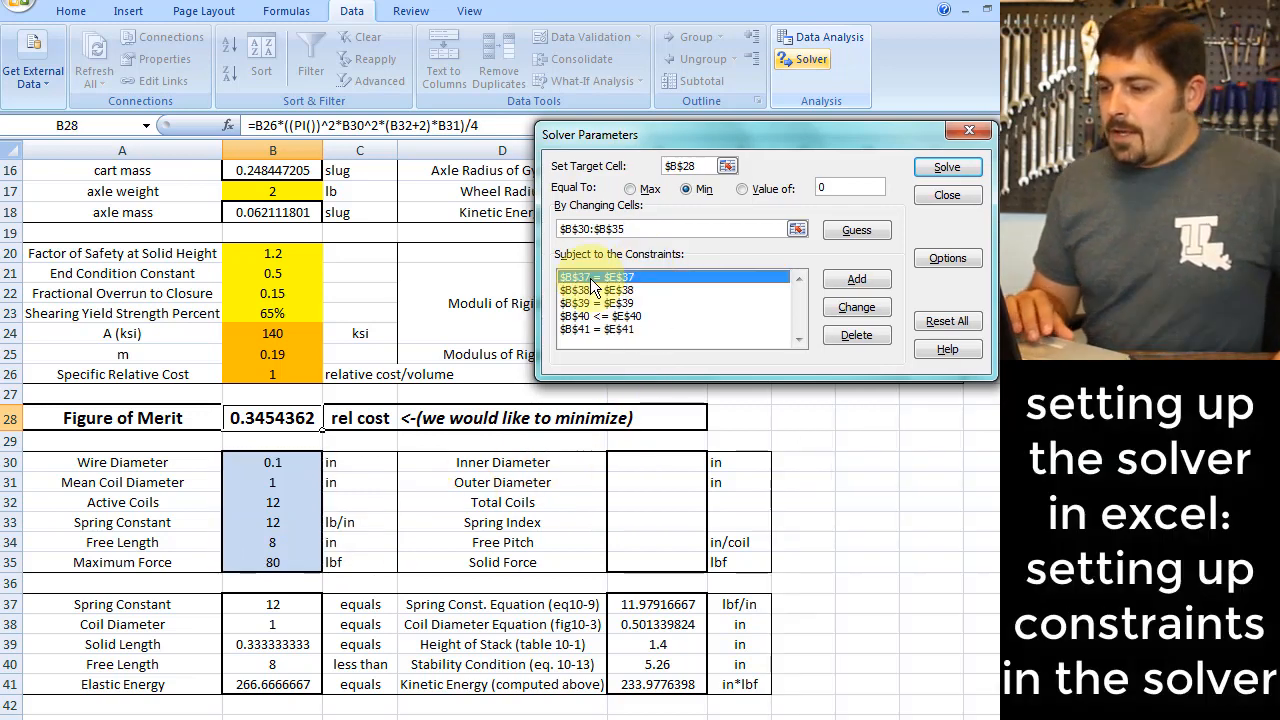
click(590, 330)
click(852, 337)
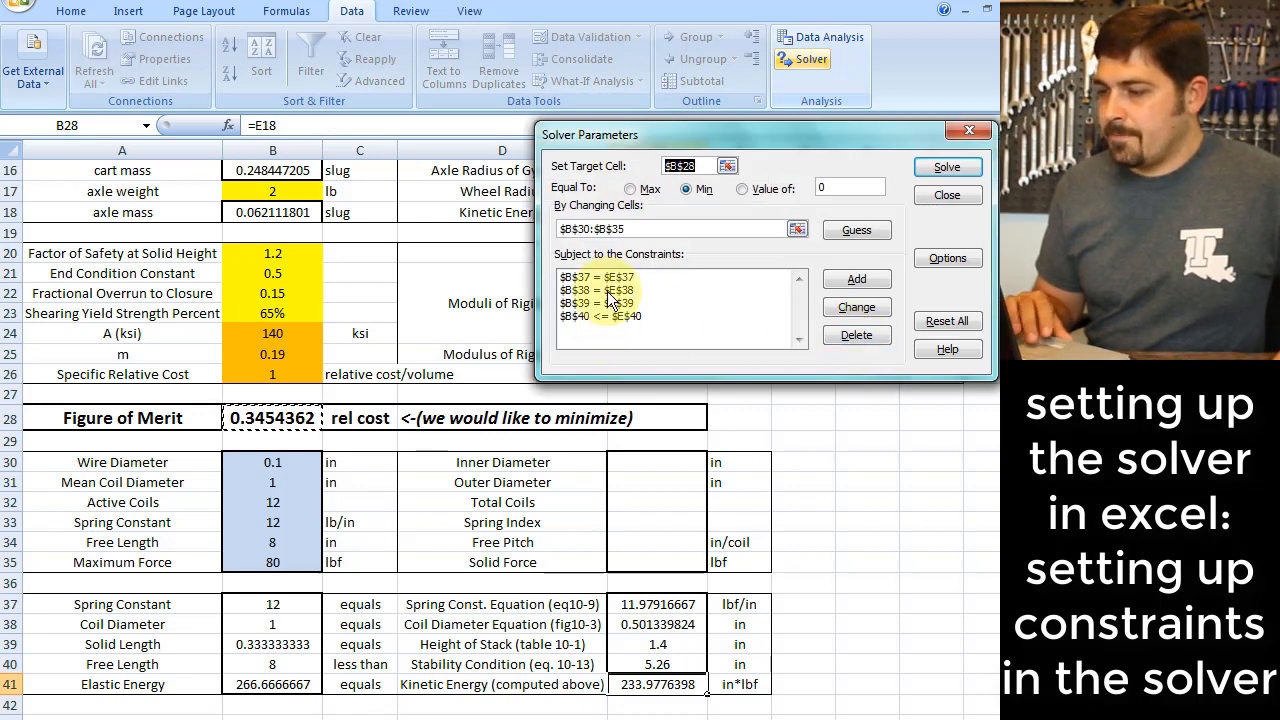
click(606, 316)
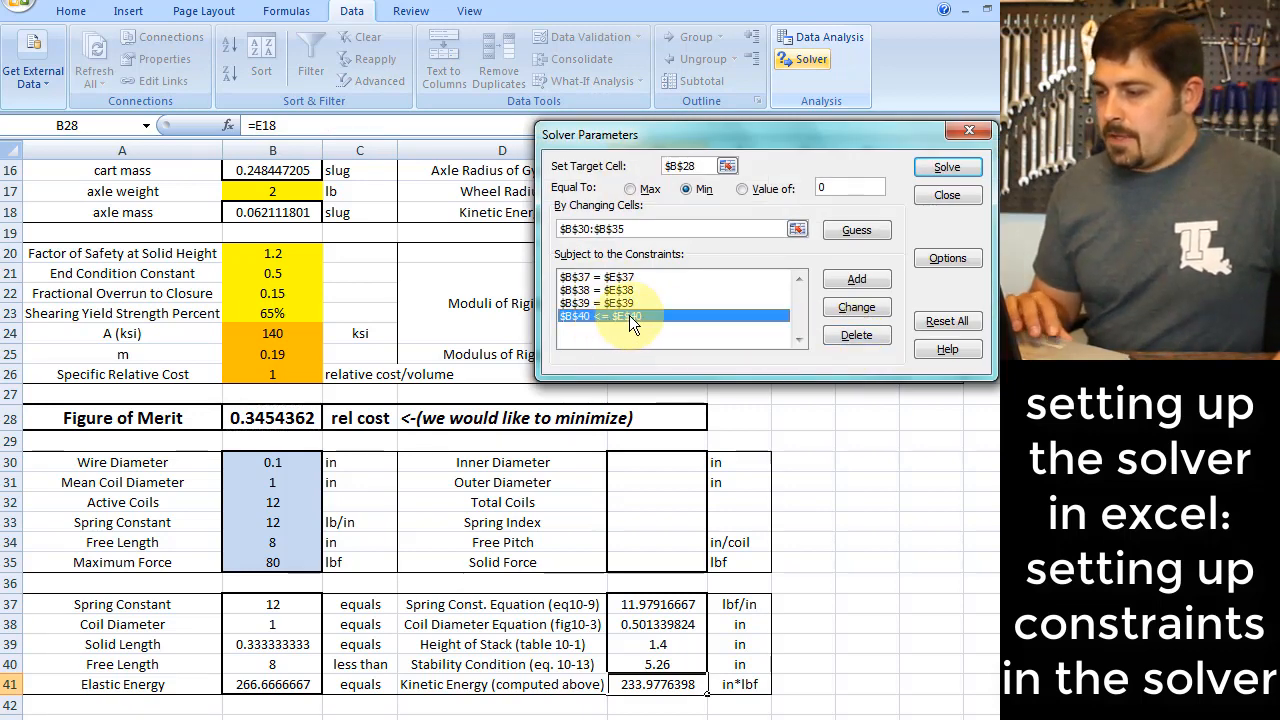
click(874, 337)
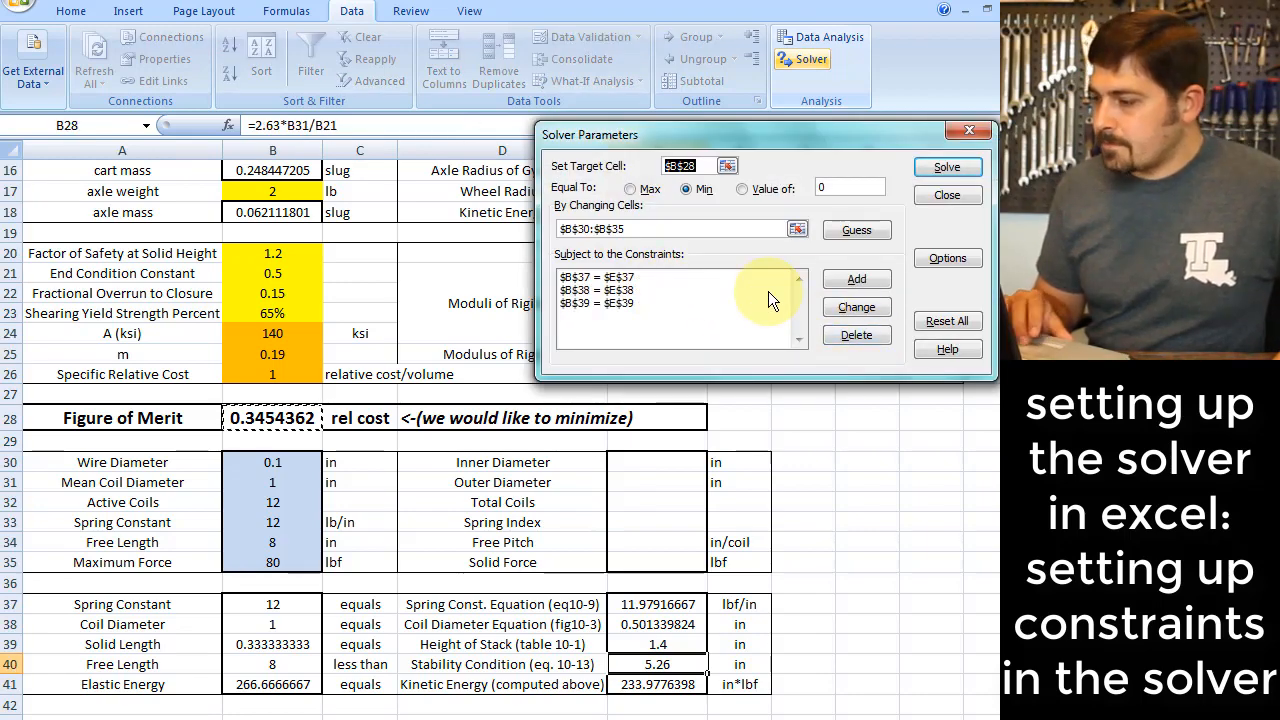
Step: Add a Solver constraint requiring the free length $B$40 to be <= the stability condition $E$40
click(853, 280)
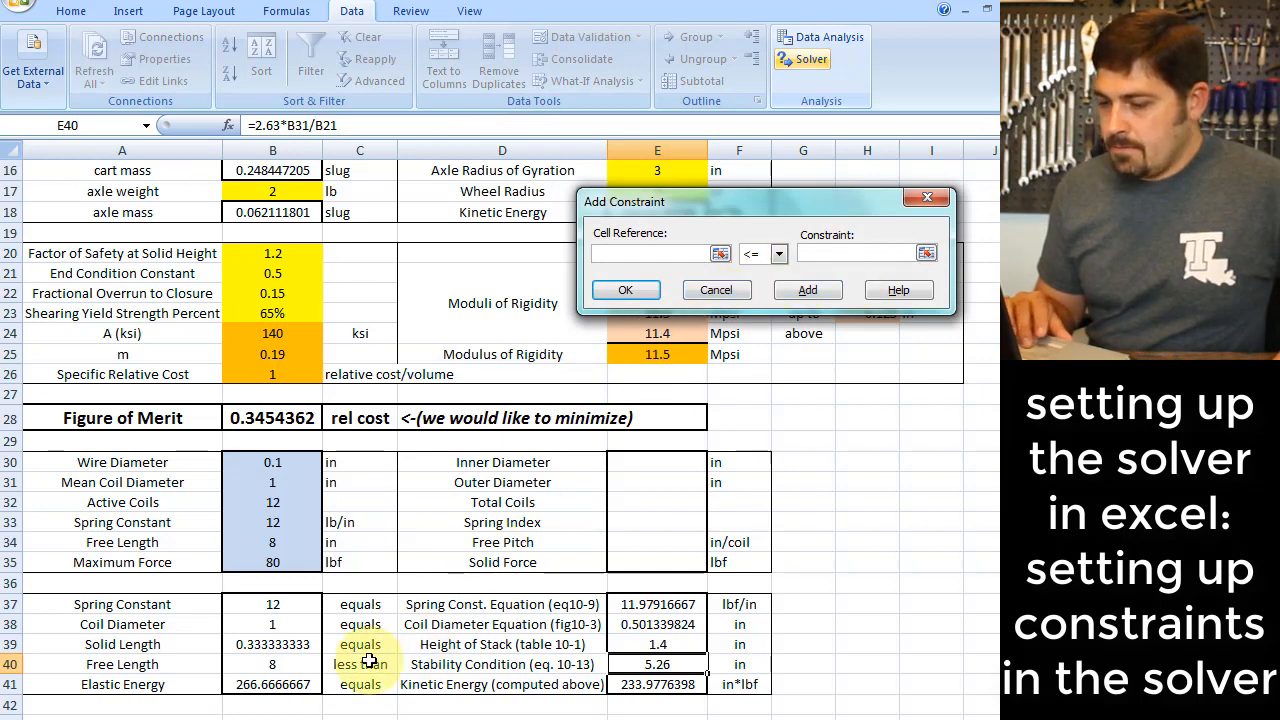
click(286, 667)
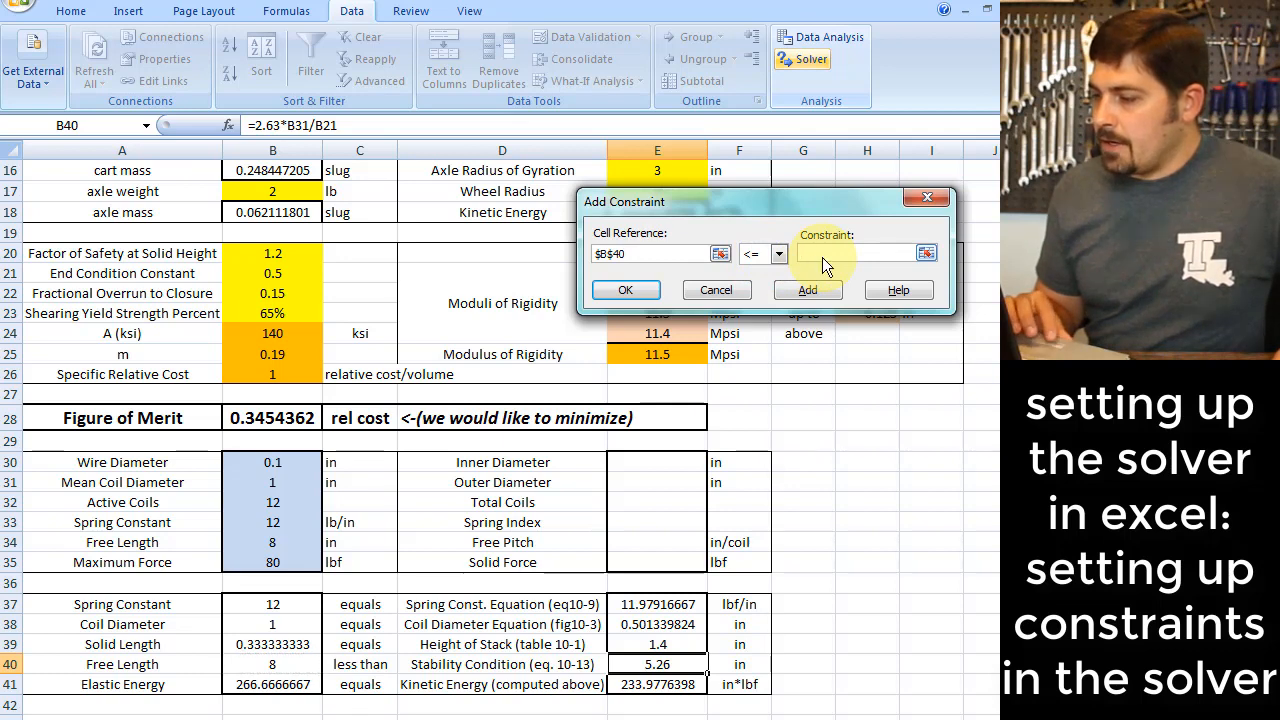
click(676, 664)
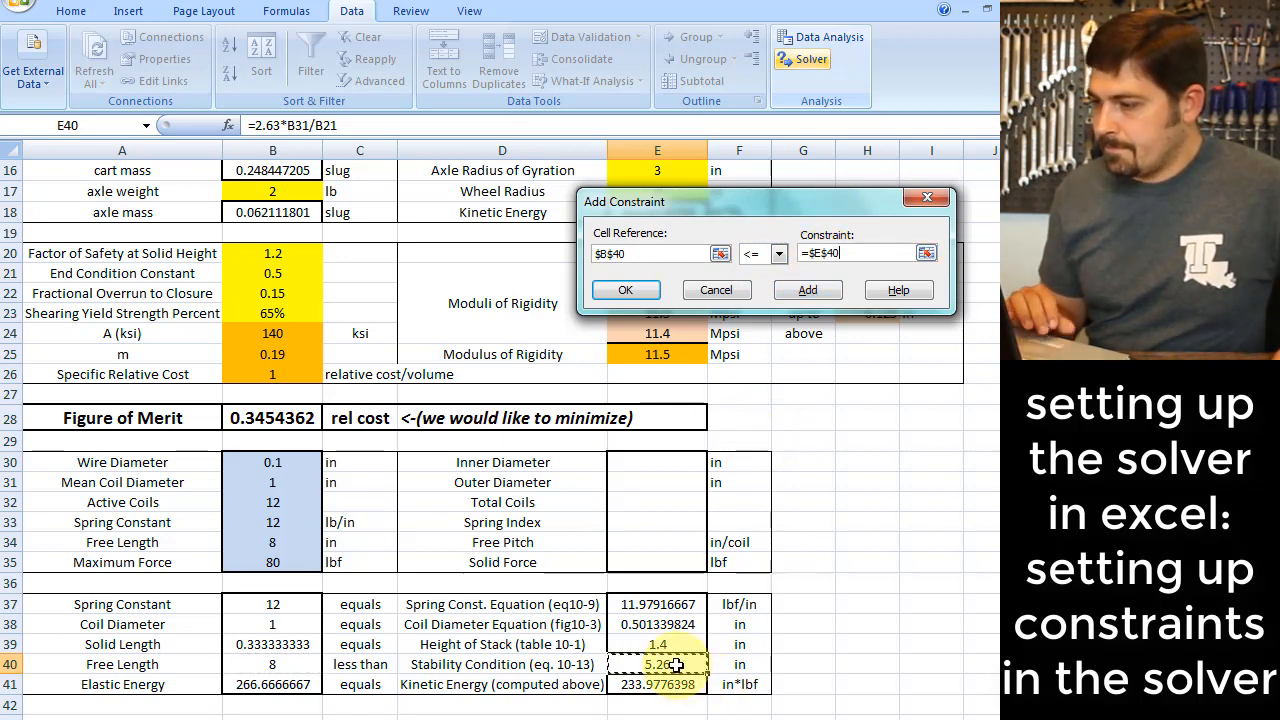
click(647, 291)
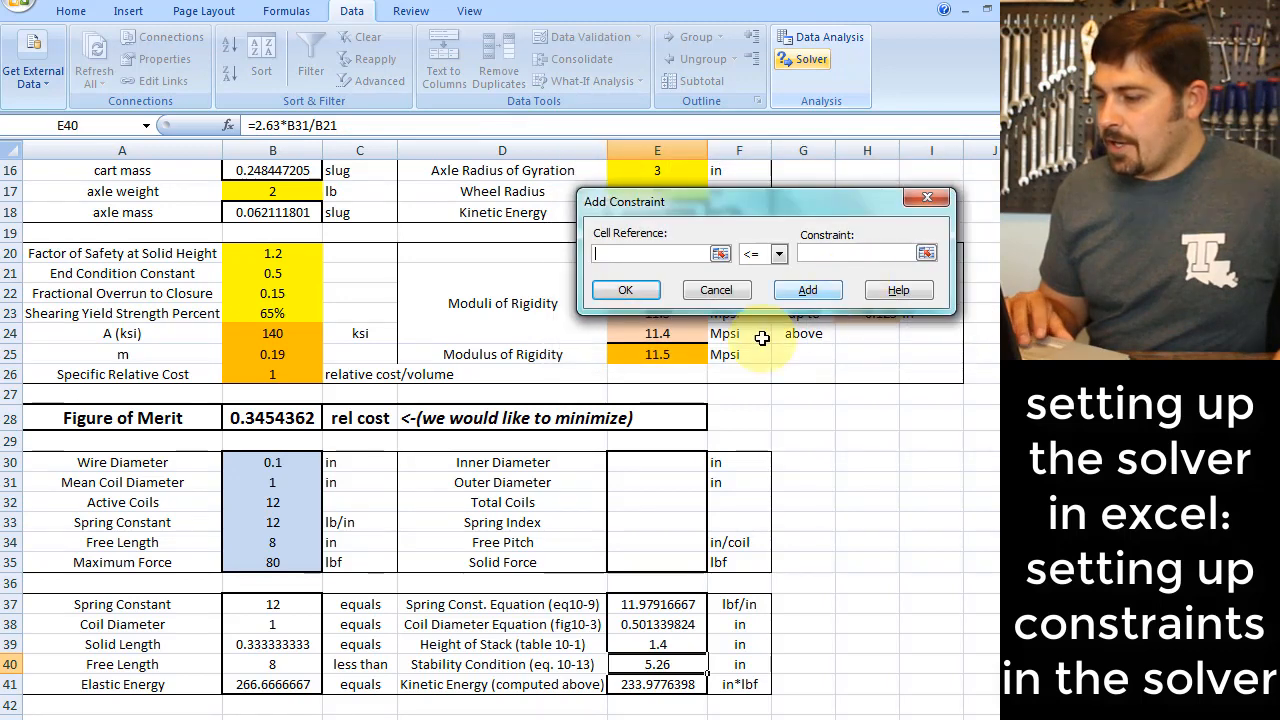
Step: Add a final Solver constraint requiring the elastic energy $B$41 to equal the kinetic energy $E$41 and return to the Solver parameters
click(300, 688)
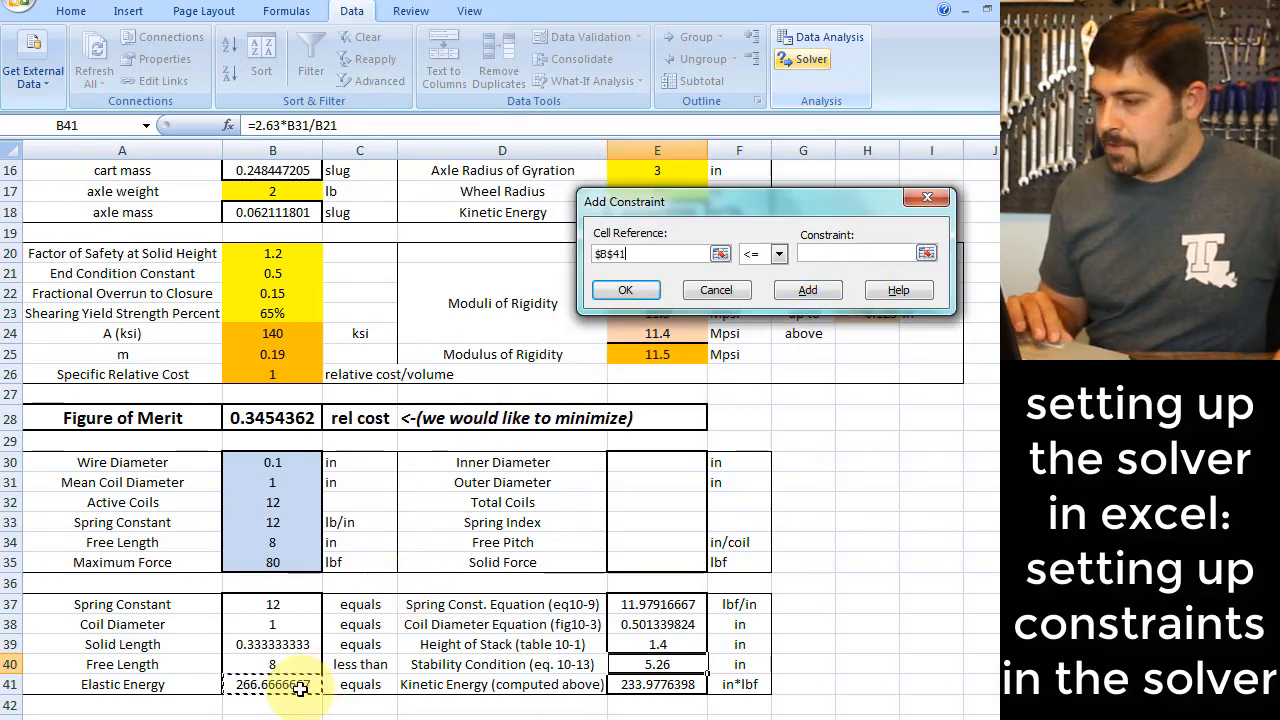
click(776, 260)
click(763, 285)
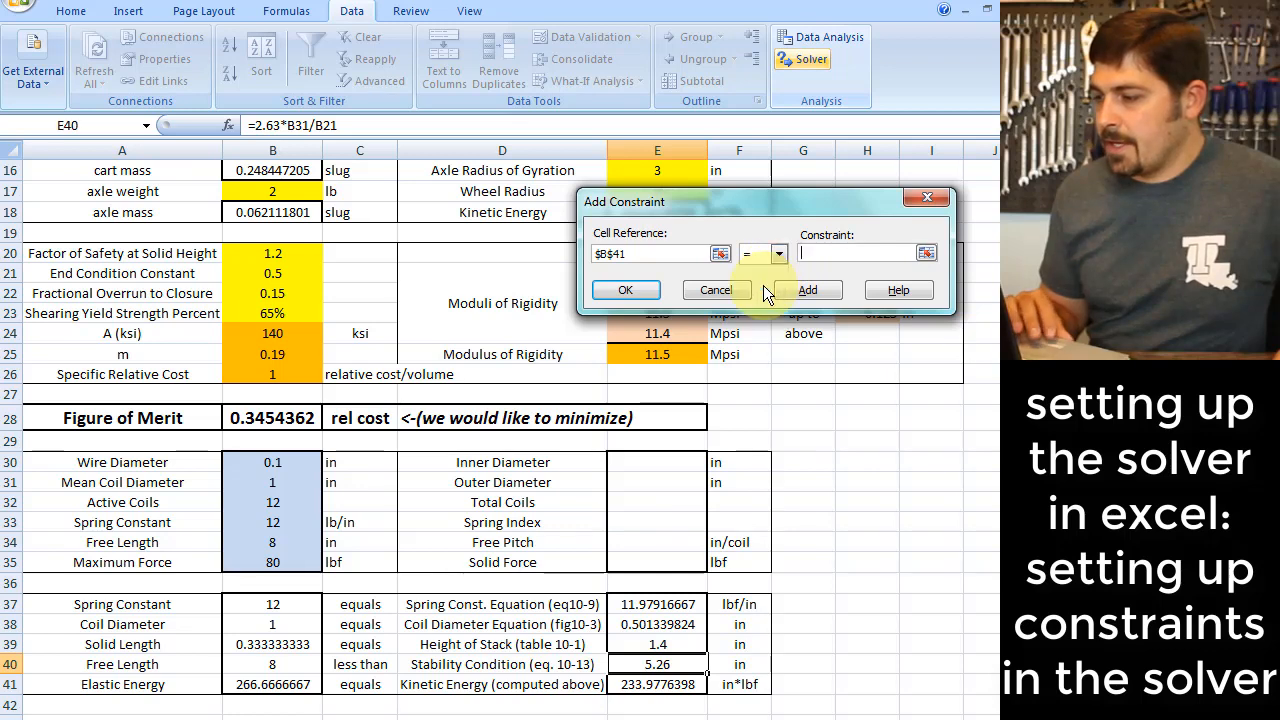
click(655, 685)
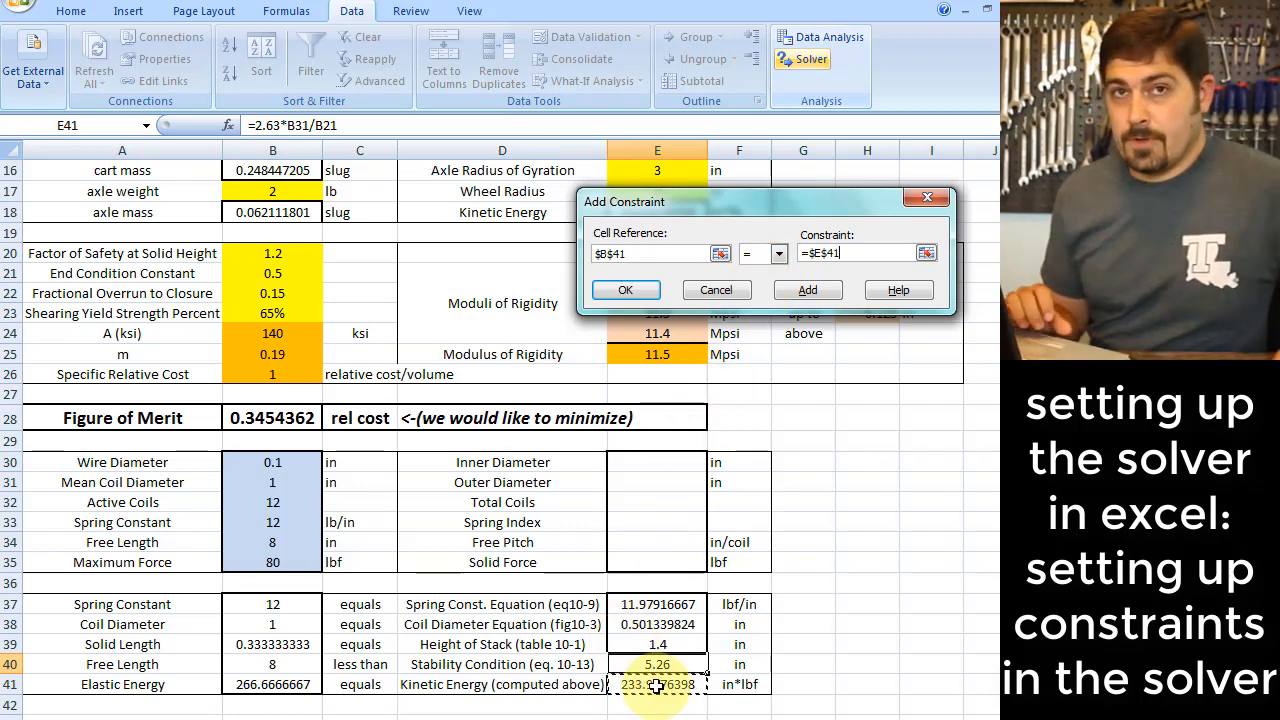
click(656, 289)
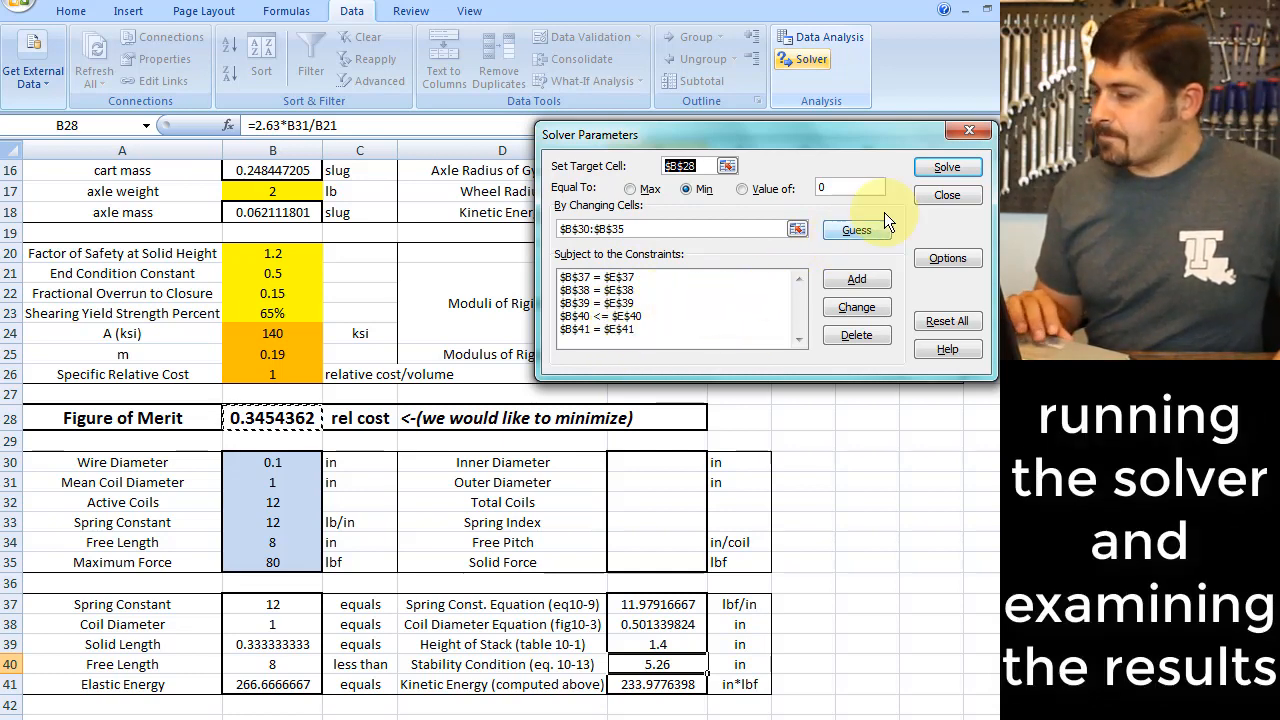
Step: Run Solver keeping its solution, and compare the constraint pairs in B37:E41, especially free length against the stability condition
click(954, 165)
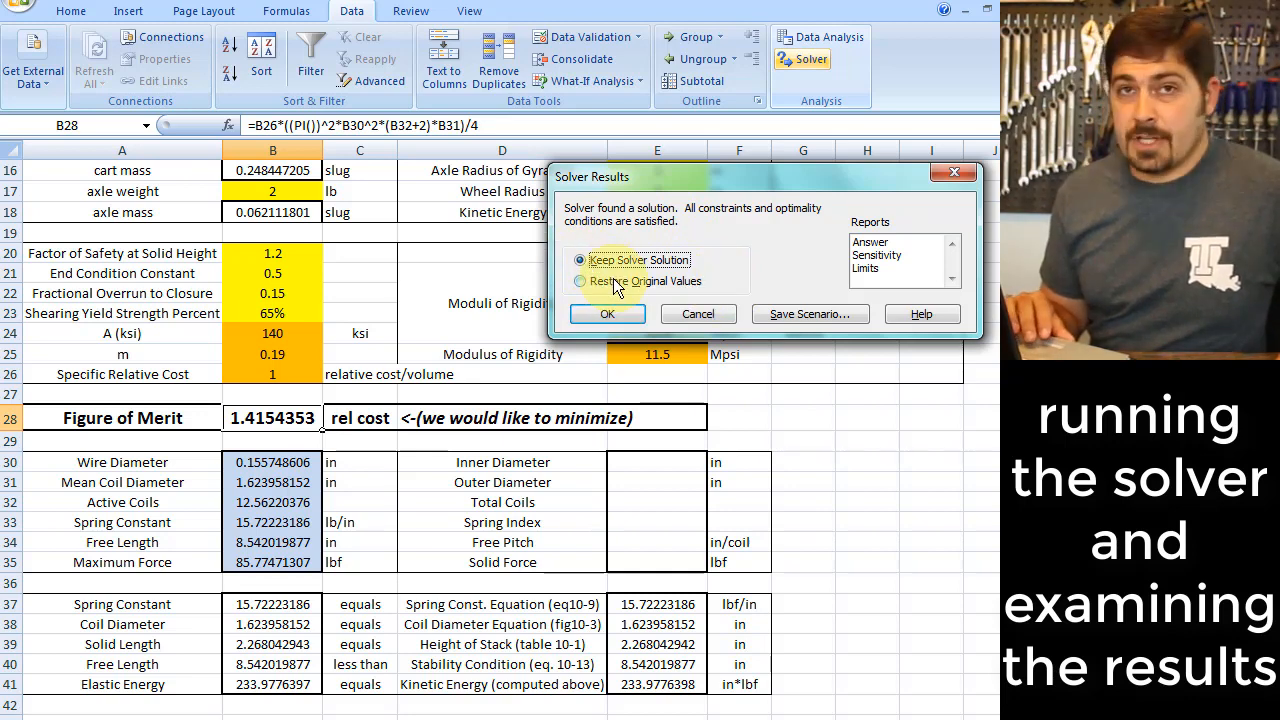
click(624, 312)
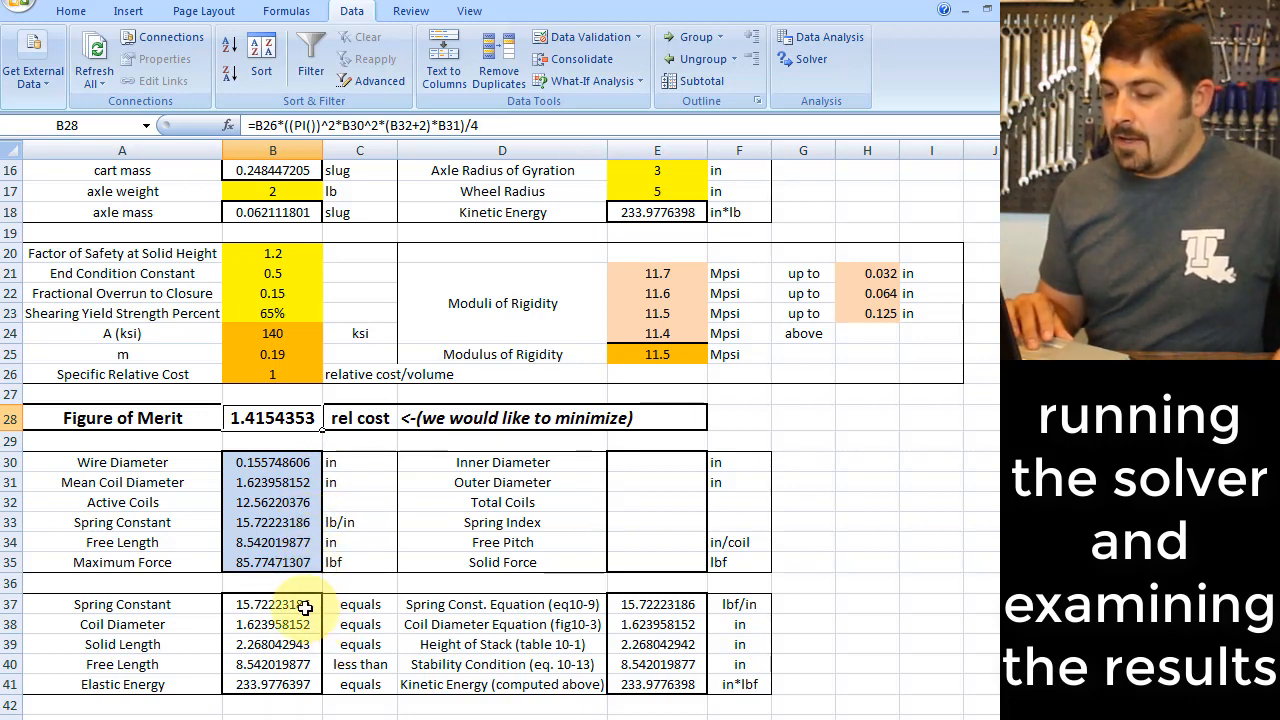
drag(303, 605, 651, 698)
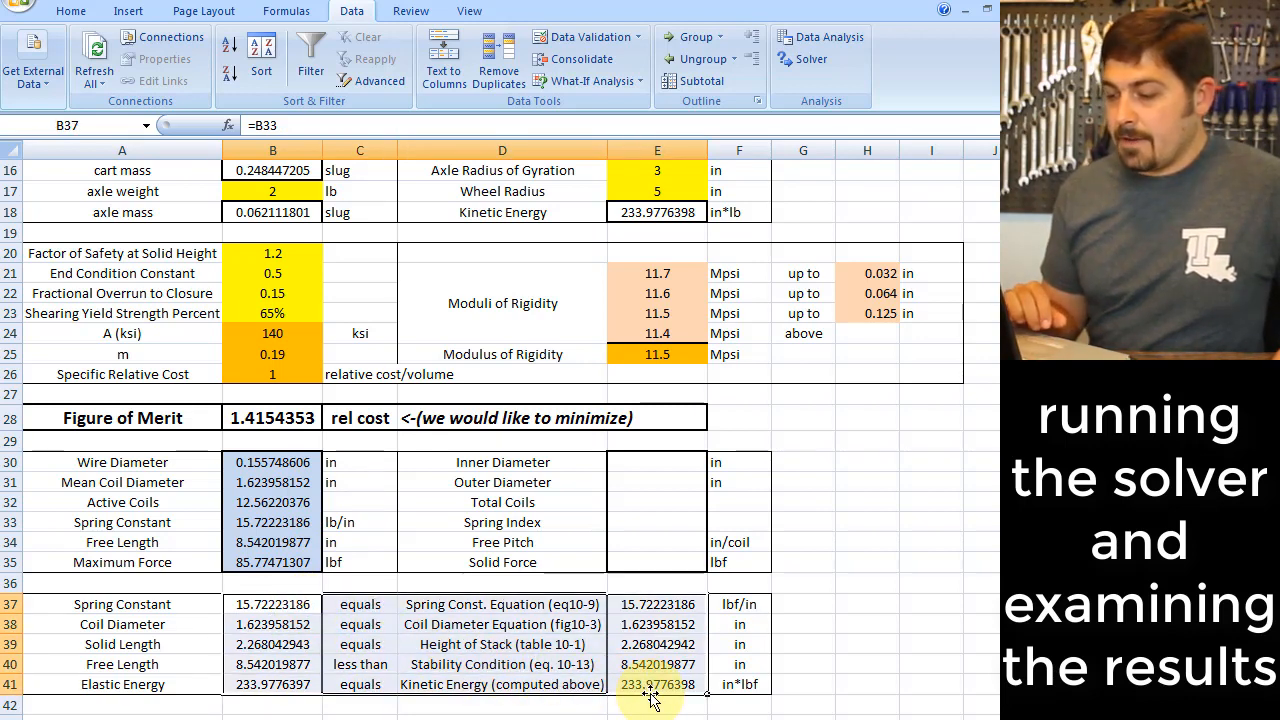
click(285, 665)
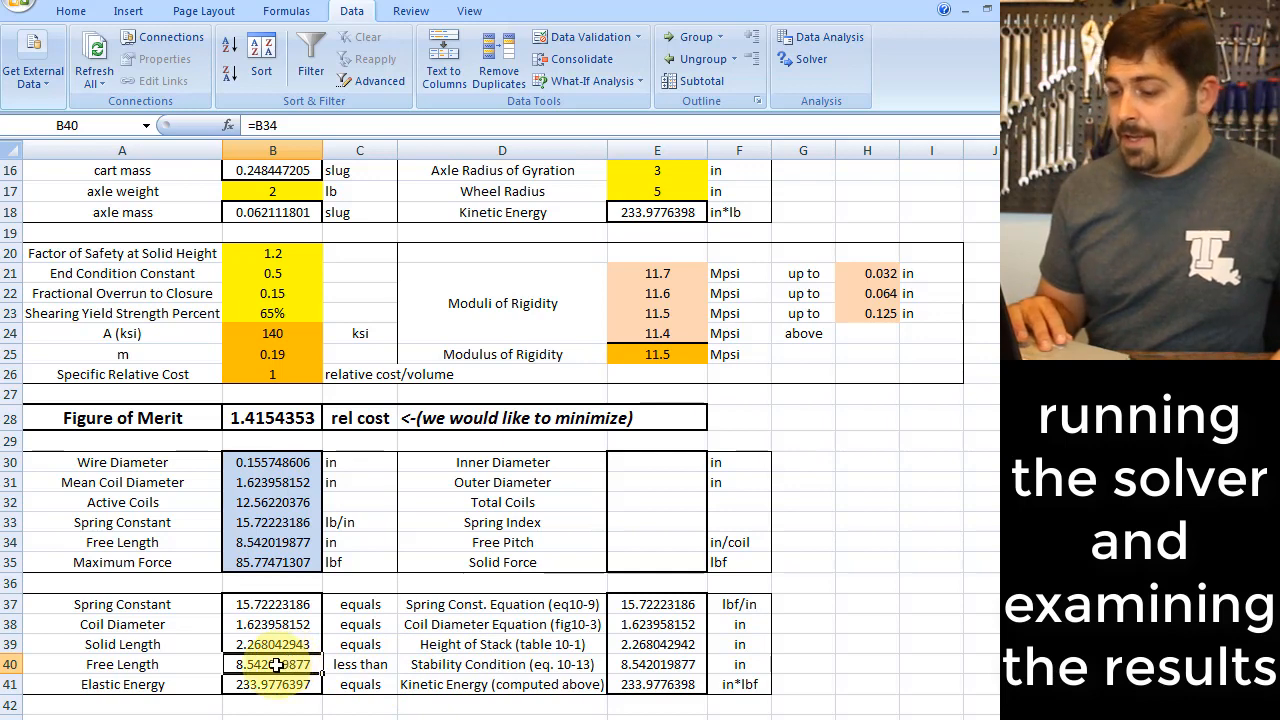
click(664, 667)
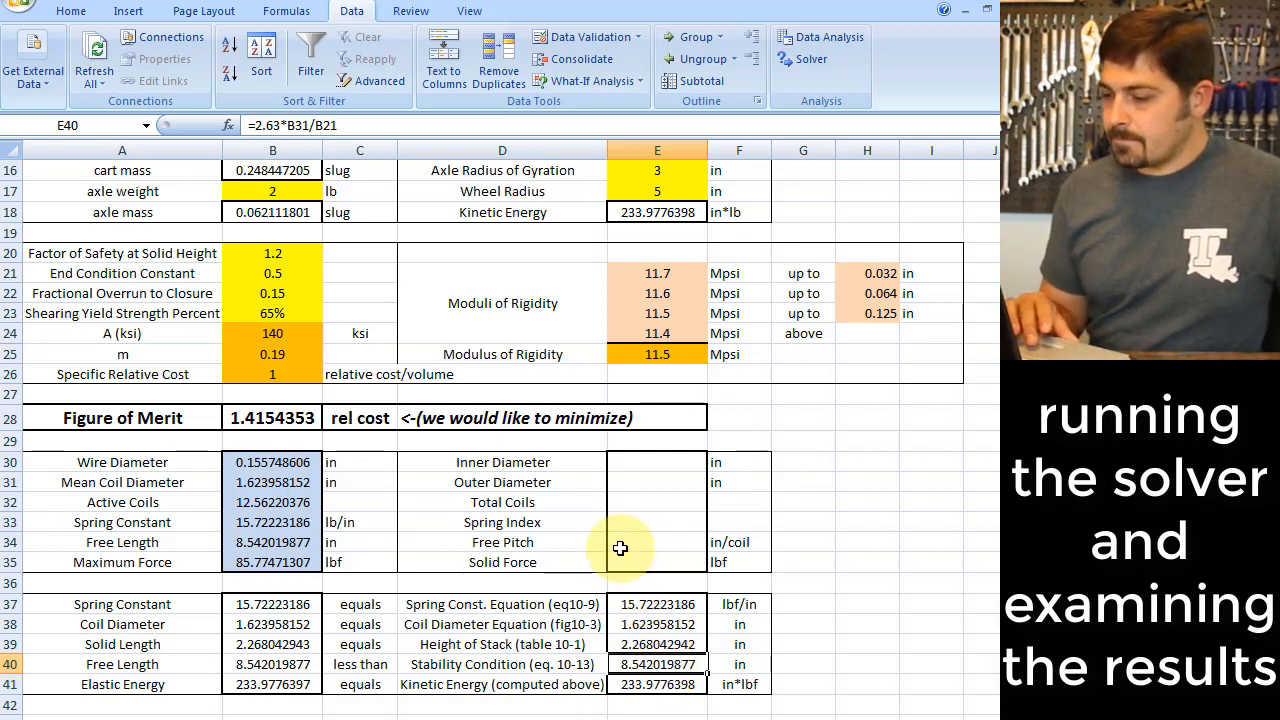
click(688, 684)
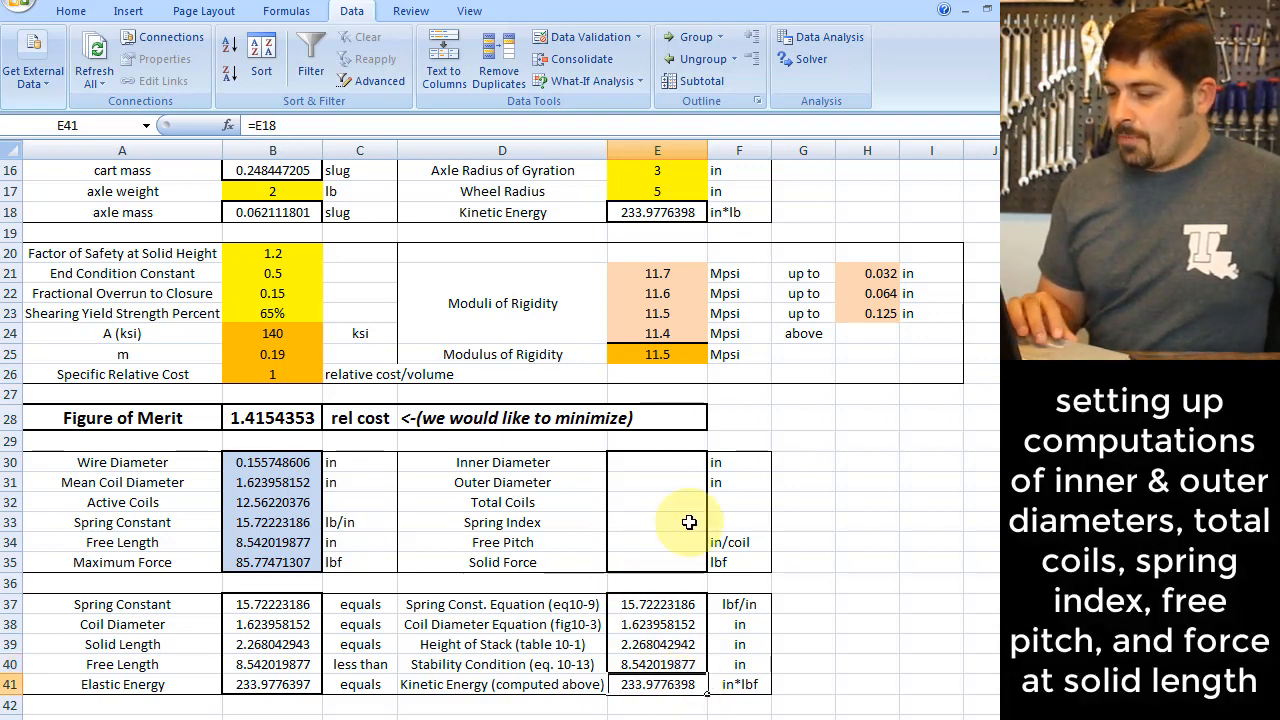
Step: Compute the Inner Diameter in E30 as mean coil diameter minus wire diameter with =B31-B30
click(656, 462)
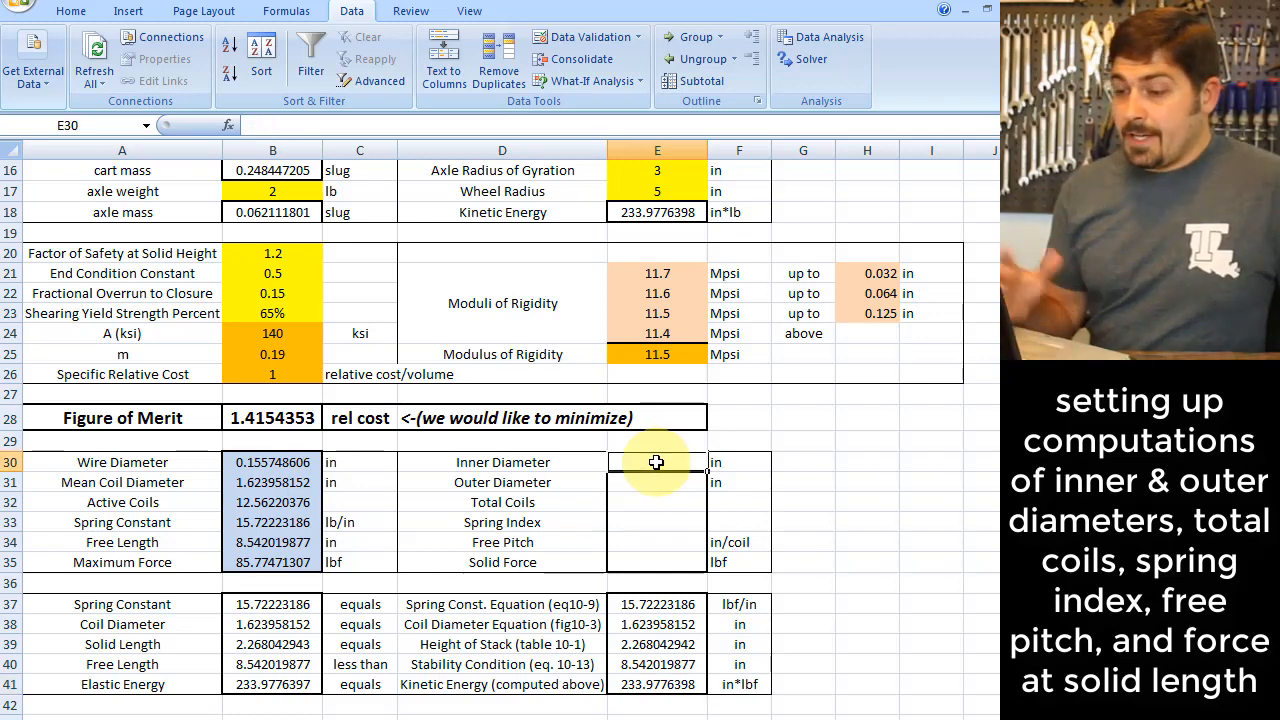
text(=)
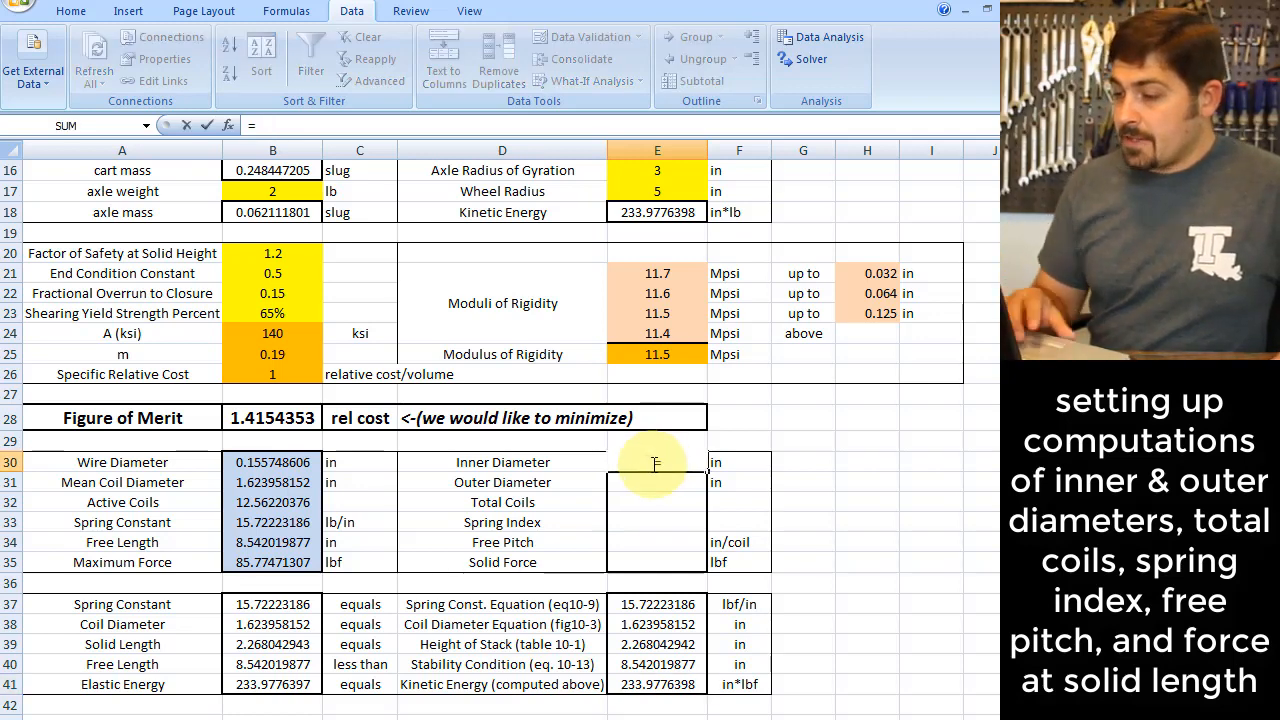
click(268, 496)
click(268, 481)
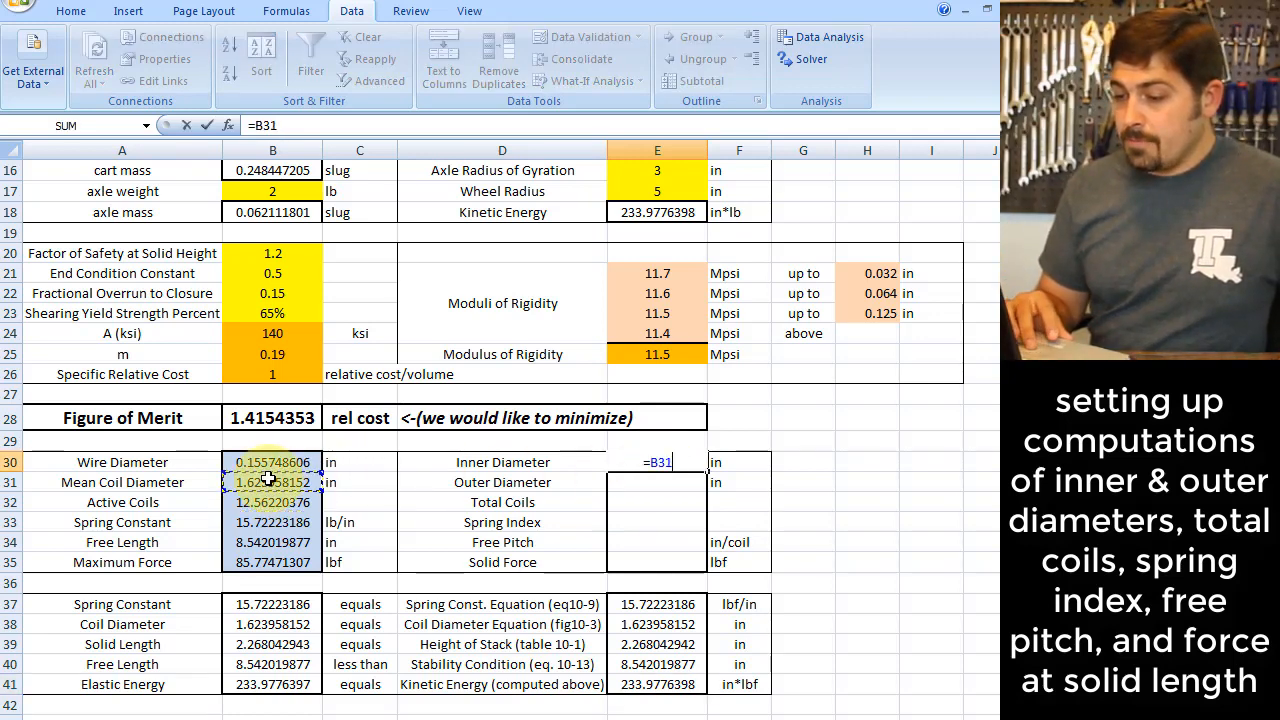
text(-)
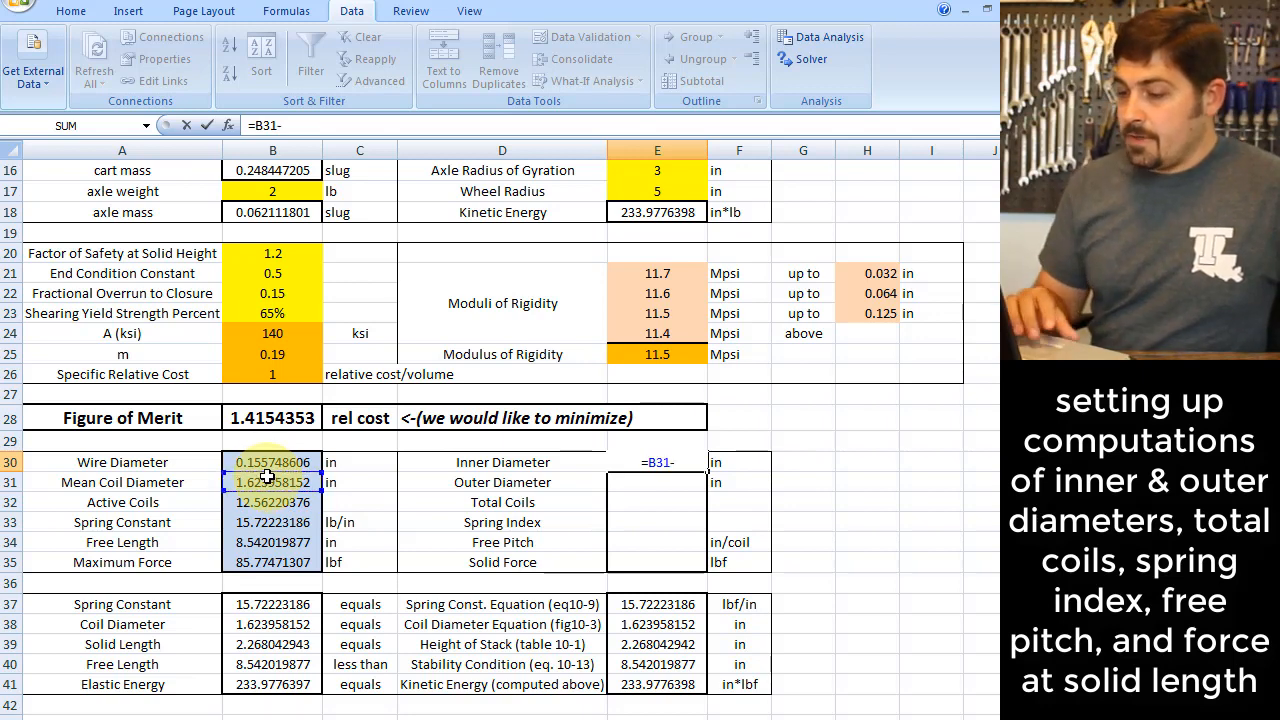
click(264, 466)
key(Return)
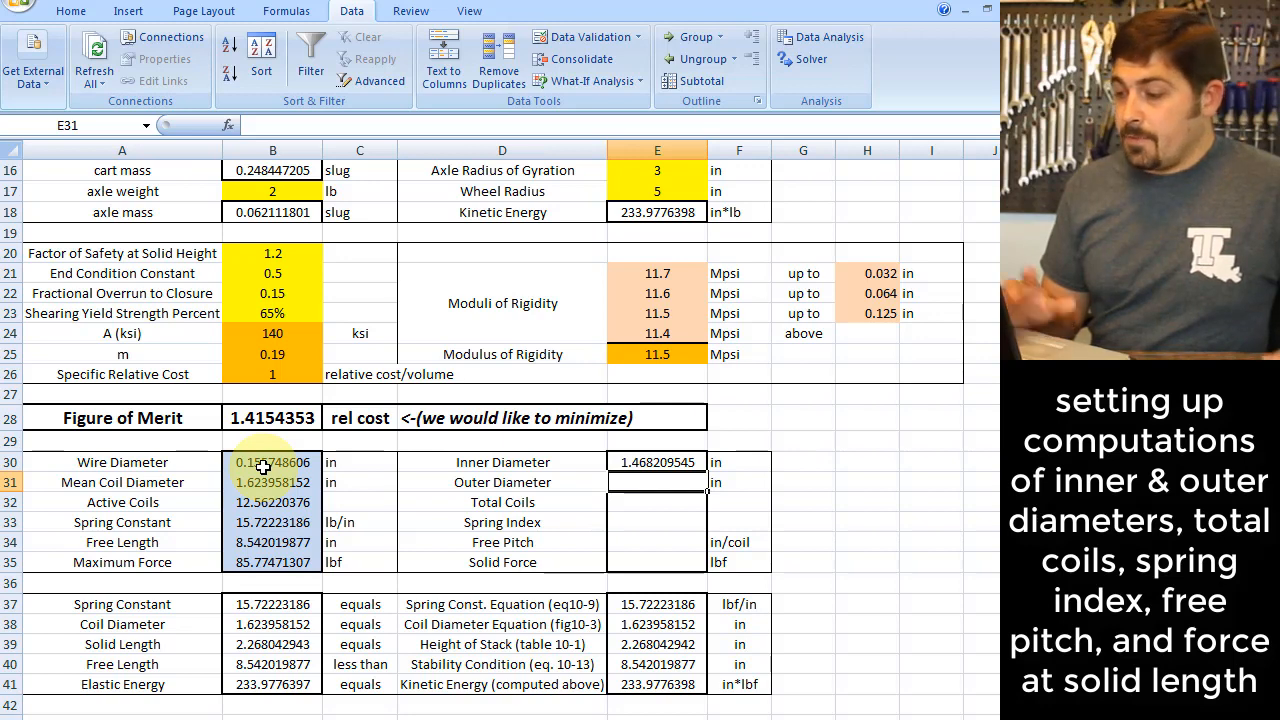
Step: Compute the Outer Diameter in E31 as mean coil diameter plus wire diameter with =B31+B30
text(=)
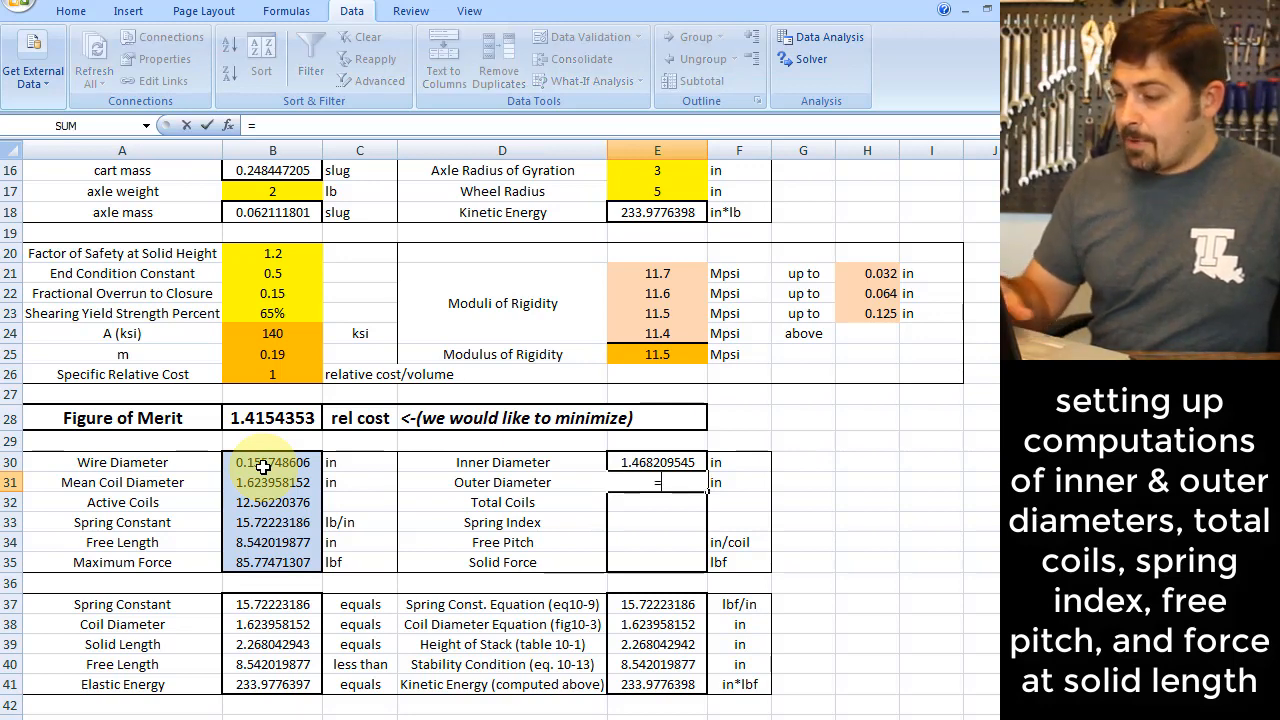
click(262, 481)
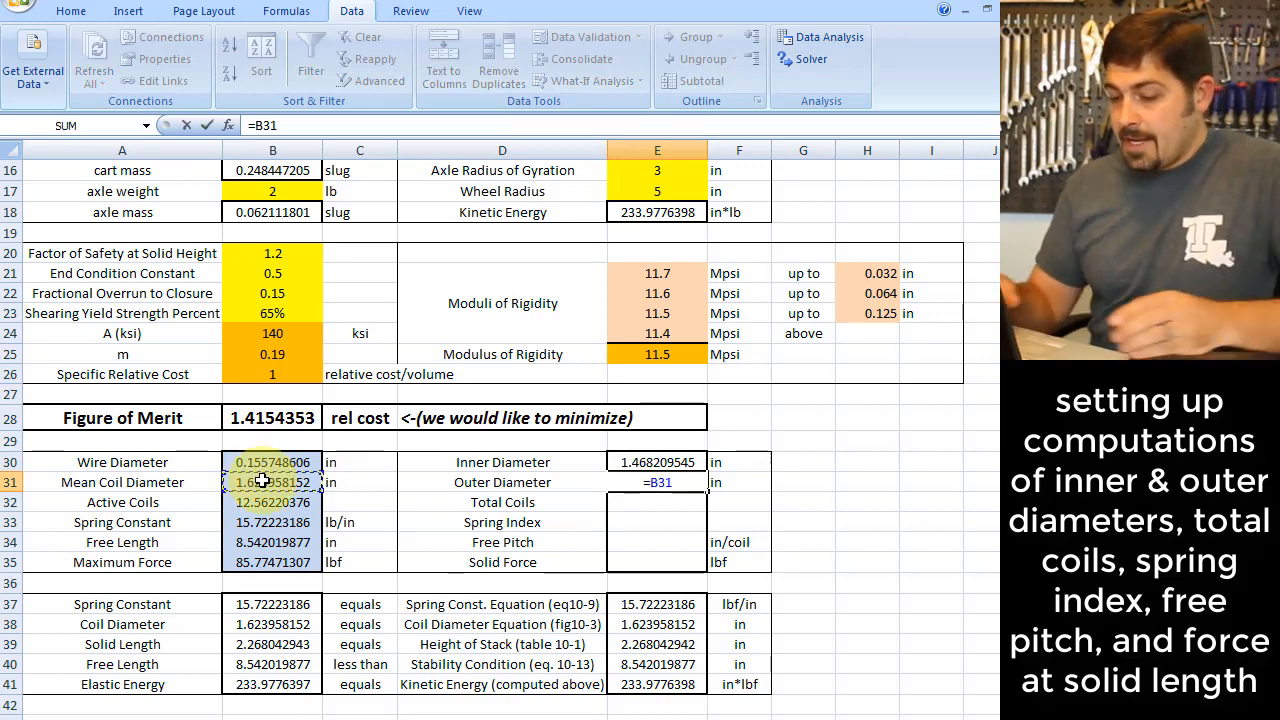
text(+)
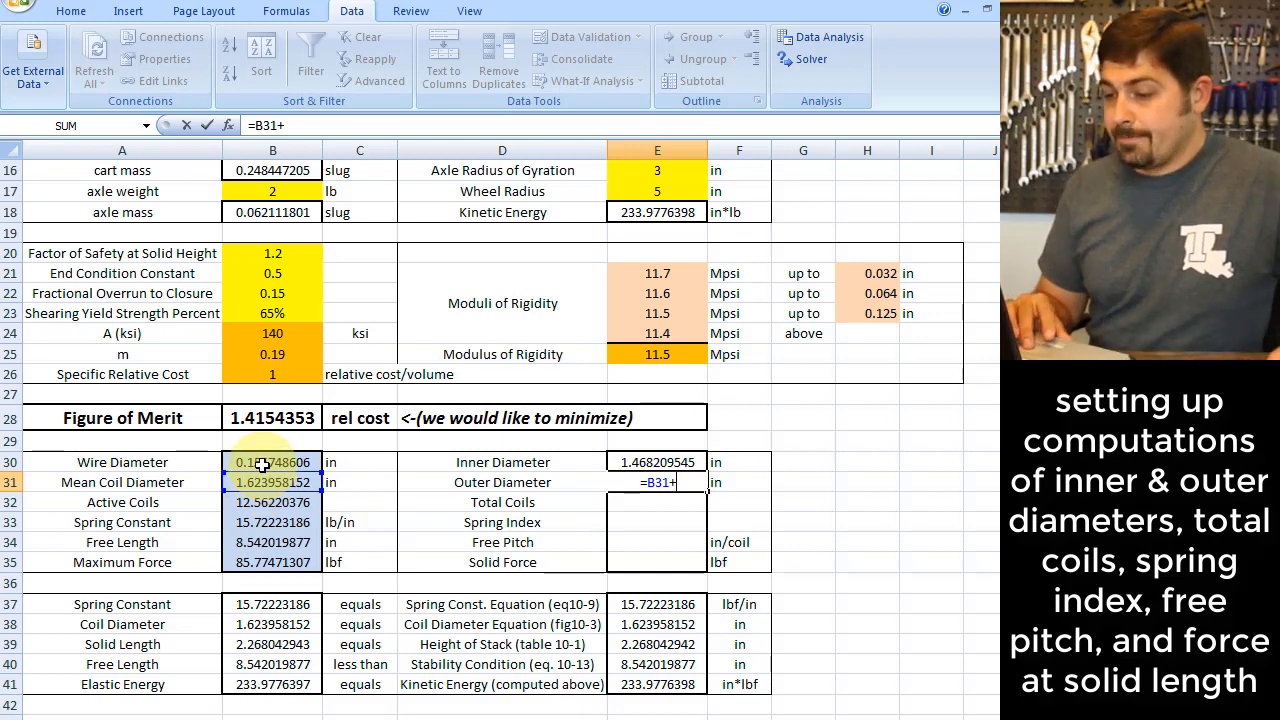
click(262, 465)
key(Return)
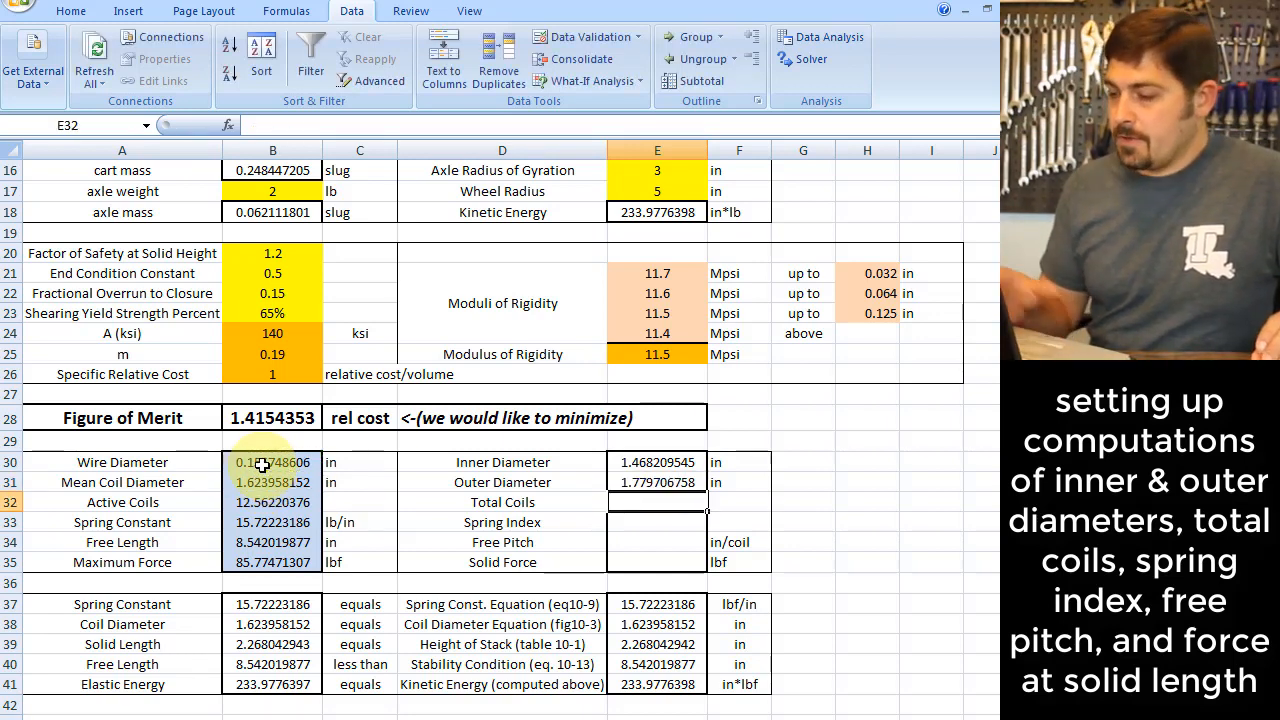
Step: Compute the Total Coils in E32 from the active coils with =B32+2
text(=)
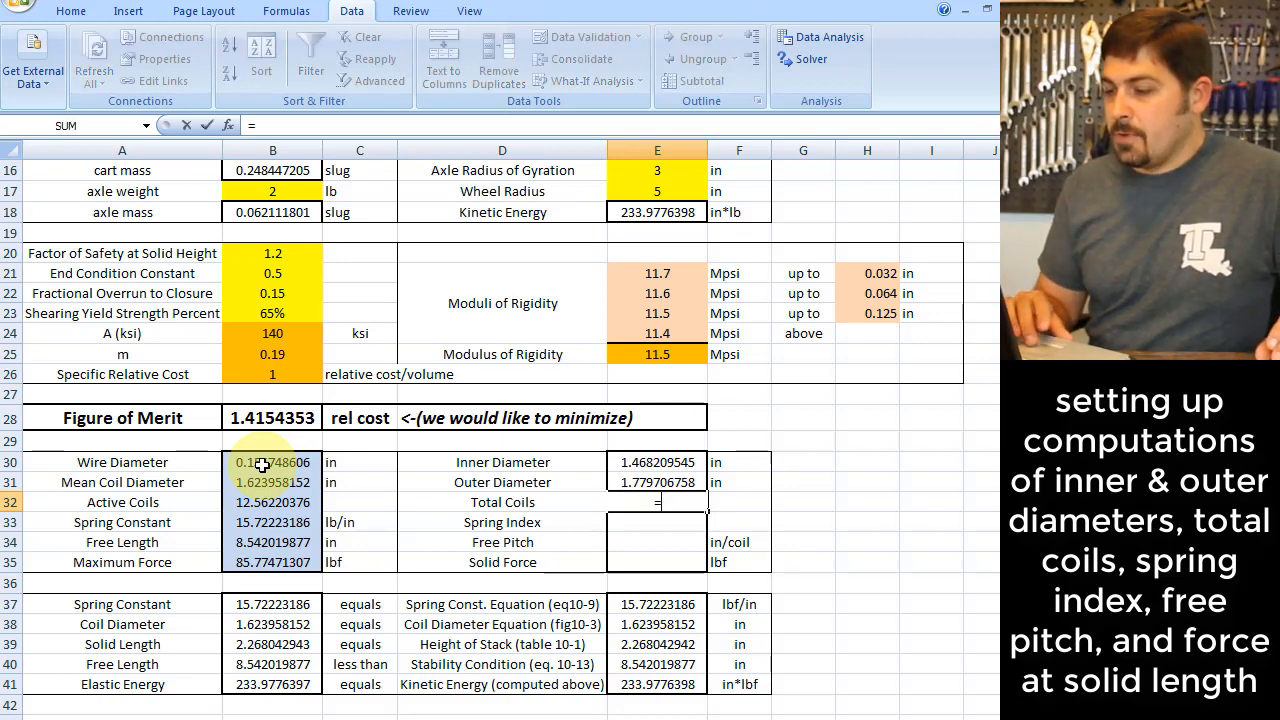
click(278, 503)
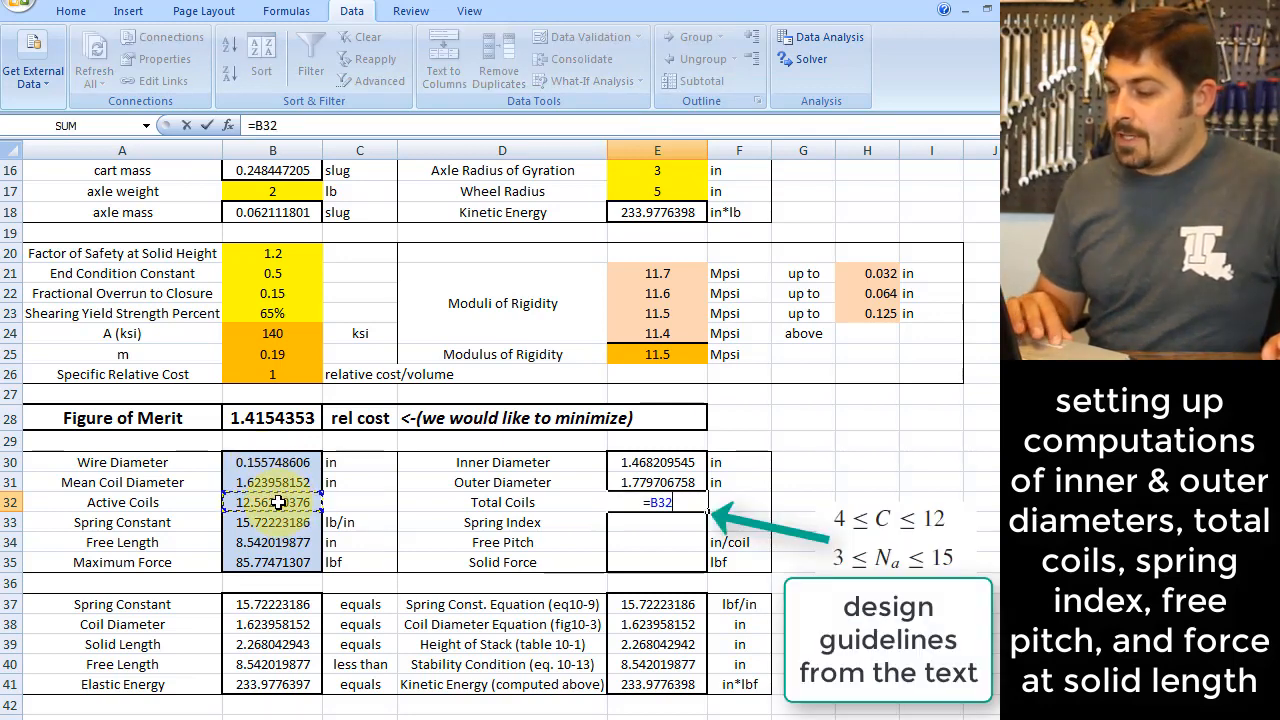
text(+2)
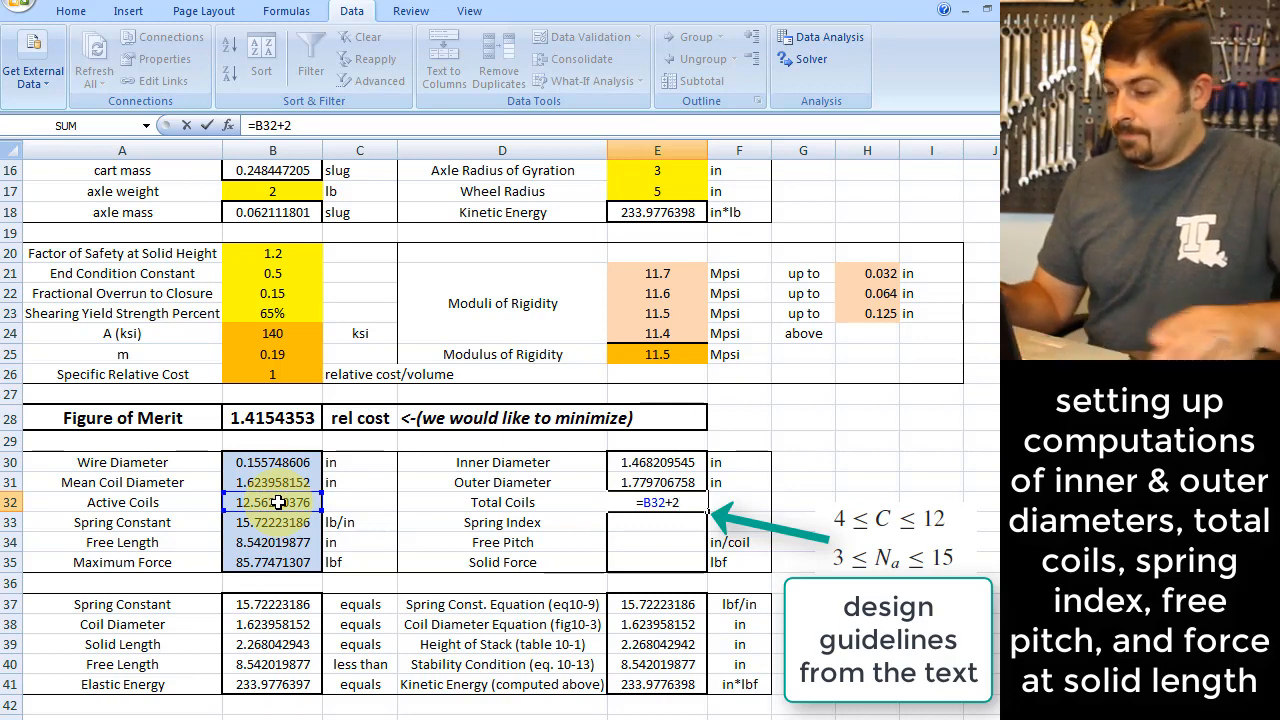
key(Return)
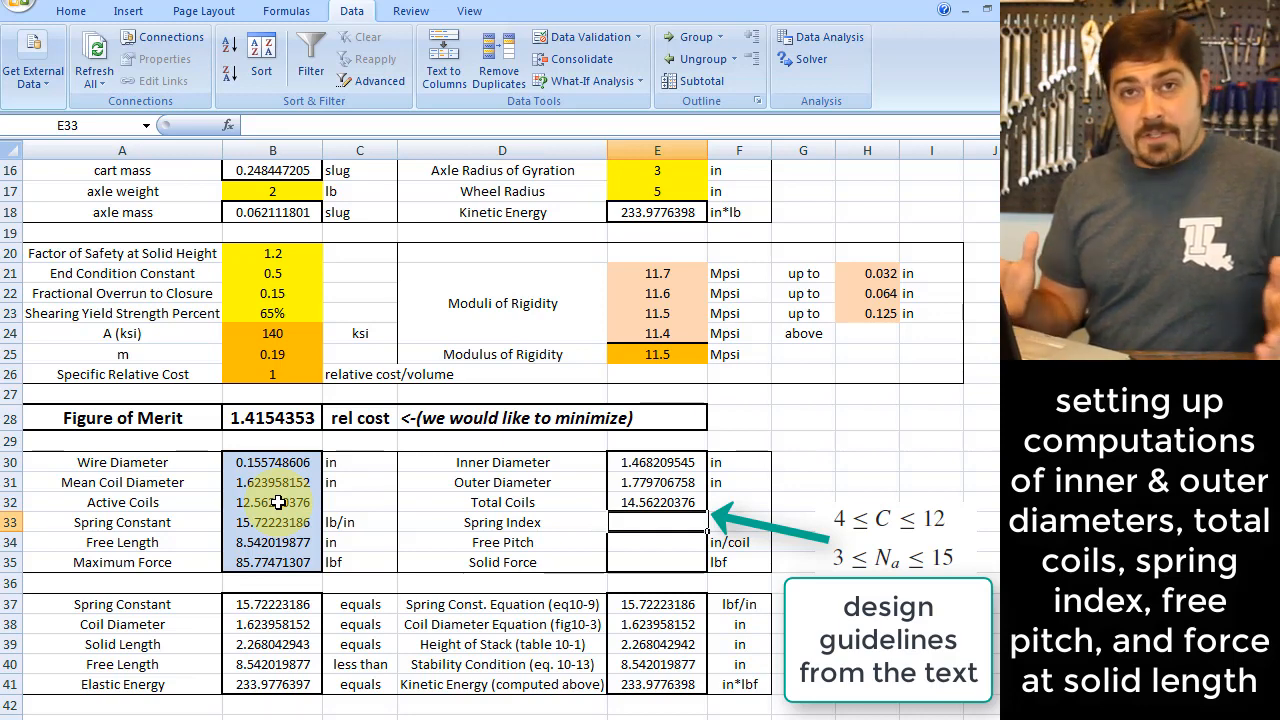
Step: Compute the Spring Index in E33 as mean coil diameter divided by wire diameter with =B31/B30
text(=)
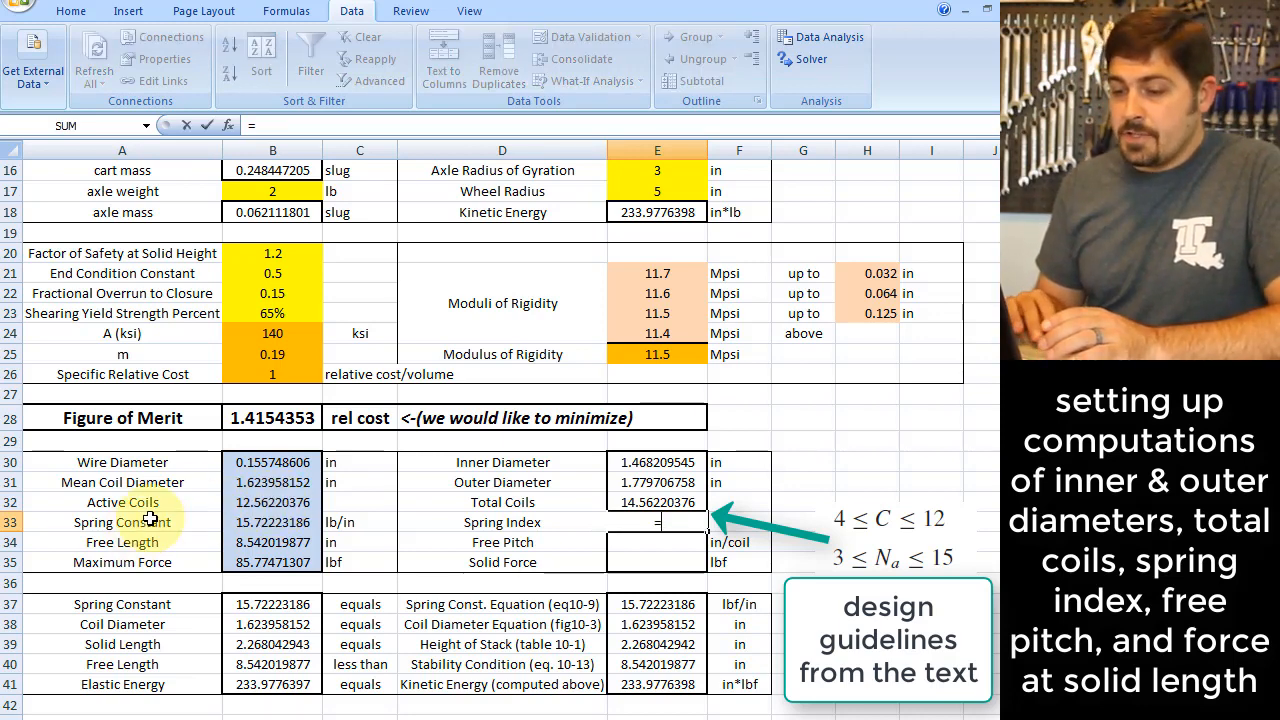
click(252, 485)
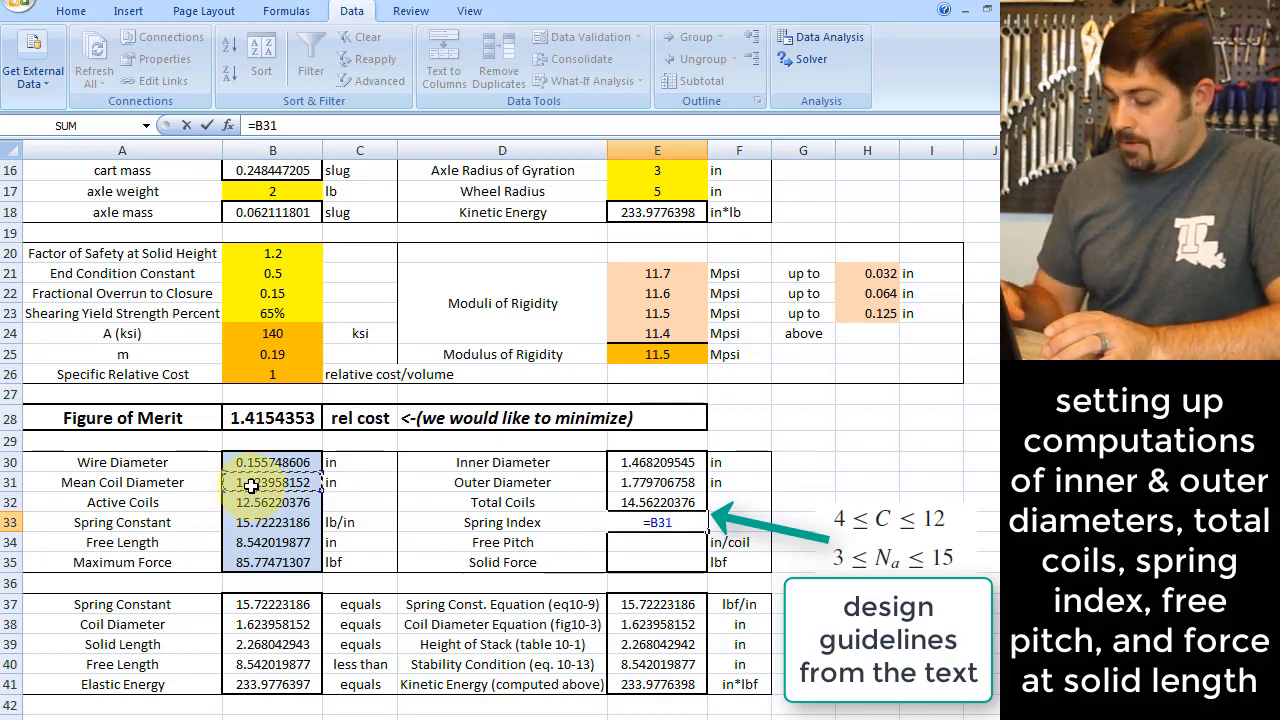
text(/)
click(255, 463)
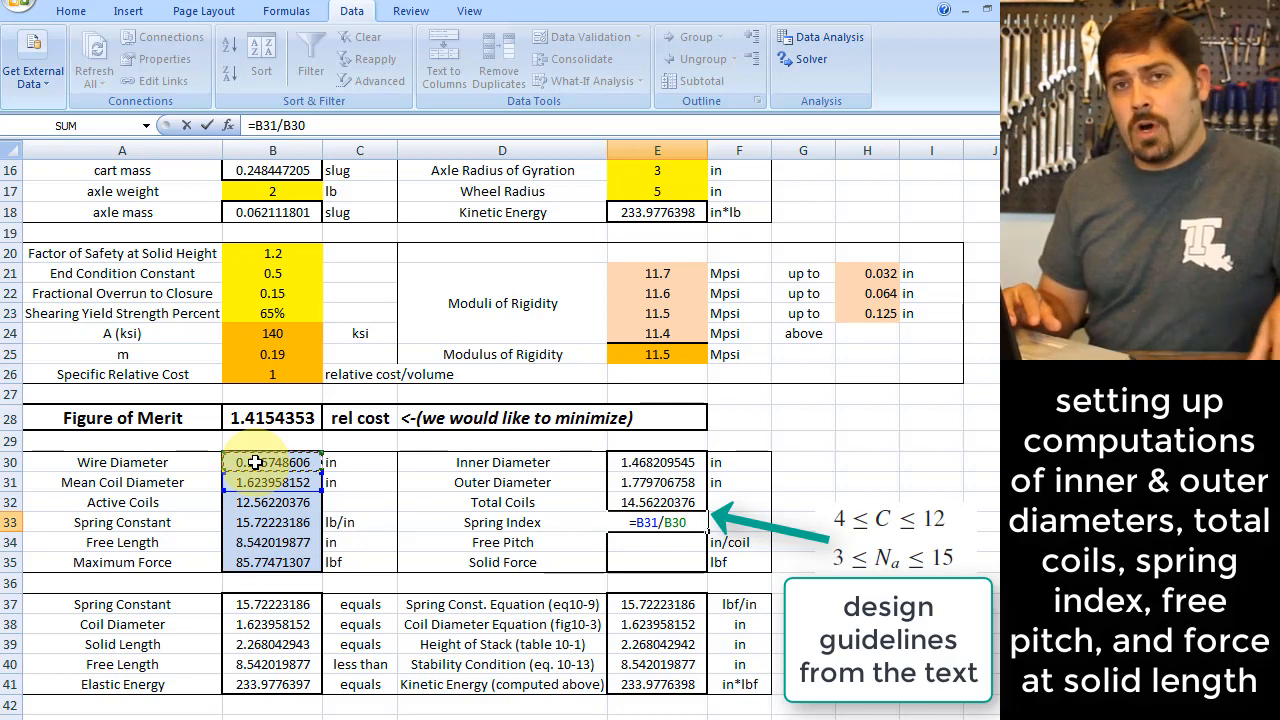
key(Return)
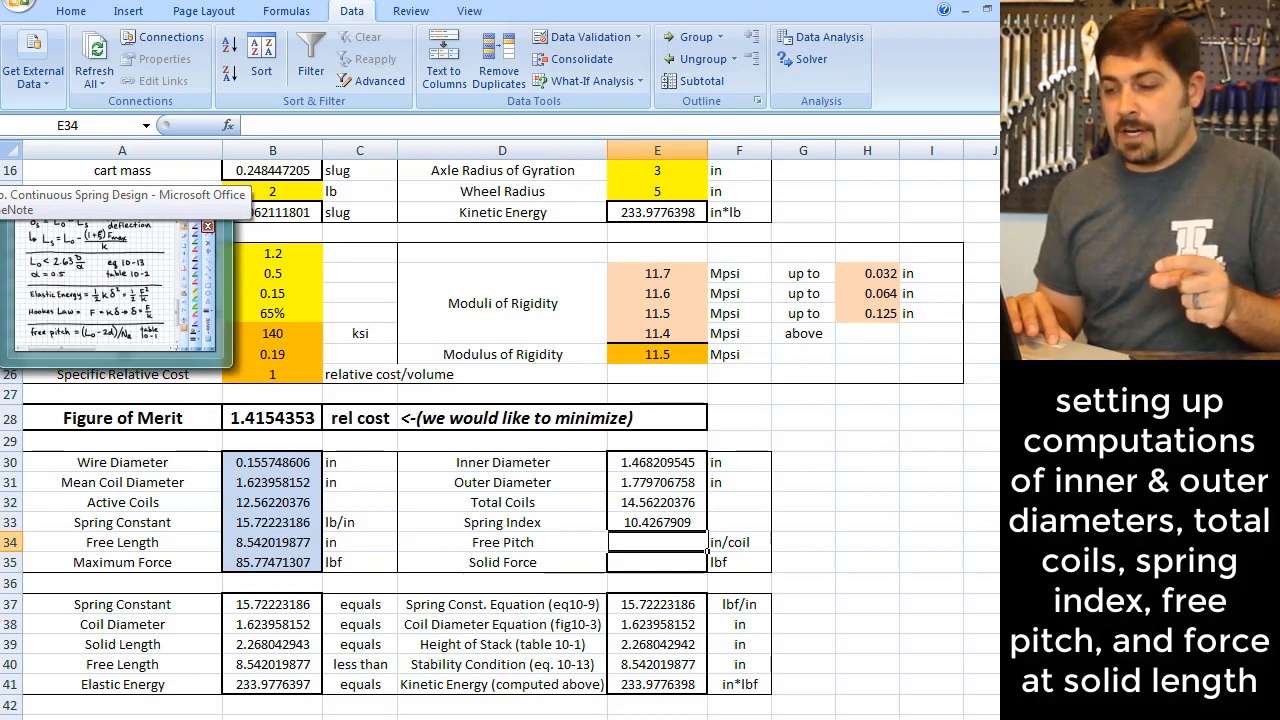
Step: Check the free pitch formula in the OneNote spring design notes, and compute the Free Pitch in E34 with =(B34-2*B30)/B32
click(2, 280)
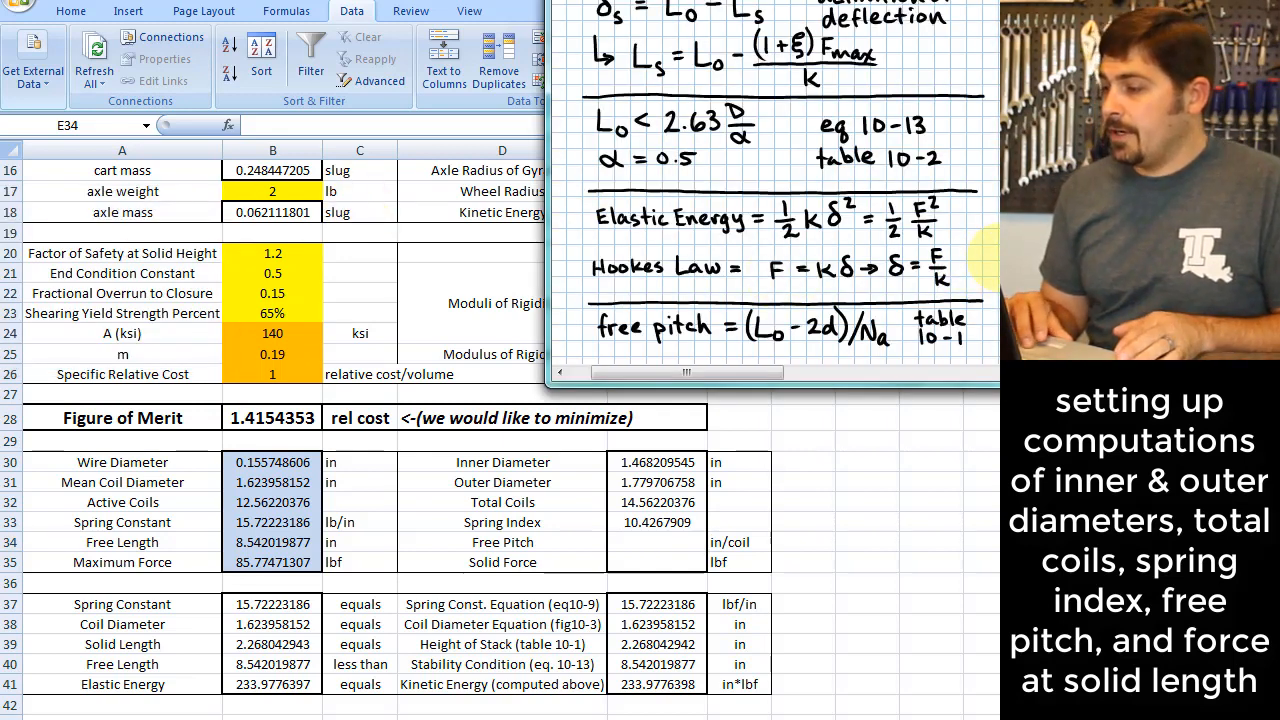
scroll(985, 255, down, 1)
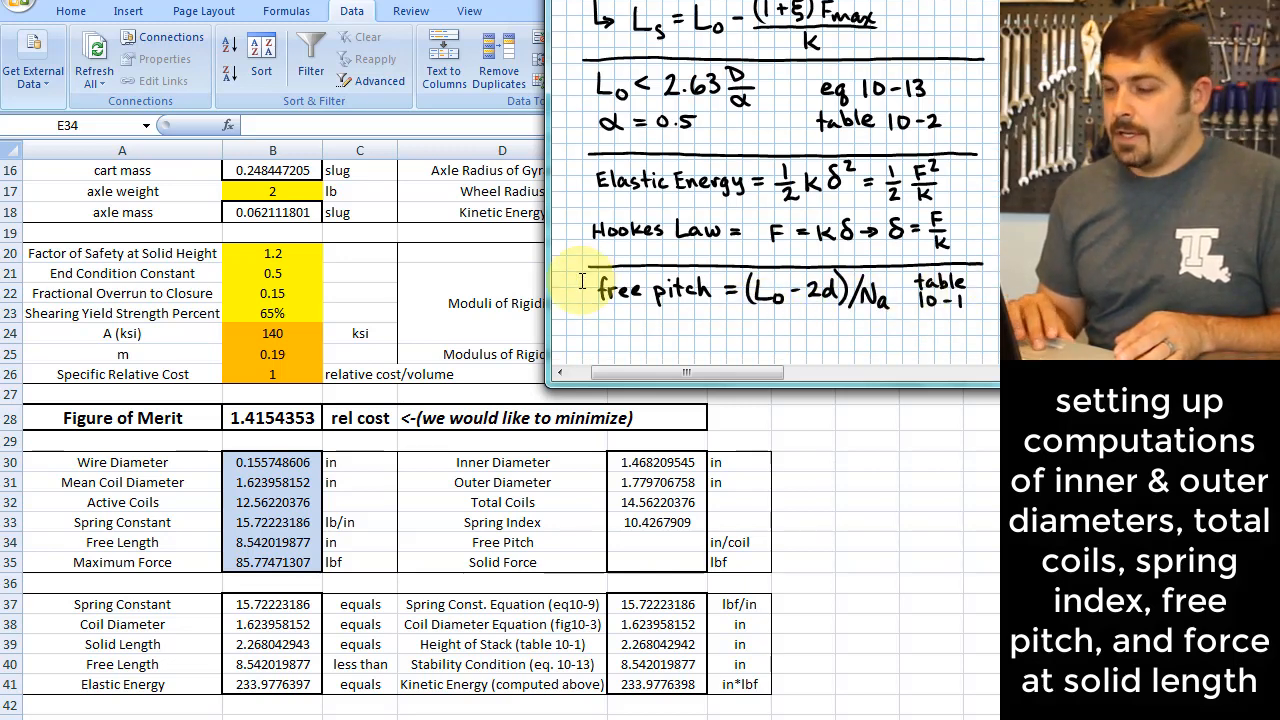
click(645, 540)
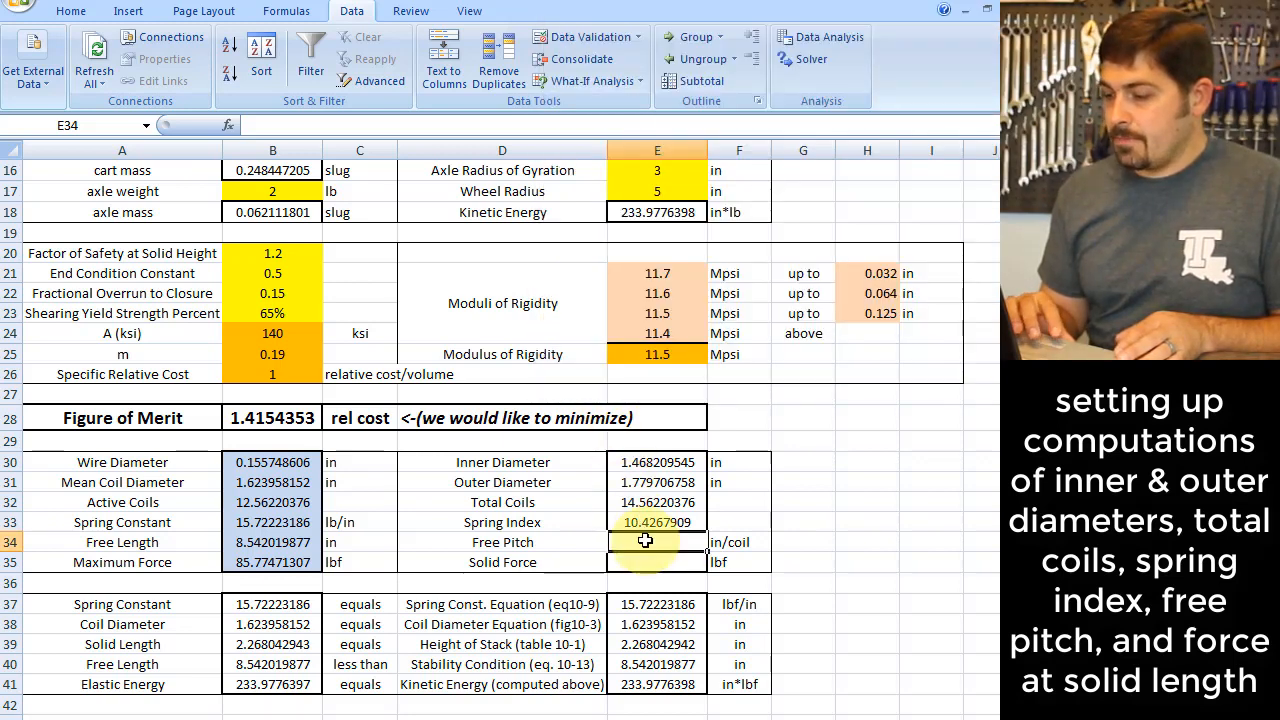
text(=)
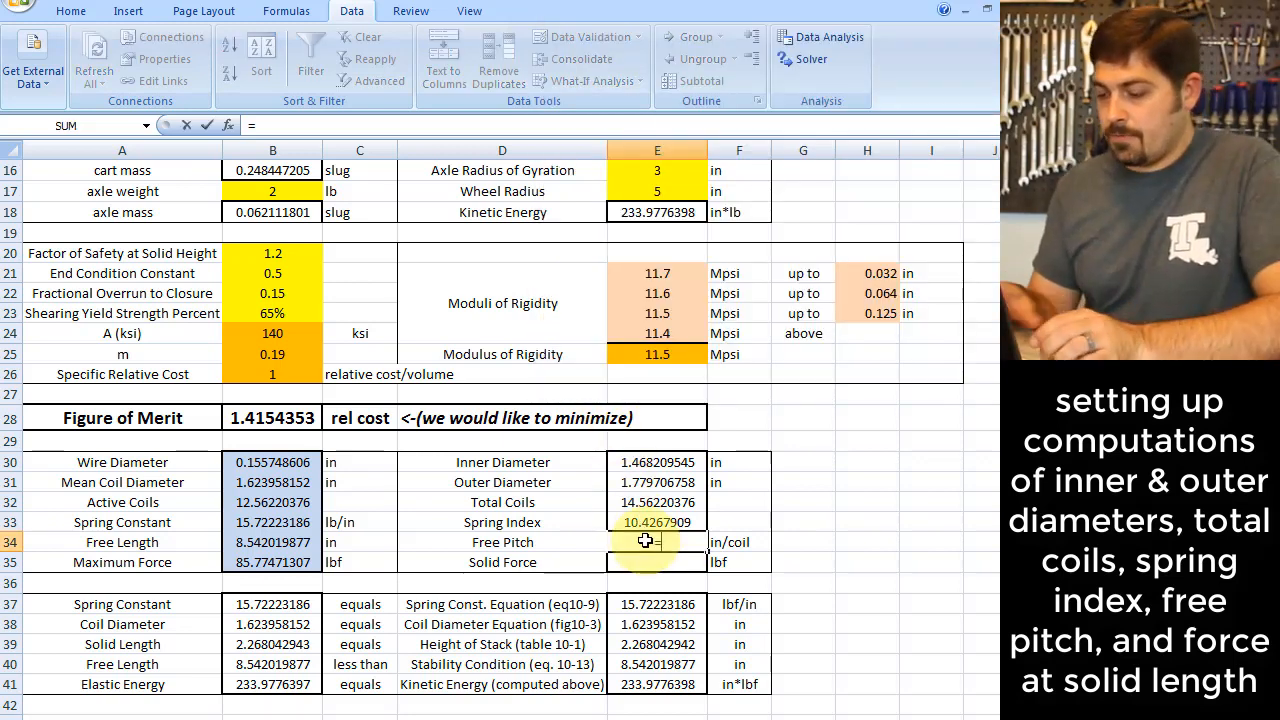
text(())
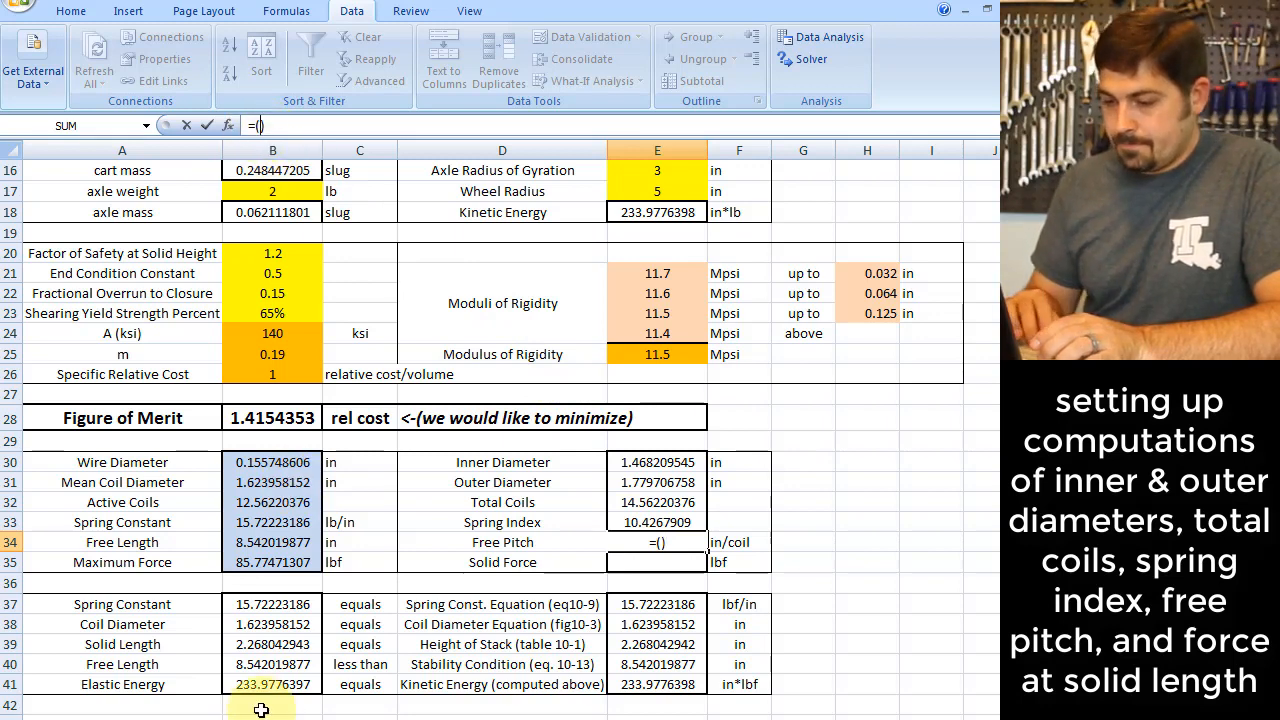
click(283, 545)
text(-2)
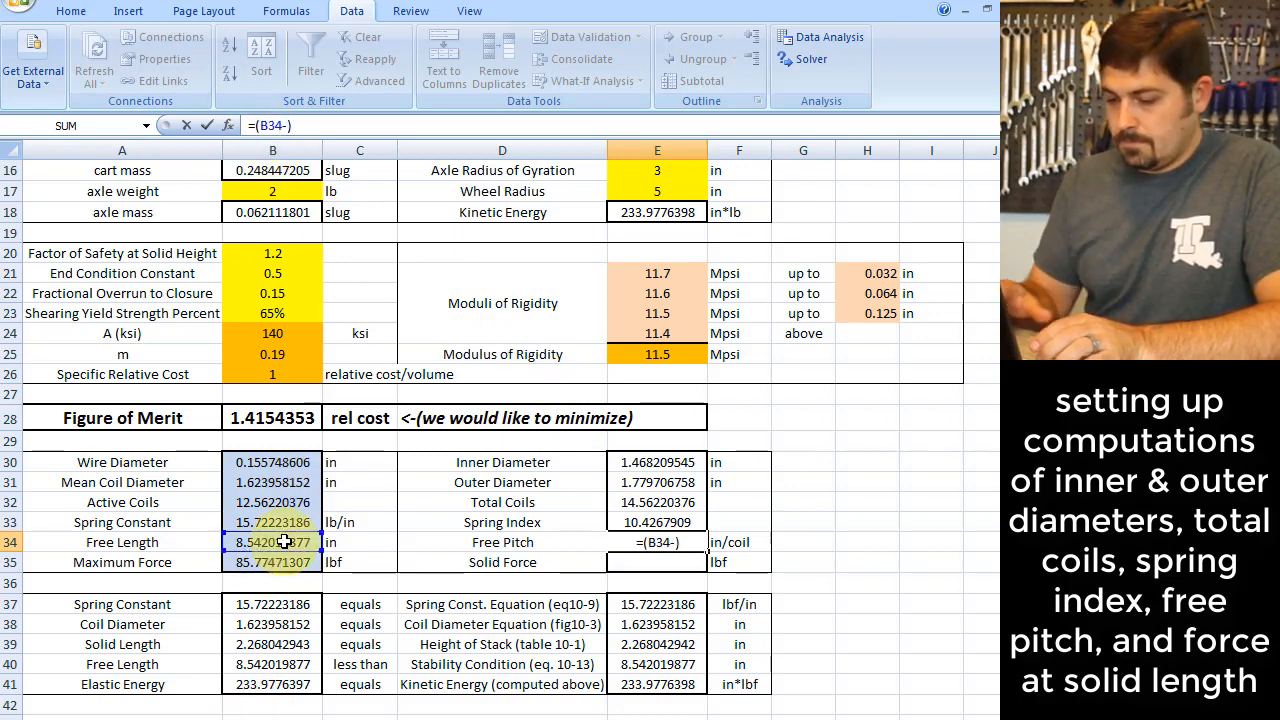
text(*)
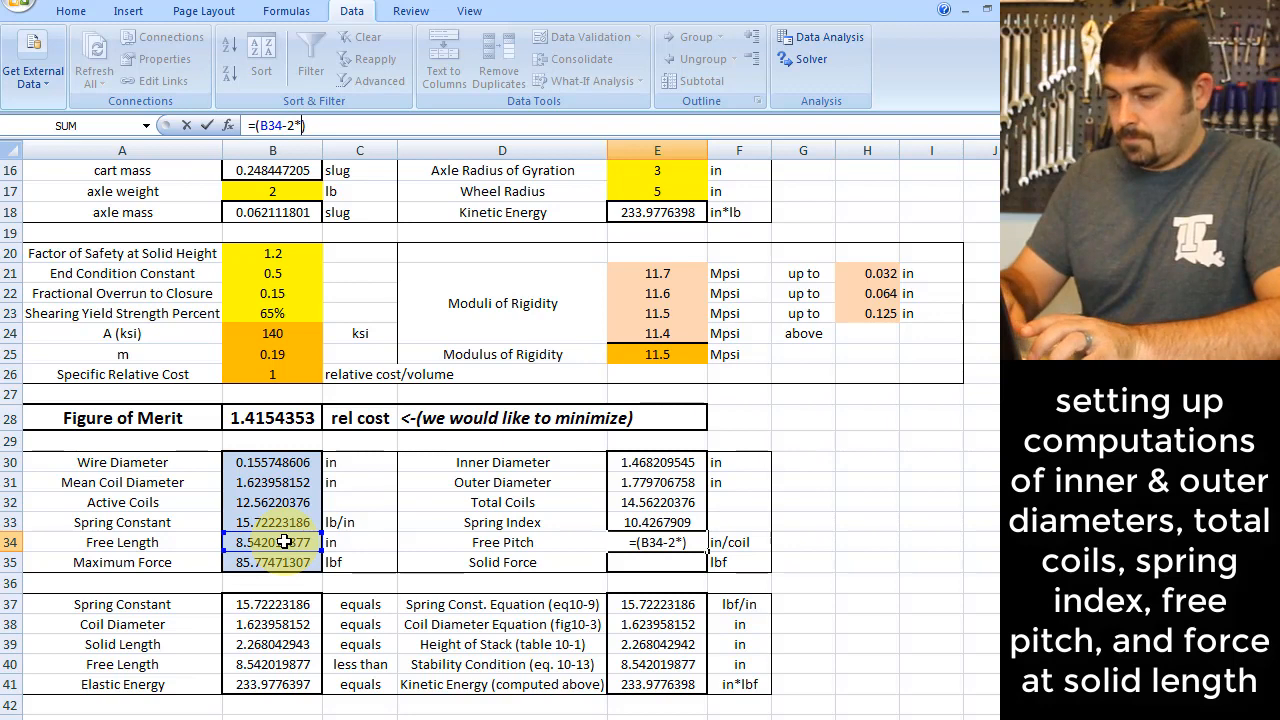
click(287, 462)
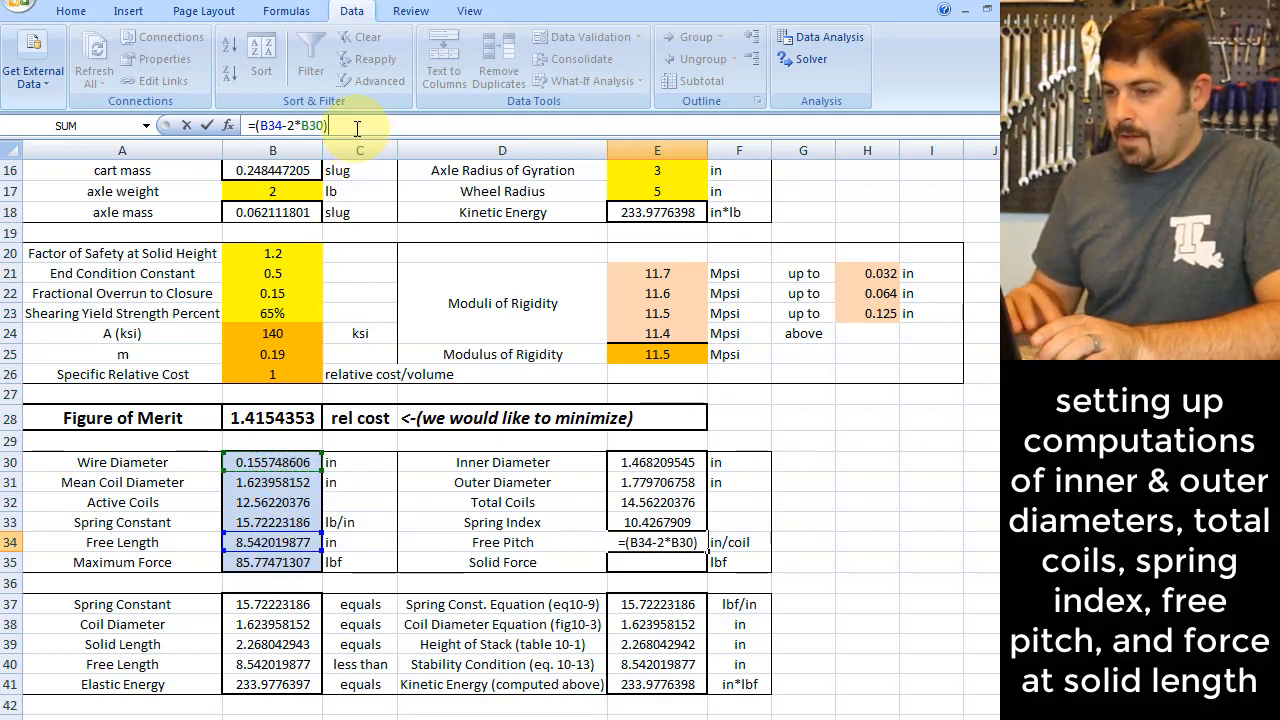
text(/)
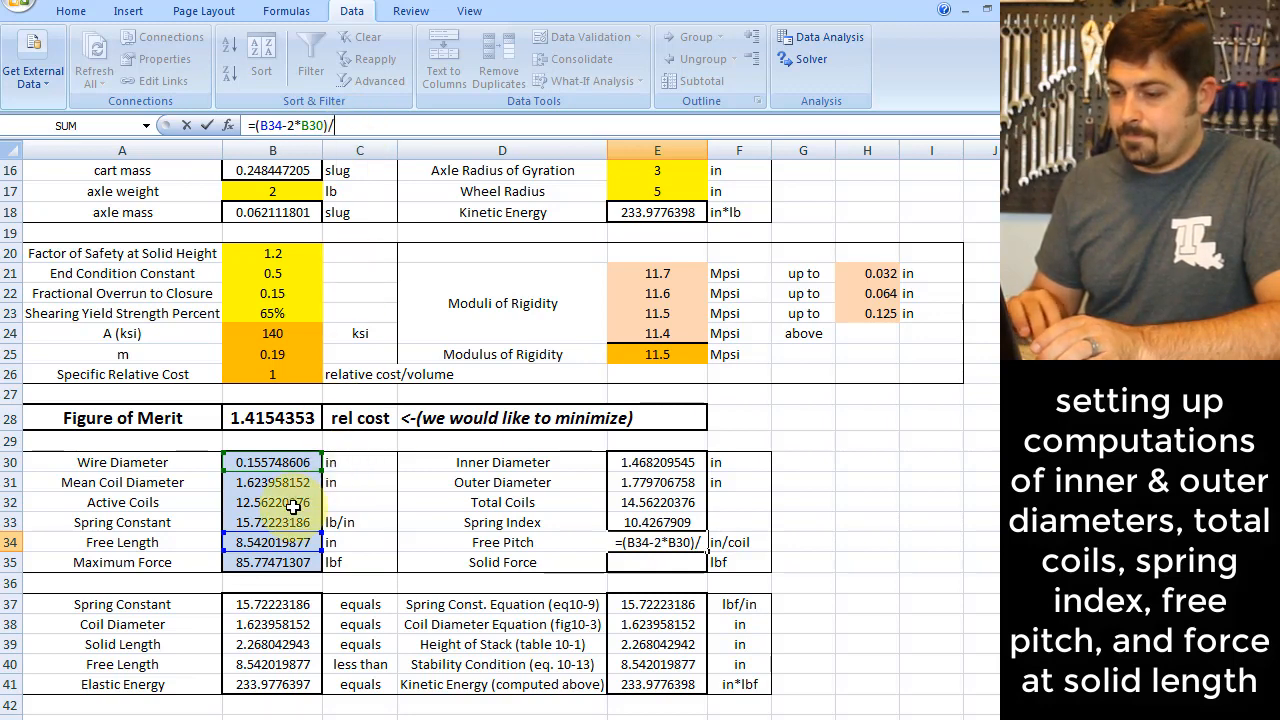
click(293, 507)
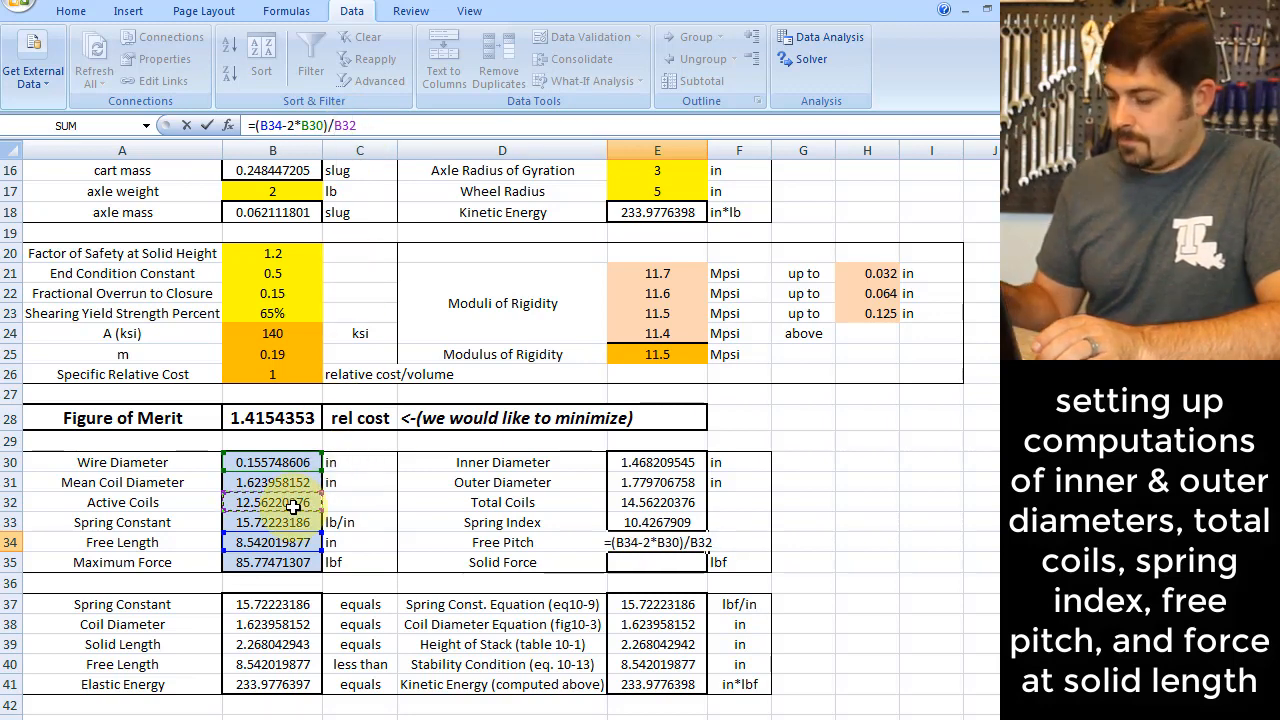
key(Return)
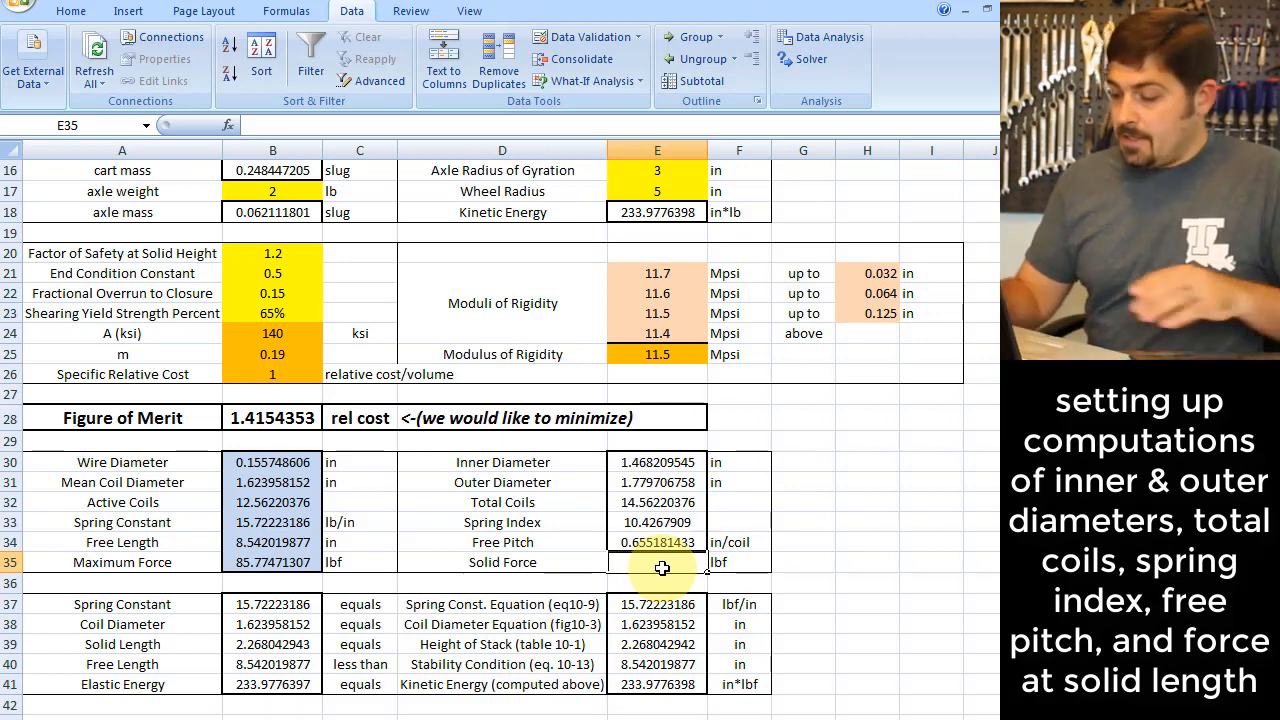
Step: Compute the Solid Force in E35 as spring constant times free length minus solid length with =B33*(B34-B39)
text(=)
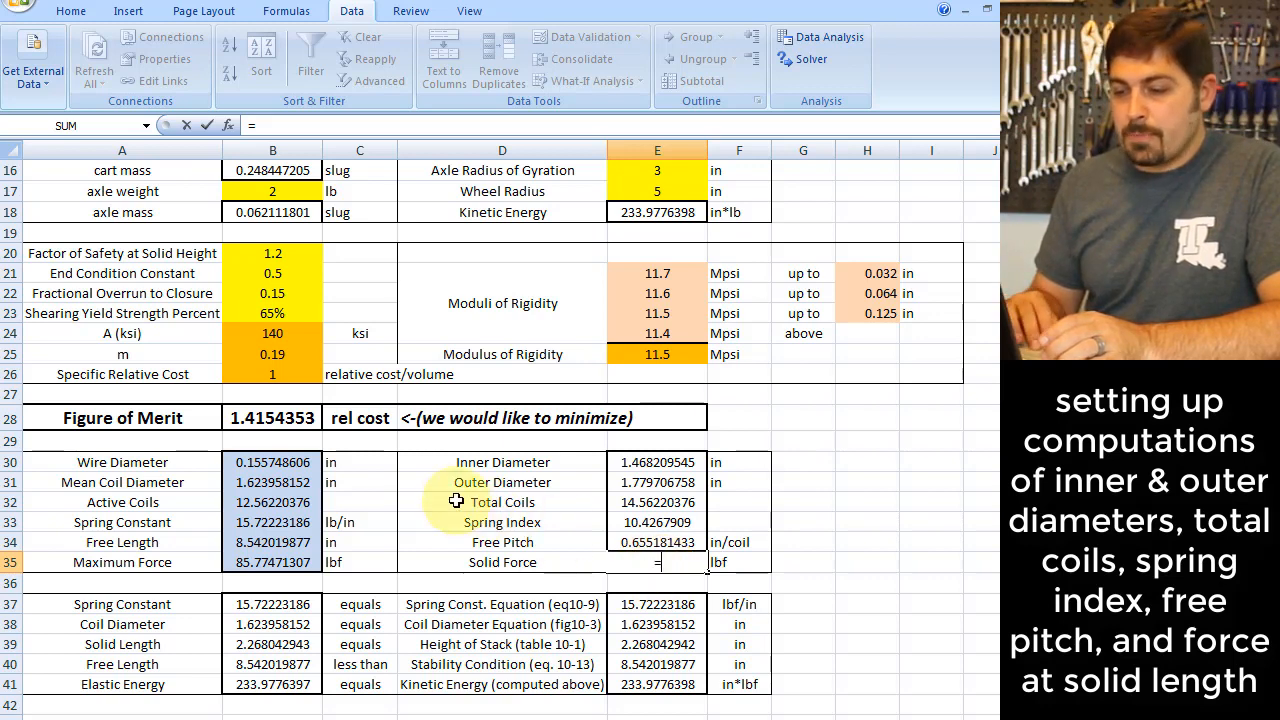
click(298, 523)
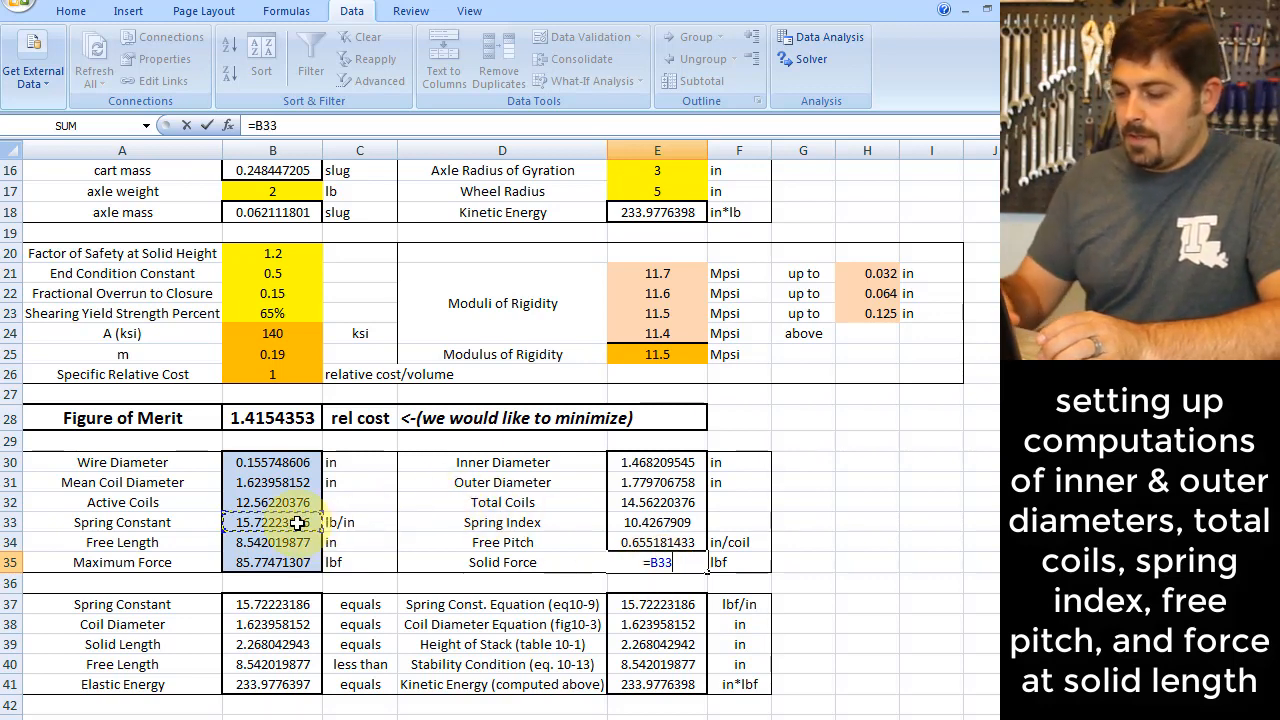
text(*)
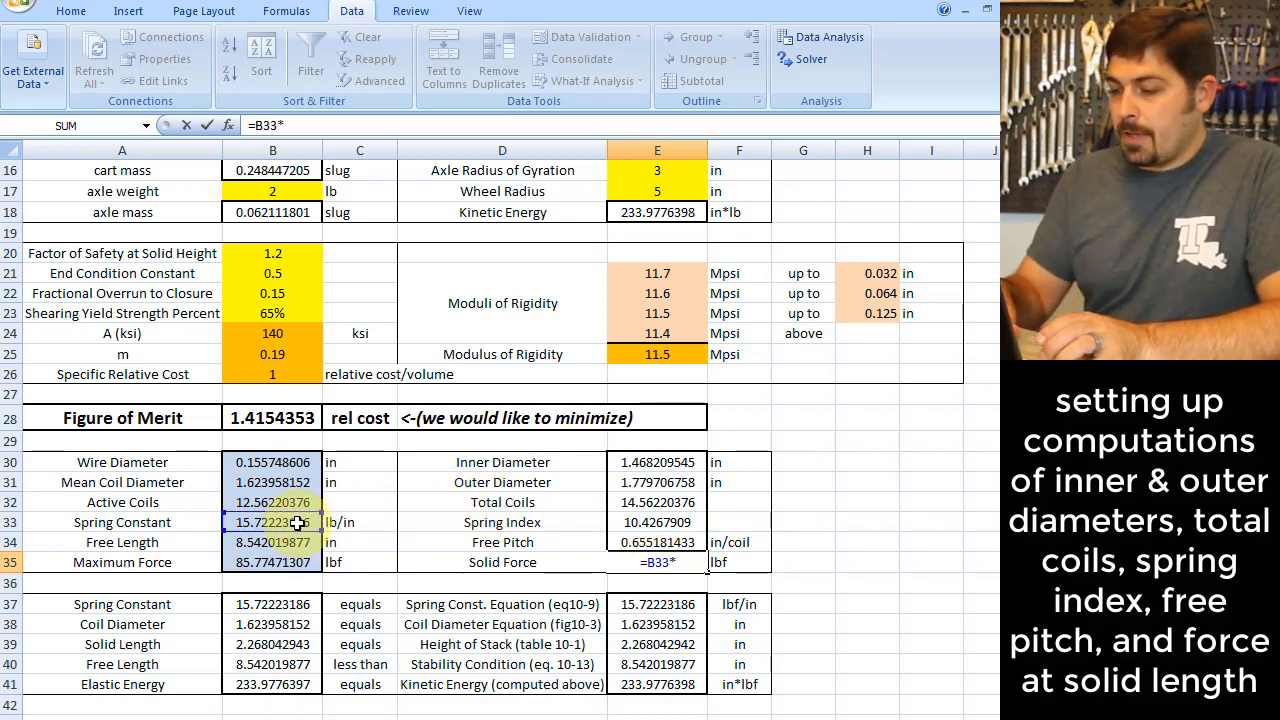
text(())
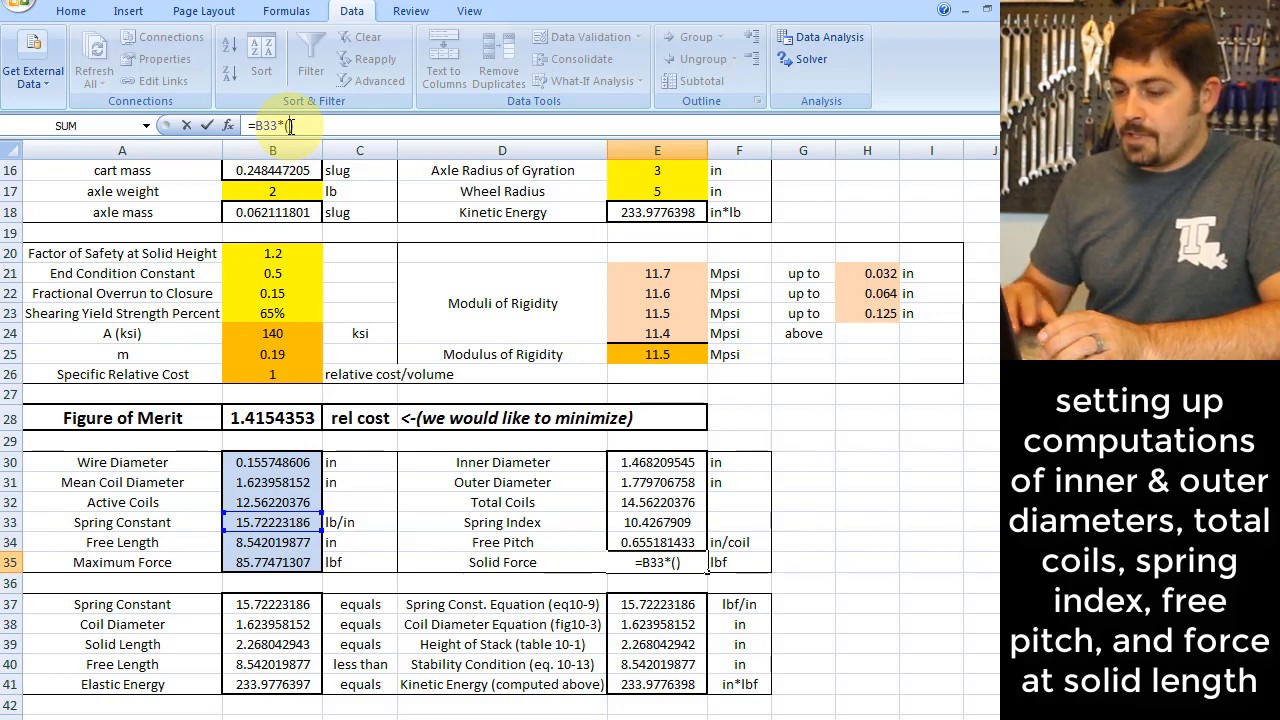
click(303, 542)
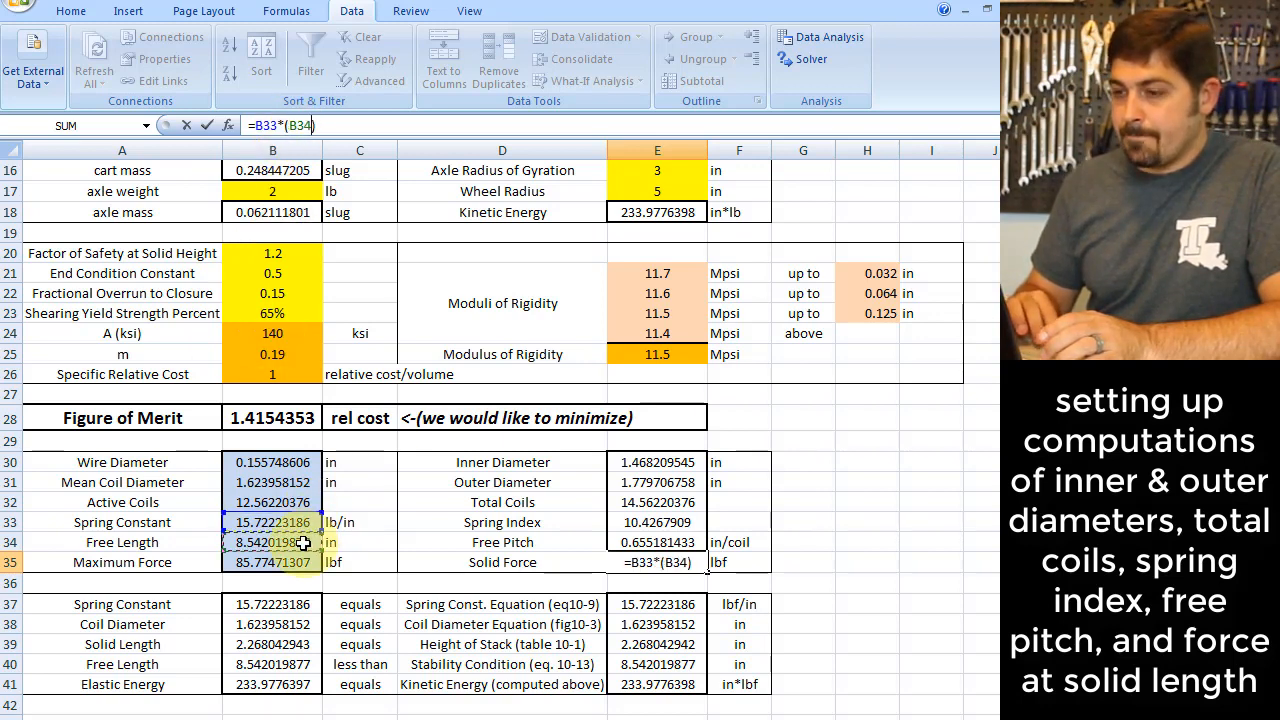
text(-)
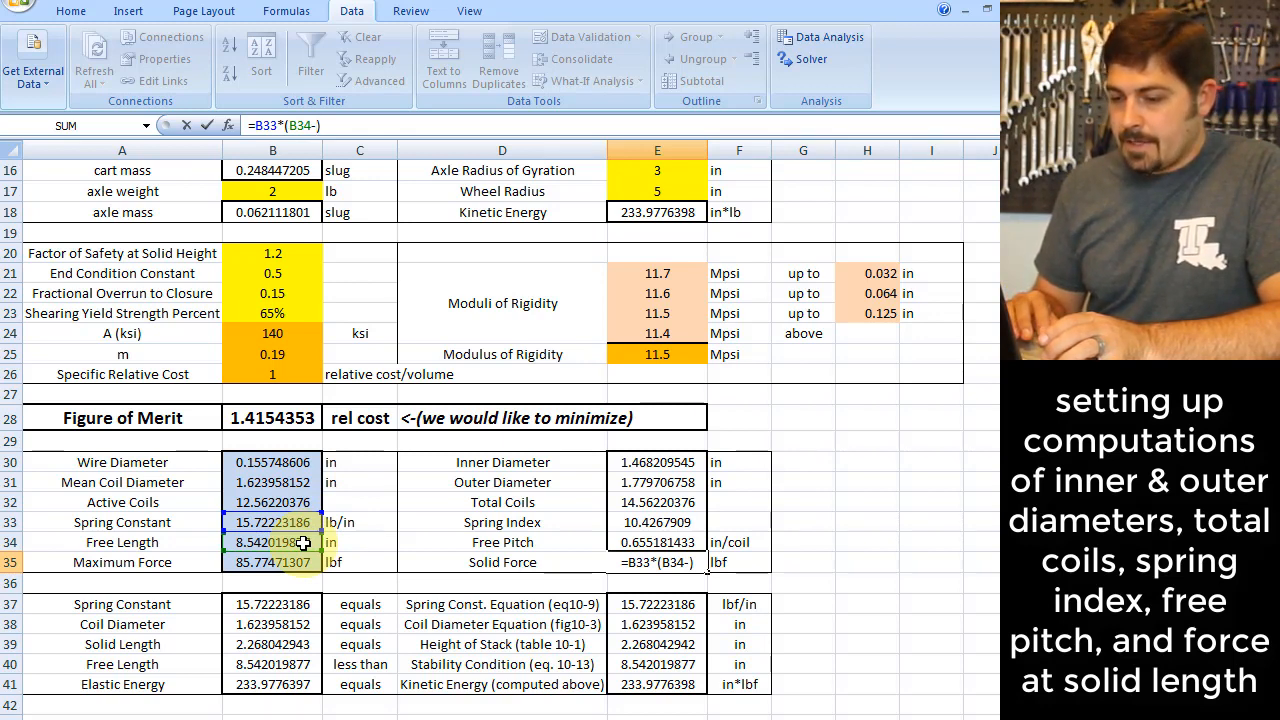
click(300, 646)
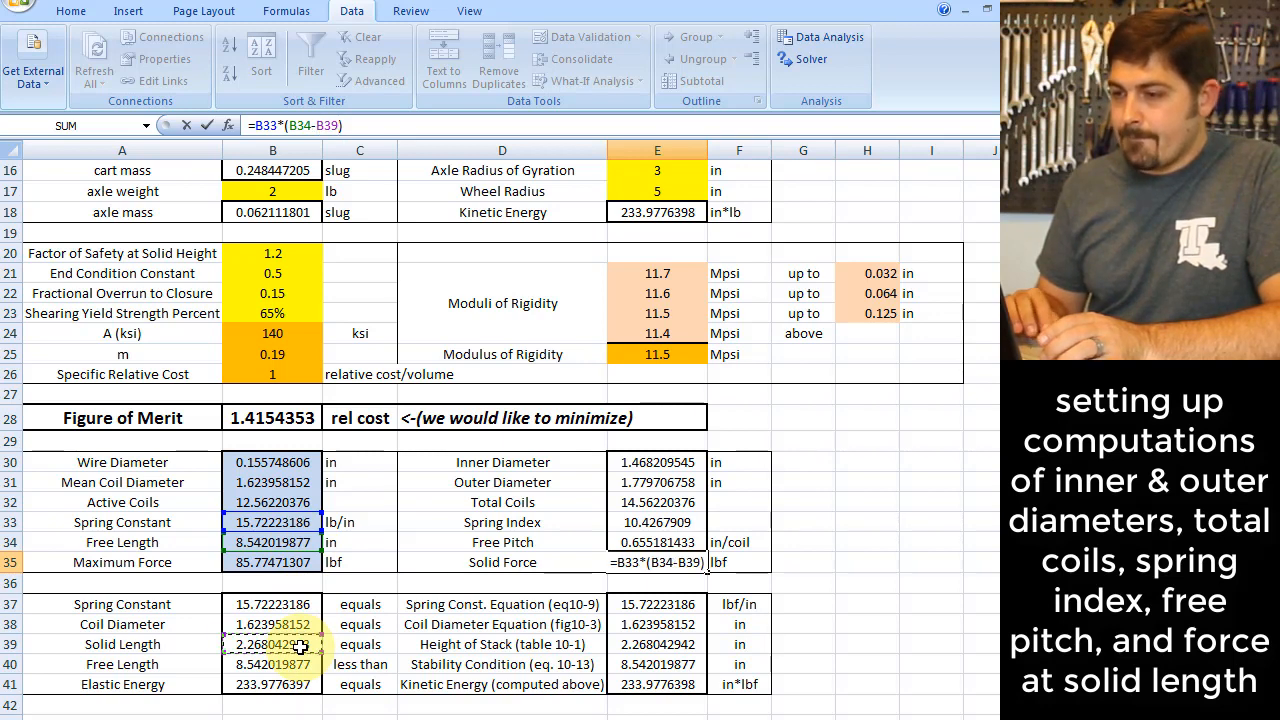
key(Tab)
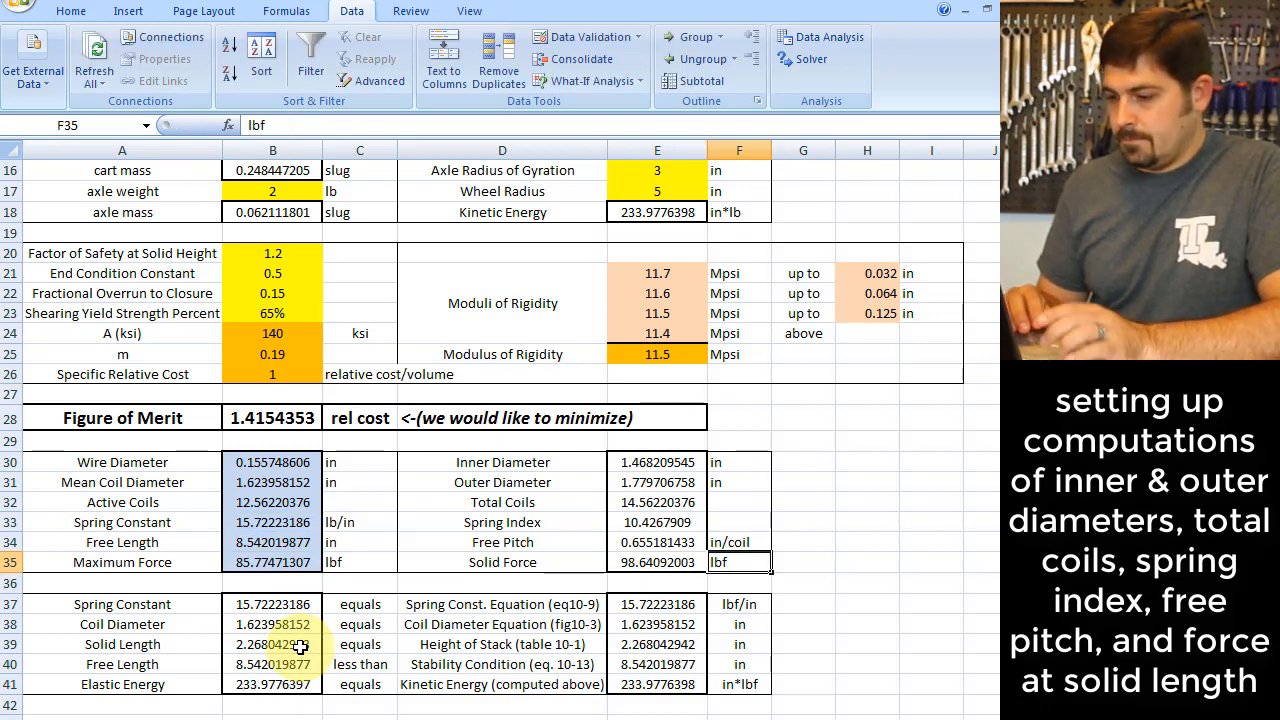
Step: Review the hard-drawn wire's Figure of Merit in B28 and its optimized design variables in B30:B35
click(808, 578)
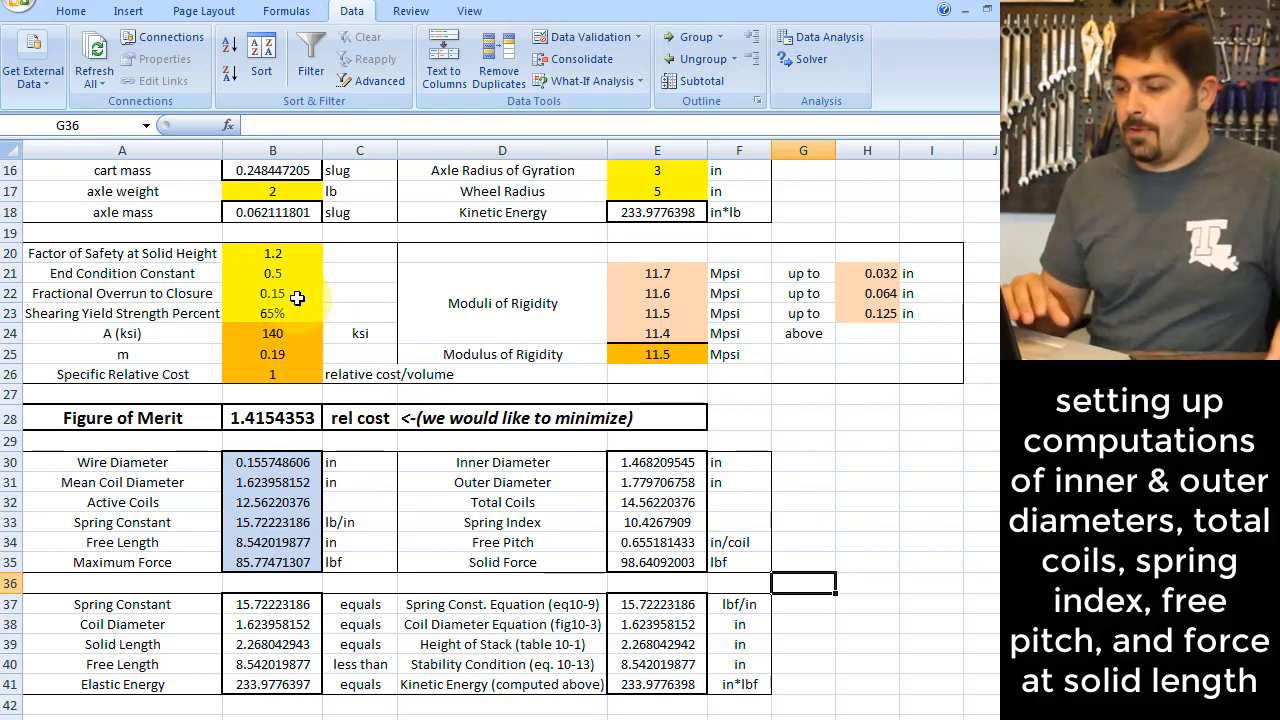
click(831, 497)
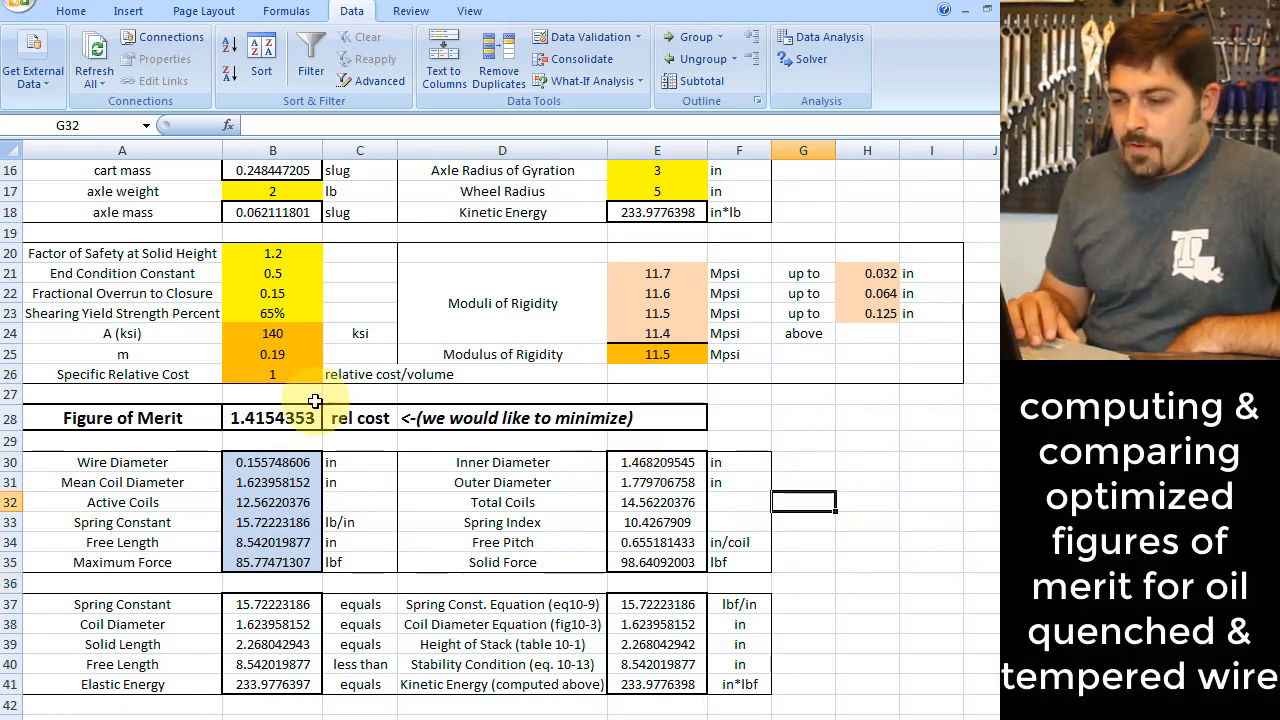
click(289, 420)
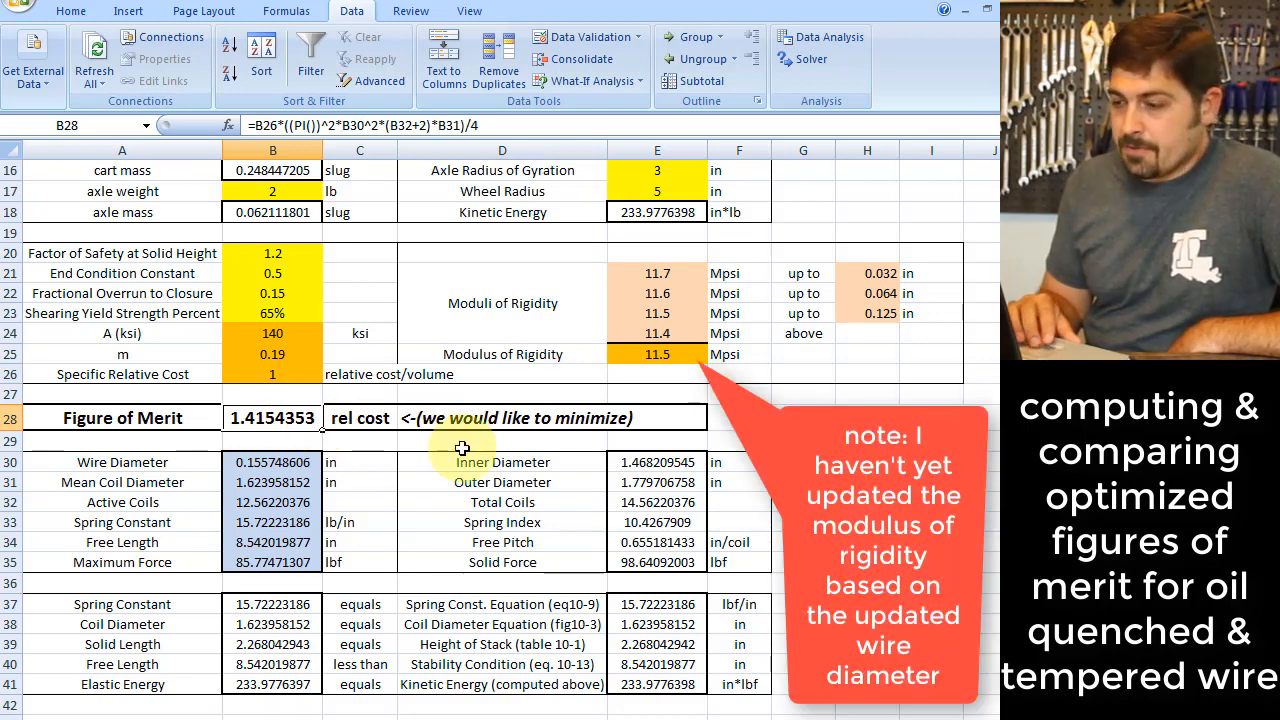
click(803, 462)
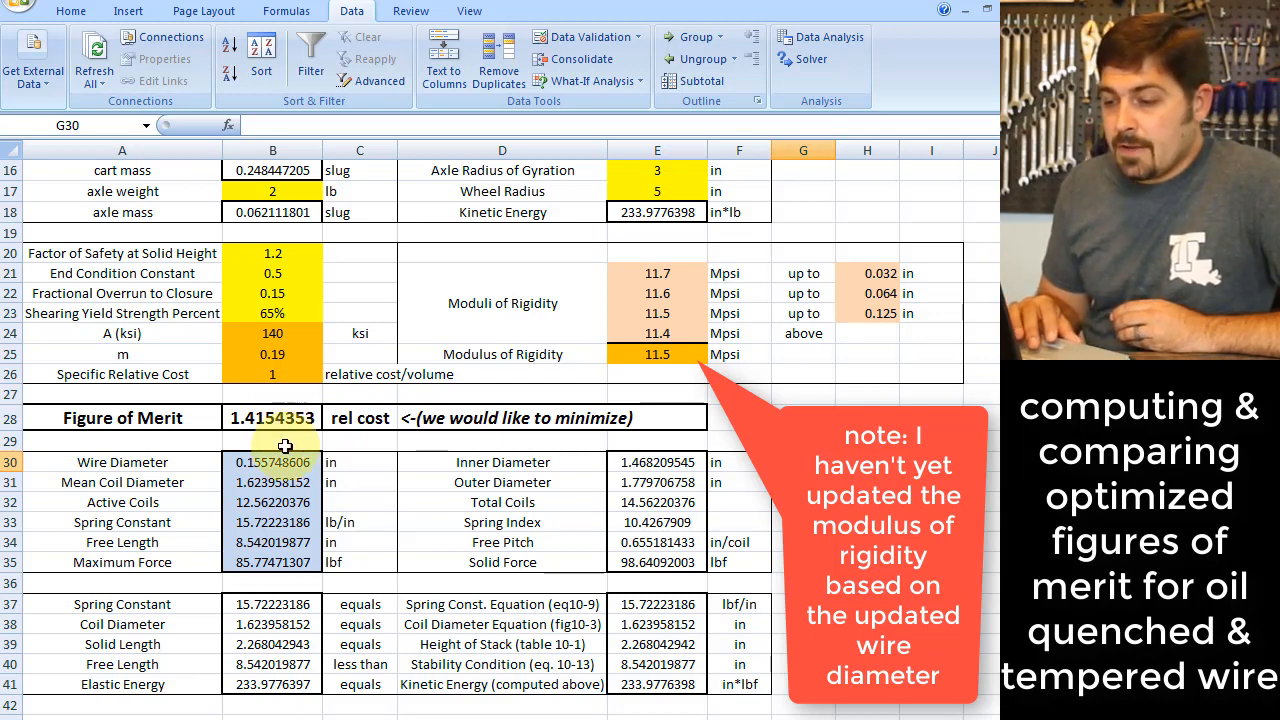
drag(277, 462, 284, 562)
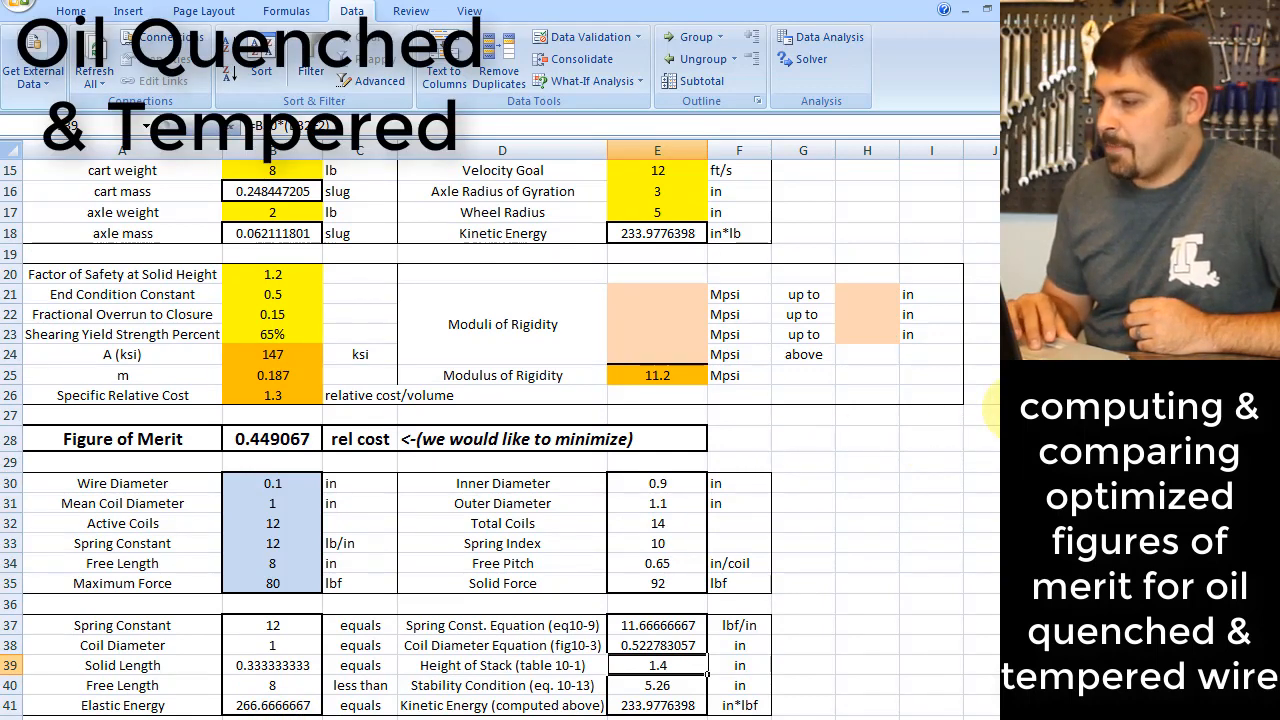
Step: In the oil quenched and tempered wire spreadsheet, minimize the Figure of Merit in B28 with Solver by changing B30:B35, and keep the solution
drag(998, 410, 996, 420)
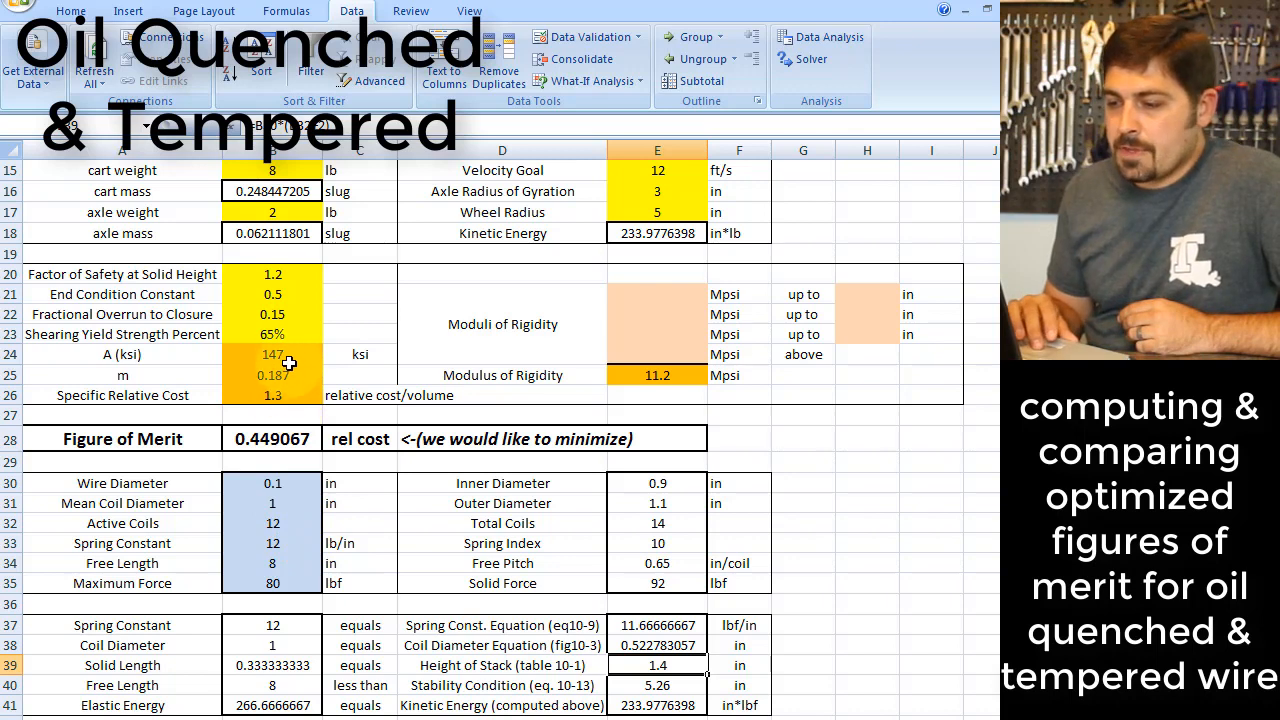
drag(289, 354, 289, 389)
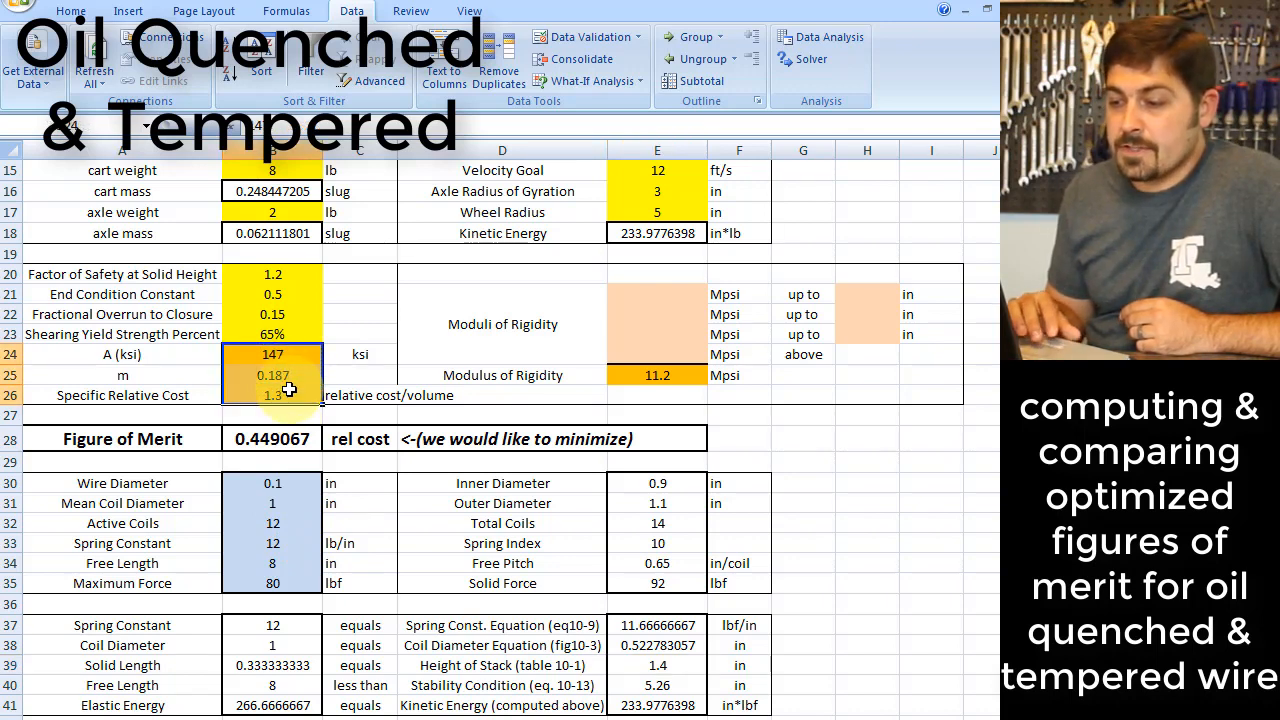
click(295, 397)
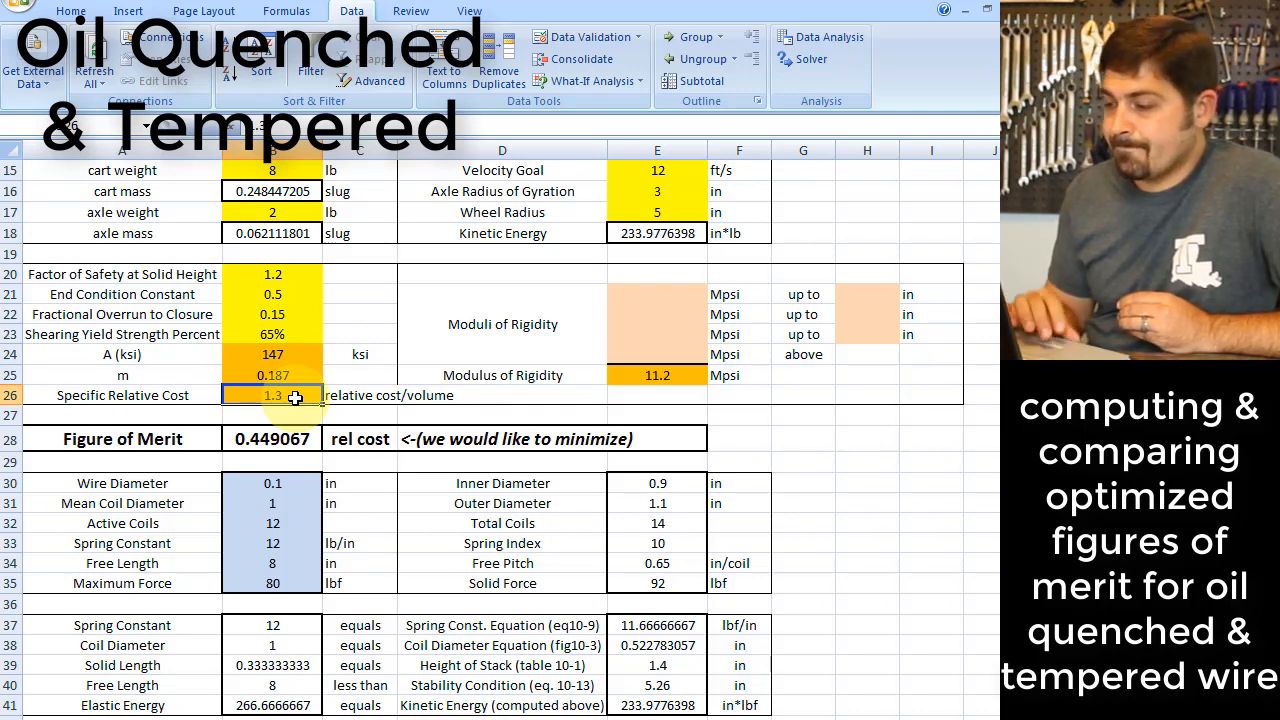
click(677, 379)
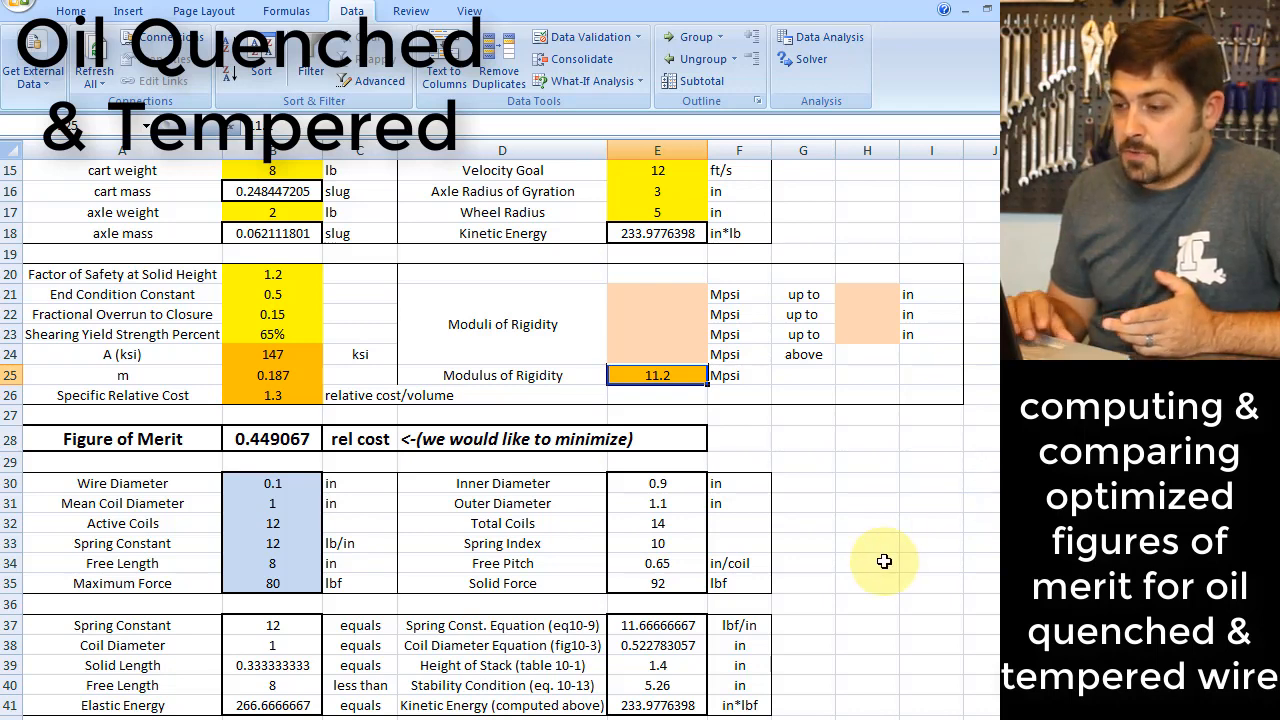
click(818, 63)
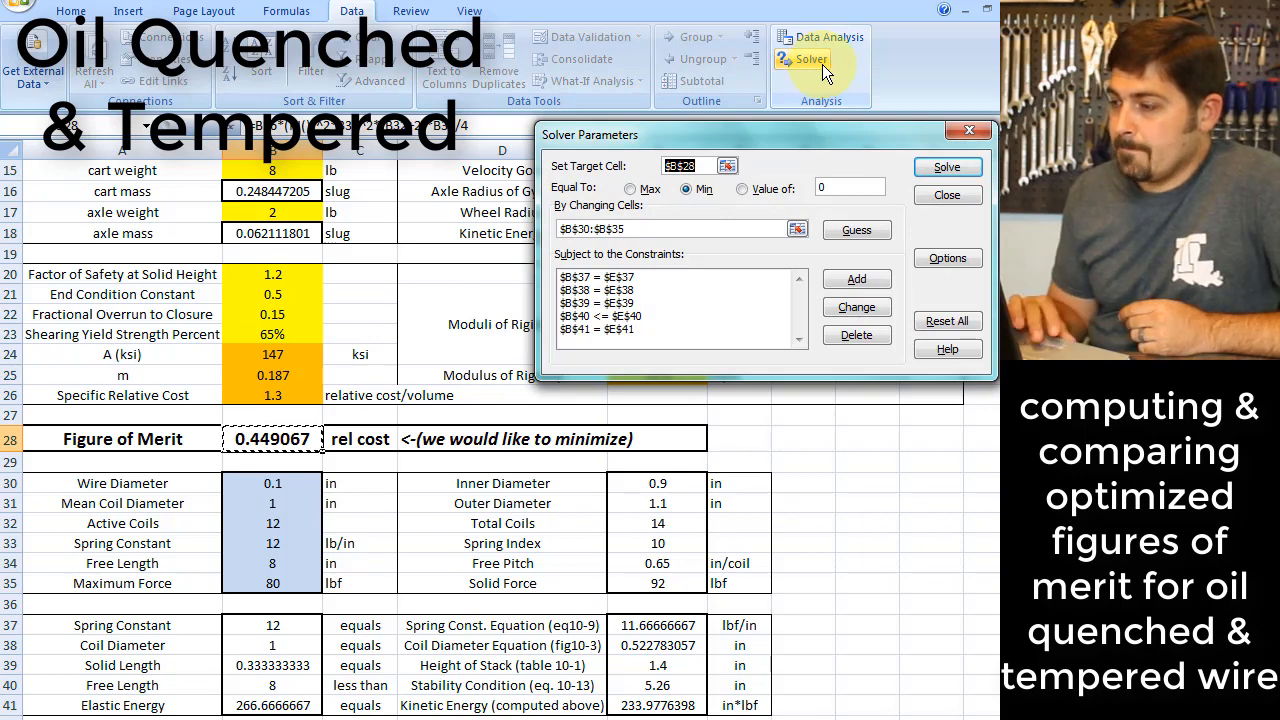
click(949, 169)
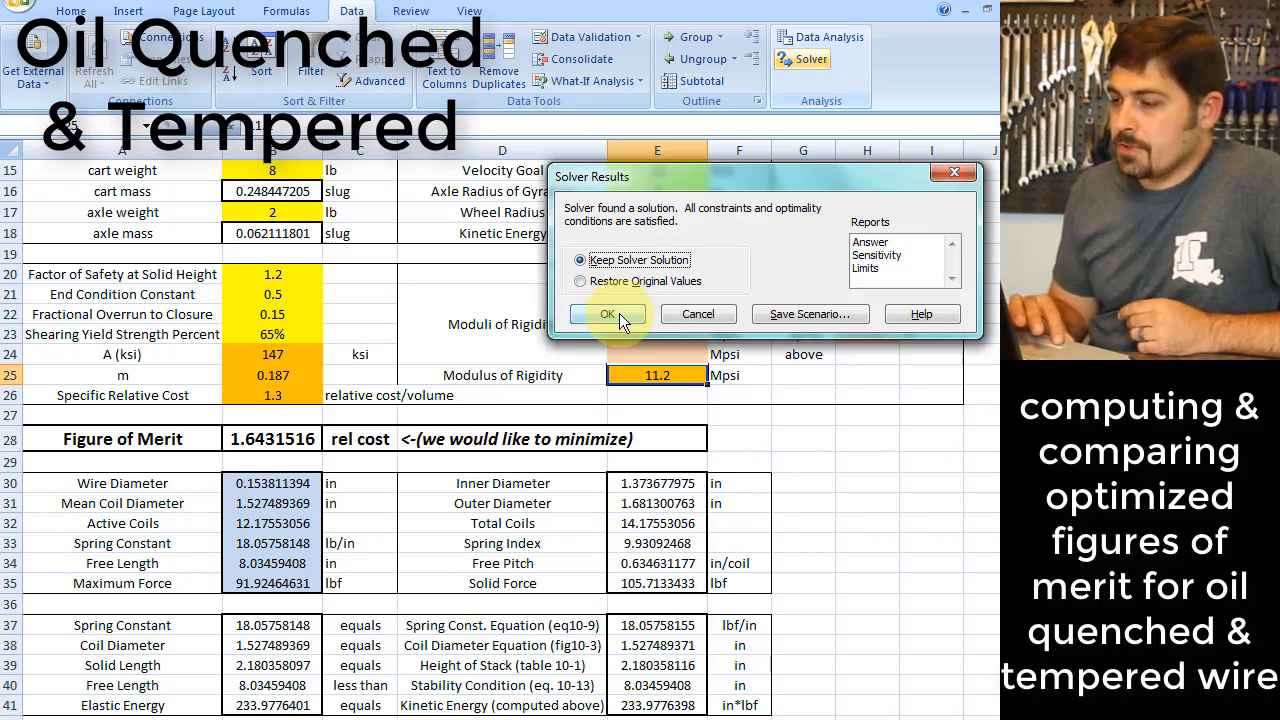
click(619, 313)
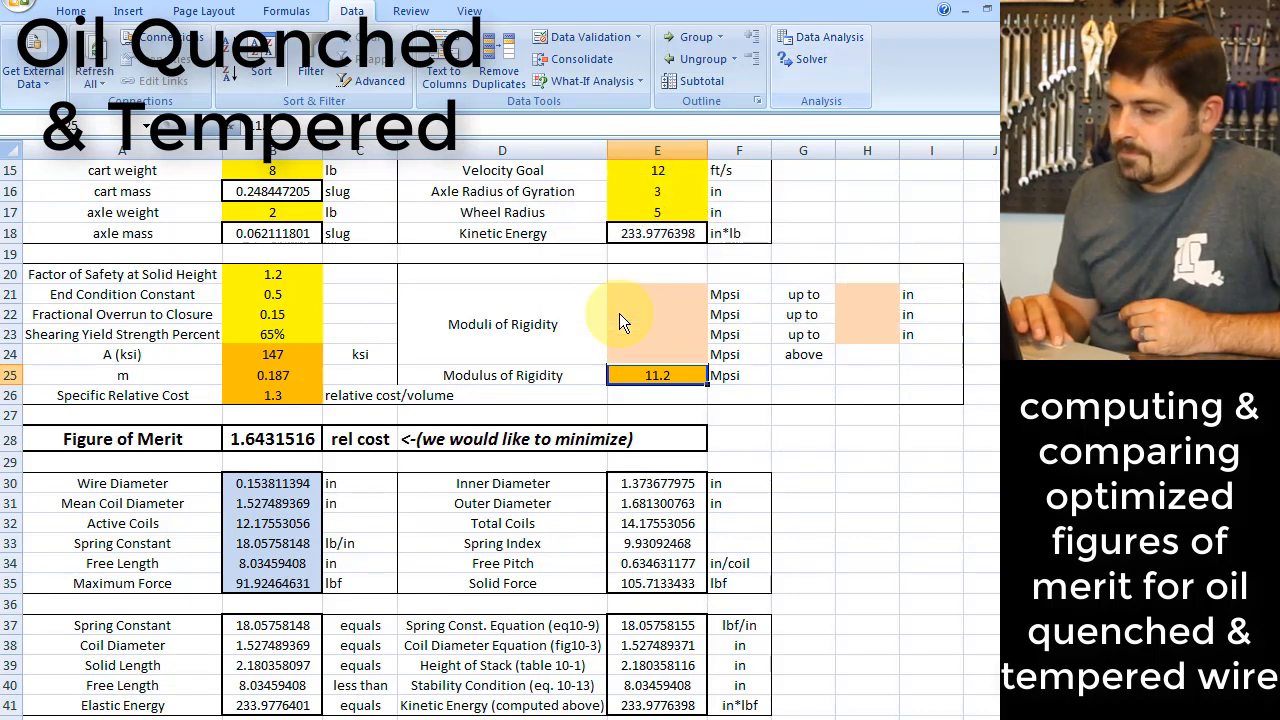
Step: Compare the Figure of Merit and design variables of the oil quenched and tempered spring with those of the hard-drawn spring
click(281, 443)
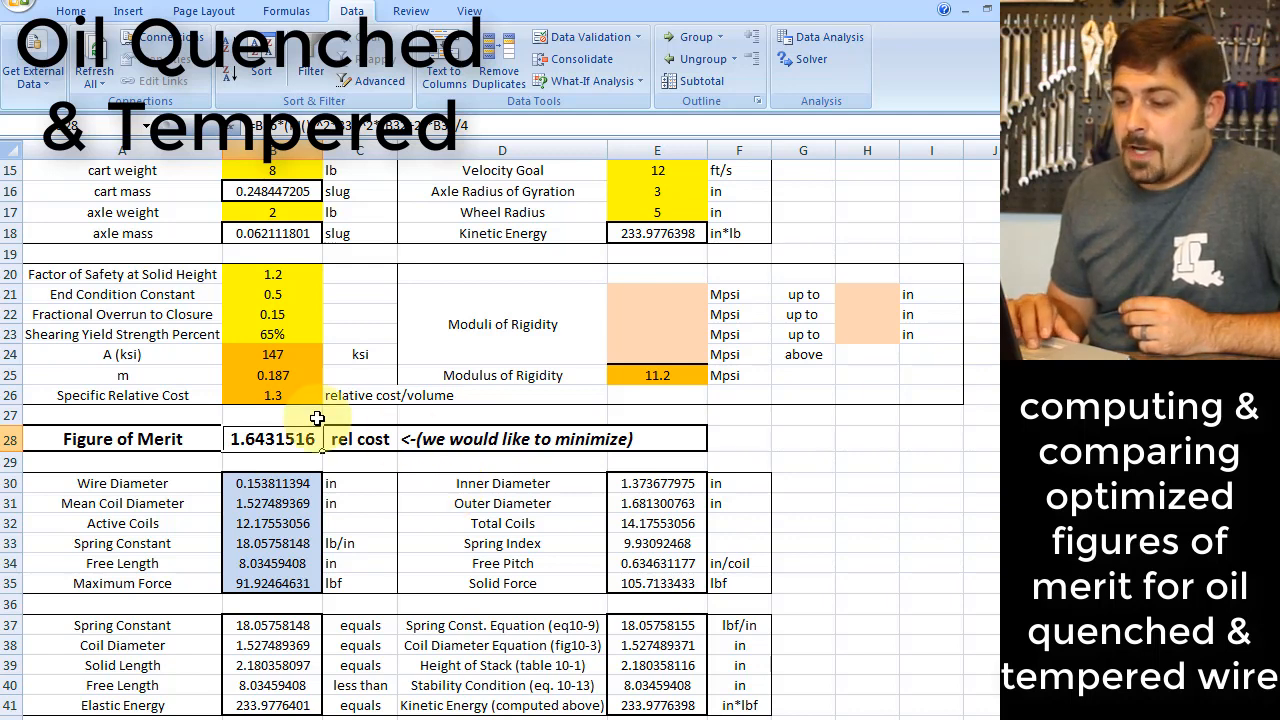
key(Return)
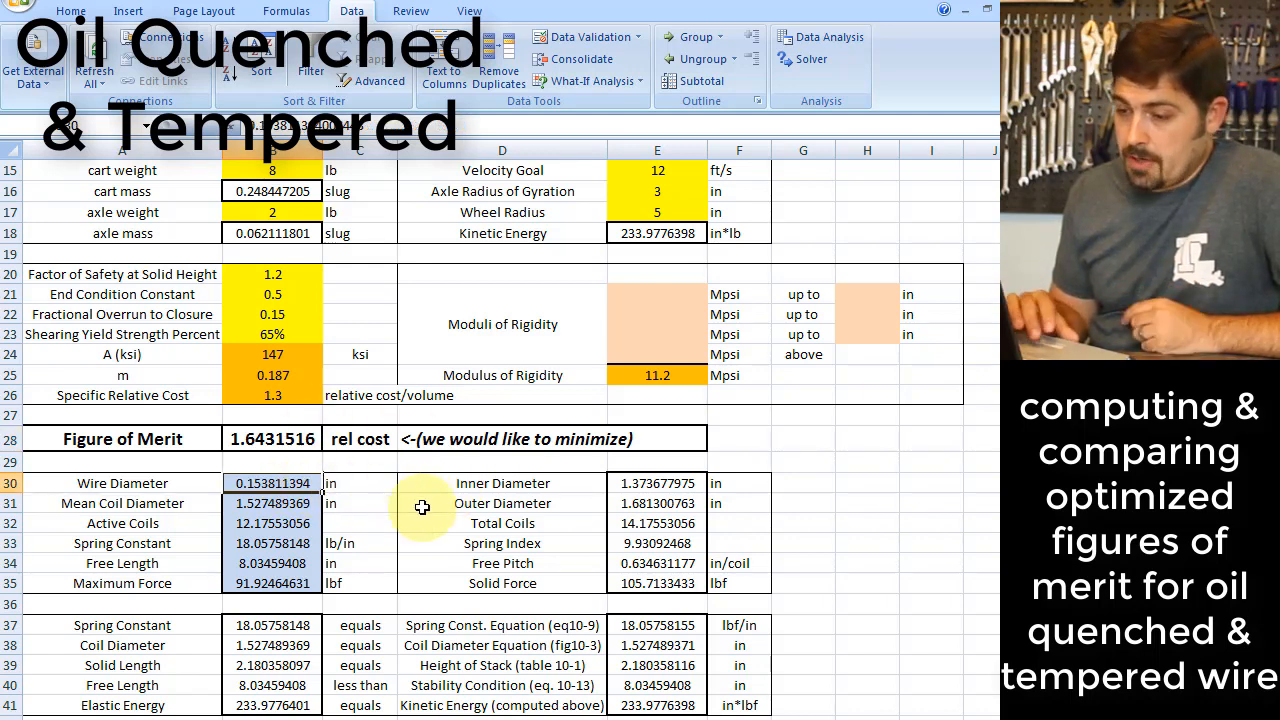
key(Return)
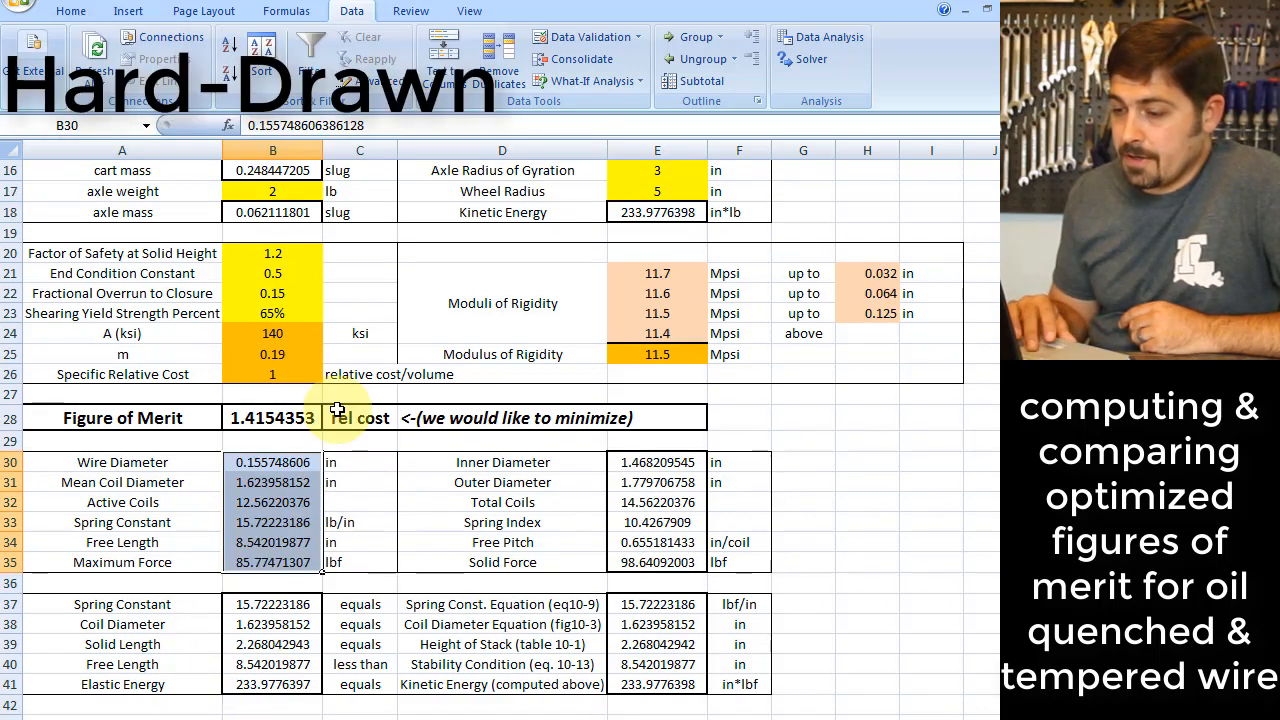
key(Return)
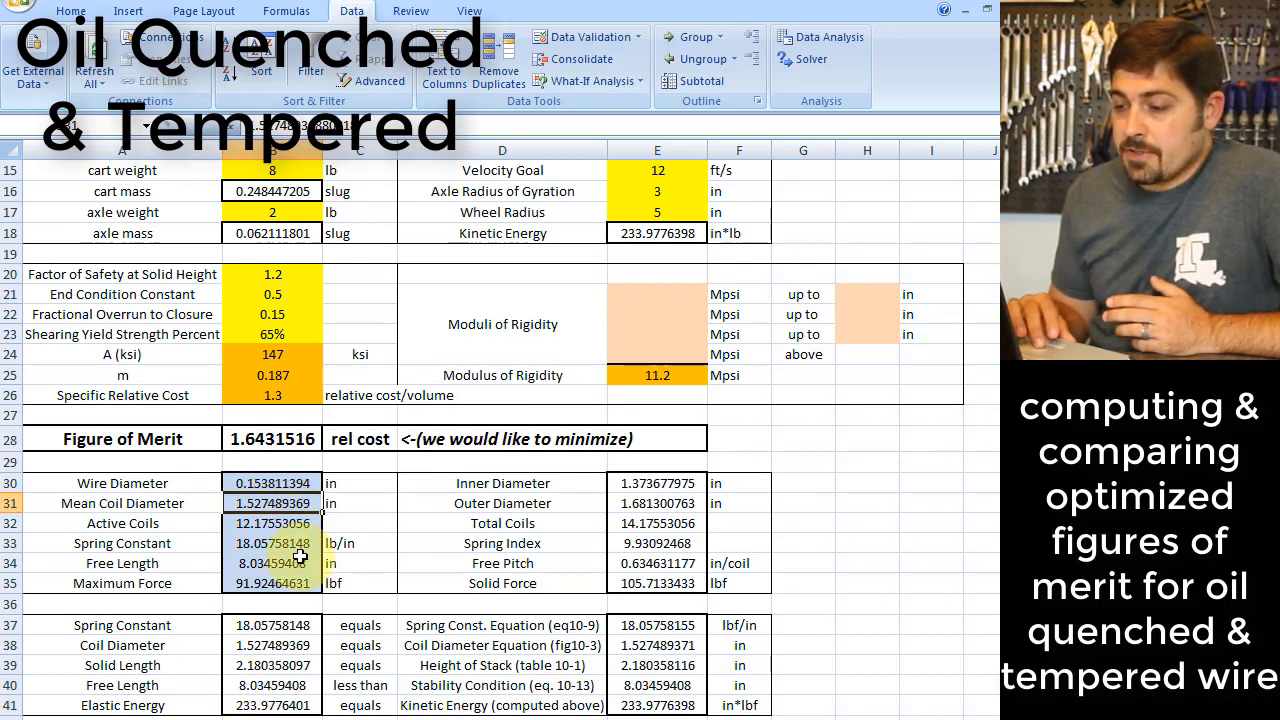
Step: In the hard-drawn wire spreadsheet, set the Modulus of Rigidity in E25 to 11.4 Mpsi to suit the optimized wire diameter
ctrl+click(273, 441)
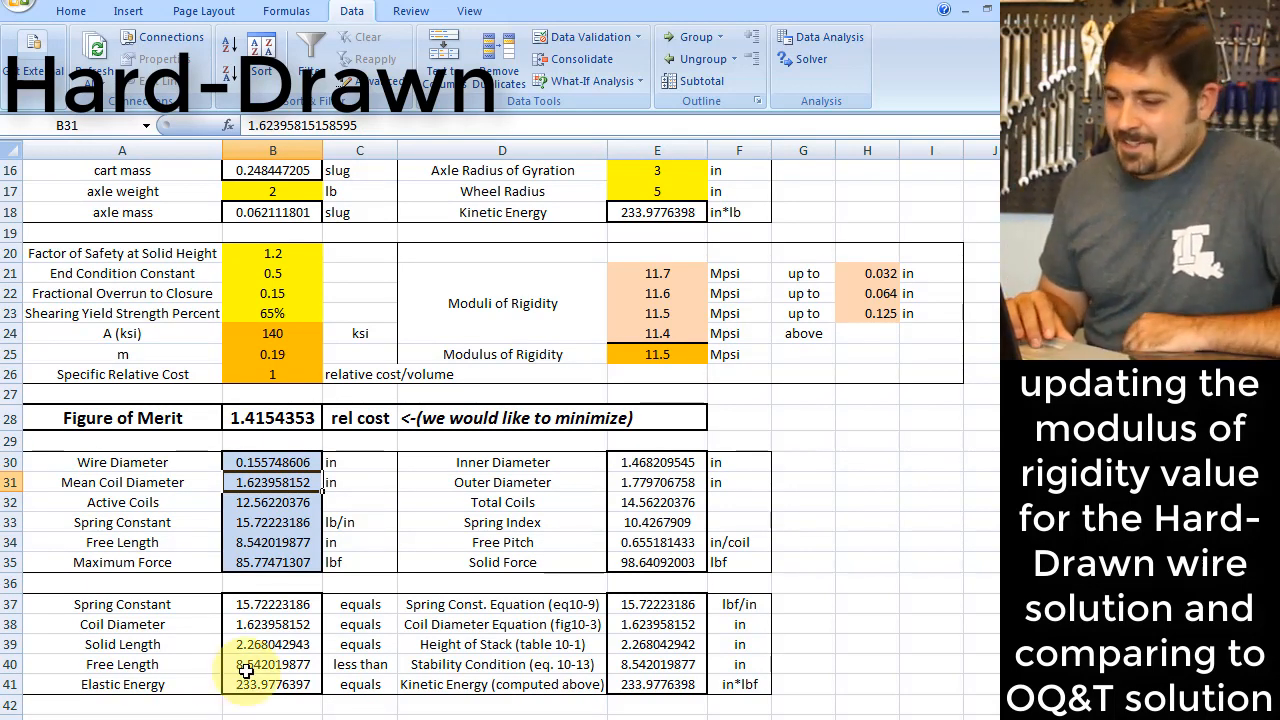
click(281, 465)
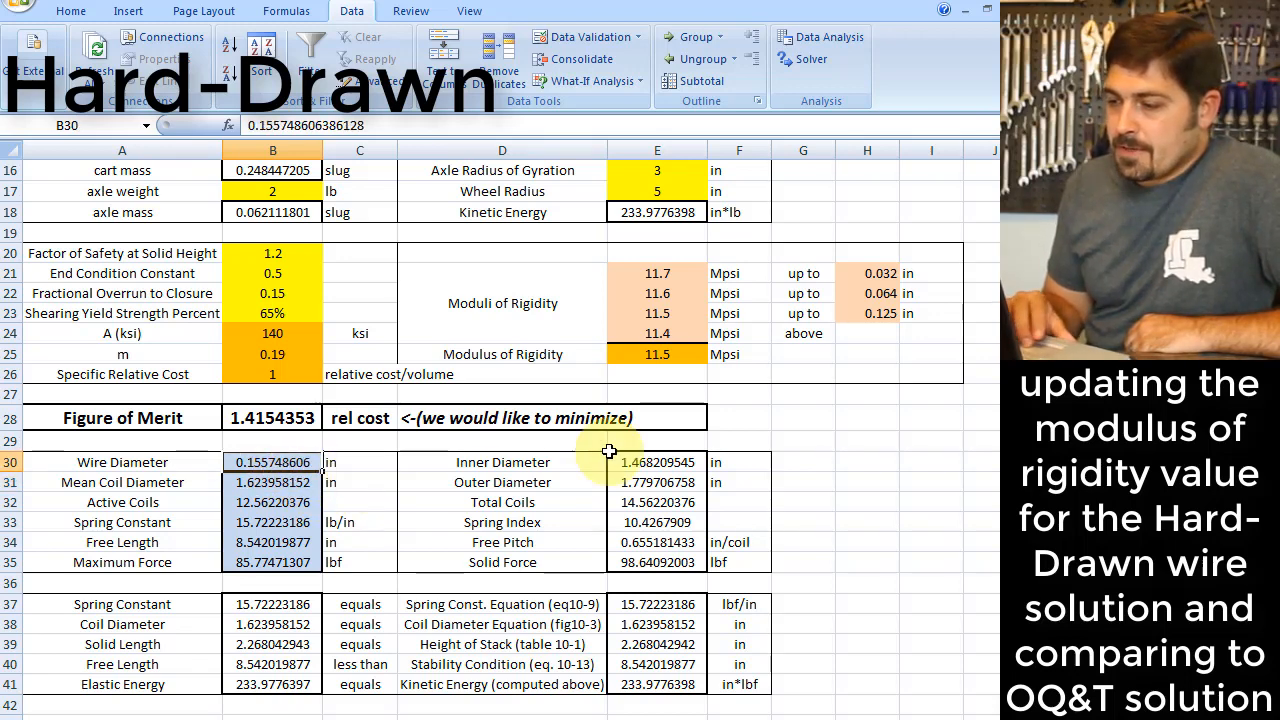
click(687, 355)
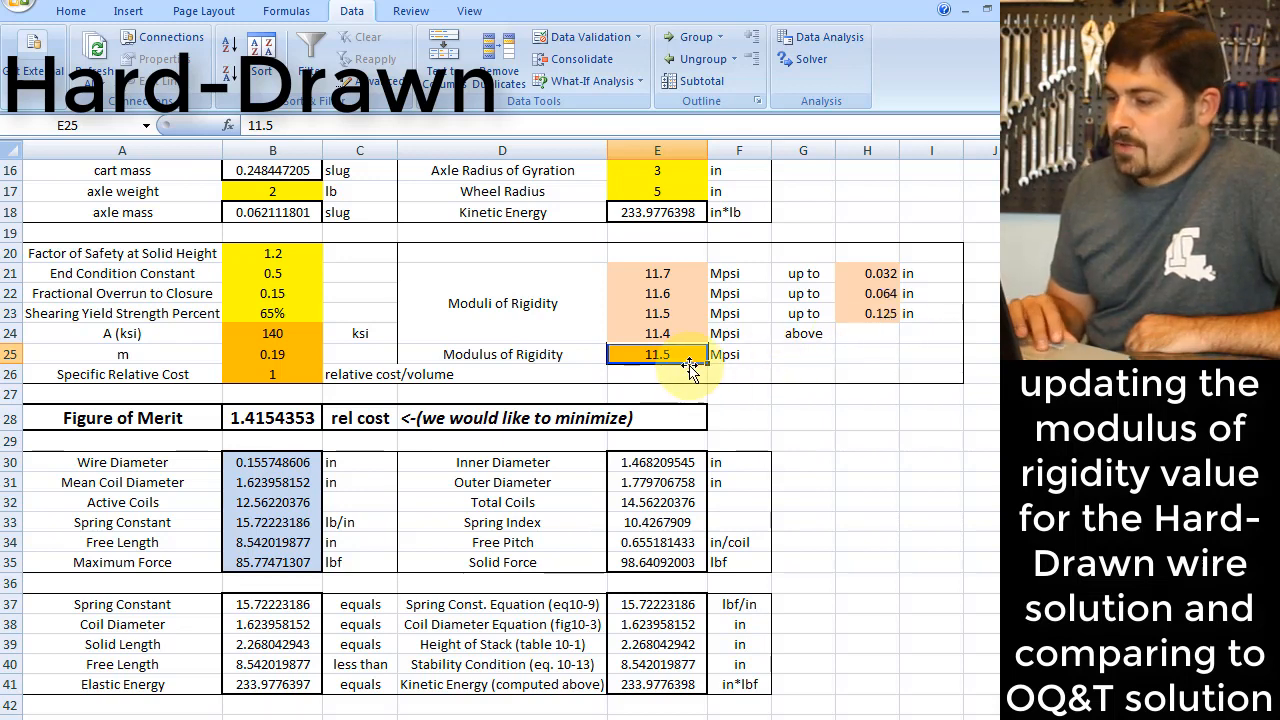
text(11.4)
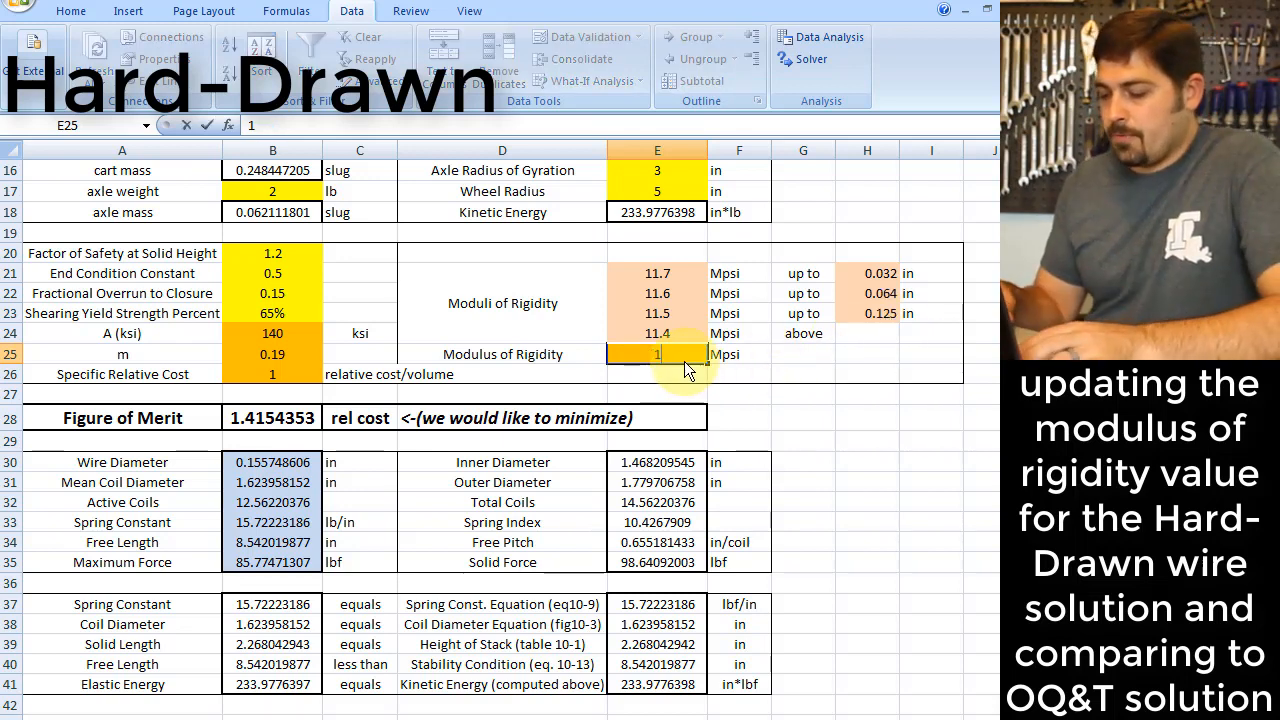
key(Tab)
key(Tab)
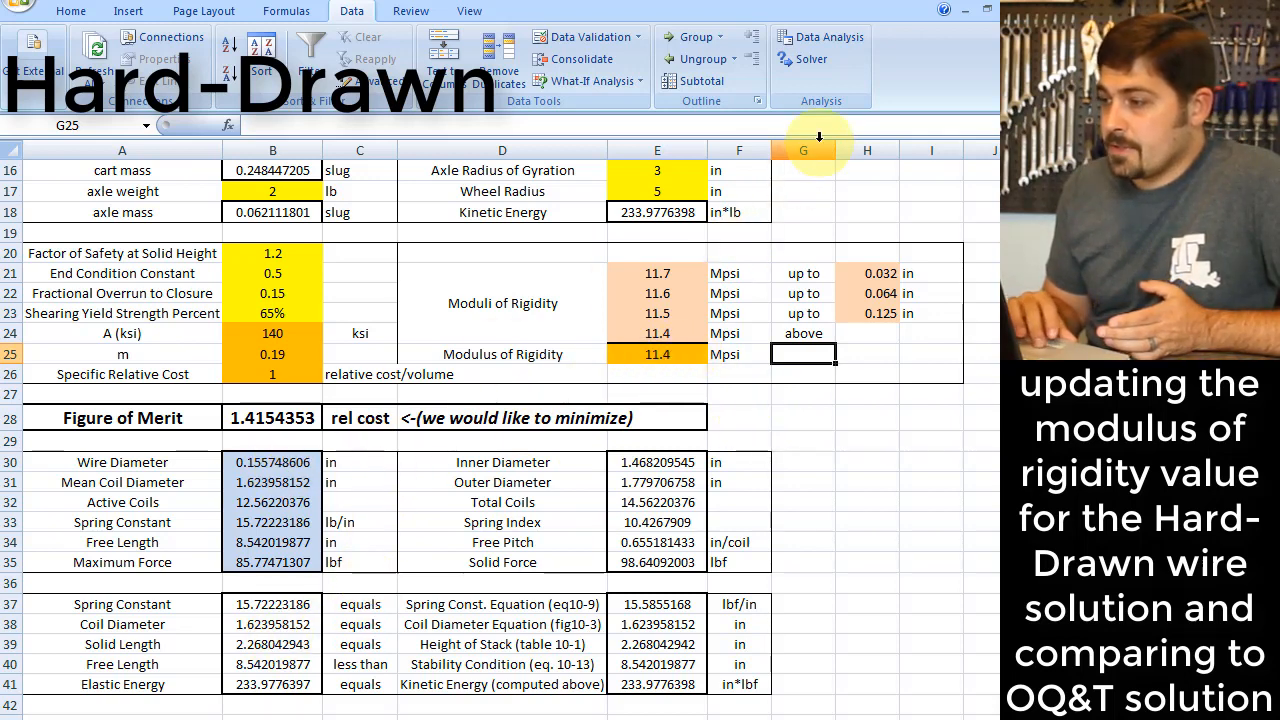
Step: Minimize the hard-drawn wire's Figure of Merit in B28 again with Solver by changing B30:B35, and keep the solution
click(817, 66)
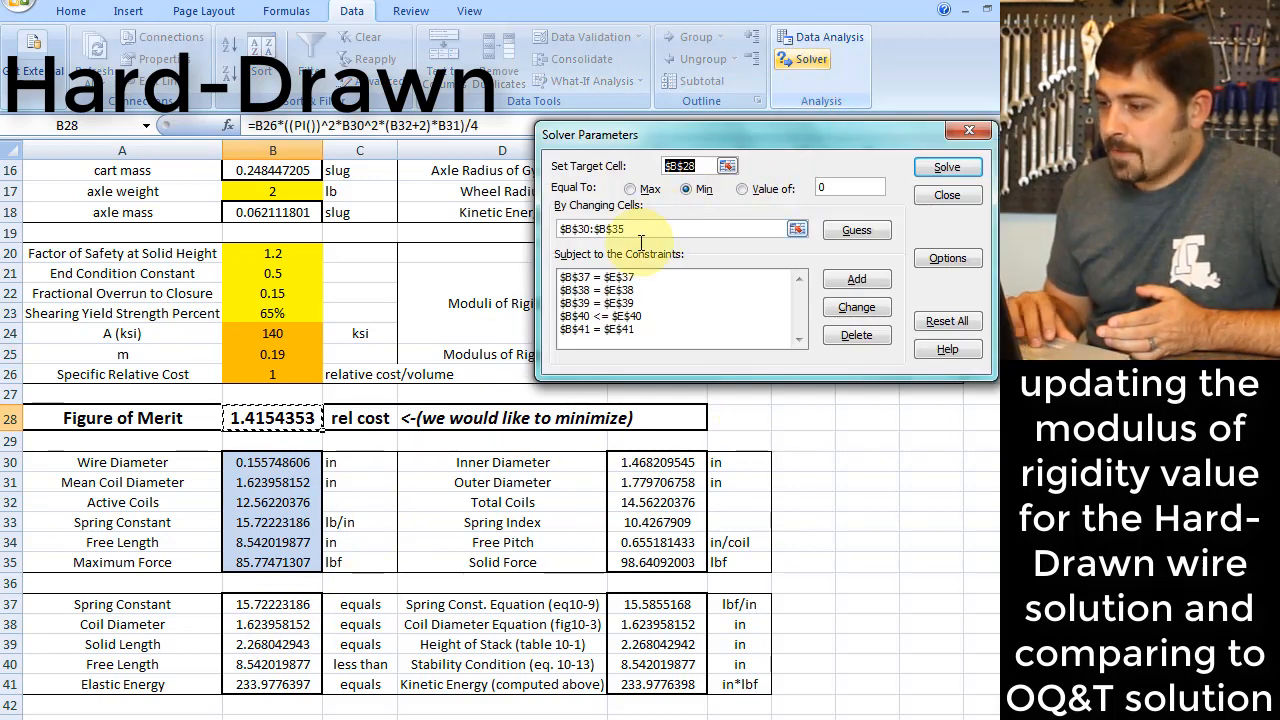
click(954, 169)
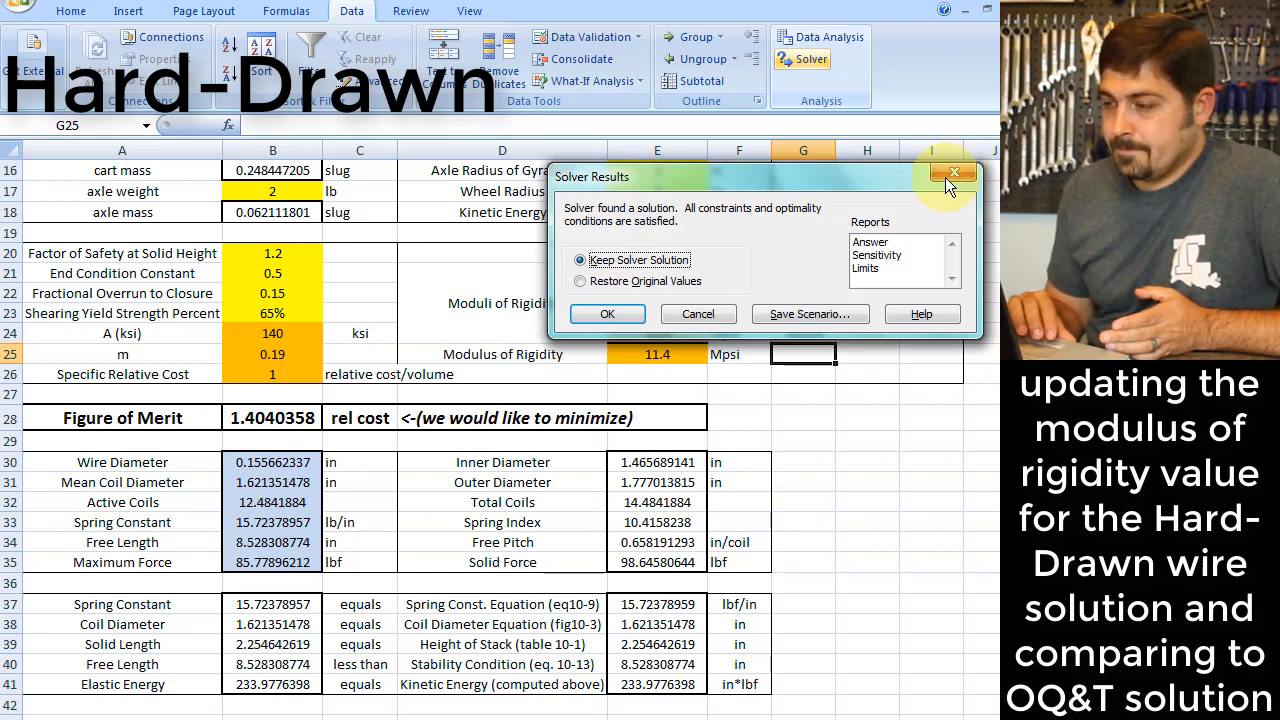
click(614, 312)
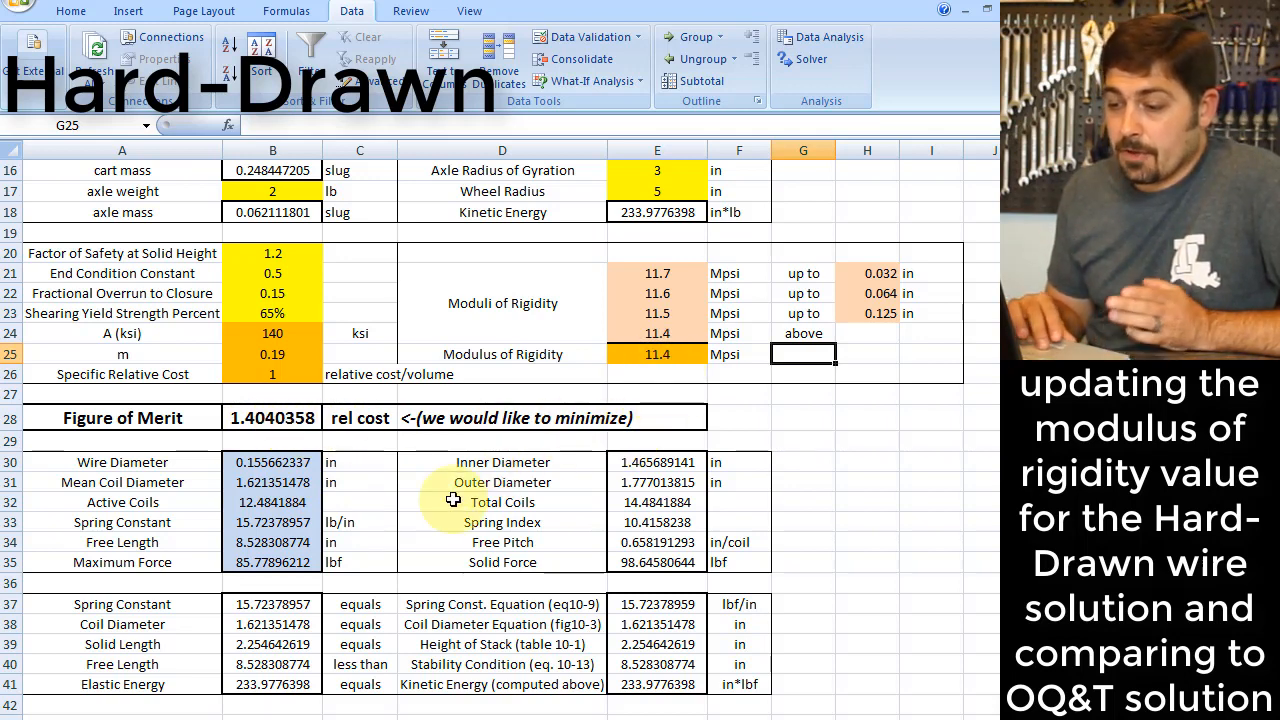
click(293, 487)
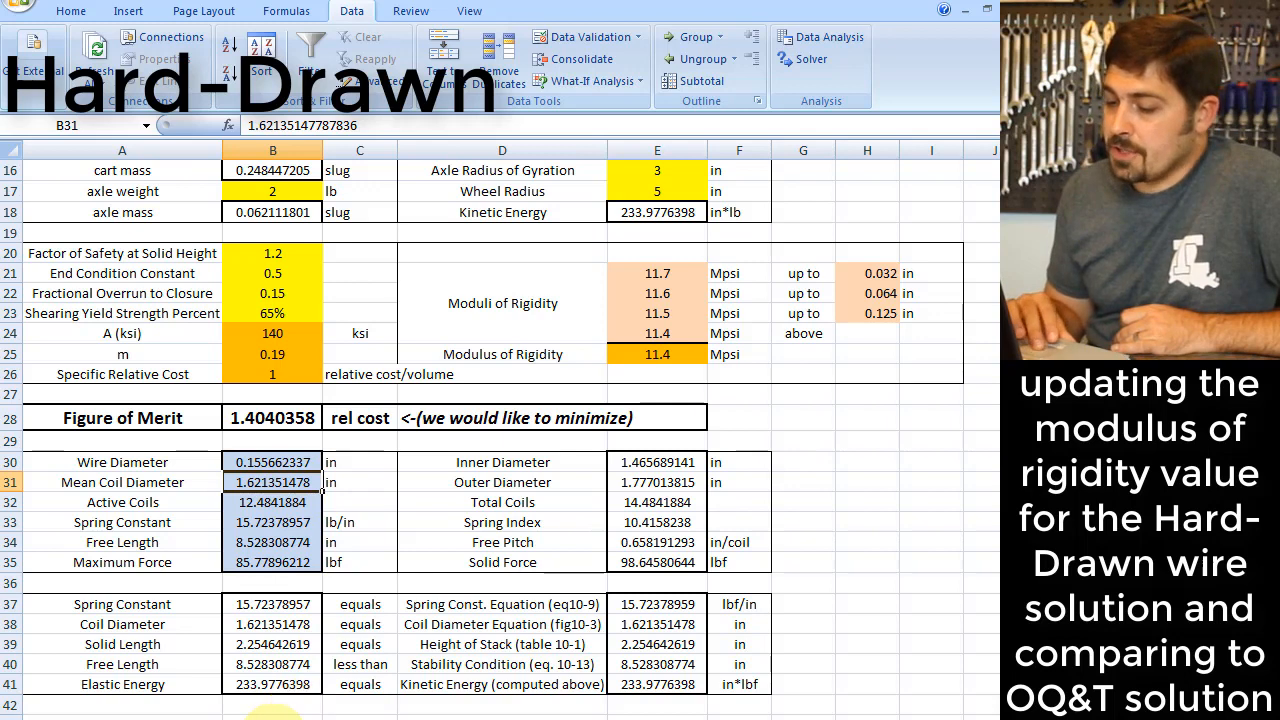
Step: Switch to the music wire spreadsheet and review its moduli of rigidity in E21:E24 and its A, m and Specific Relative Cost in B24:B26
click(272, 719)
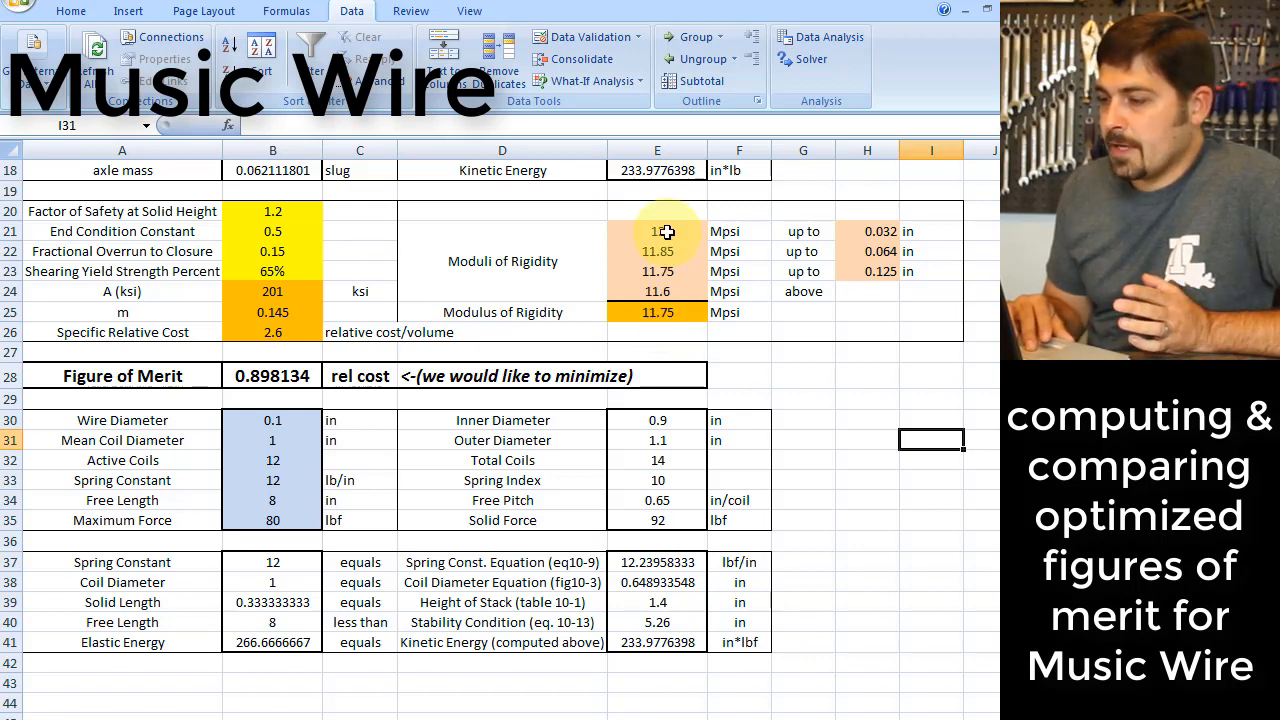
drag(667, 231, 666, 288)
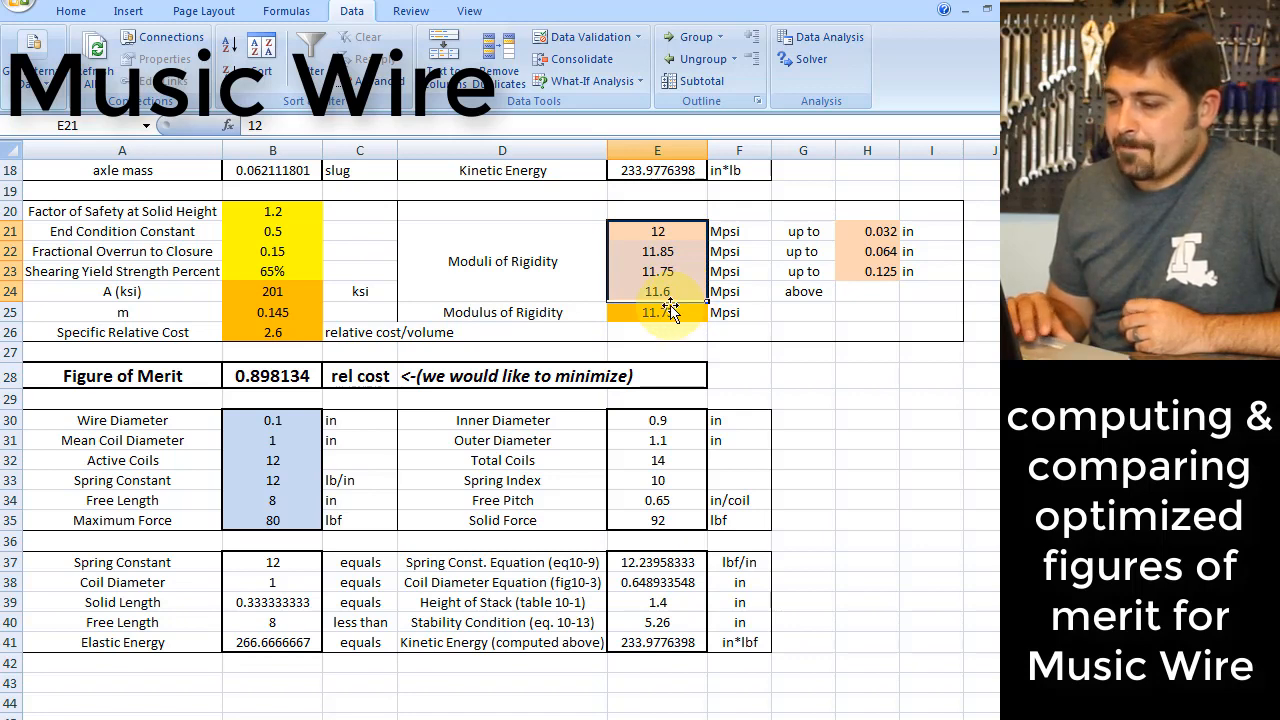
click(301, 291)
drag(301, 291, 297, 328)
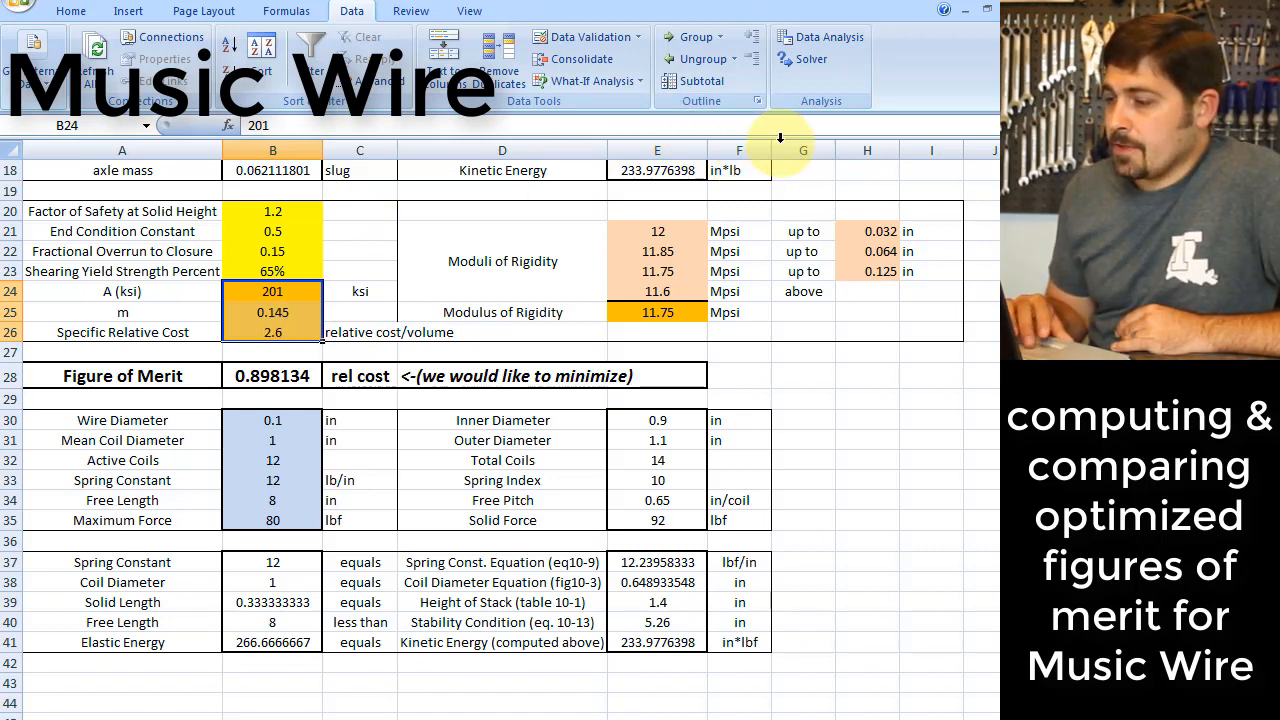
Step: Minimize the music wire's Figure of Merit in B28 with Solver by changing B30:B35, and keep the solution
click(807, 62)
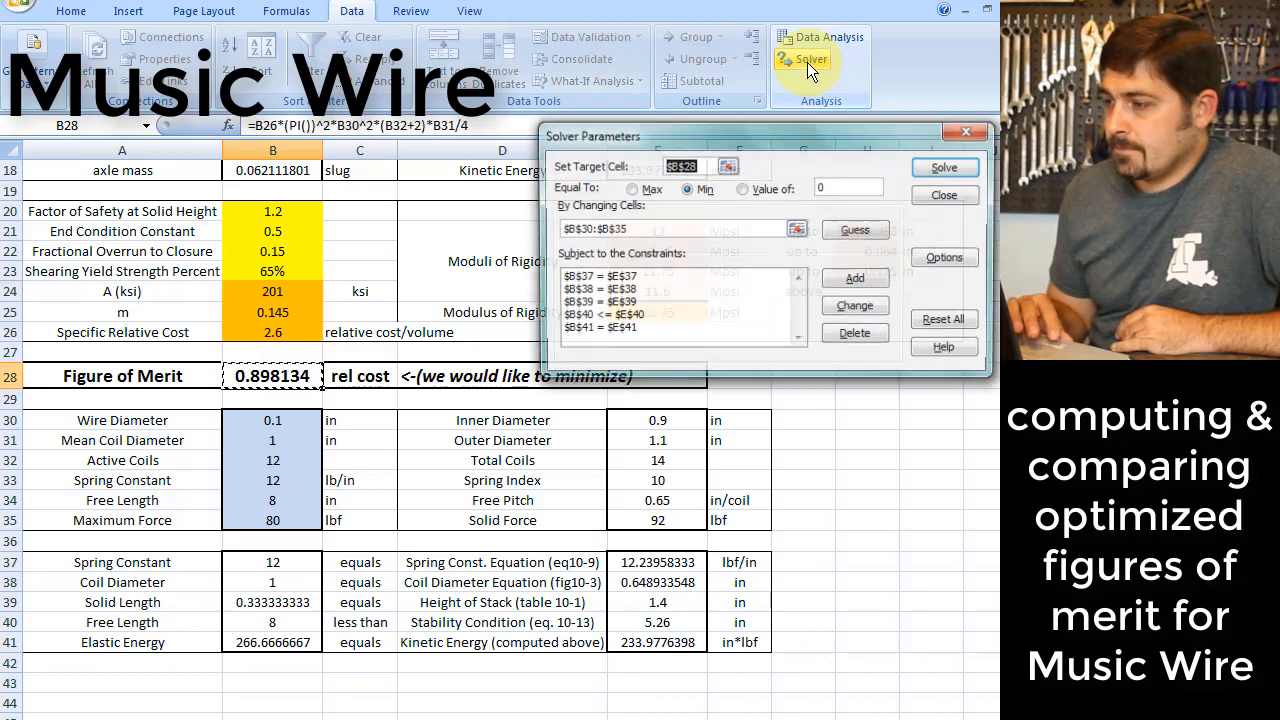
click(944, 166)
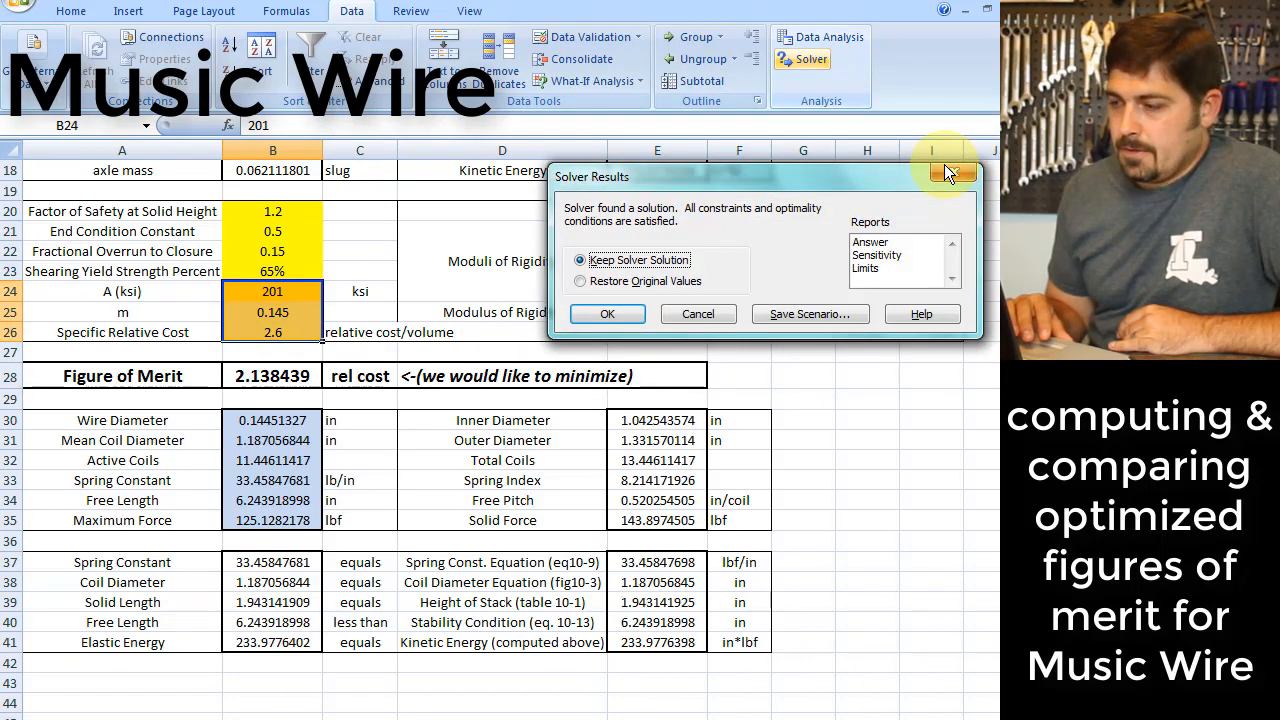
click(607, 314)
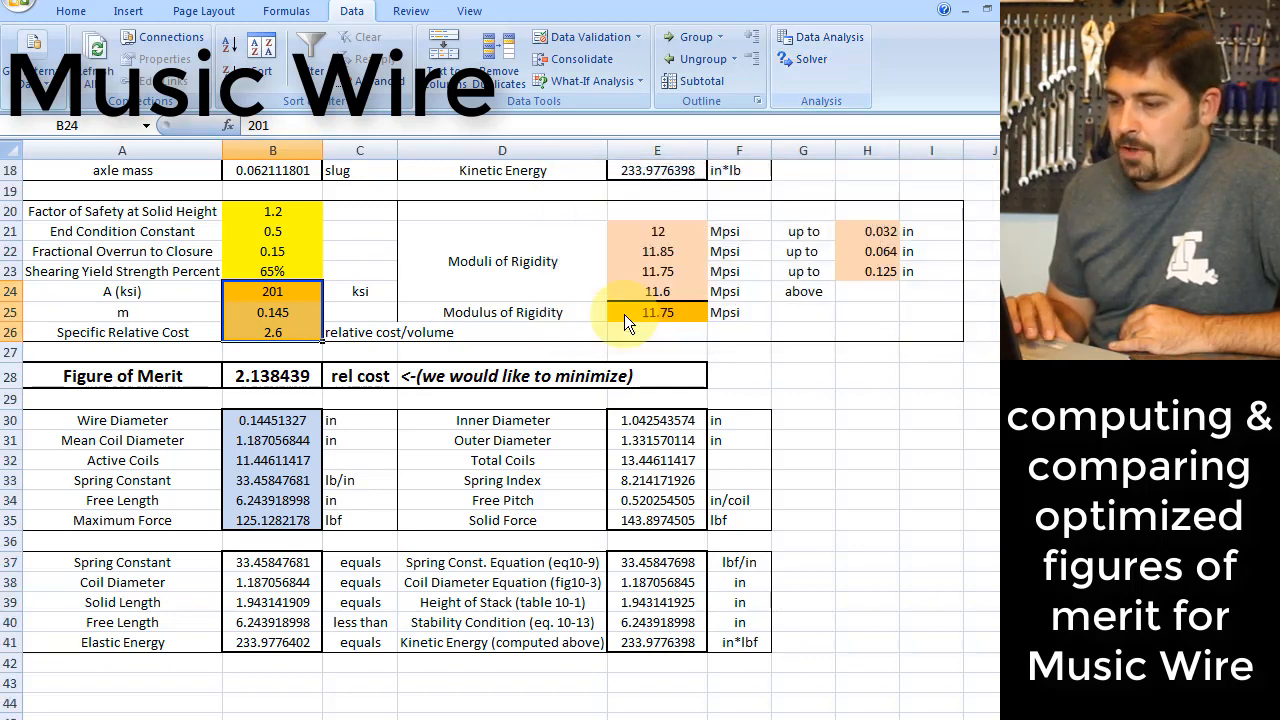
Step: Review the music wire's optimized wire and coil diameters, Specific Relative Cost and Figure of Merit
click(274, 420)
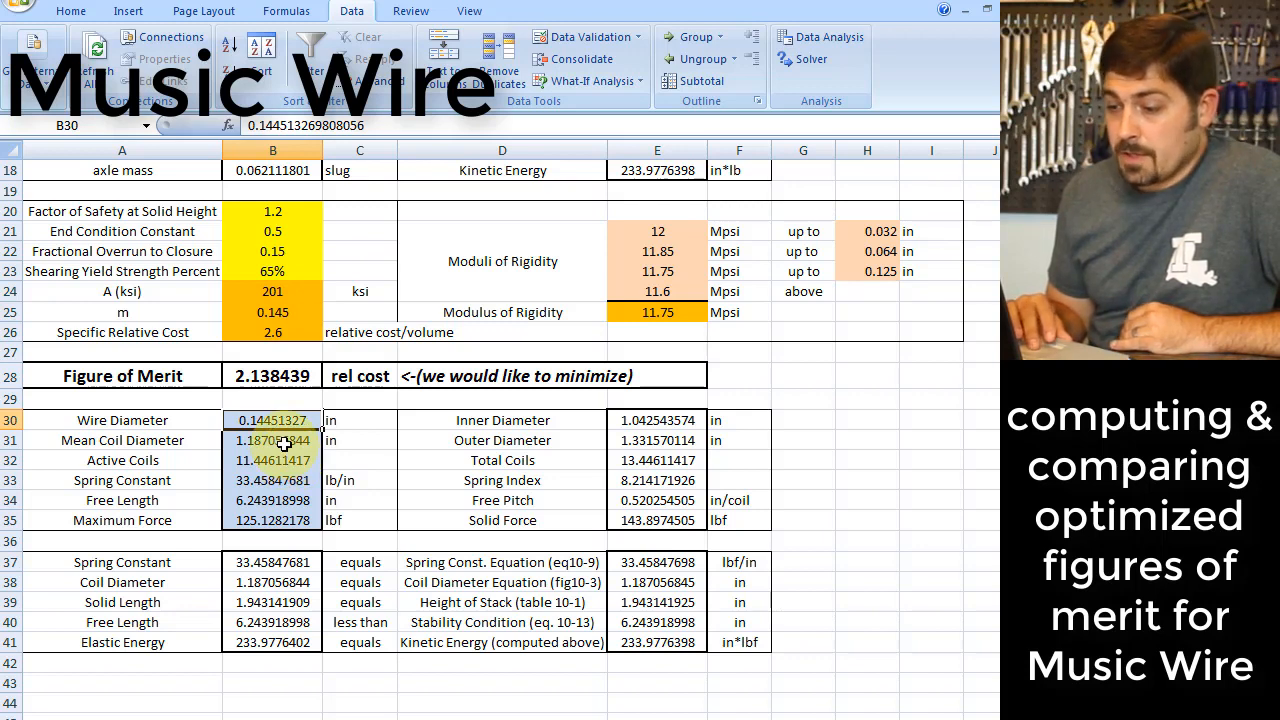
key(Return)
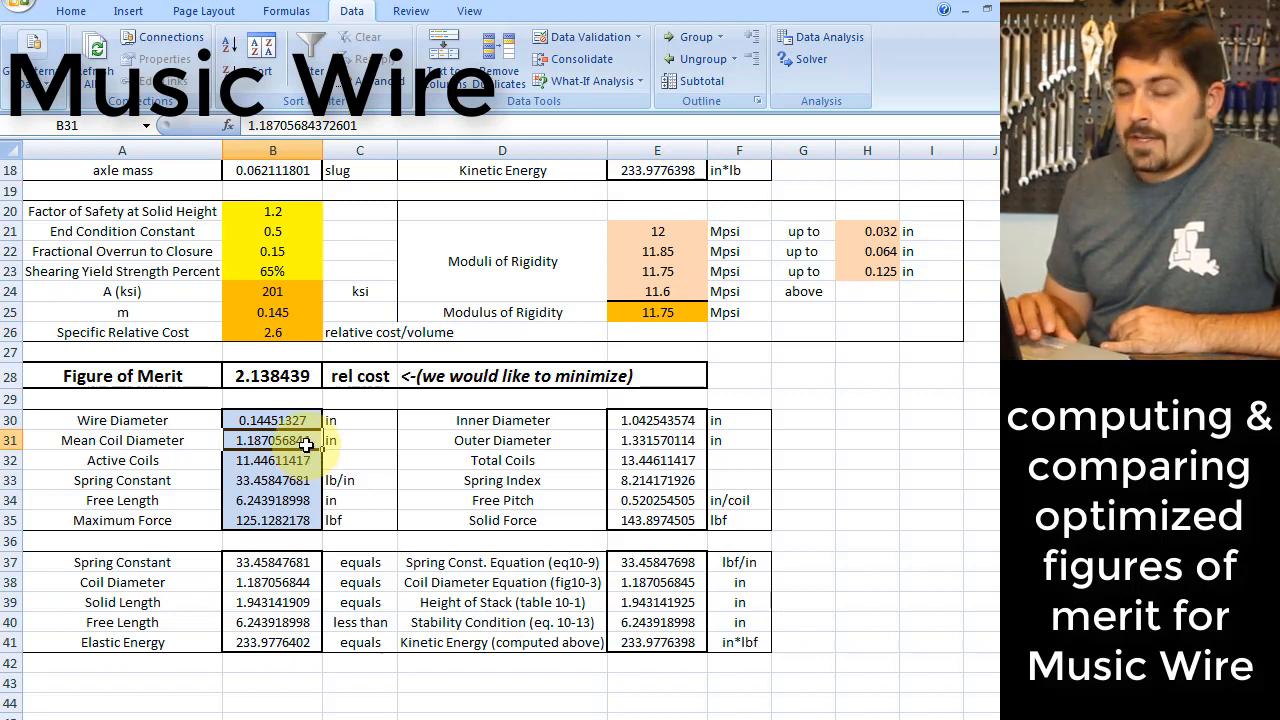
click(296, 335)
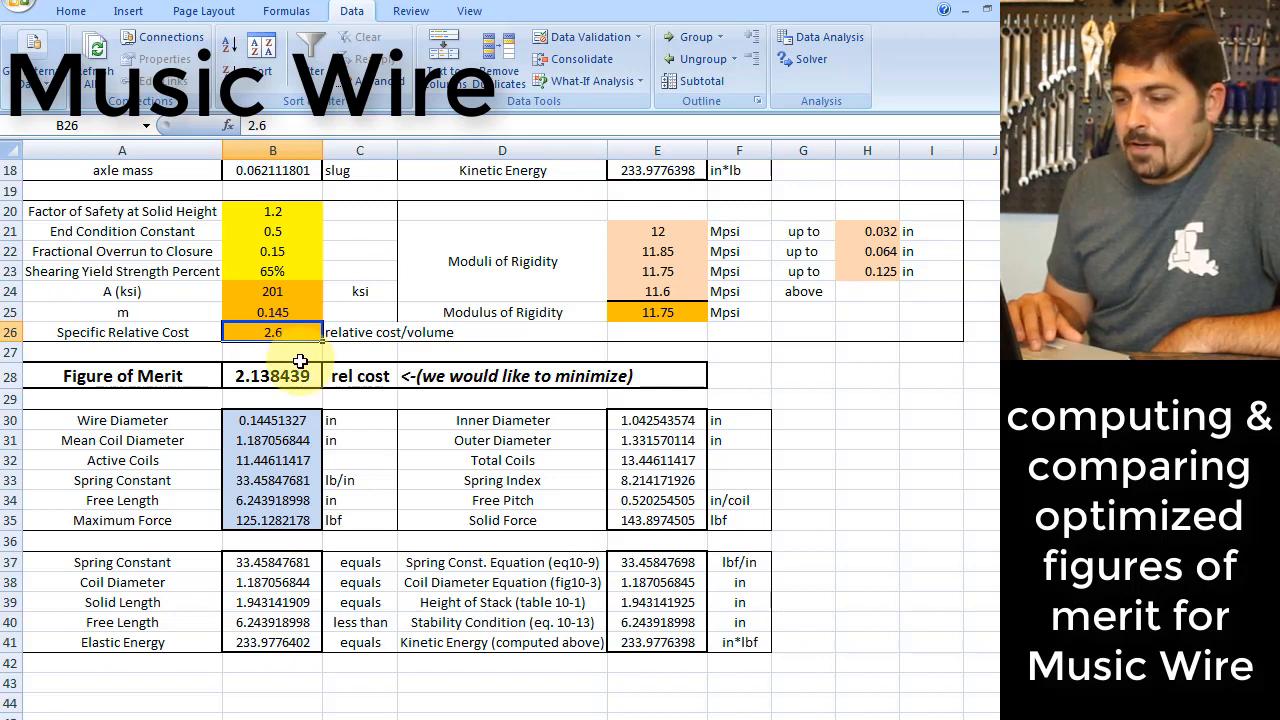
click(292, 376)
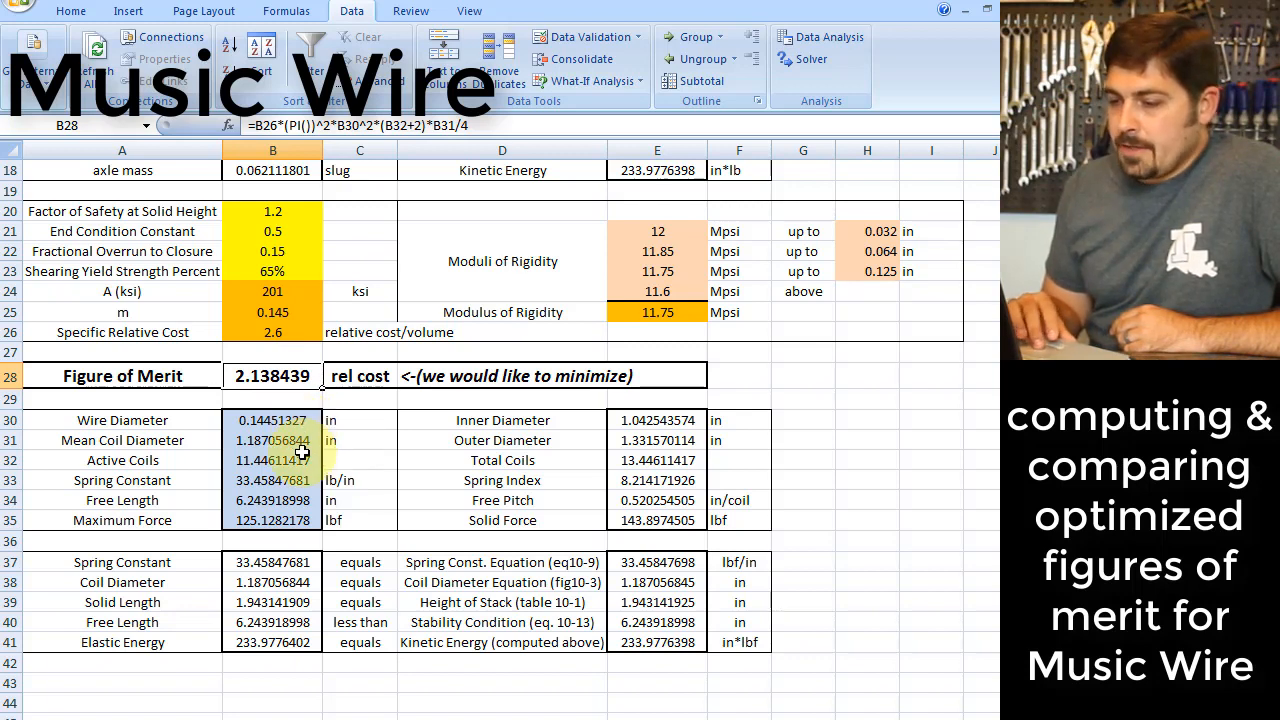
Step: Check the music wire's diameter in B30 against the modulus size limits, and set the Modulus of Rigidity in E25 to 11.6 Mpsi
click(290, 423)
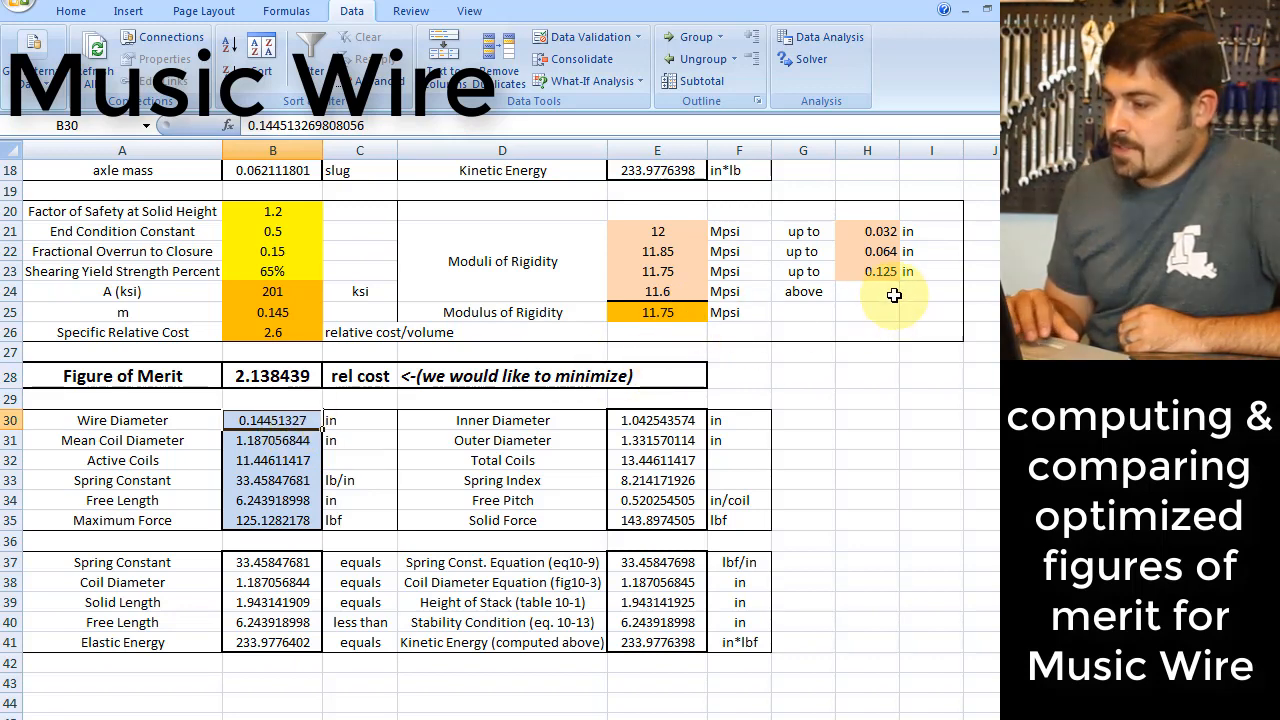
click(685, 316)
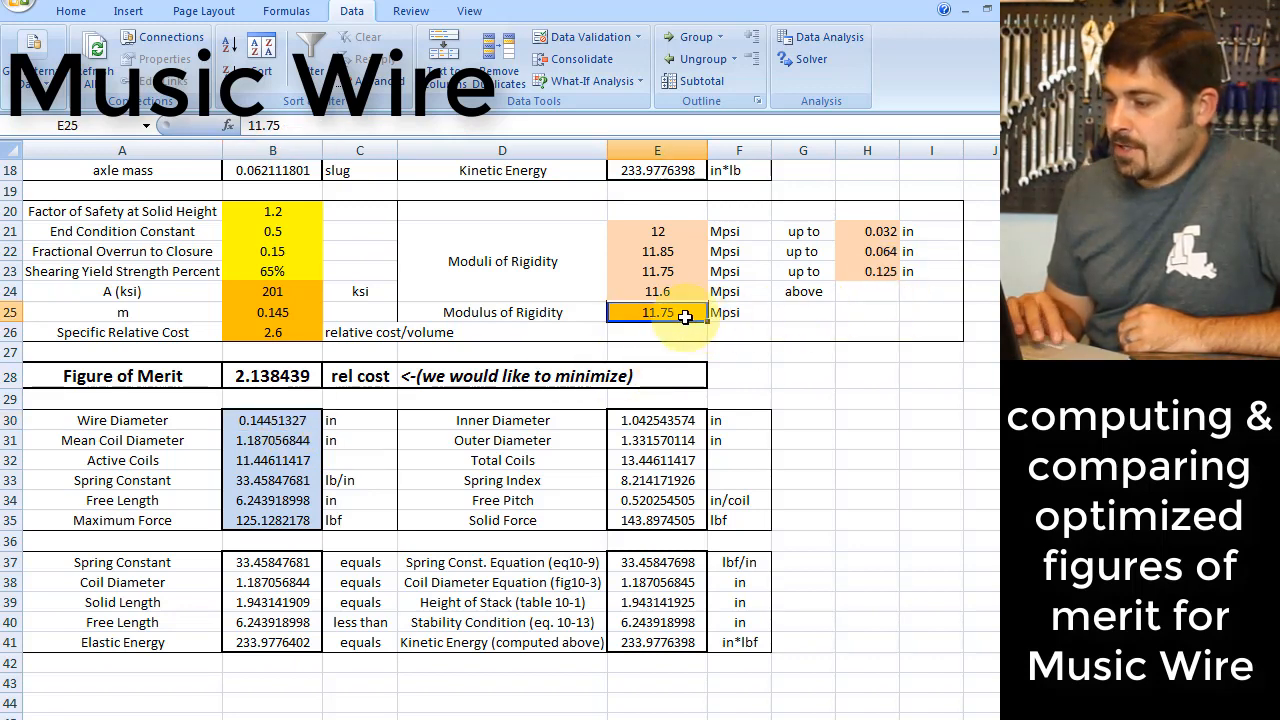
click(305, 127)
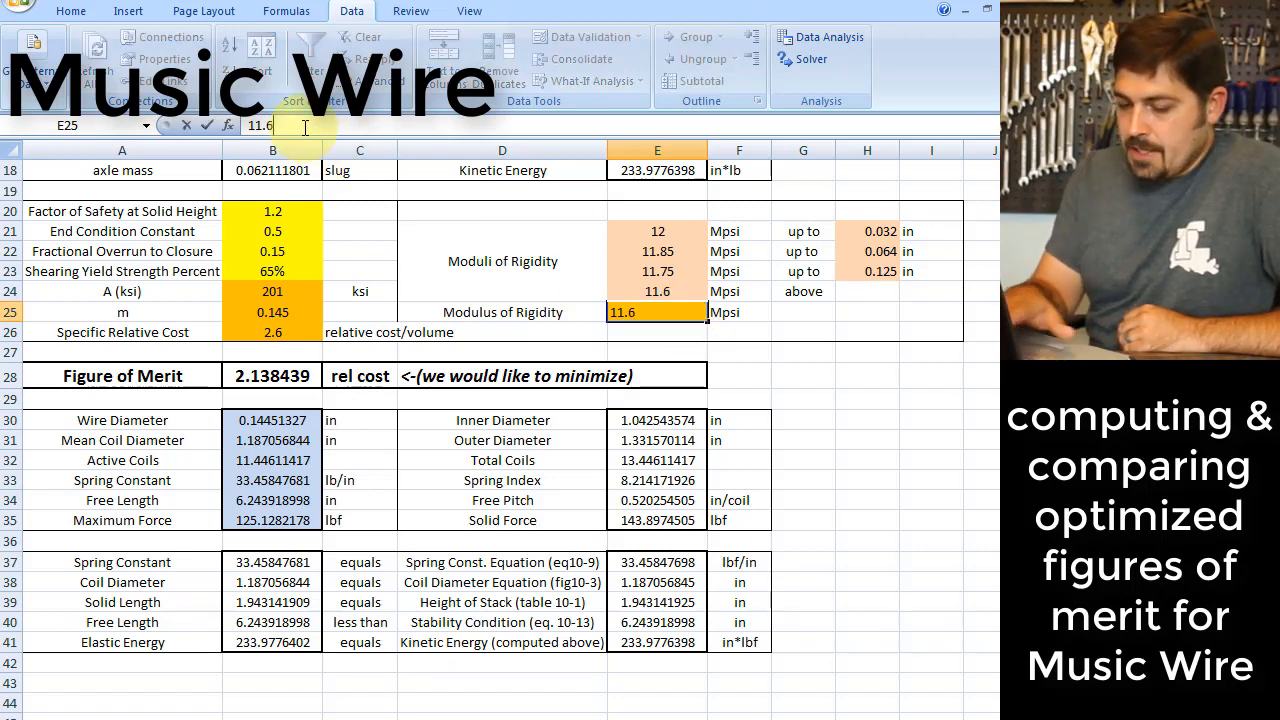
key(Return)
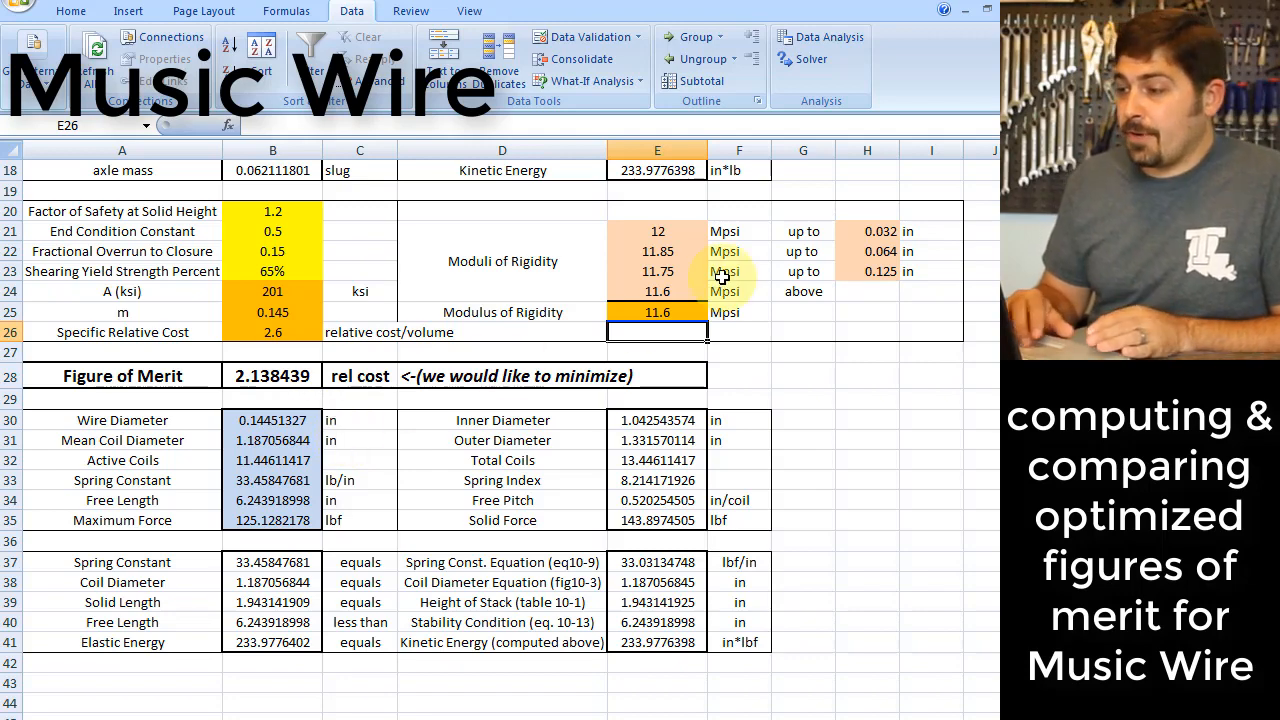
Step: Rerun Solver for the music wire with the updated modulus to minimize the Figure of Merit, and keep the solution
click(812, 59)
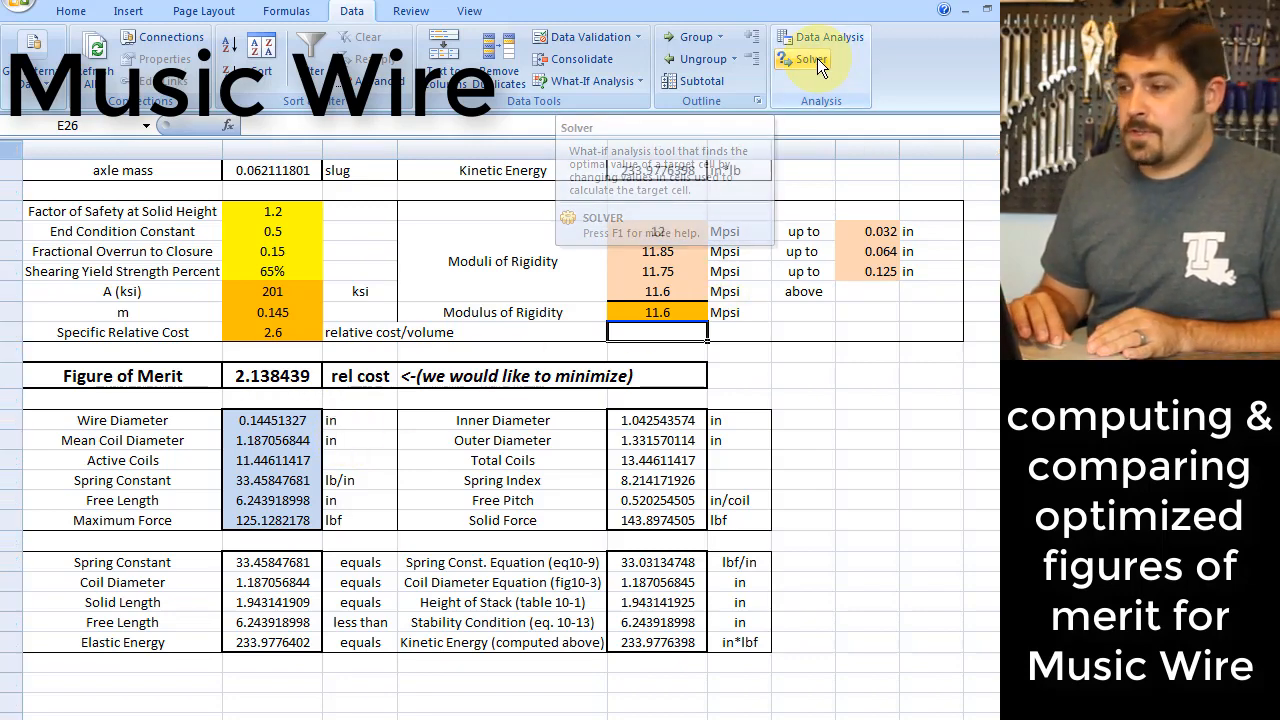
click(931, 171)
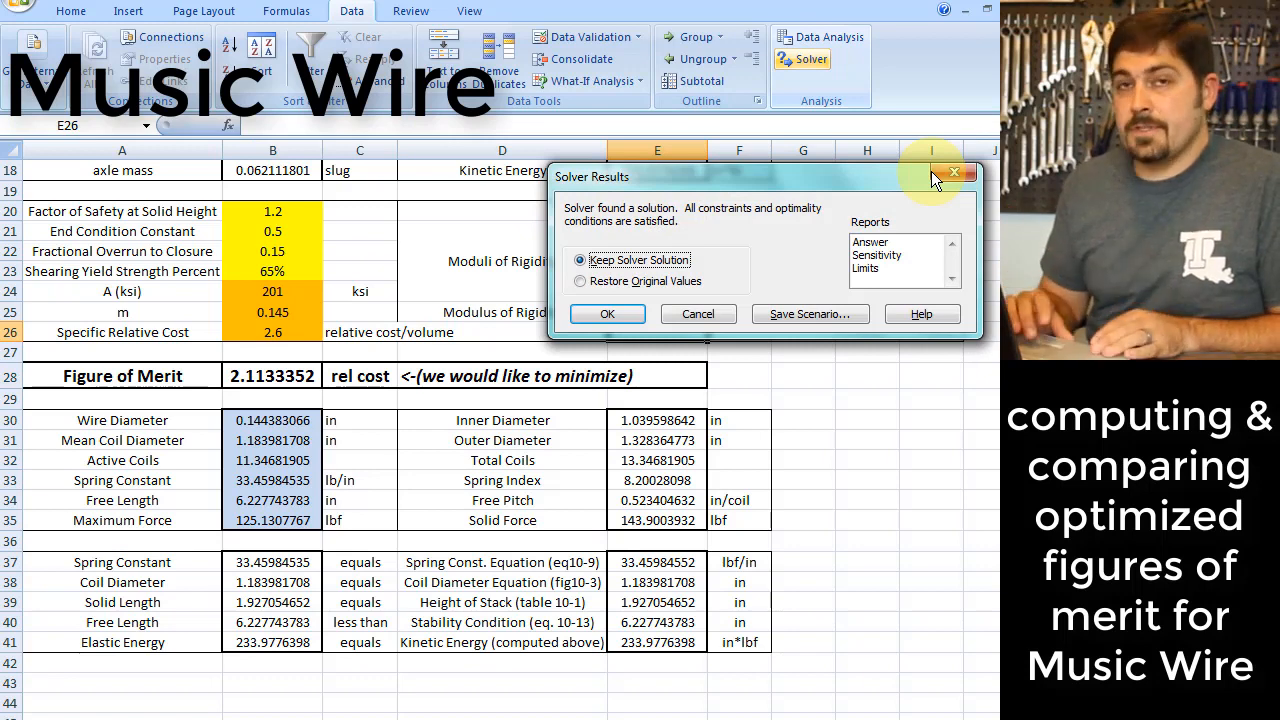
click(607, 314)
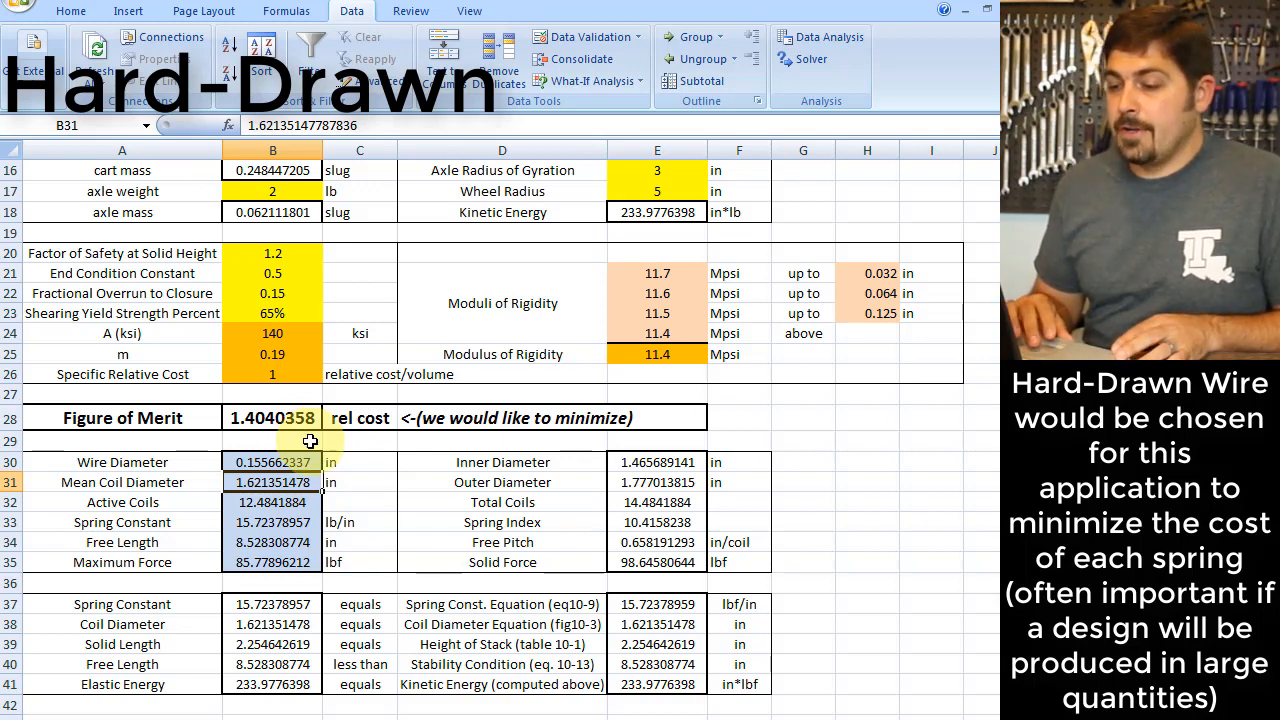
Step: Return to the hard-drawn wire spreadsheet and select its optimized design variables in B30:B35 for review
drag(310, 463, 300, 568)
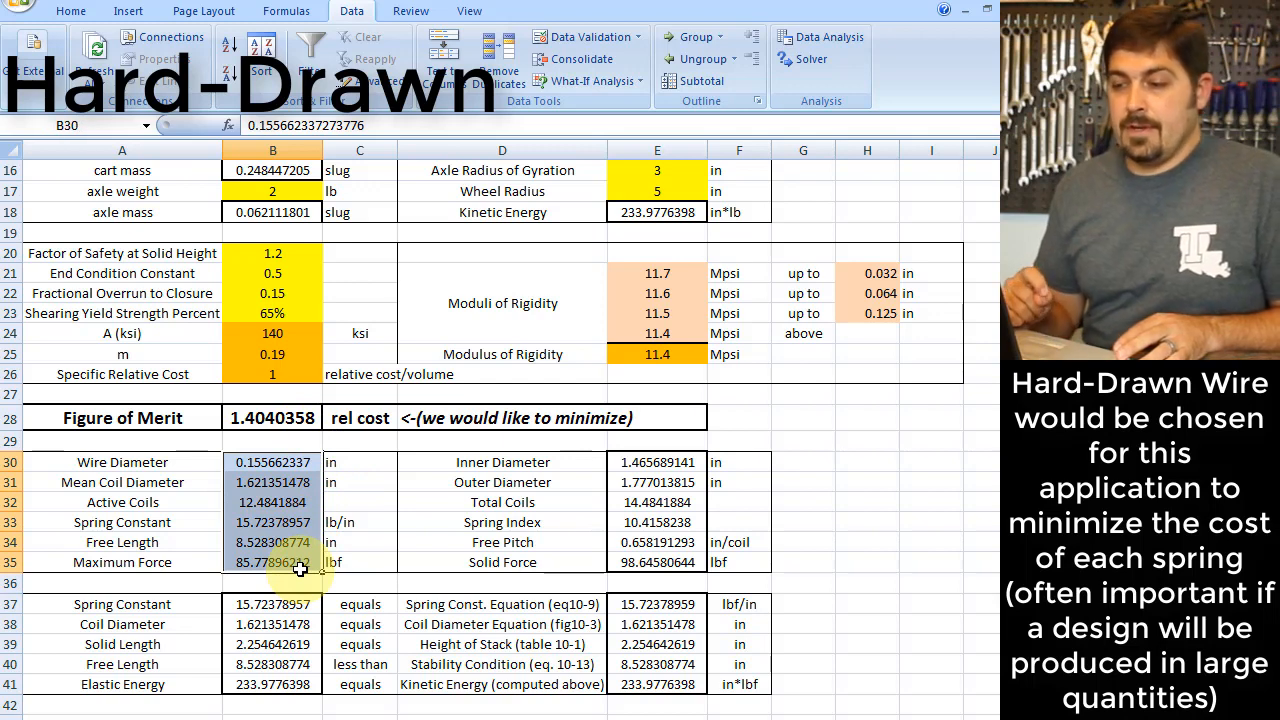